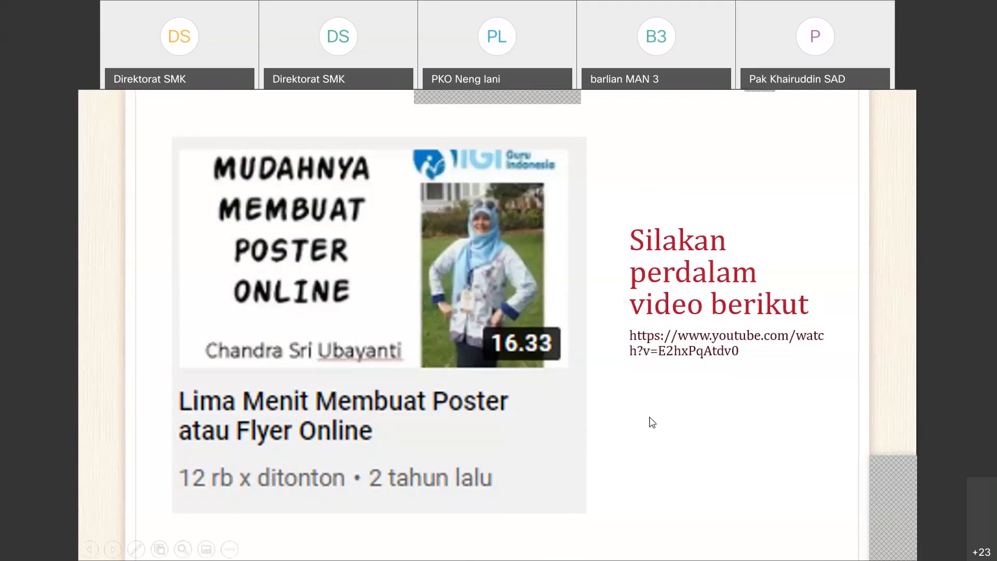
# End the flyer slideshow and switch to the browser showing the PosterMyWall login page
pyautogui.press('Escape')
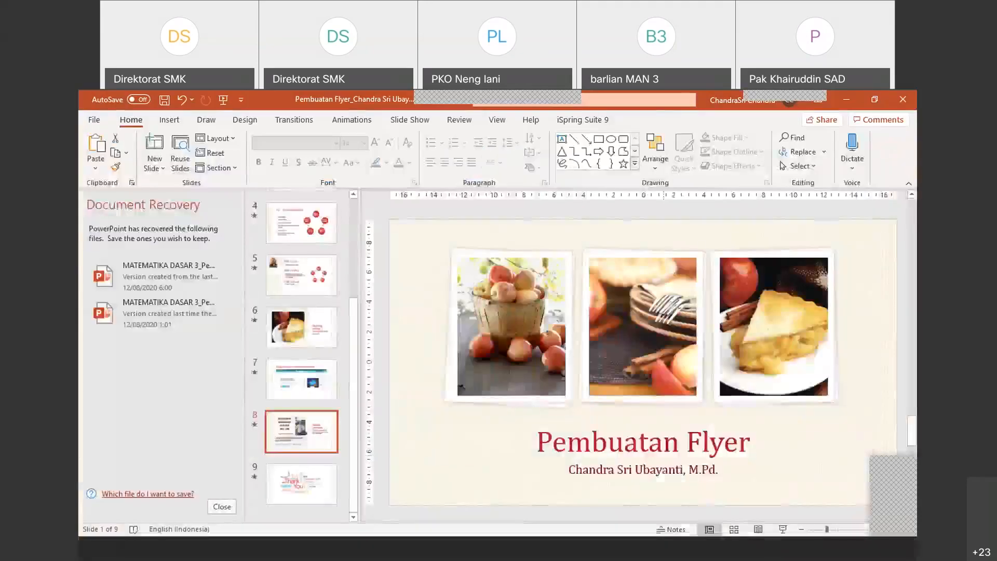
pyautogui.click(667, 552)
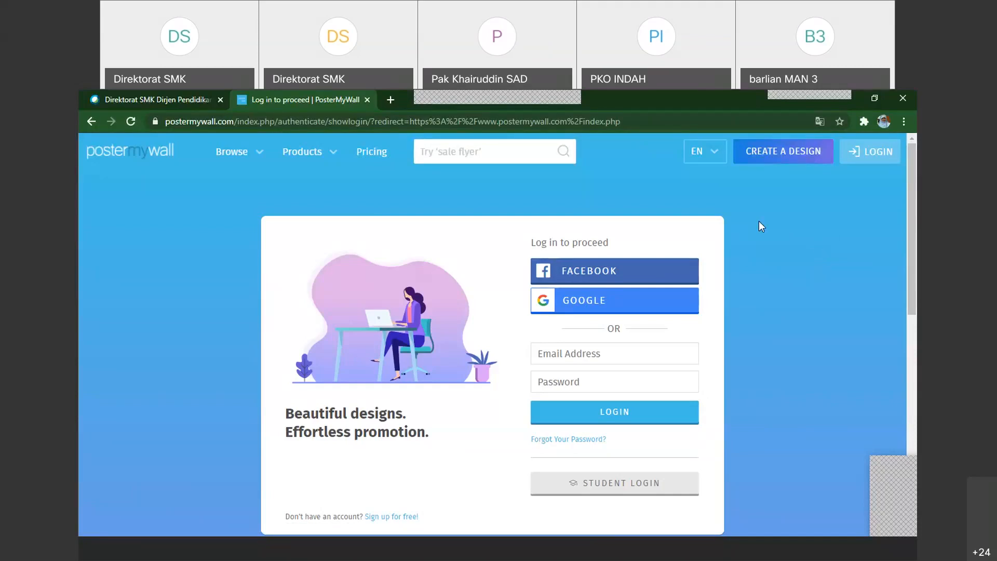
# Log in to the PosterMyWall account and open the design template gallery to browse its categories
pyautogui.click(873, 154)
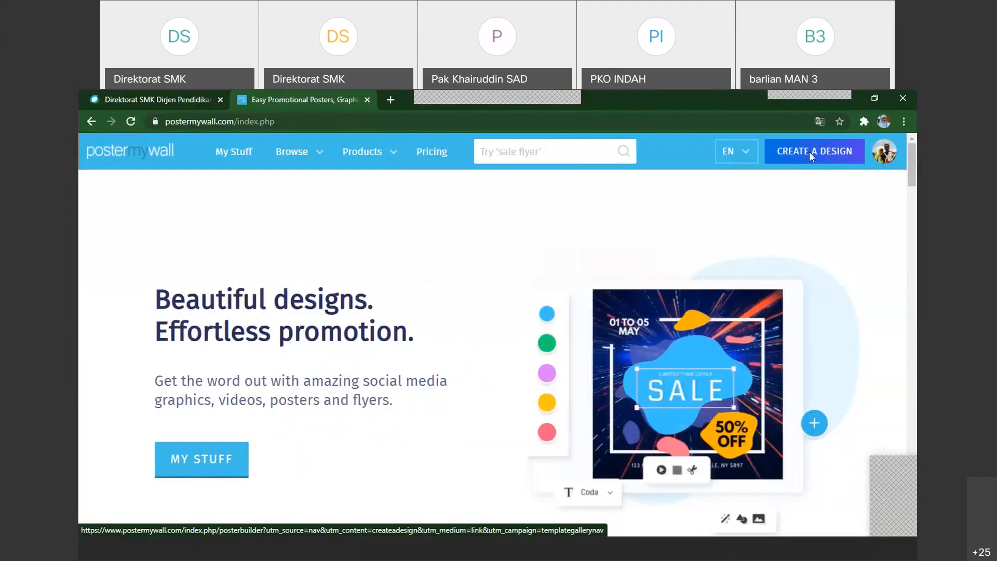
pyautogui.click(809, 151)
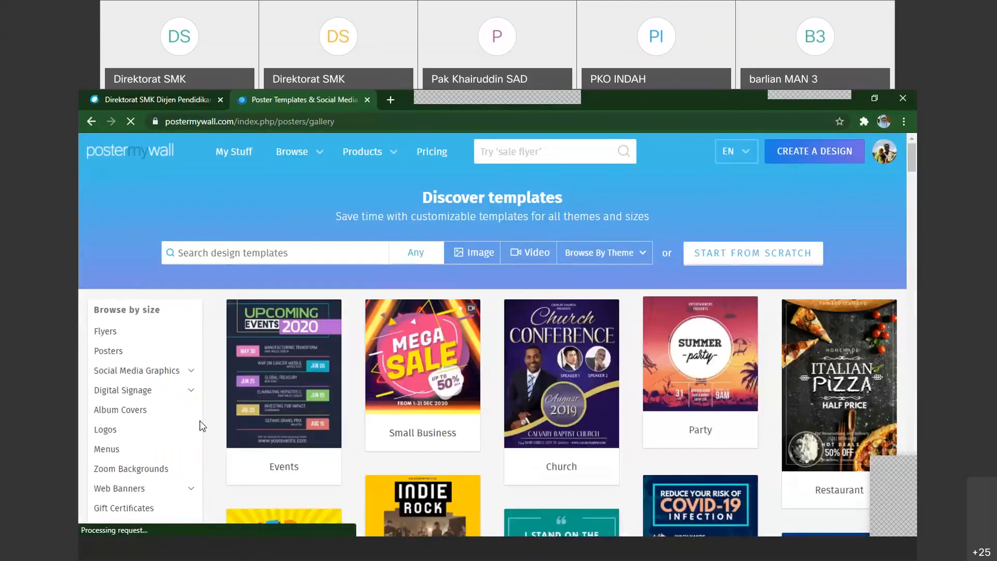
pyautogui.scroll(-2, 202, 426)
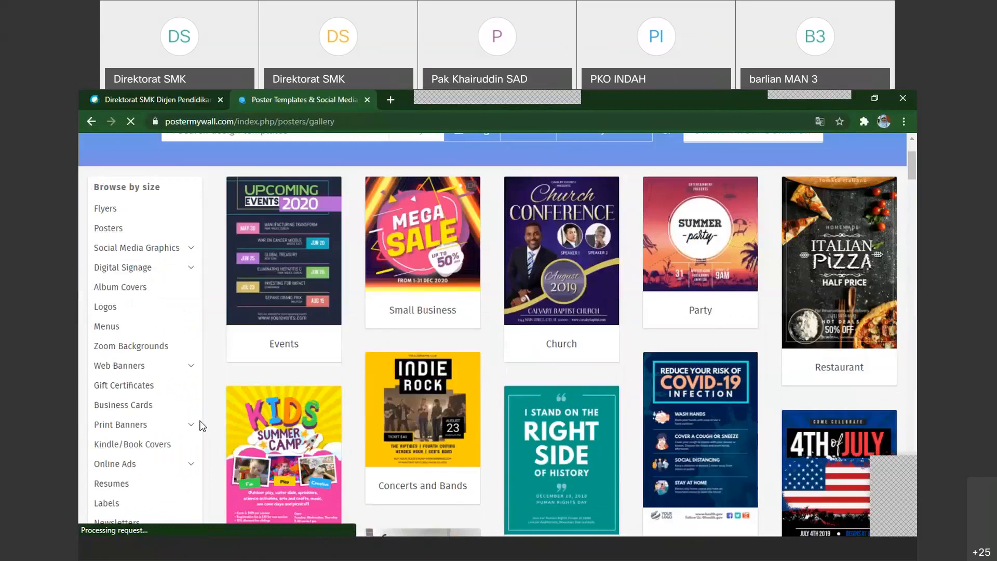
pyautogui.scroll(-3, 502, 388)
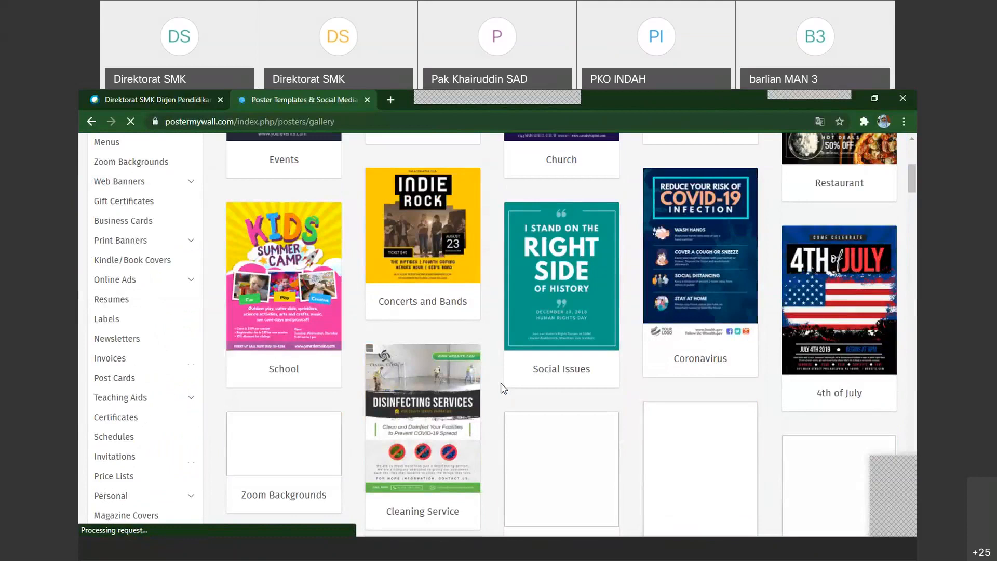
pyautogui.scroll(5, 503, 386)
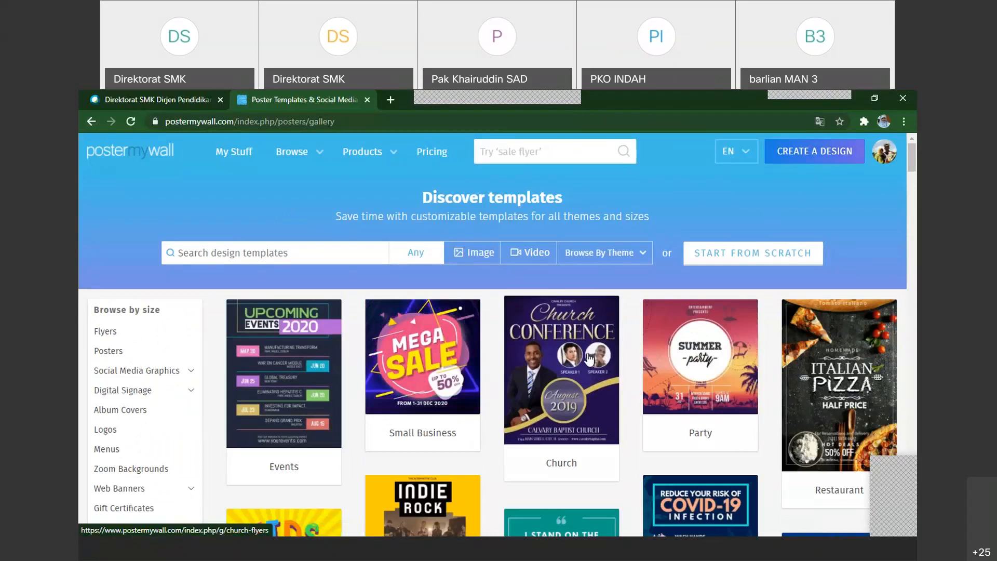
pyautogui.scroll(-2, 589, 359)
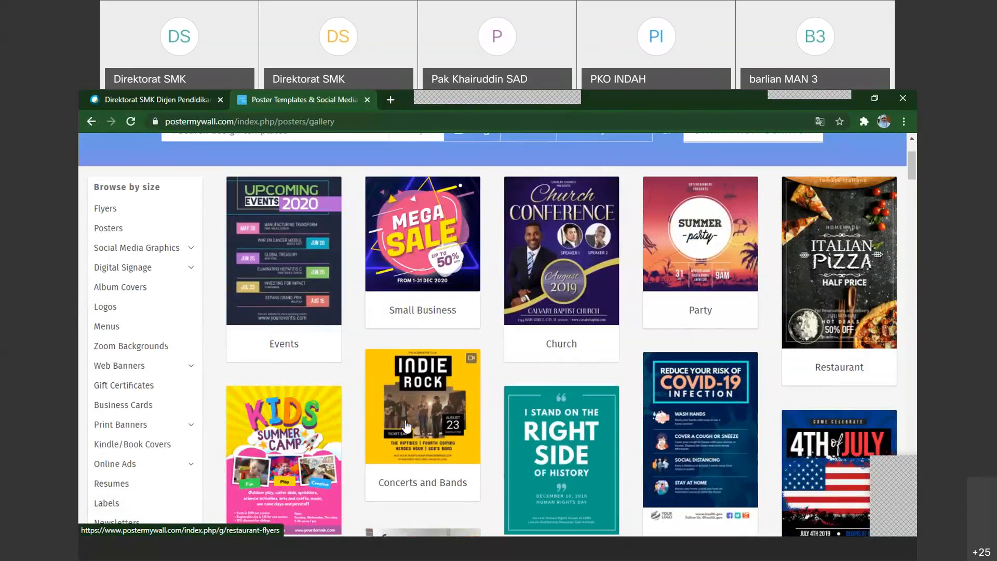
pyautogui.scroll(3, 407, 426)
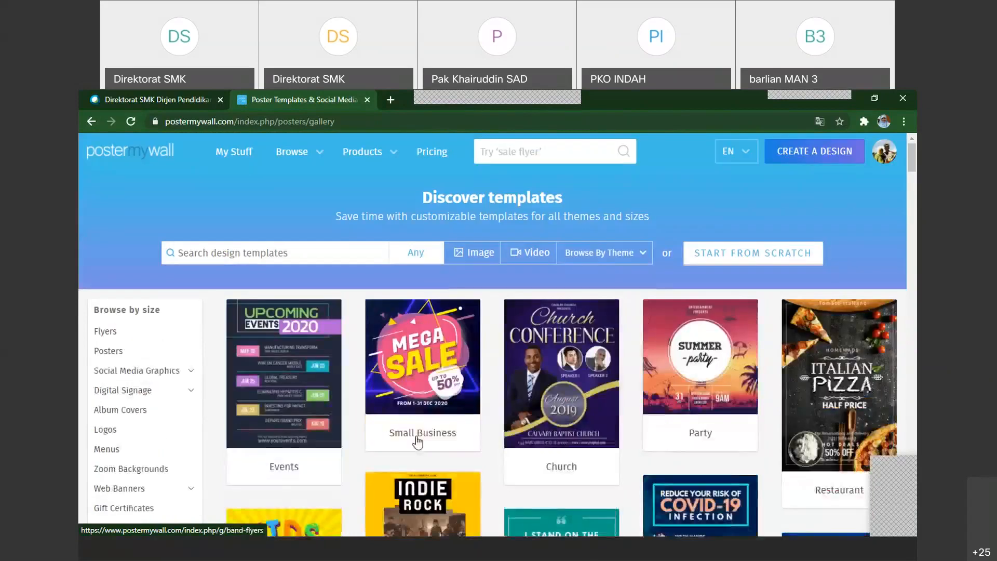
# Search the design templates for "education"
pyautogui.click(306, 249)
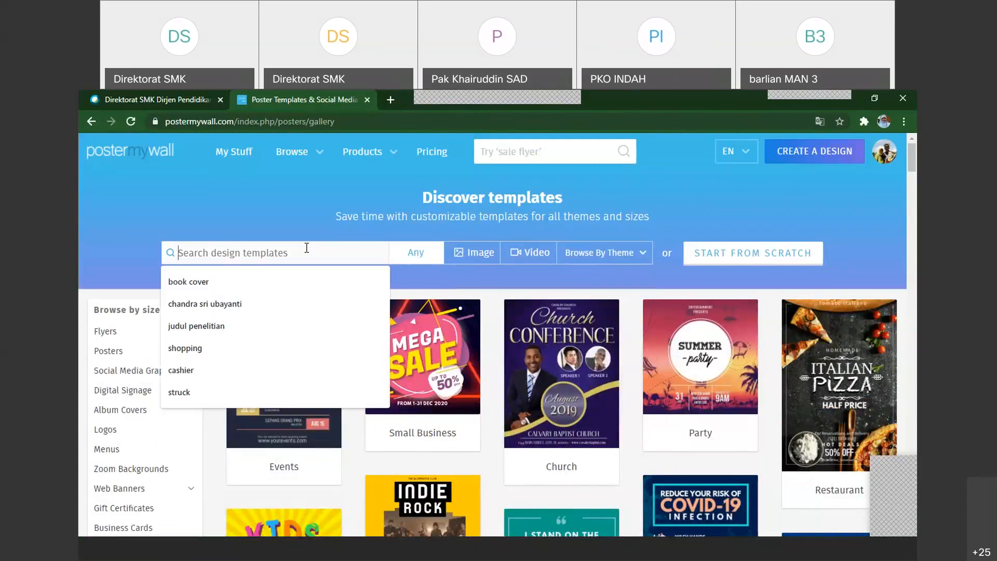
pyautogui.click(454, 226)
pyautogui.click(242, 252)
pyautogui.write('edu')
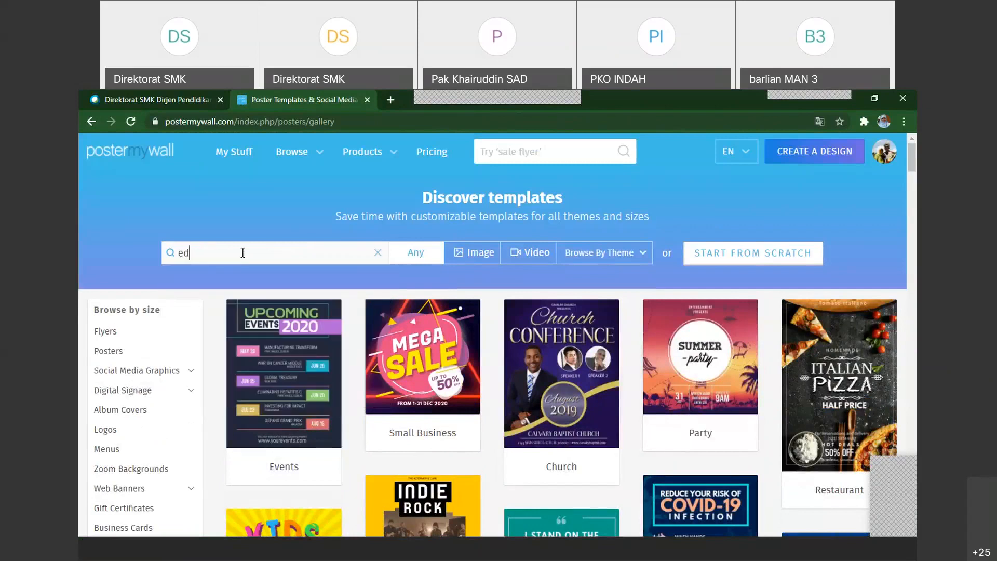
pyautogui.write('cation')
pyautogui.press('Return')
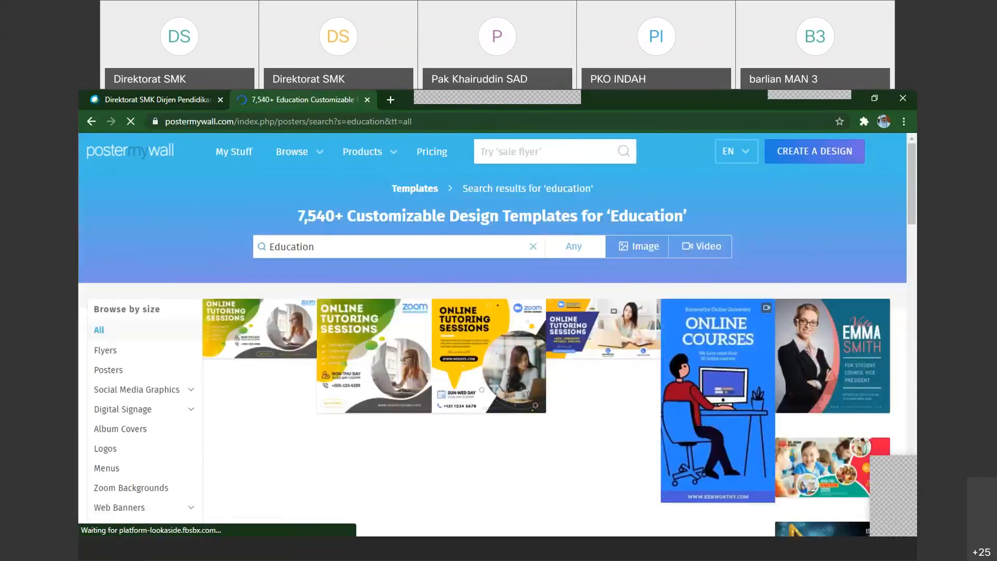
# Open the square purple "Online Courses" template from the education results for customizing and stop its media playback
pyautogui.scroll(-1, 526, 393)
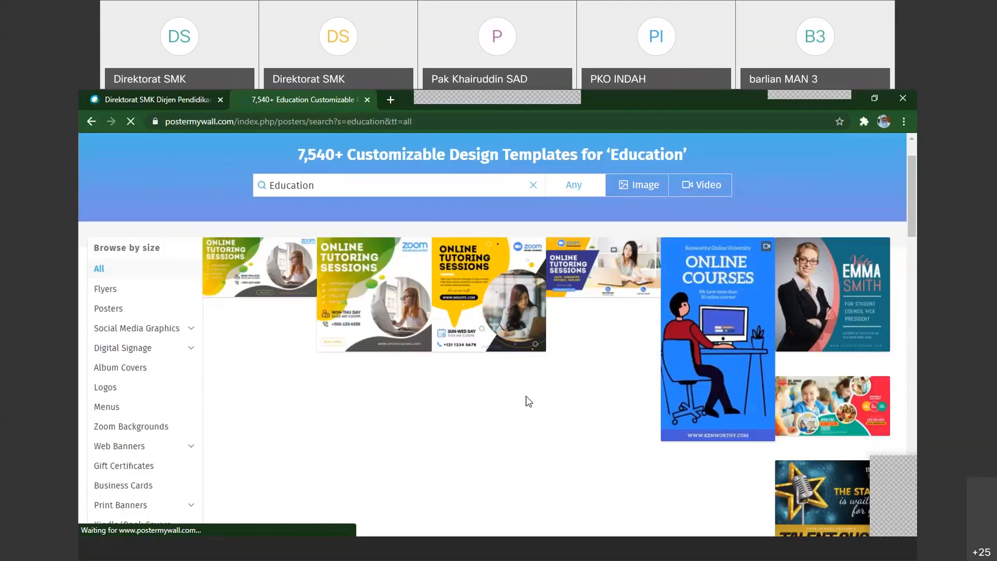
pyautogui.scroll(-10, 528, 401)
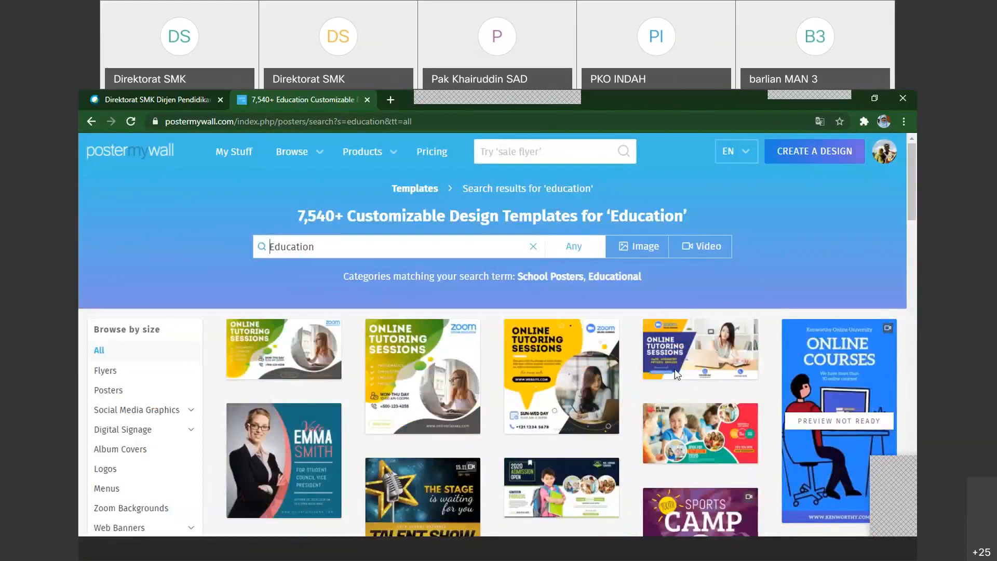
pyautogui.scroll(-4, 674, 368)
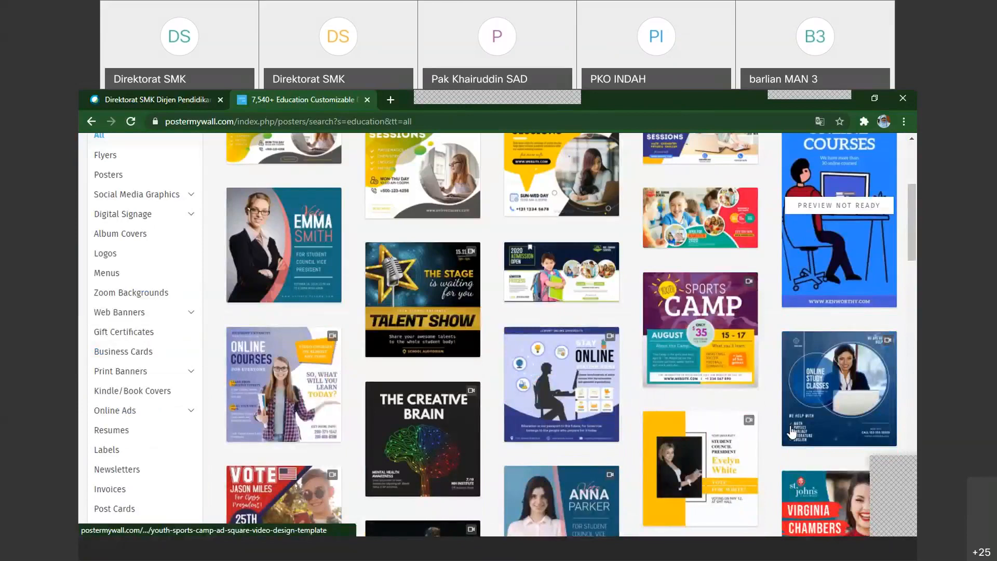
pyautogui.scroll(-1, 641, 452)
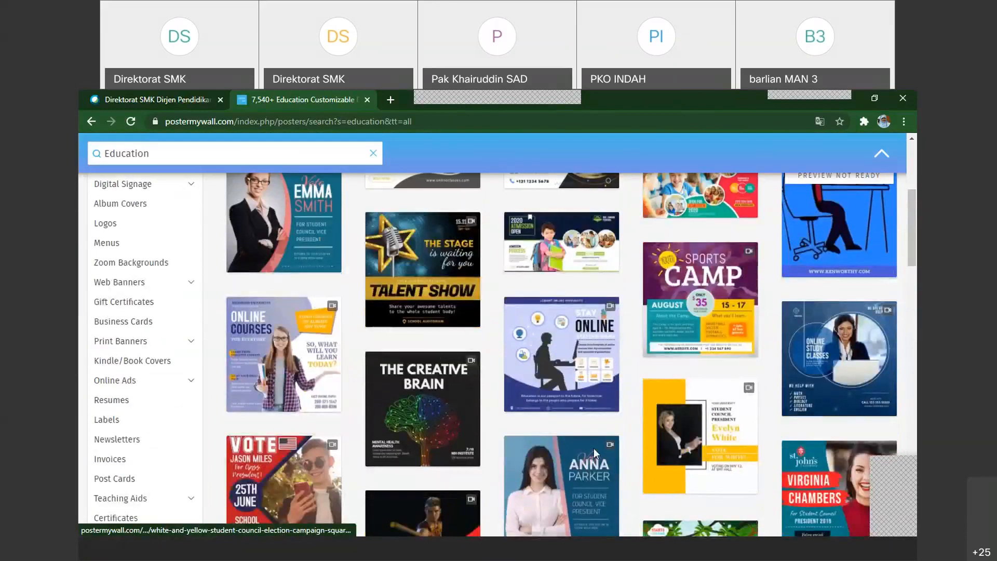
pyautogui.scroll(-1, 594, 448)
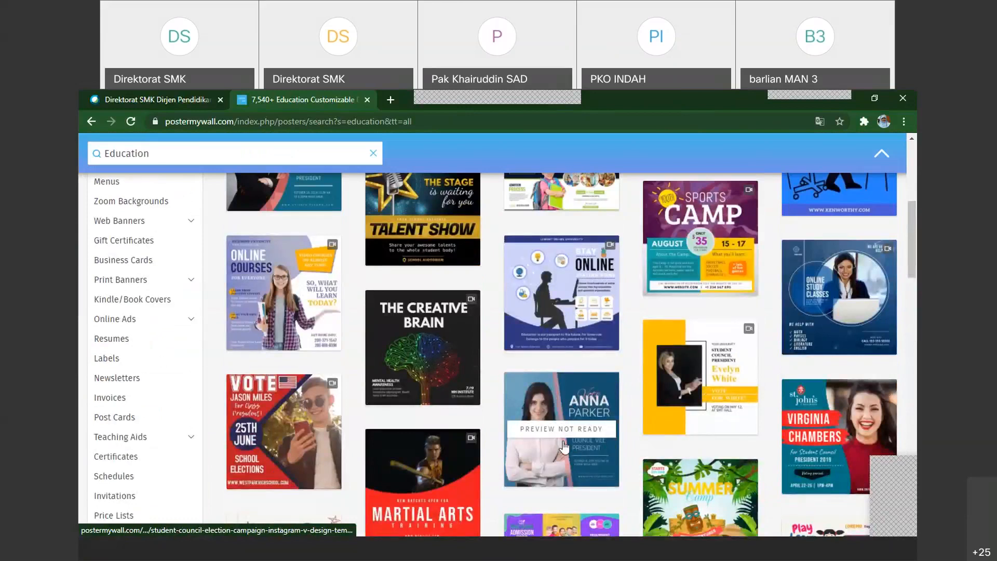
pyautogui.click(474, 351)
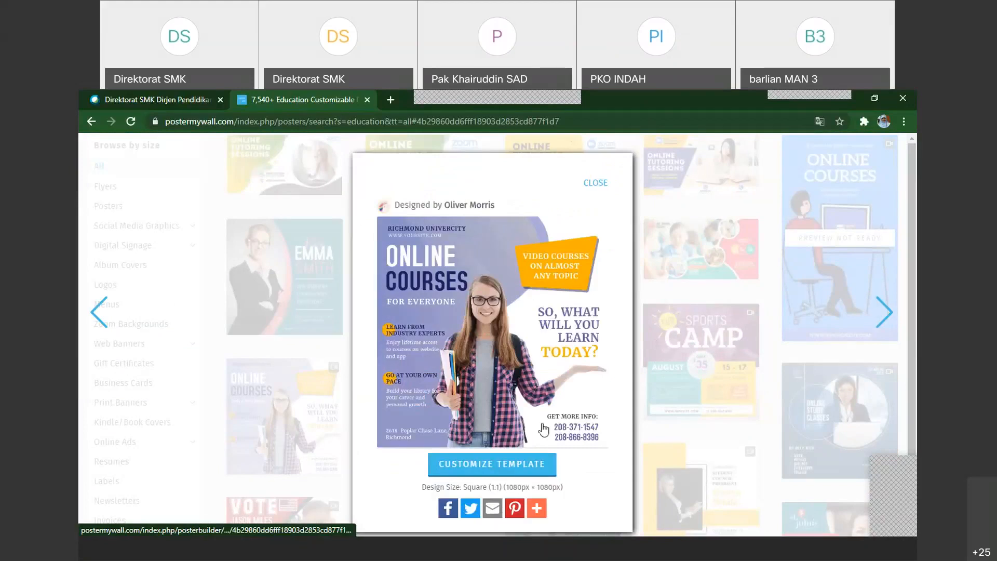
pyautogui.click(803, 375)
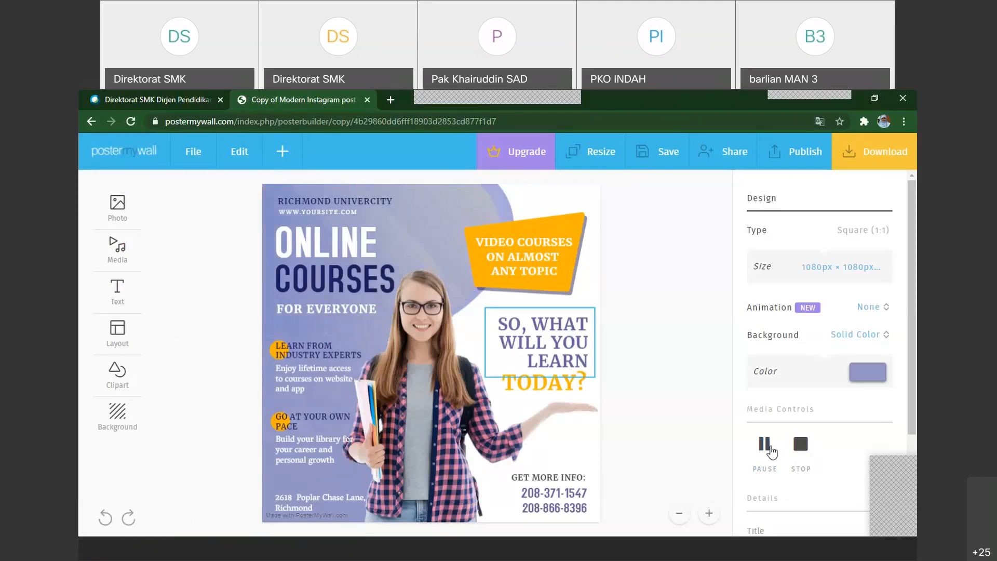
pyautogui.click(801, 445)
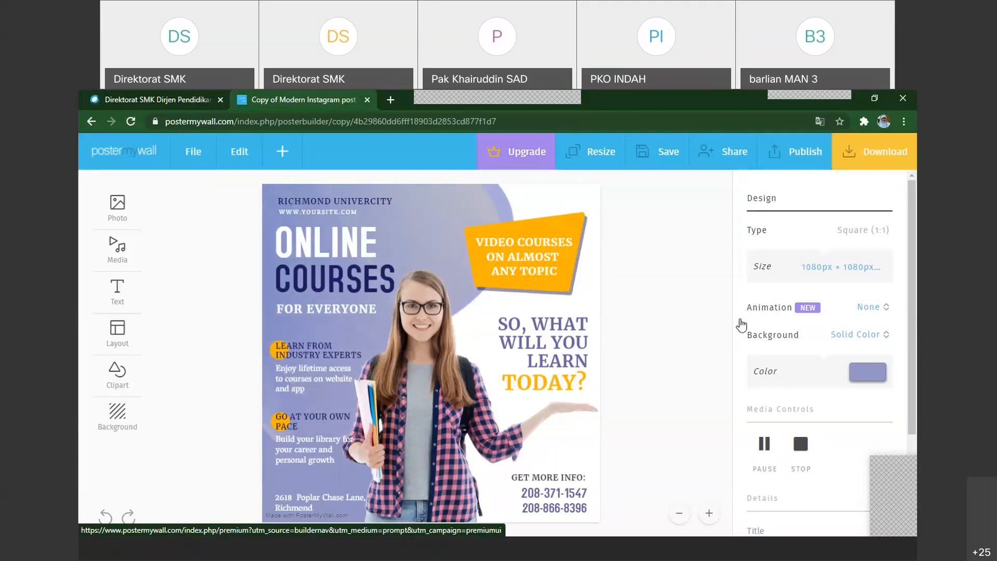
# Leave the template editor for the My Designs page and look over the saved designs
pyautogui.click(143, 153)
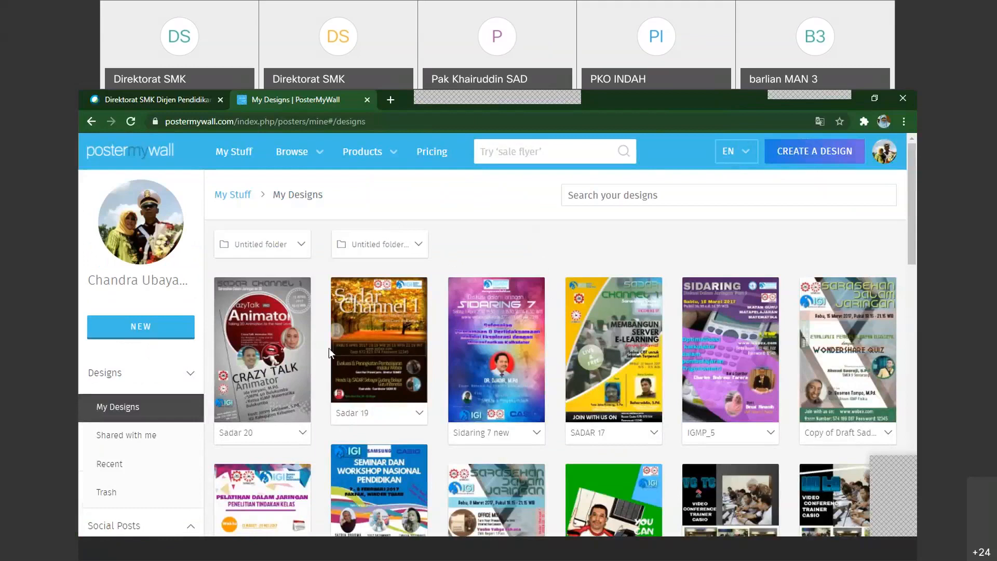
pyautogui.scroll(-1, 329, 348)
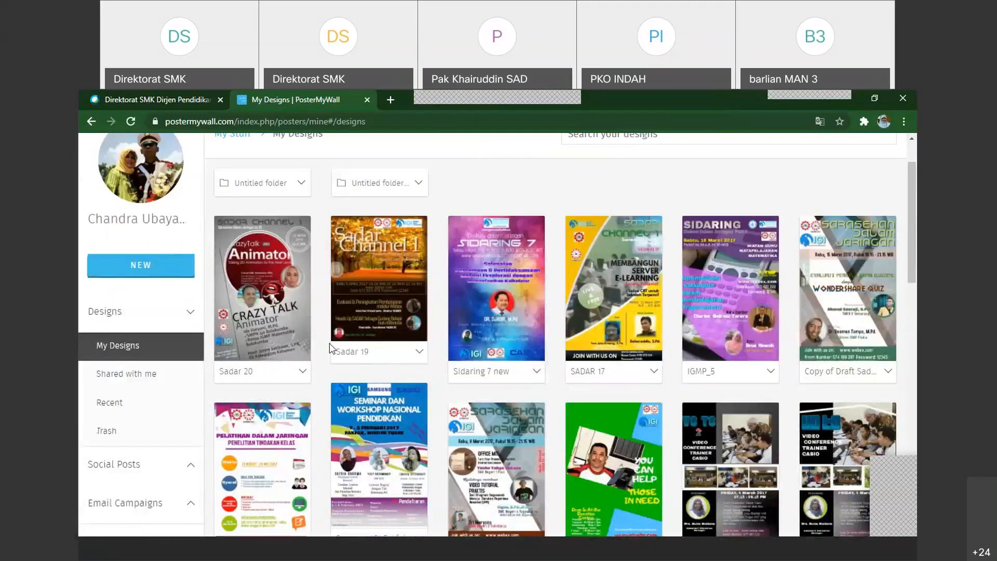
pyautogui.scroll(1, 430, 288)
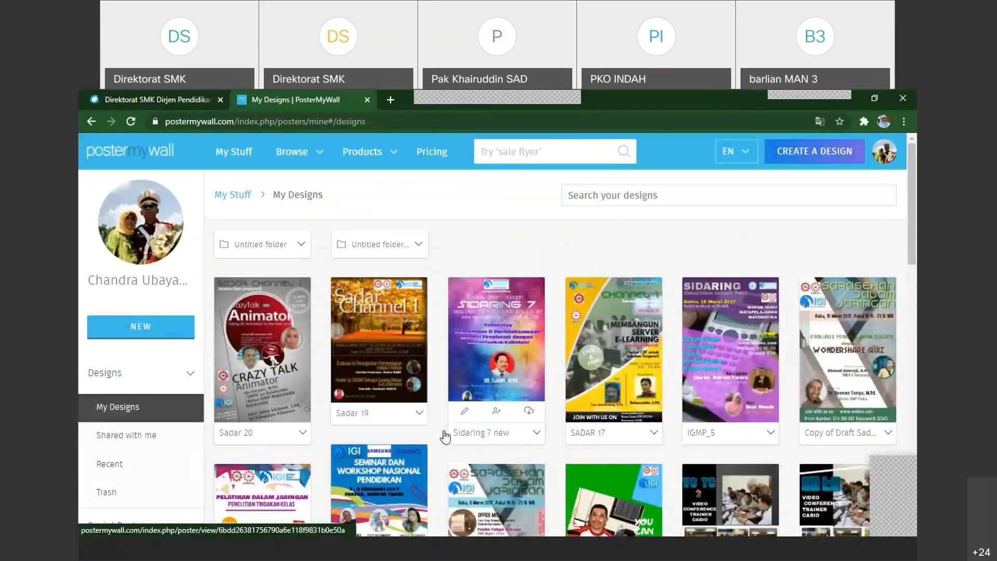
pyautogui.scroll(-2, 444, 436)
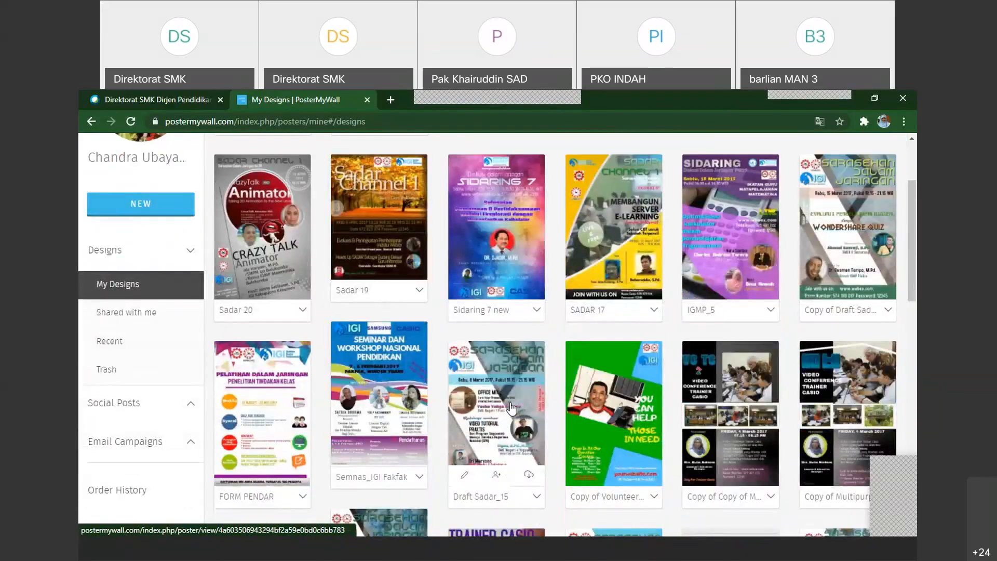
pyautogui.scroll(1, 508, 285)
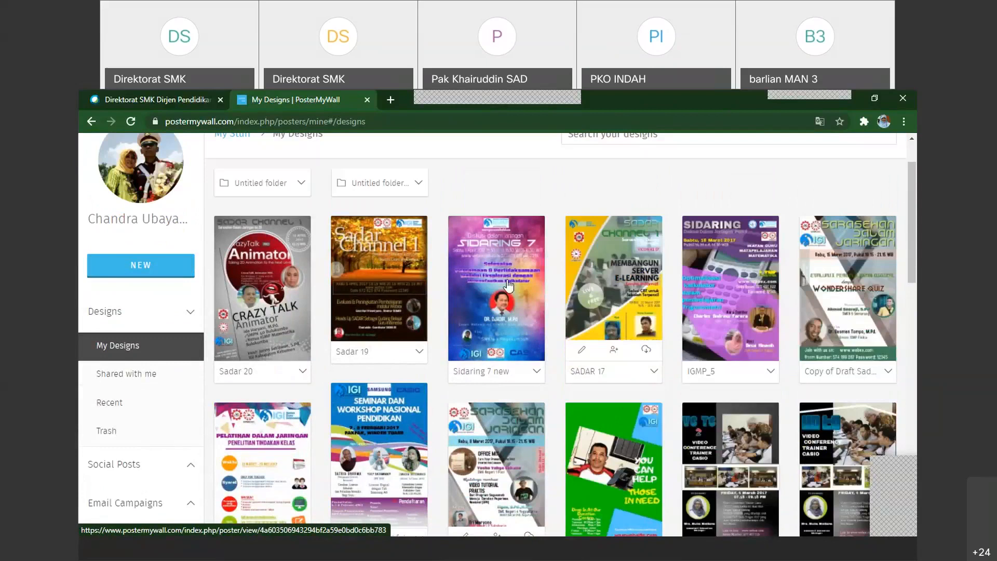
# Start a new design and limit the template gallery to image templates
pyautogui.click(159, 267)
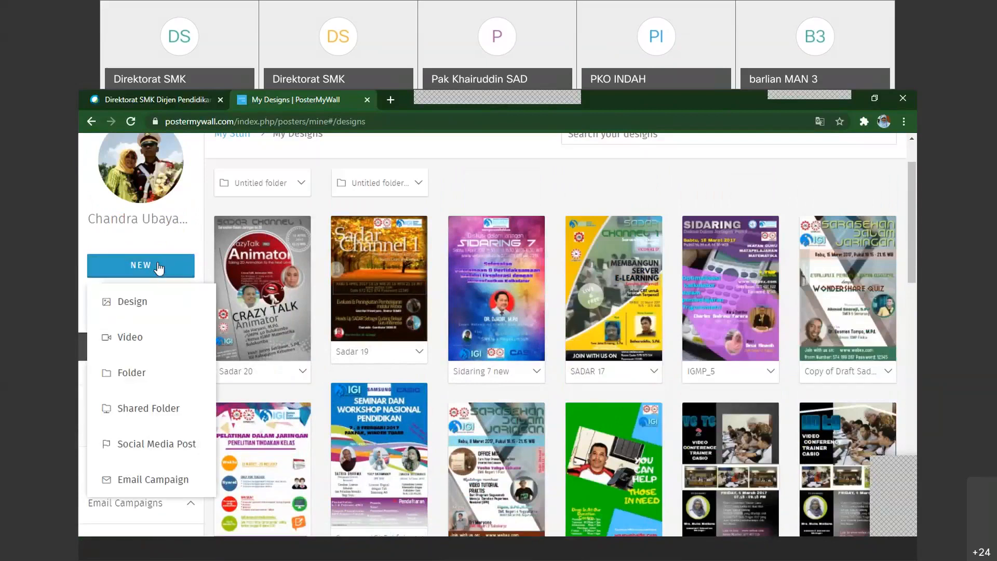
pyautogui.click(140, 314)
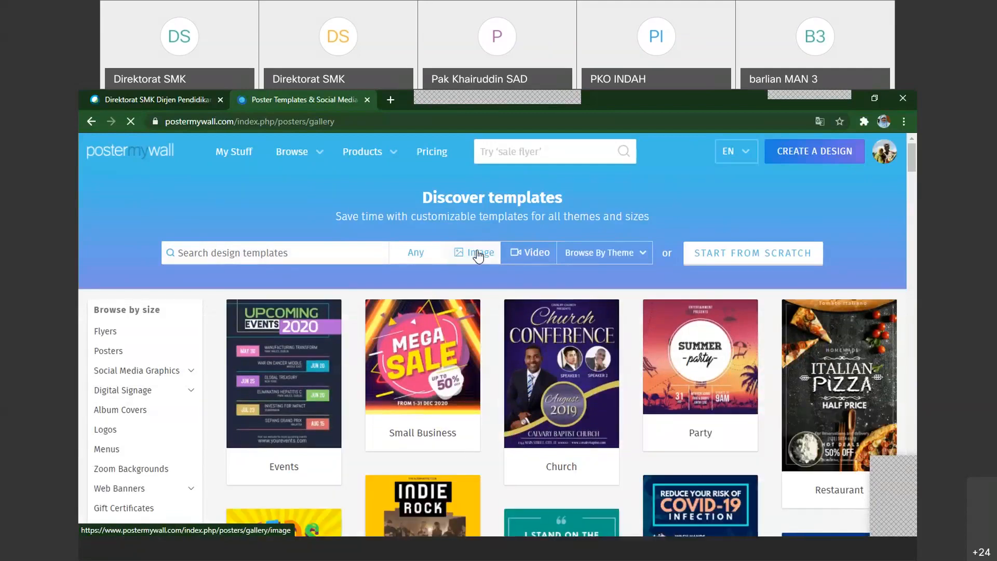
pyautogui.click(478, 254)
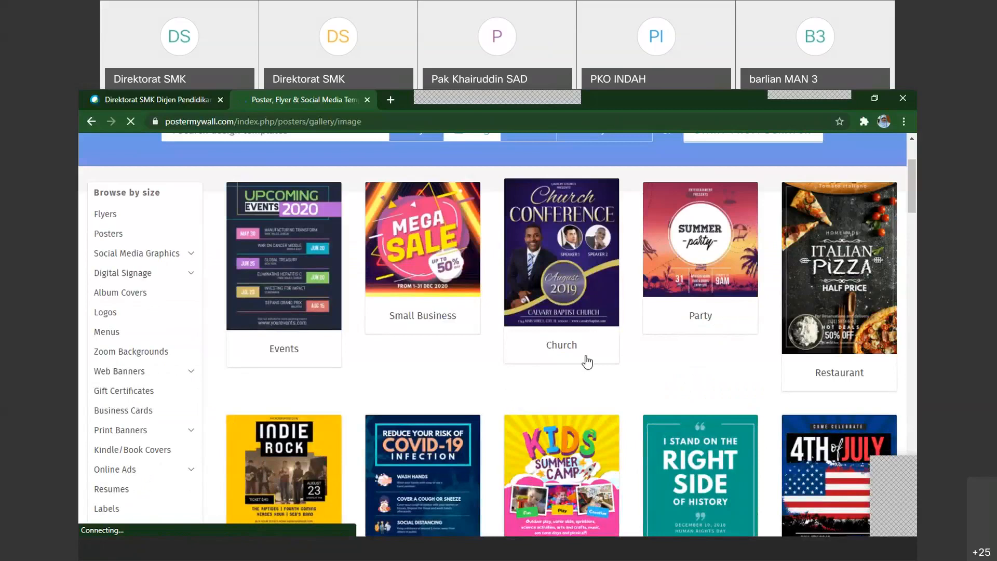
pyautogui.scroll(-7, 765, 367)
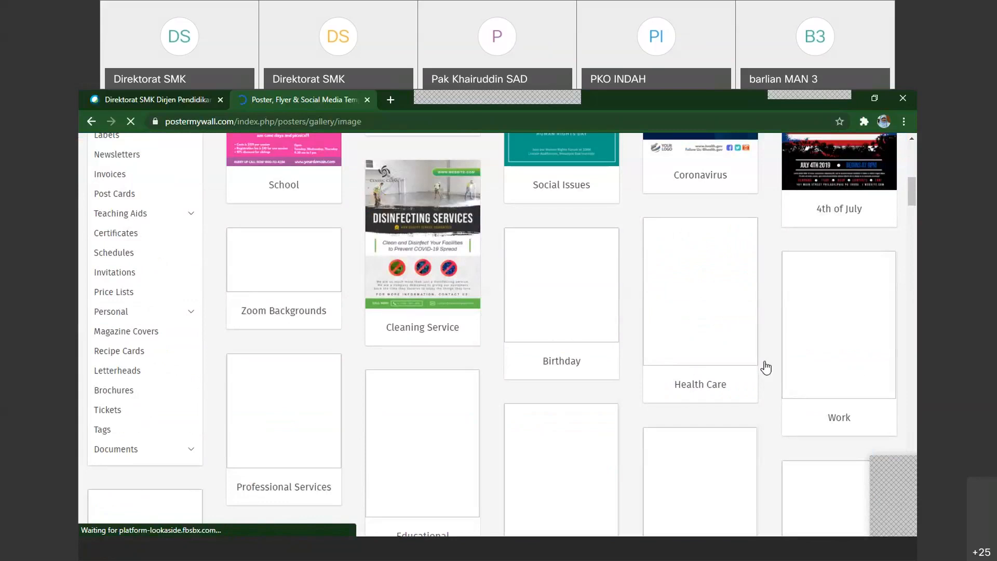
pyautogui.scroll(4, 765, 367)
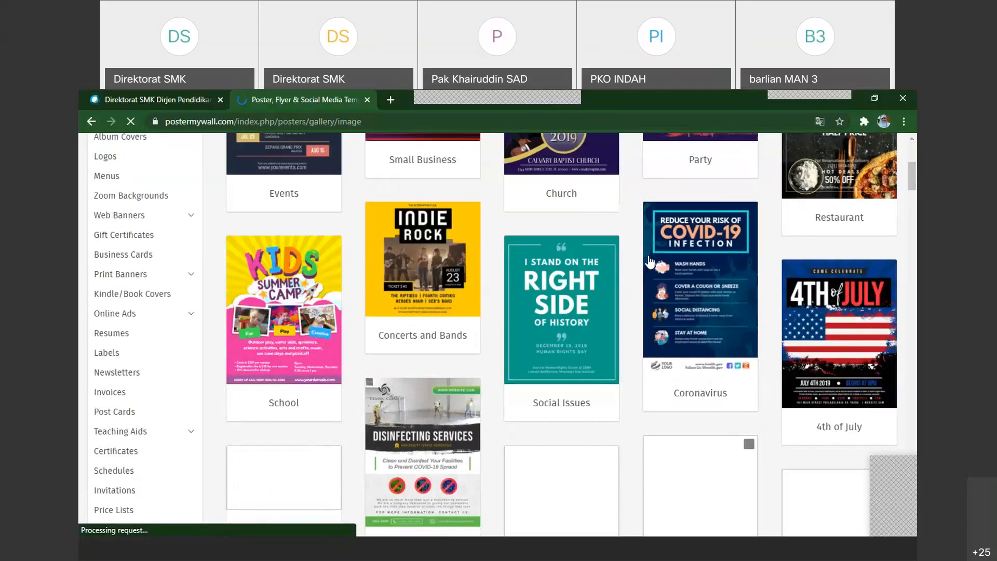
# Browse the template gallery by size and look over the popular, social media, marketing, branding and digital signage formats
pyautogui.scroll(5, 650, 262)
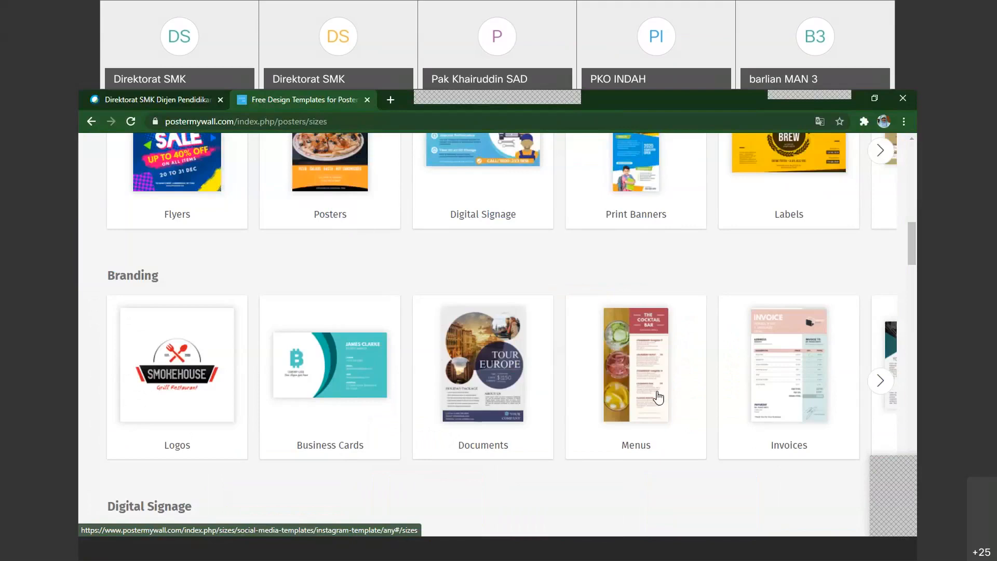
pyautogui.scroll(5, 659, 397)
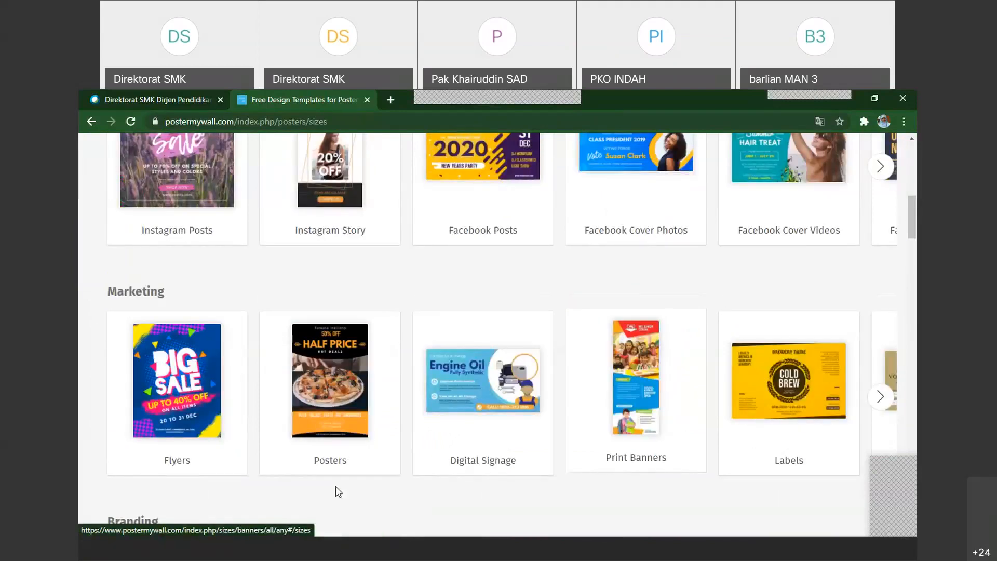
pyautogui.scroll(-10, 584, 401)
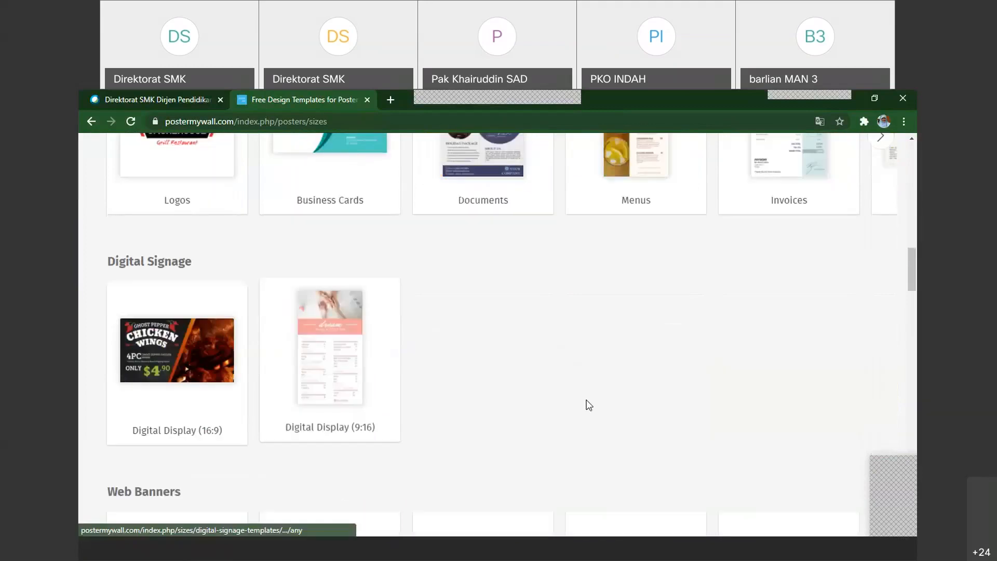
pyautogui.scroll(10, 589, 405)
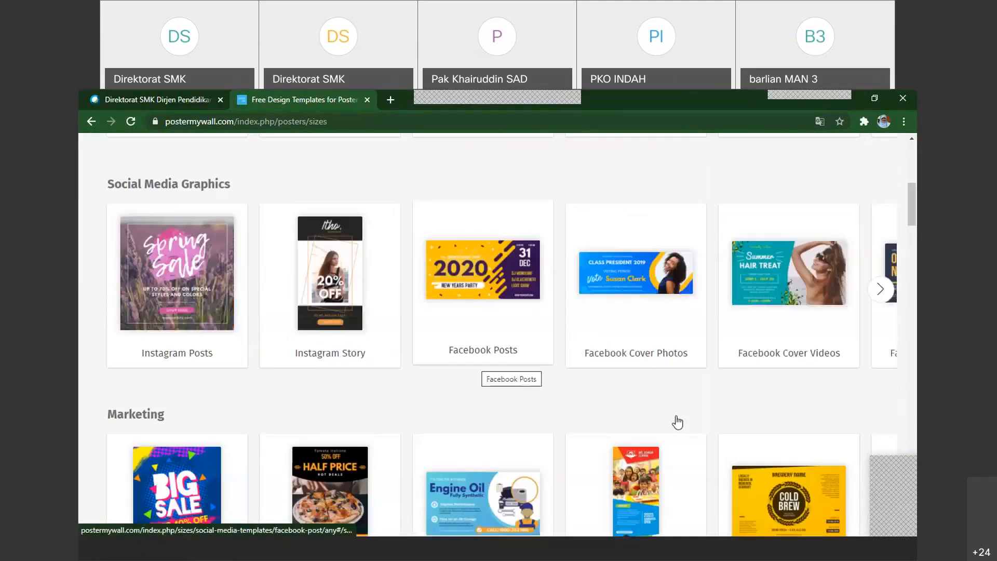
pyautogui.scroll(-2, 177, 456)
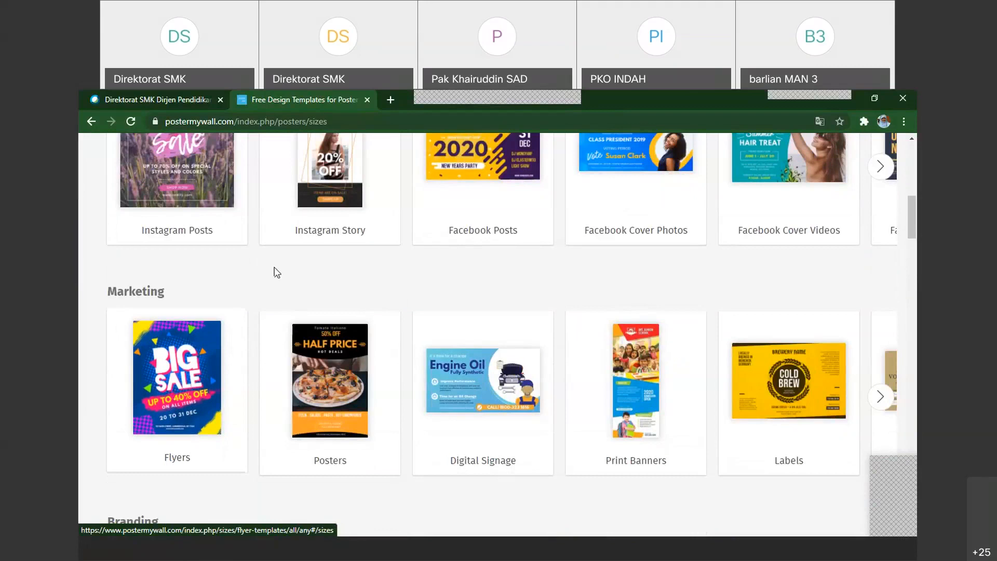
pyautogui.scroll(2, 318, 353)
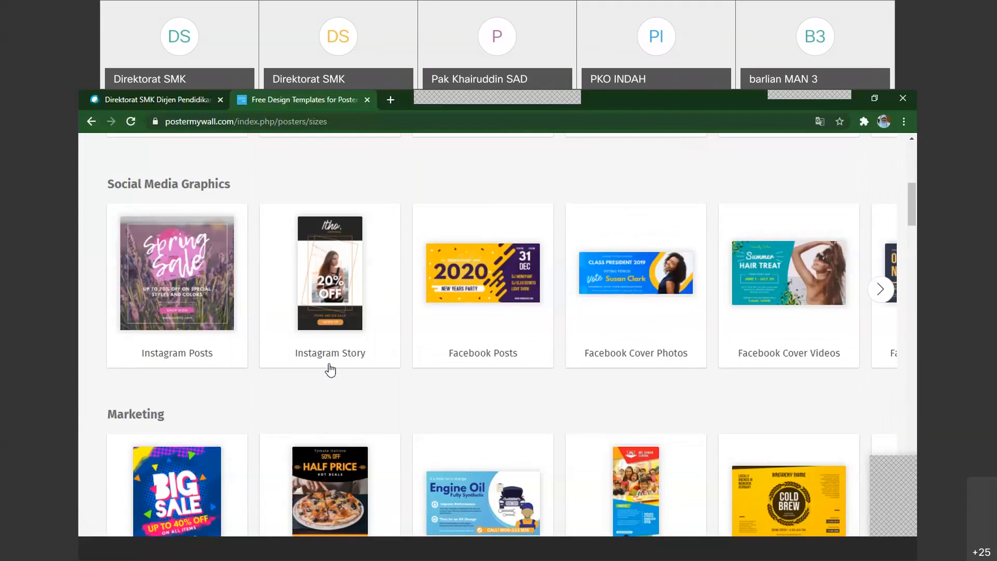
pyautogui.scroll(6, 331, 370)
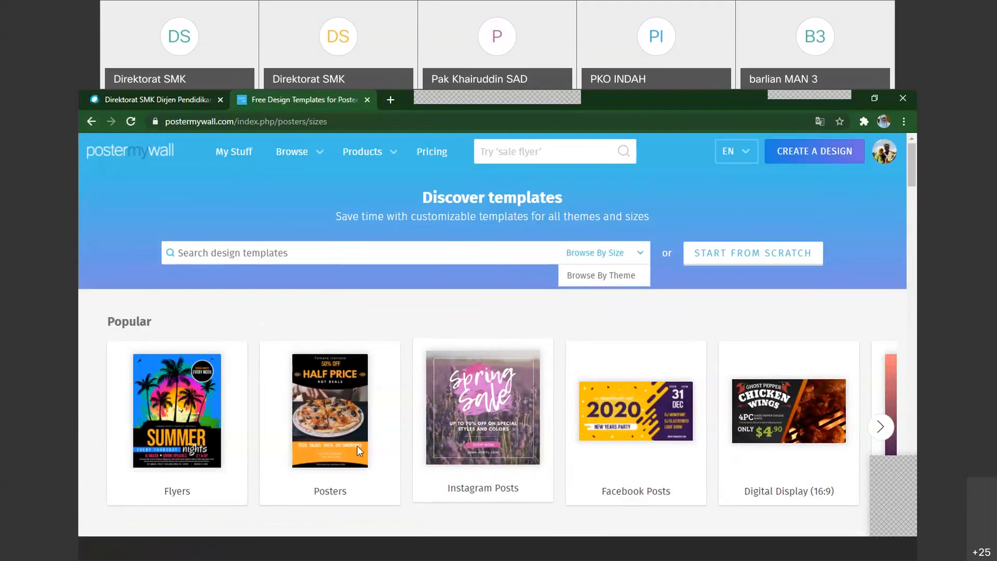
pyautogui.scroll(-2, 407, 422)
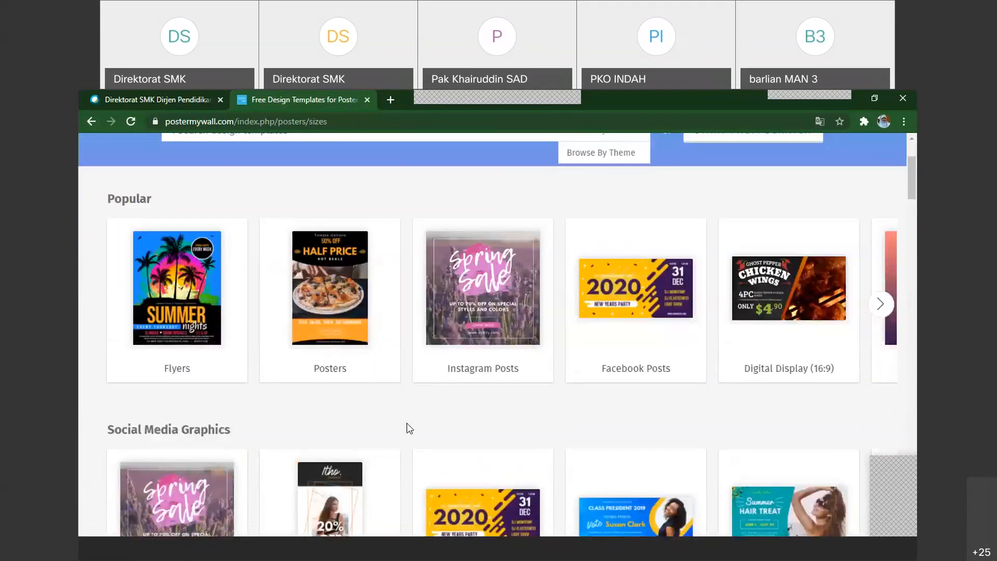
# Open the Flyers category under Marketing and limit its templates to images
pyautogui.scroll(-6, 407, 423)
pyautogui.click(193, 384)
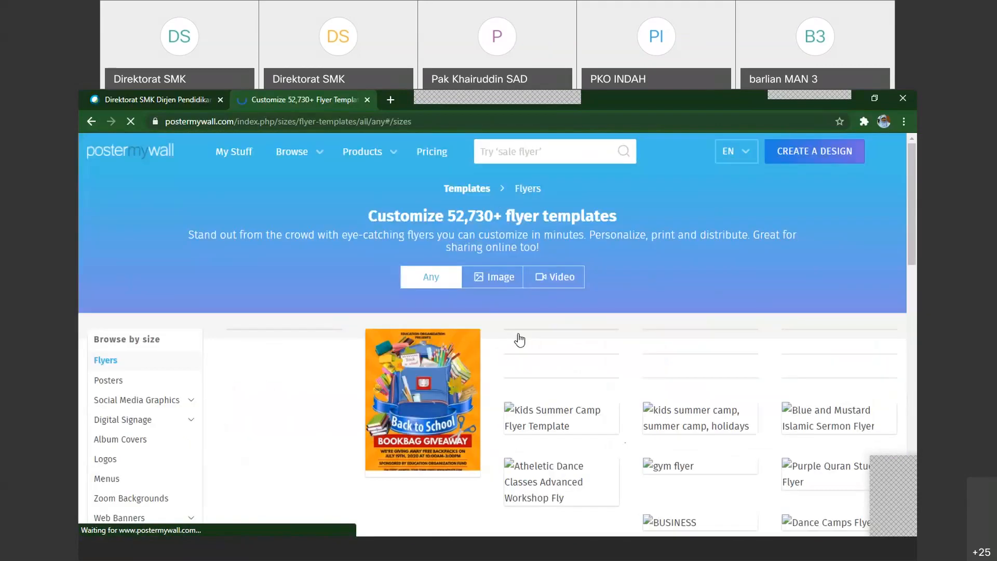
pyautogui.click(503, 283)
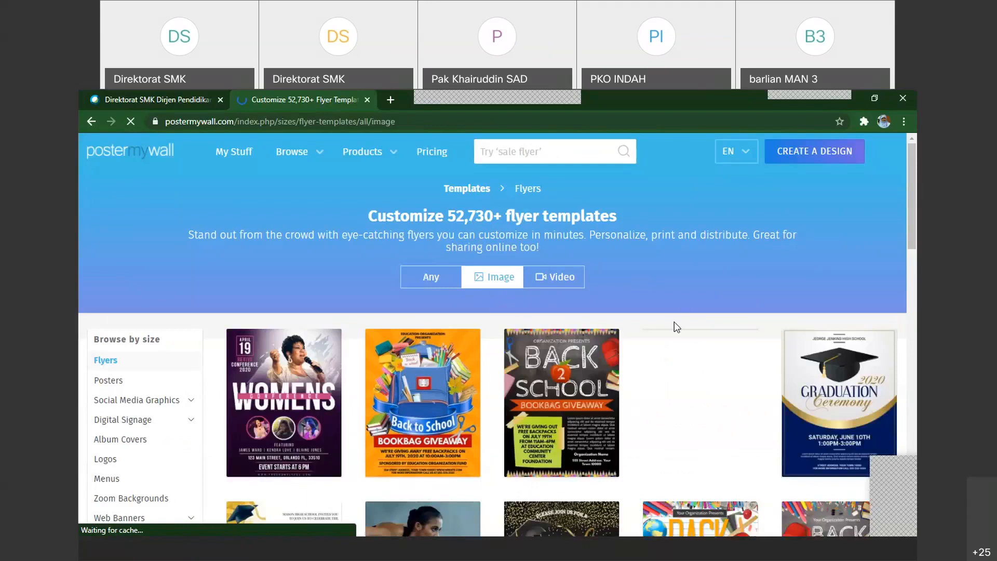
# Look through the image flyer templates for a suitable design
pyautogui.scroll(-1, 674, 322)
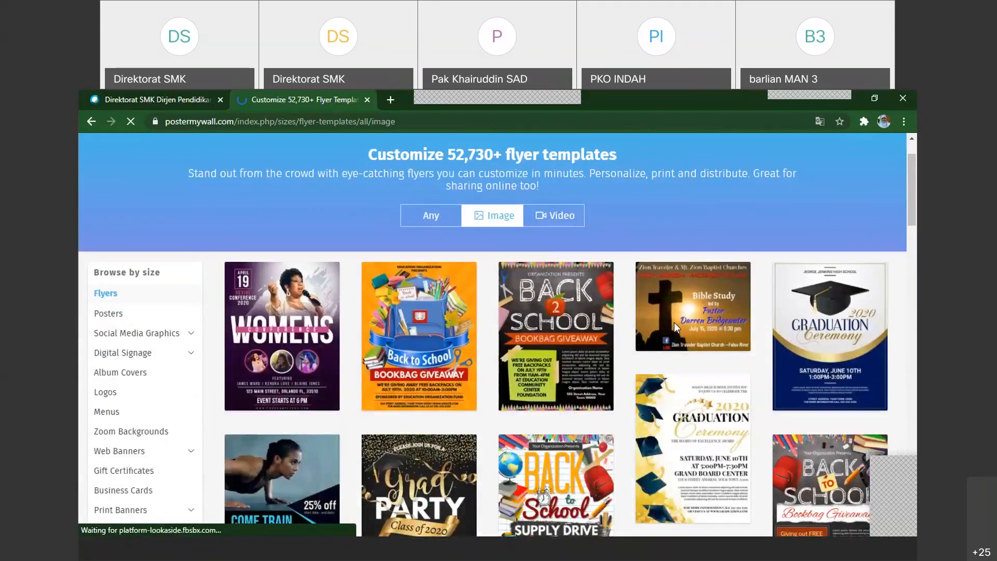
pyautogui.scroll(-2, 674, 322)
pyautogui.scroll(-6, 454, 351)
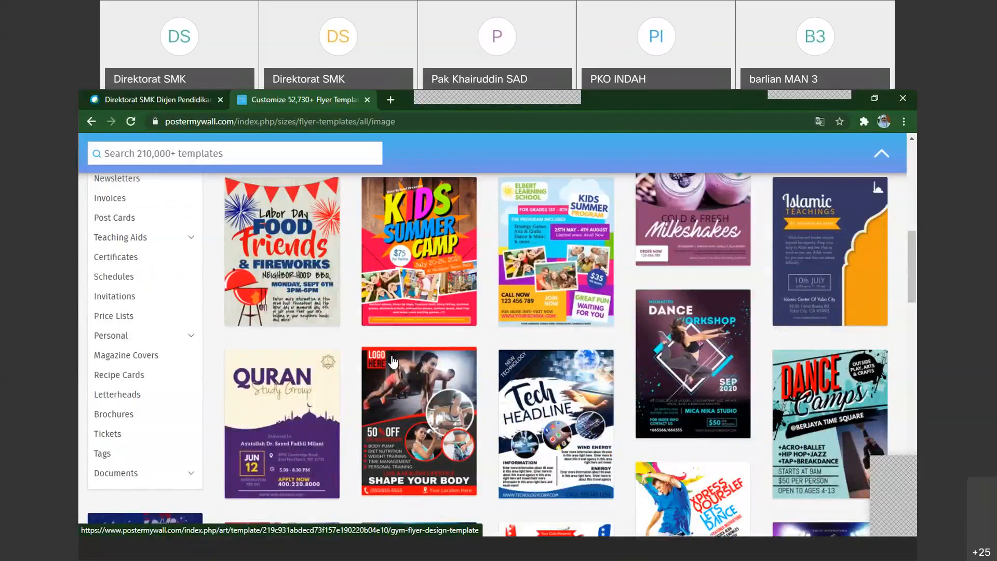
pyautogui.scroll(-3, 392, 361)
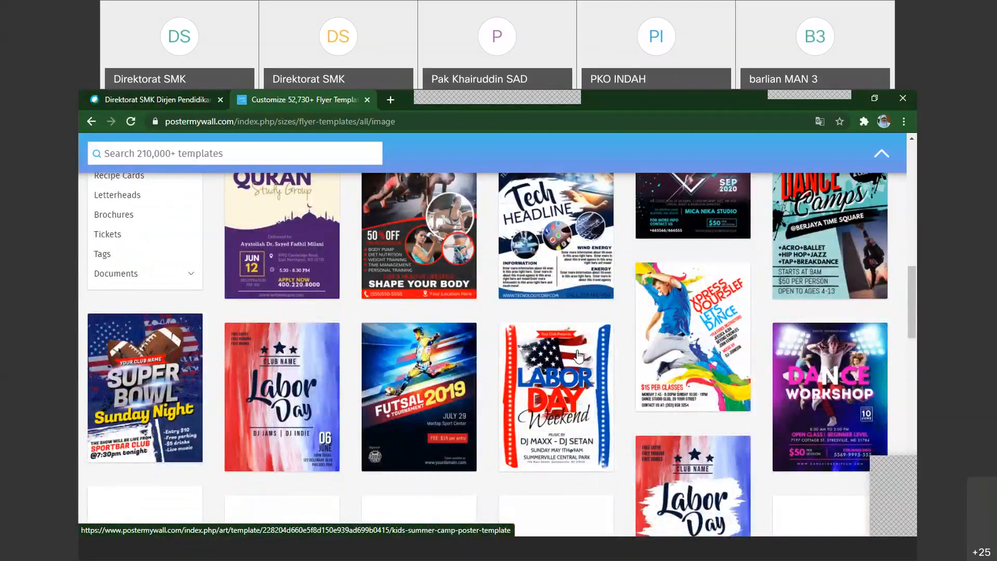
pyautogui.scroll(-4, 578, 356)
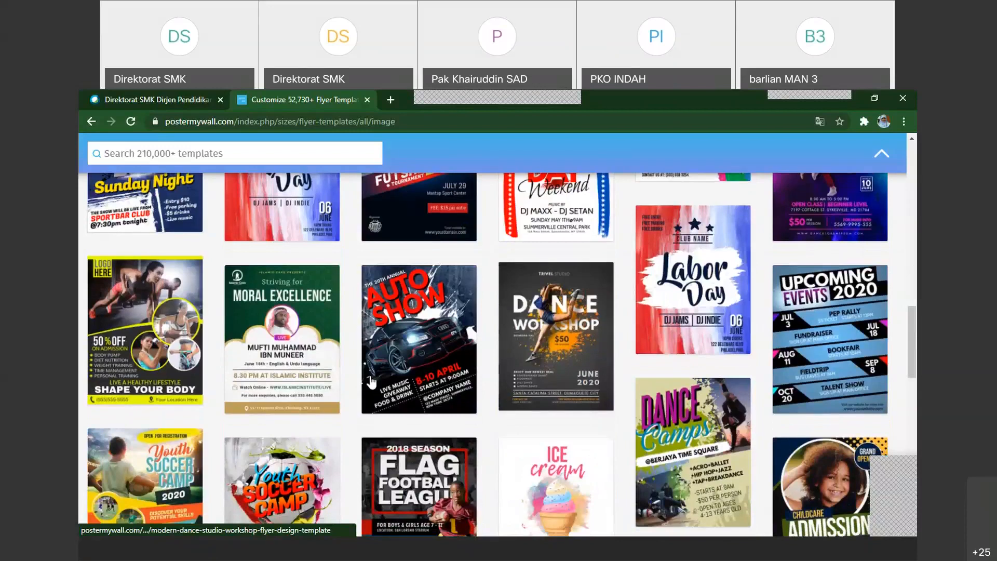
pyautogui.scroll(-5, 371, 381)
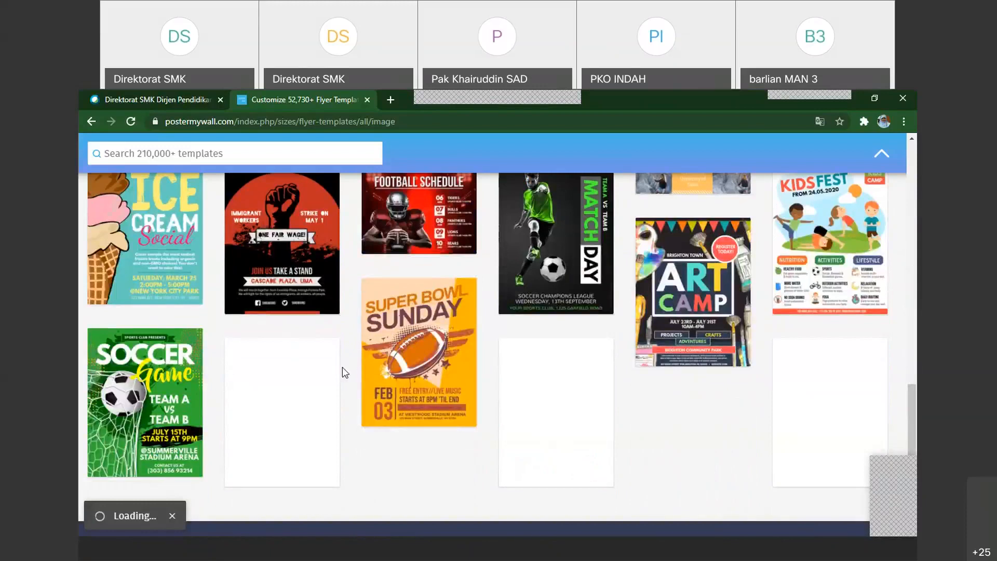
pyautogui.scroll(5, 343, 372)
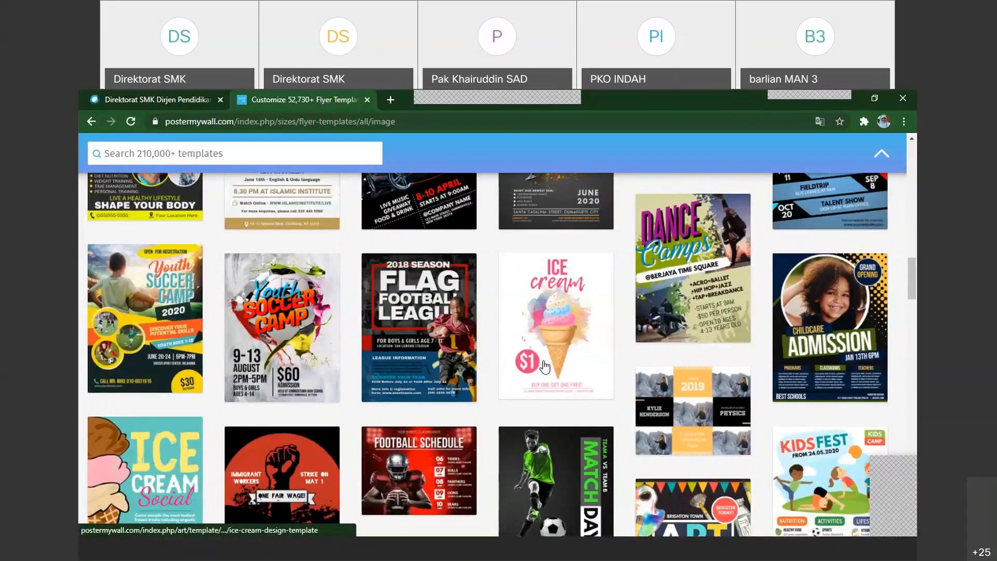
pyautogui.scroll(1, 544, 367)
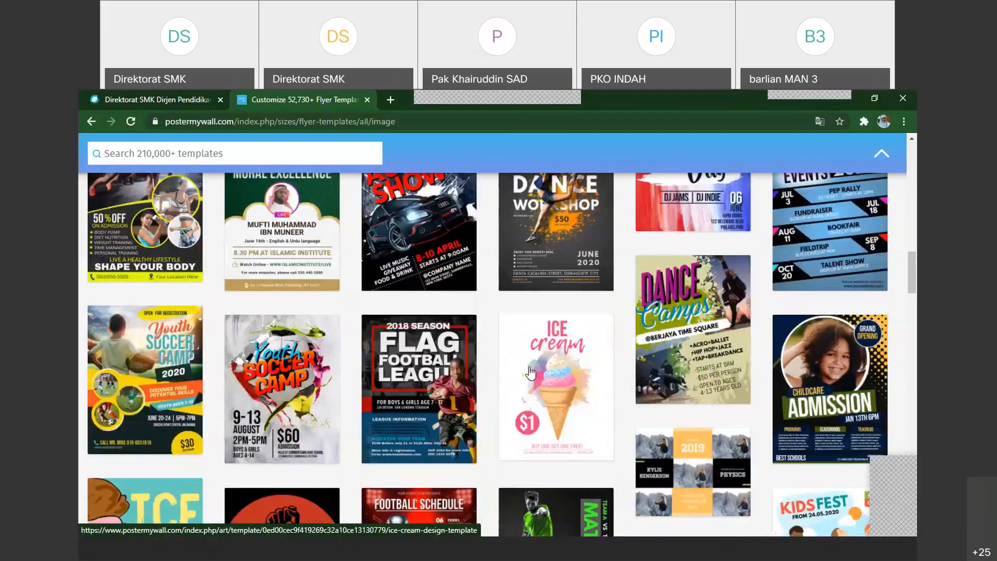
pyautogui.scroll(1, 530, 373)
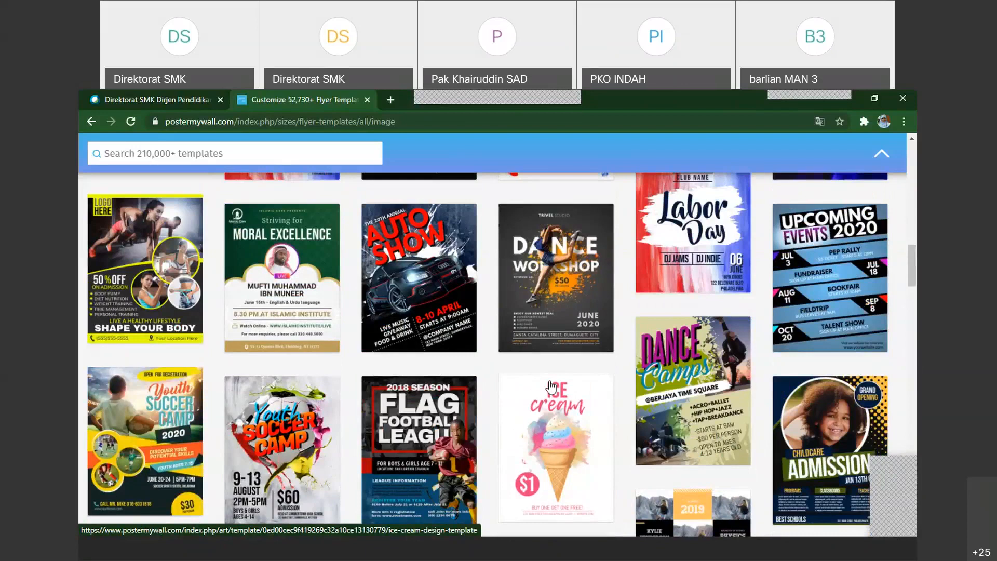
pyautogui.scroll(2, 551, 387)
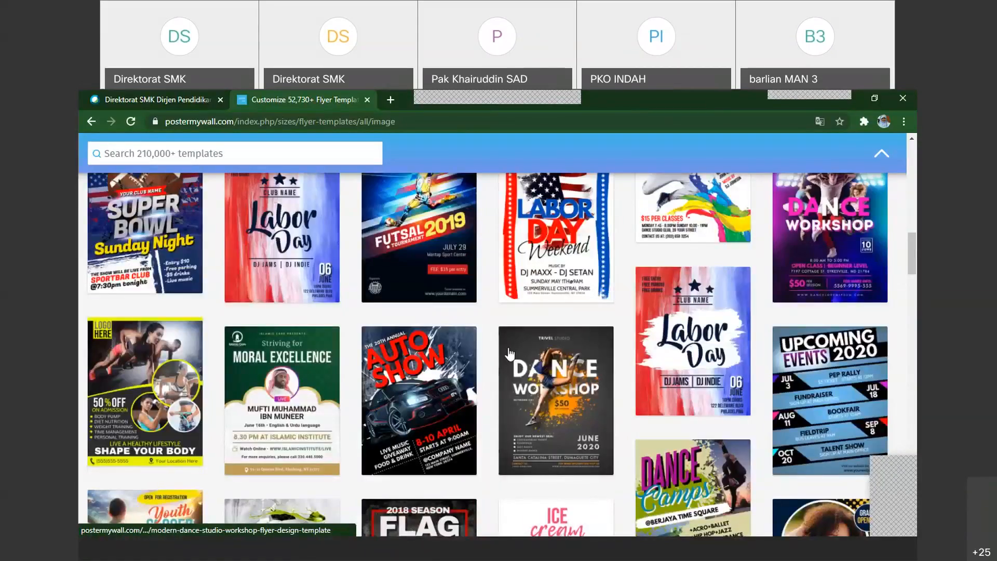
pyautogui.scroll(1, 508, 353)
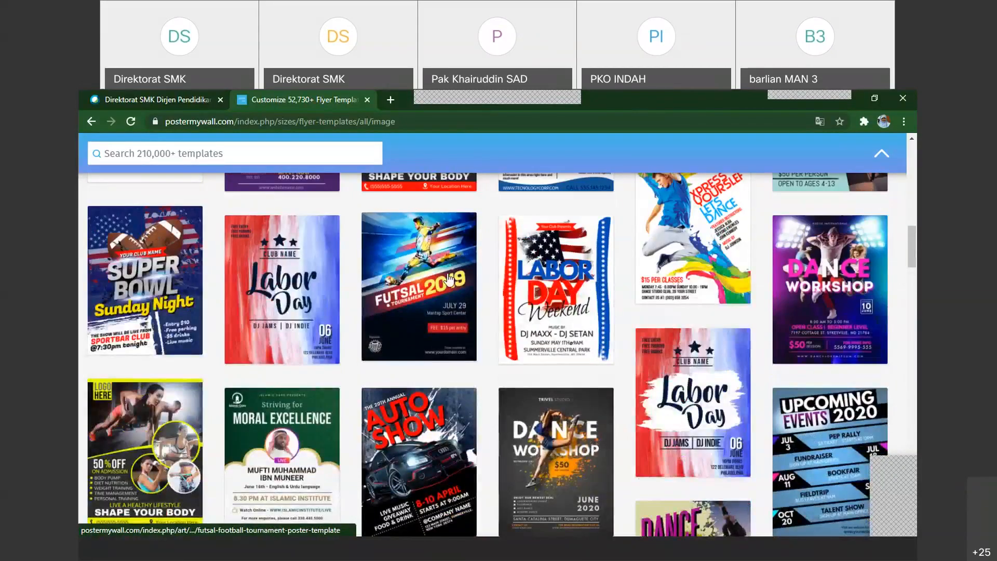
# Open the green Islamic sermon flyer template titled "Moral Excellence" for customizing
pyautogui.scroll(-1, 285, 431)
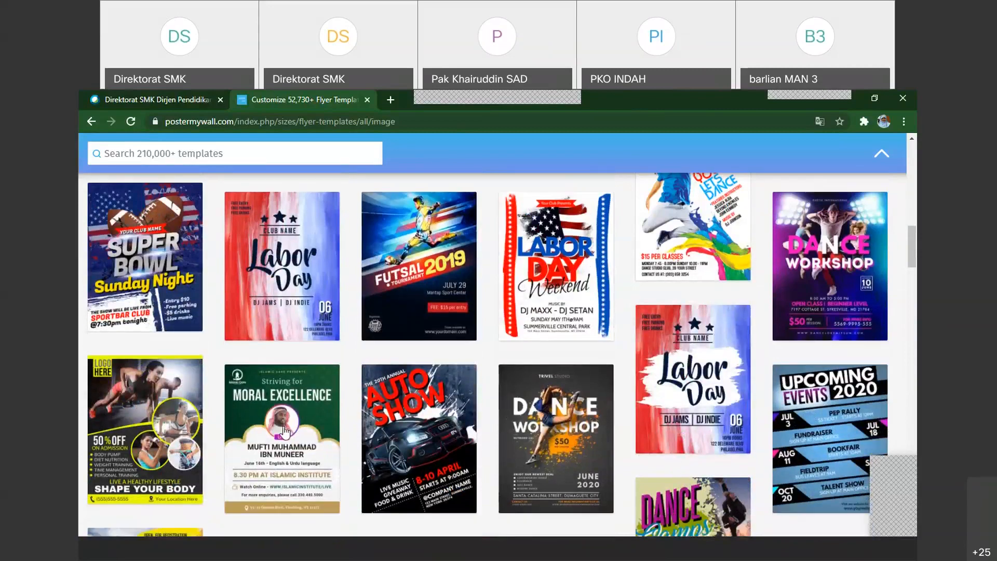
pyautogui.scroll(-1, 301, 437)
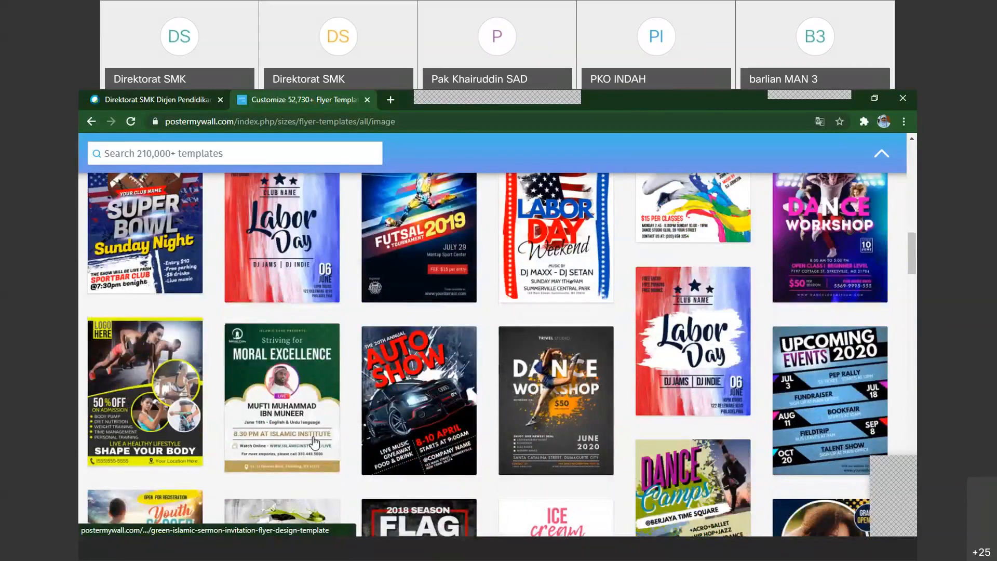
pyautogui.click(313, 443)
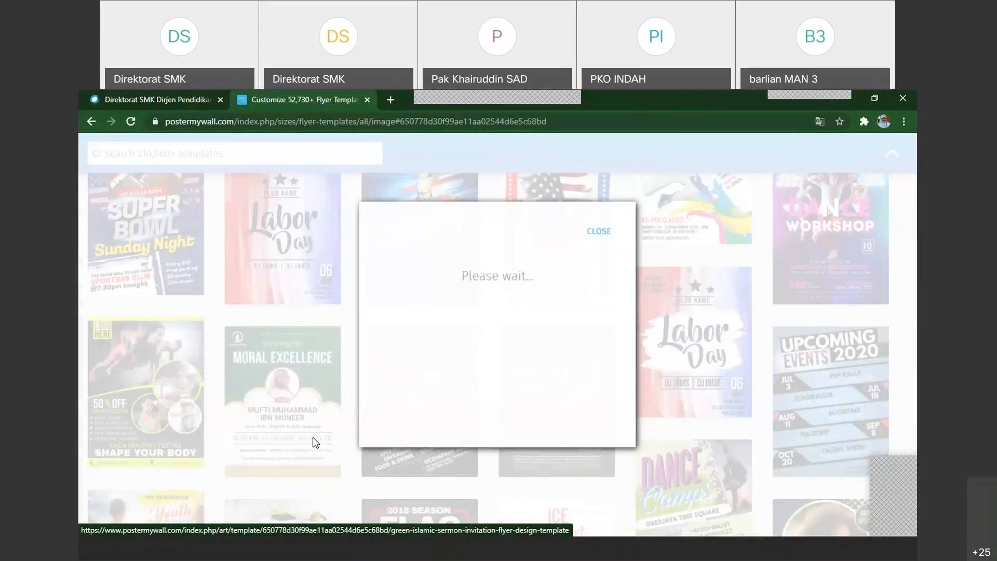
pyautogui.click(658, 374)
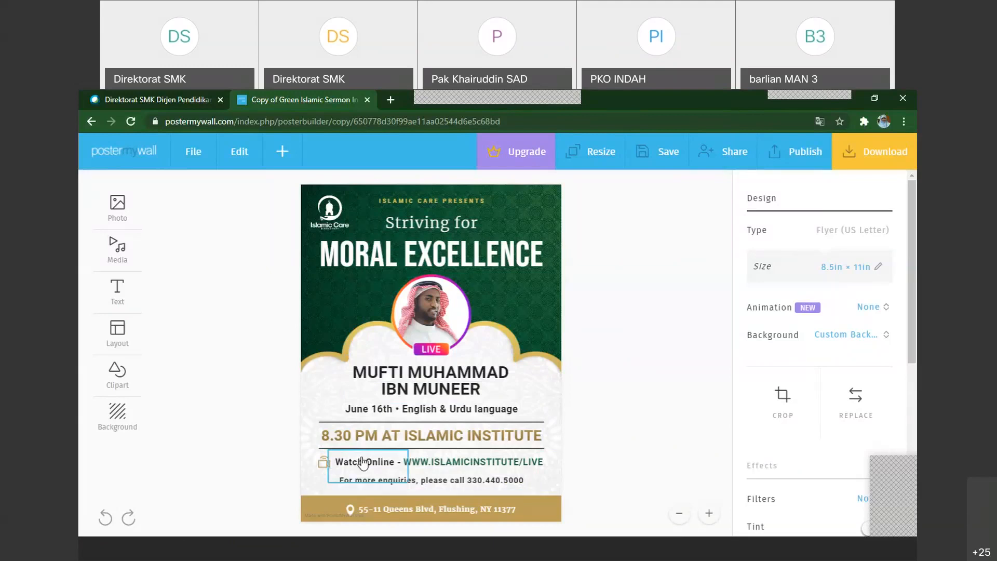
# Erase all the text of the flyer's large "MORAL EXCELLENCE" heading while keeping its text box
pyautogui.click(426, 256)
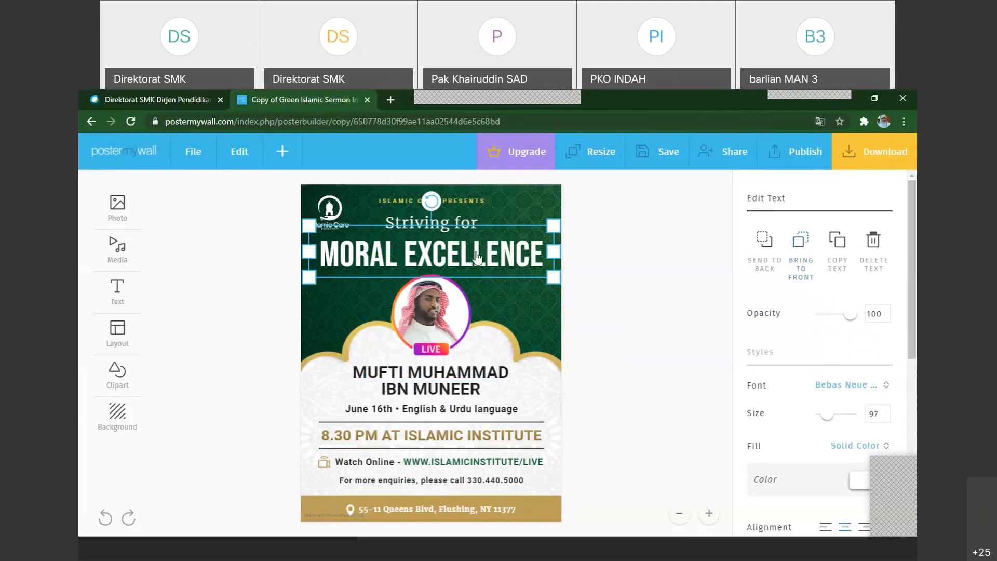
pyautogui.doubleClick(432, 256)
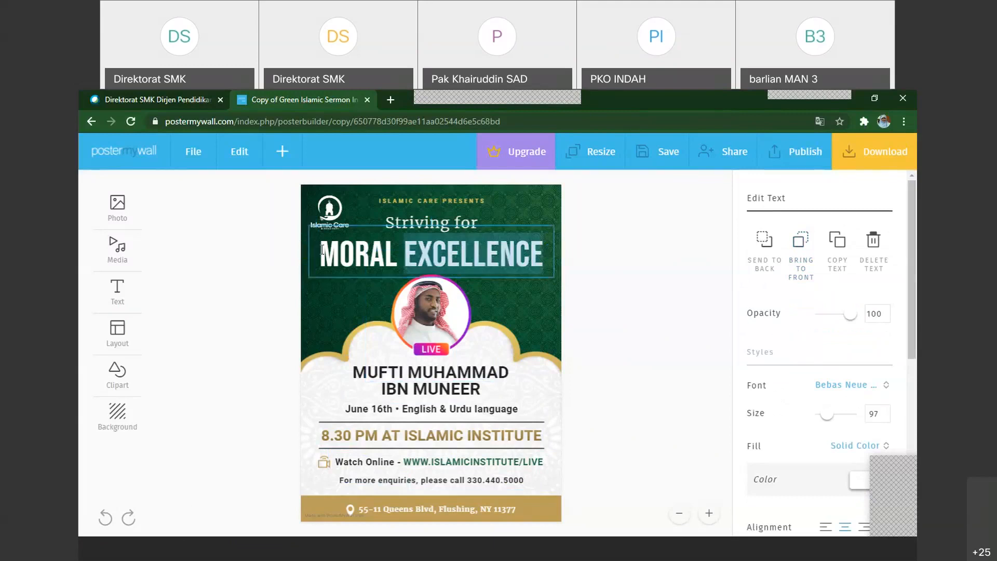
pyautogui.moveTo(322, 250); pyautogui.dragTo(376, 255)
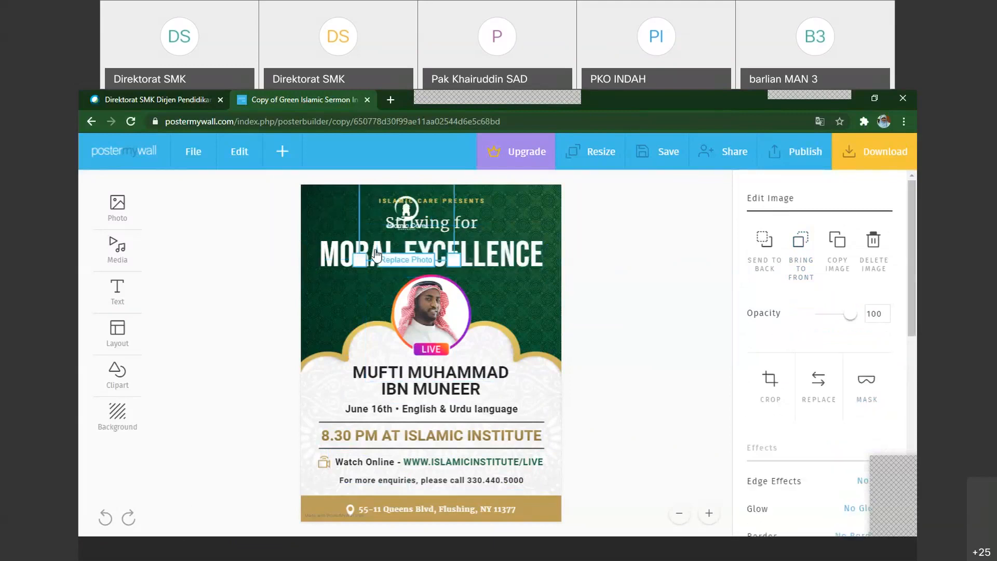
pyautogui.doubleClick(331, 254)
pyautogui.click(331, 247)
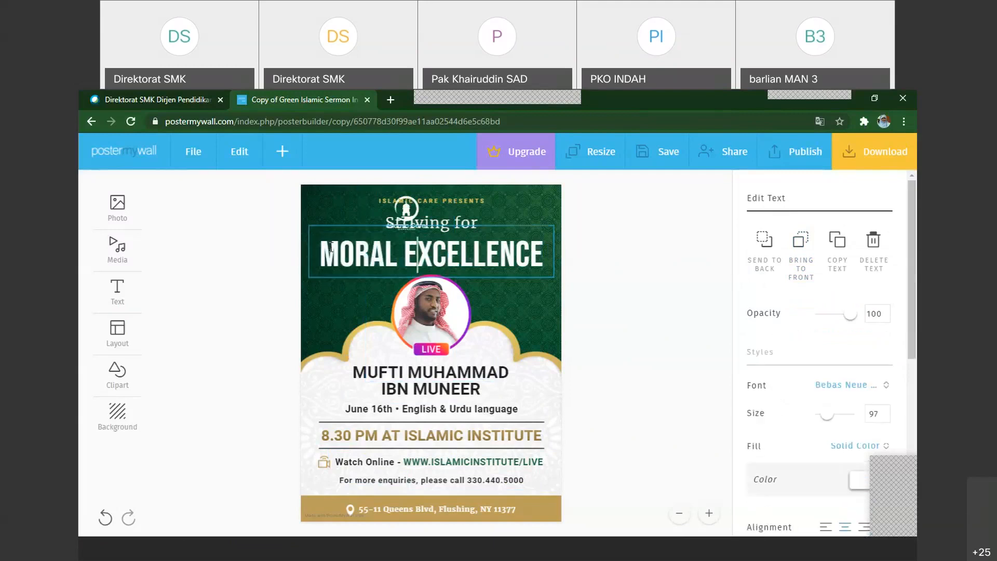
pyautogui.press('End')
pyautogui.press('BackSpace')
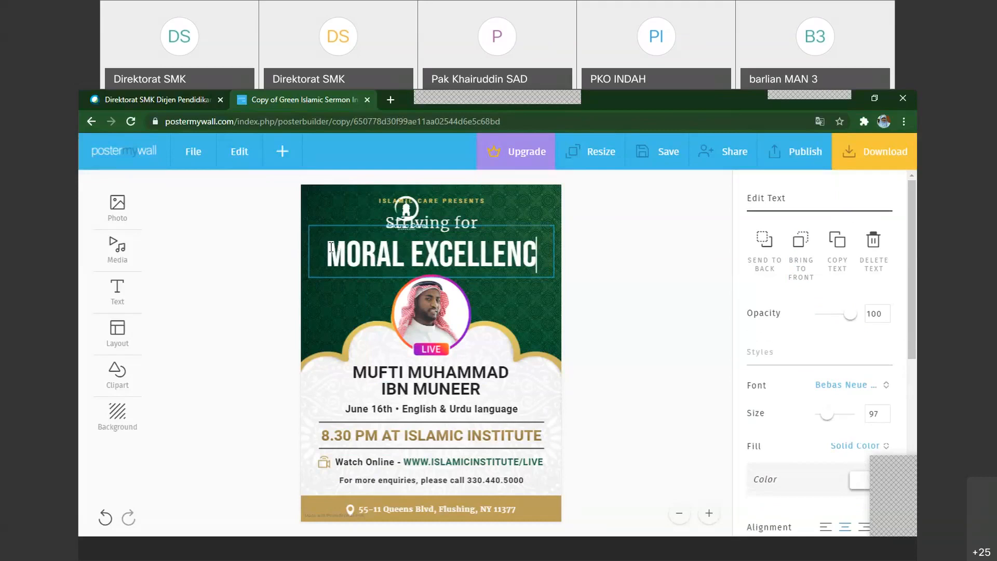
pyautogui.press('BackSpace')
pyautogui.press('BackSpace')
pyautogui.press('BackSpace')
pyautogui.press('BackSpace')
pyautogui.press('BackSpace')
pyautogui.press('BackSpace')
pyautogui.press('BackSpace')
pyautogui.press('BackSpace')
pyautogui.press('BackSpace')
pyautogui.press('BackSpace')
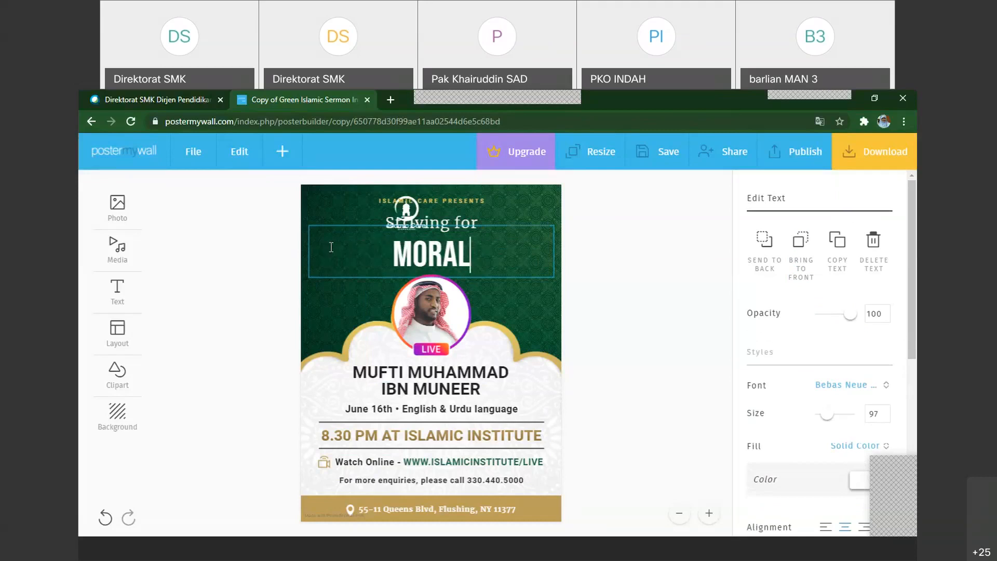
pyautogui.press('BackSpace')
pyautogui.press('BackSpace')
pyautogui.press('BackSpace')
pyautogui.press('BackSpace')
pyautogui.press('BackSpace')
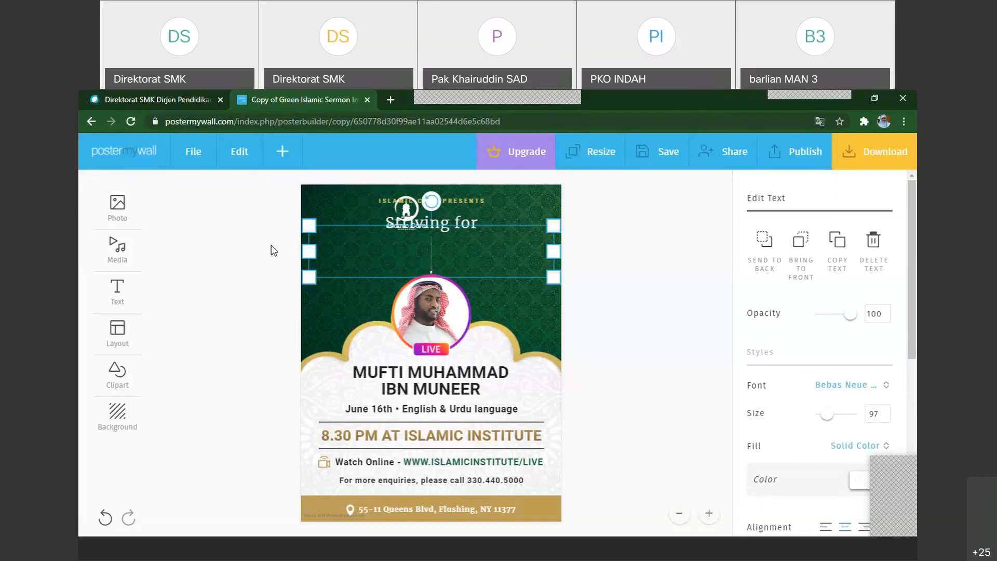
# Enter "IHT SMA NEGERI 1 FAKFAK" as the flyer's large heading
pyautogui.write('IH')
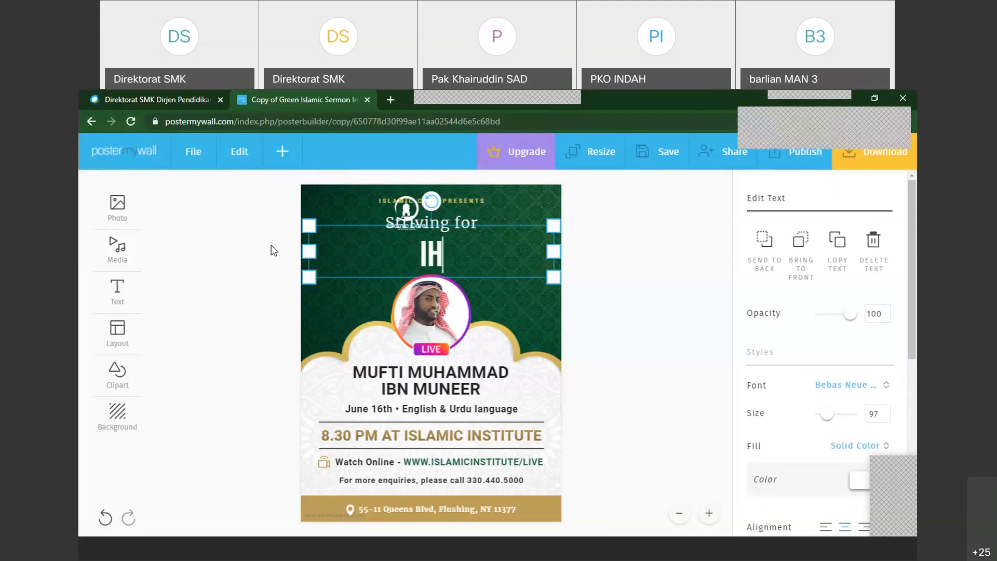
pyautogui.write('T ')
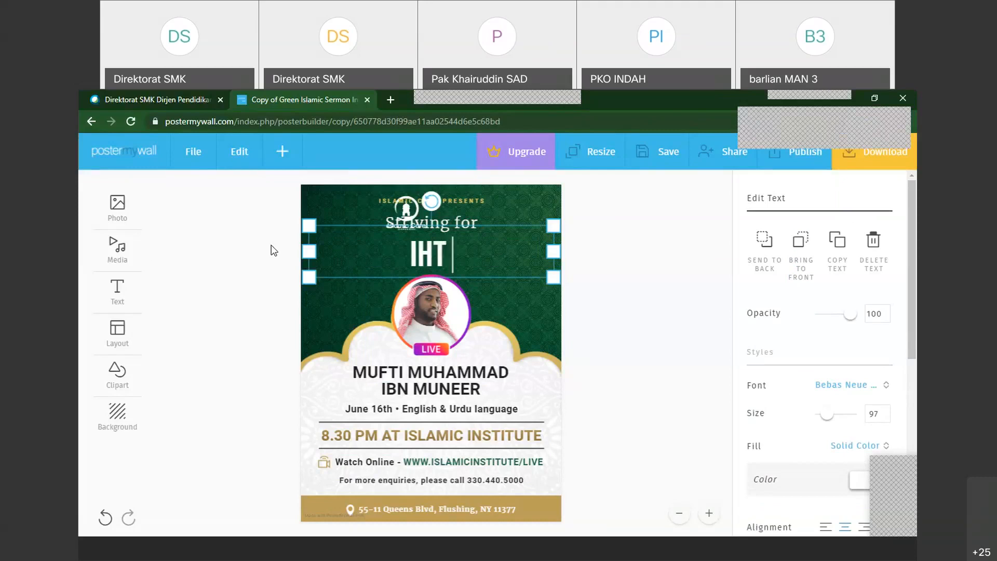
pyautogui.write('S')
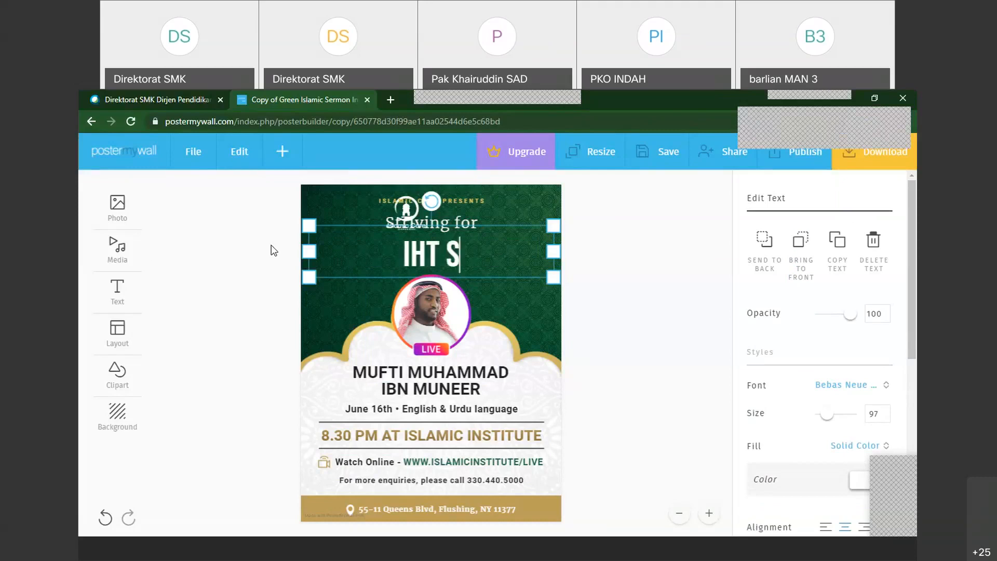
pyautogui.write('MA')
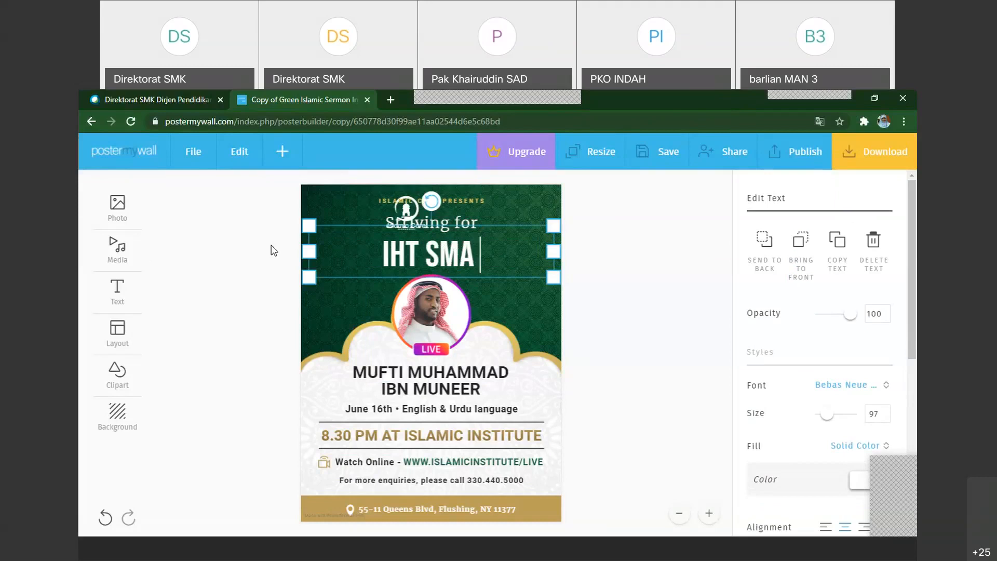
pyautogui.write(' NEGER')
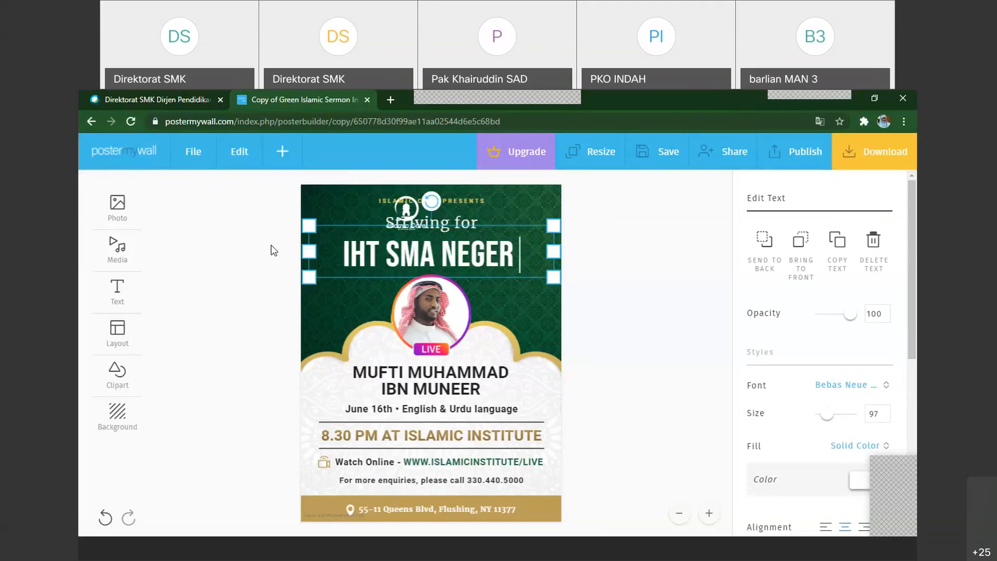
pyautogui.write('I 1')
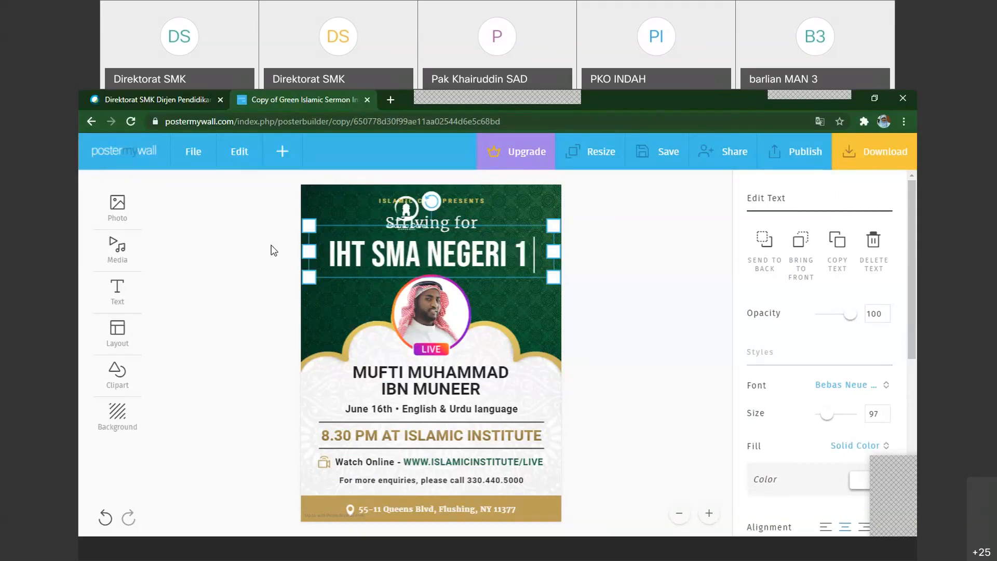
pyautogui.write(' FAKFAK')
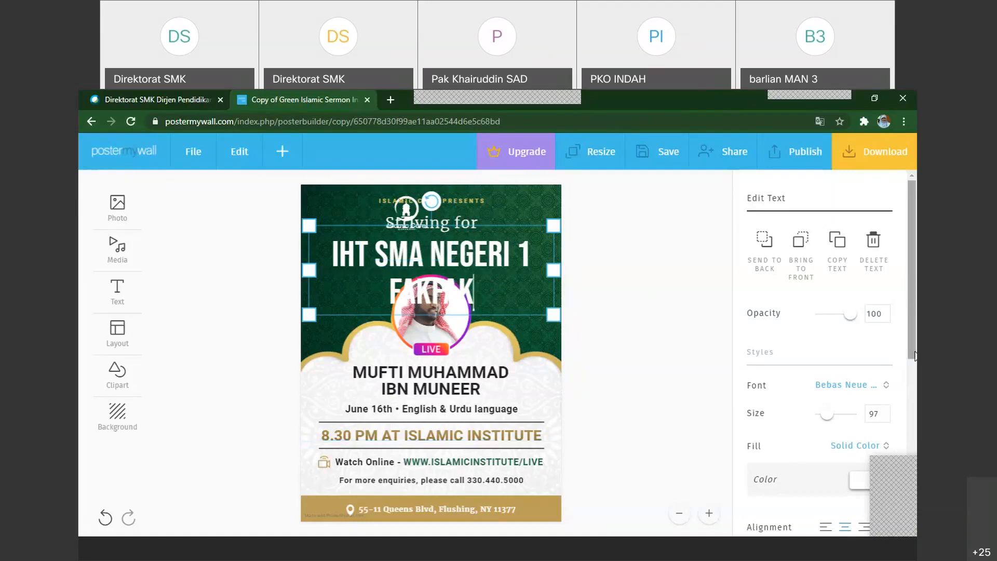
# Try out different font sizes on the flyer's large heading, up to 107
pyautogui.scroll(-1, 914, 356)
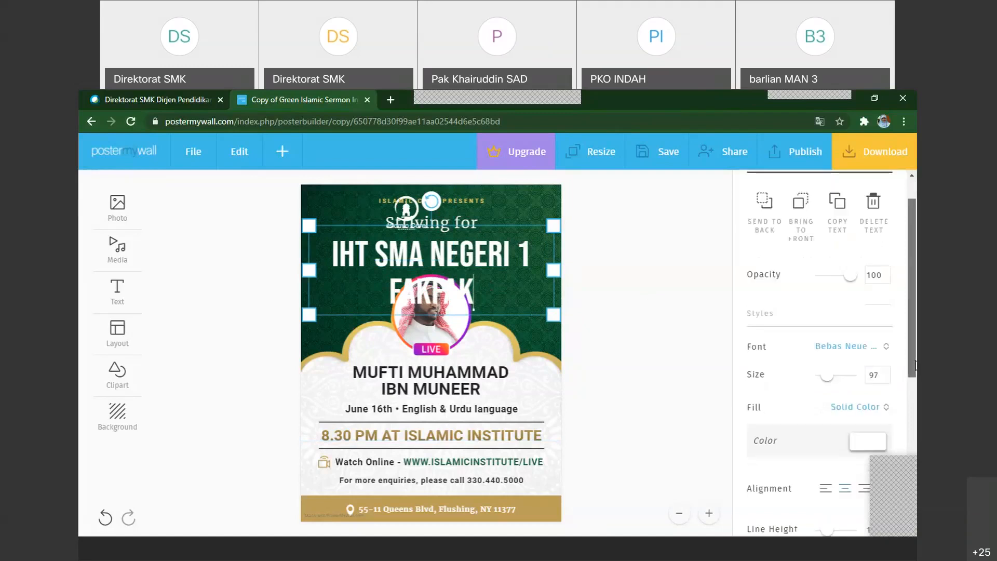
pyautogui.moveTo(915, 361); pyautogui.dragTo(914, 361)
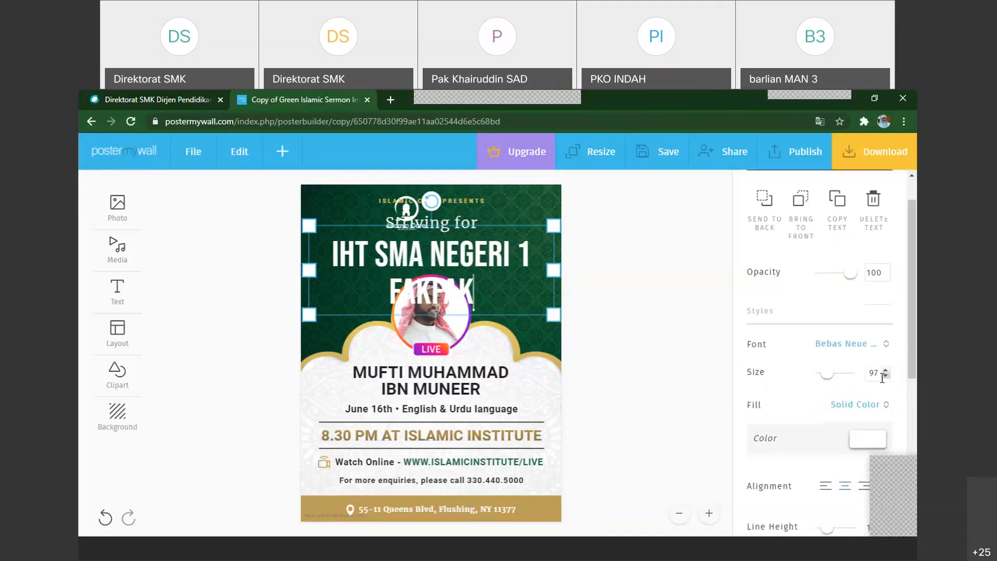
pyautogui.click(886, 376)
pyautogui.click(886, 376)
pyautogui.click(885, 376)
pyautogui.click(885, 376)
pyautogui.click(885, 376)
pyautogui.click(886, 376)
pyautogui.click(887, 376)
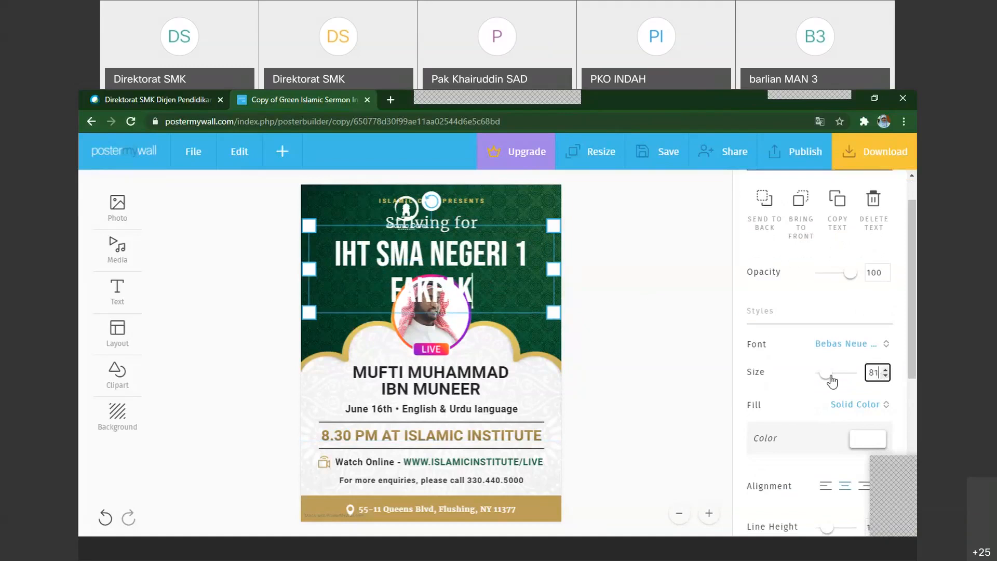
pyautogui.moveTo(830, 376); pyautogui.dragTo(824, 376)
pyautogui.click(832, 376)
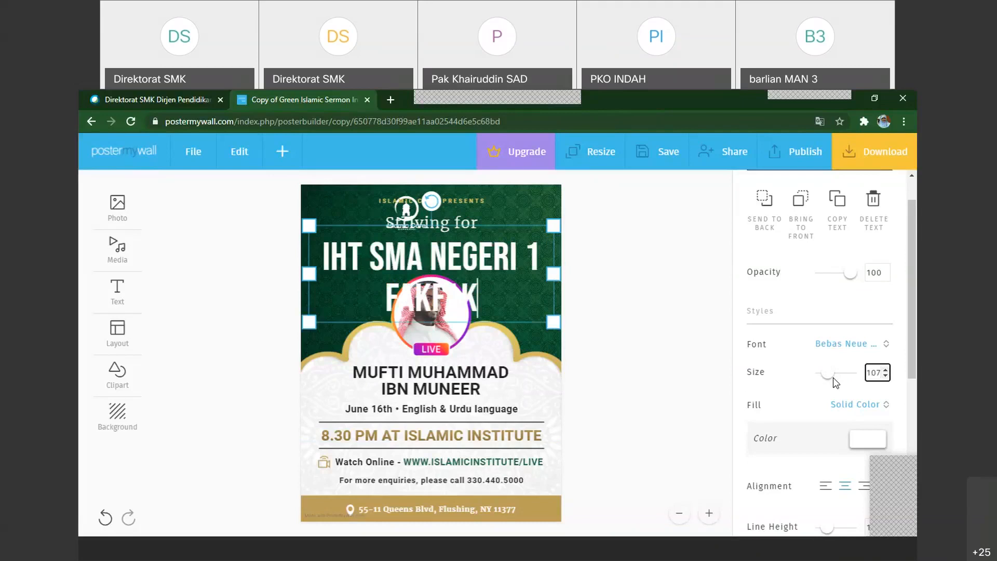
# Set the large heading's font size to 75 so that it fits on one line
pyautogui.moveTo(866, 376); pyautogui.dragTo(883, 377)
pyautogui.write('90')
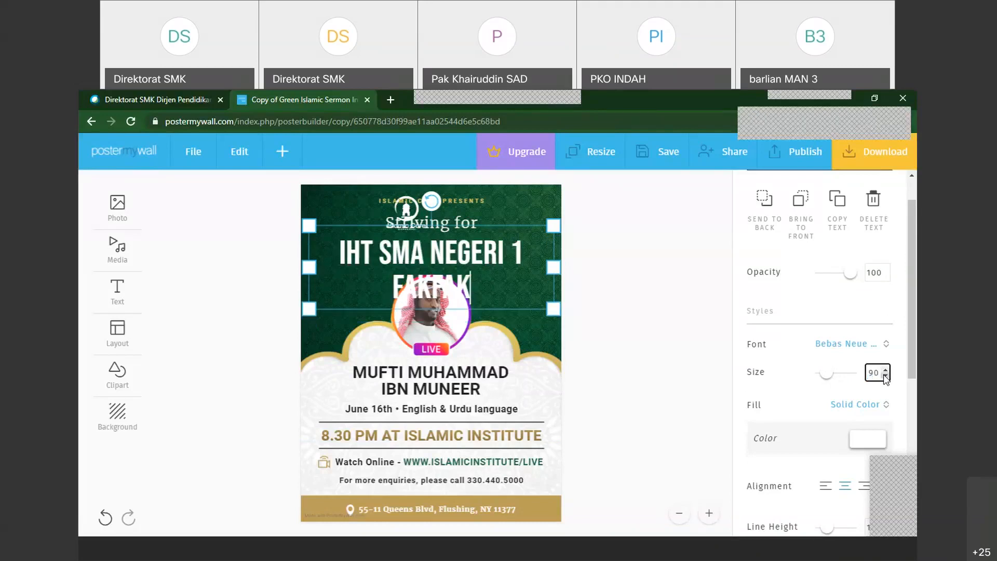
pyautogui.press('BackSpace')
pyautogui.press('BackSpace')
pyautogui.write('89')
pyautogui.press('BackSpace')
pyautogui.press('BackSpace')
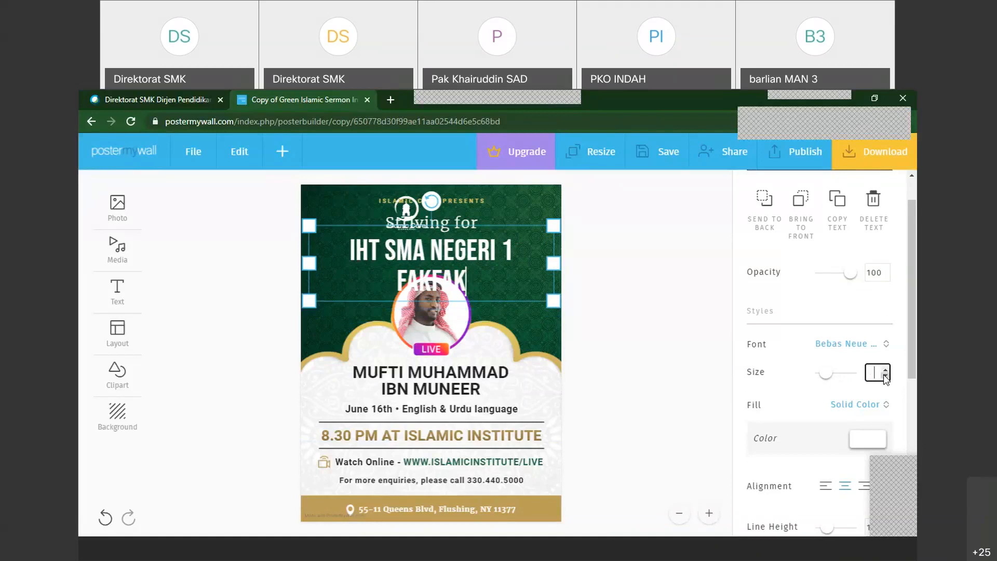
pyautogui.write('75')
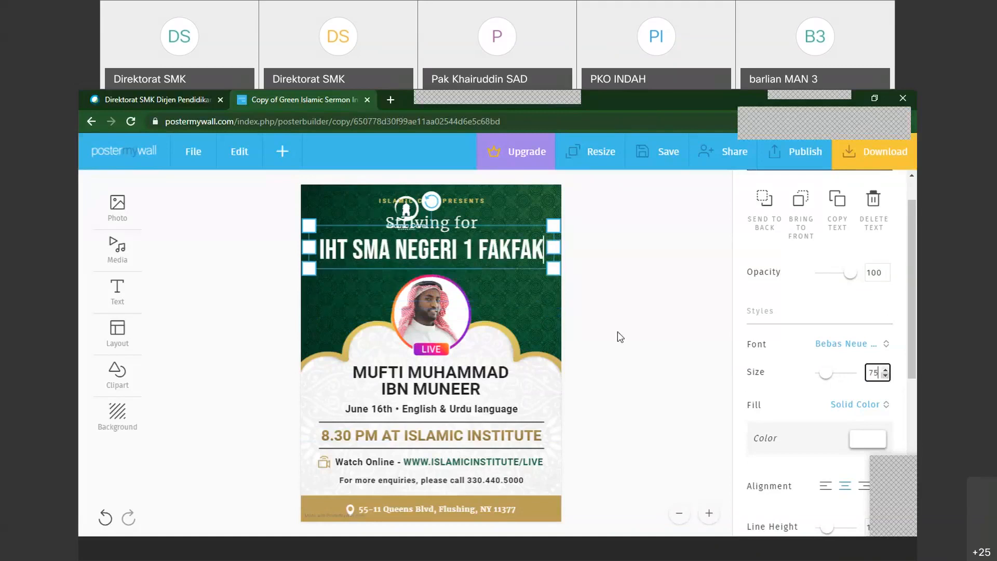
pyautogui.click(553, 269)
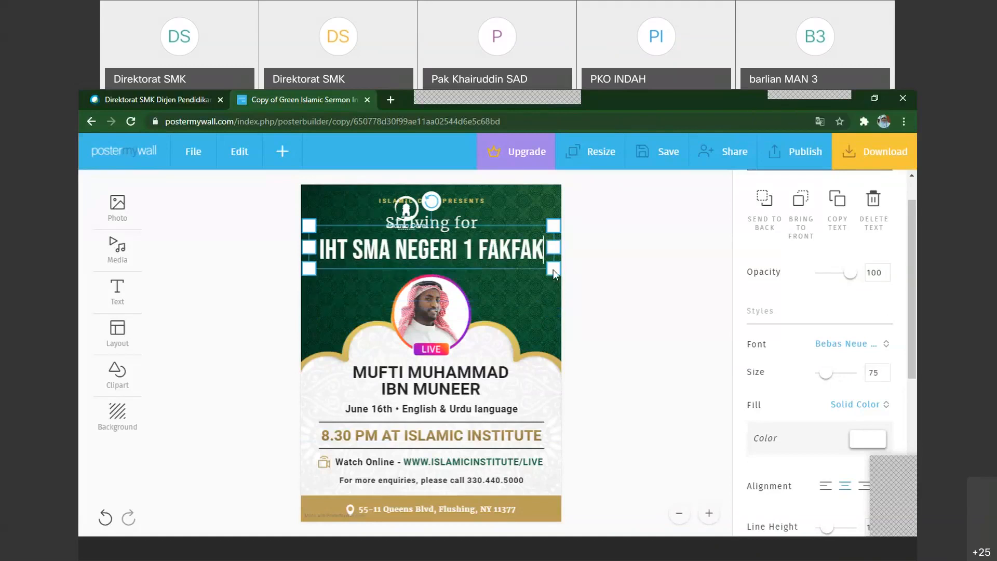
pyautogui.click(486, 255)
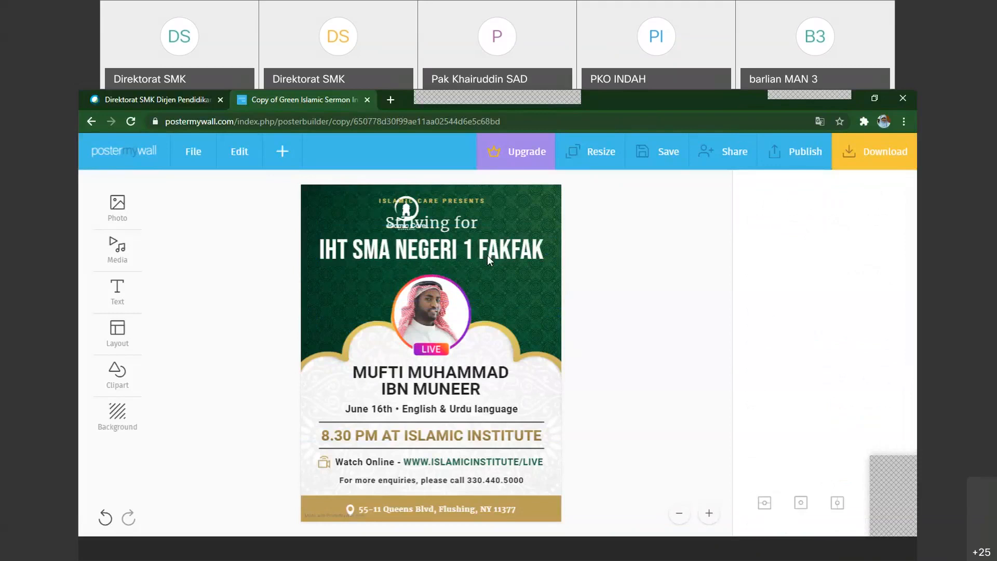
pyautogui.click(466, 228)
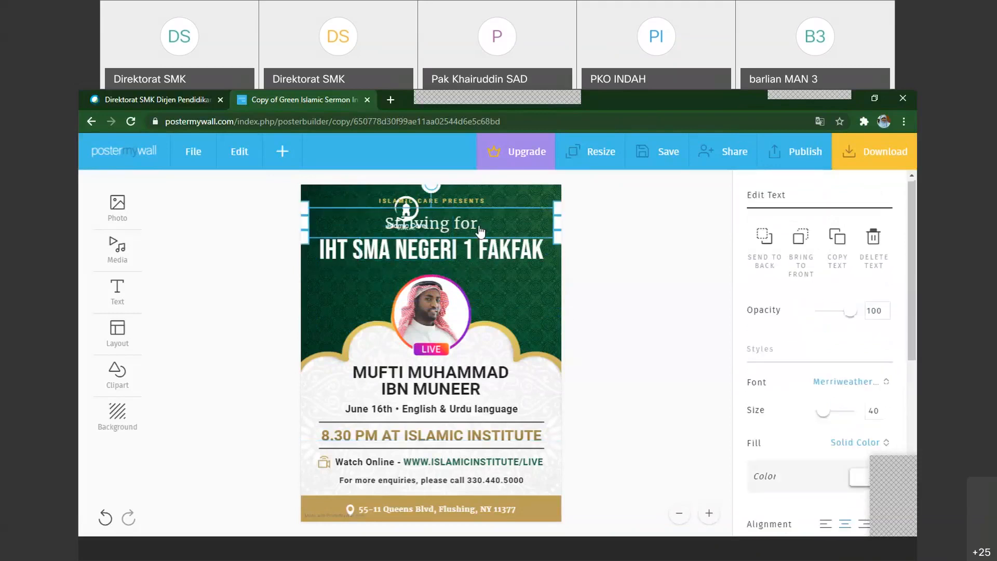
pyautogui.click(479, 230)
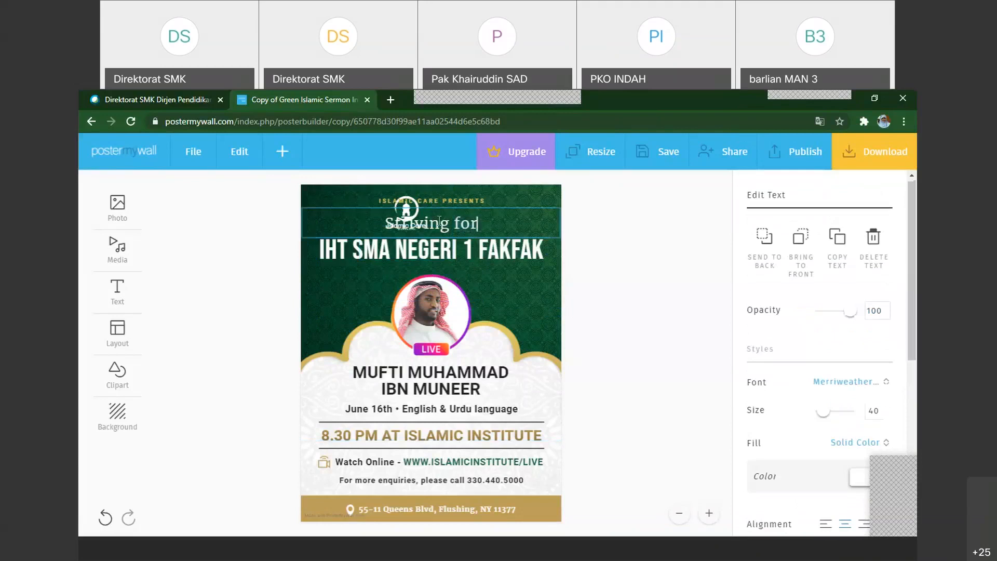
pyautogui.moveTo(478, 224); pyautogui.dragTo(424, 222)
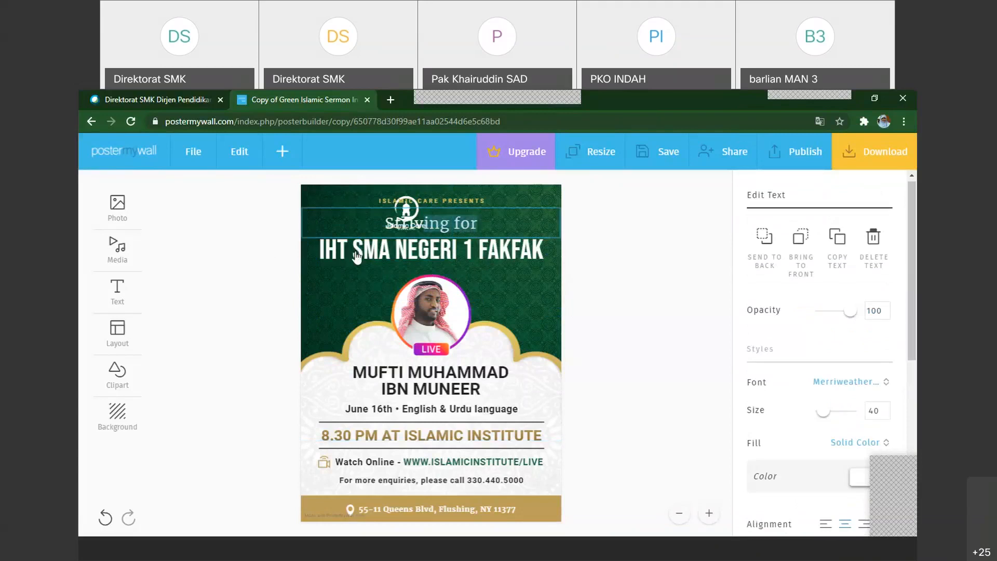
pyautogui.click(349, 251)
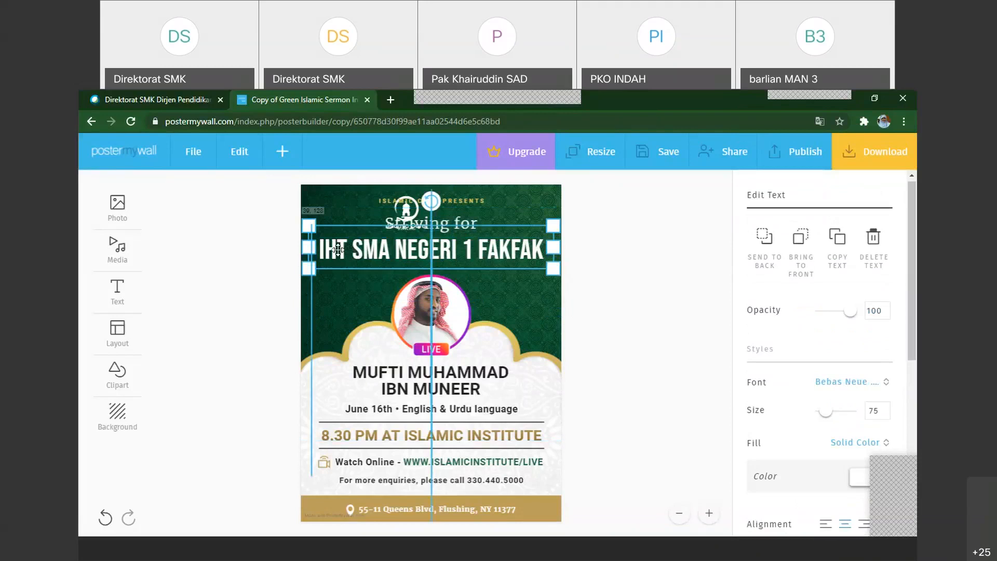
pyautogui.click(338, 251)
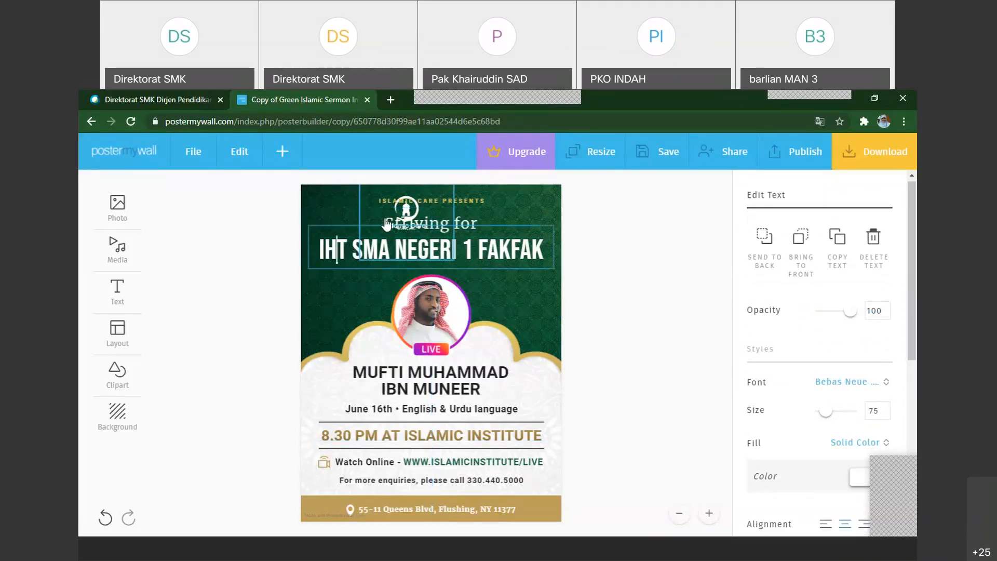
# Move the Islamic Care logo clear of the "Striving for" line and replace that line's text with "In House Training"
pyautogui.moveTo(407, 217); pyautogui.dragTo(326, 217)
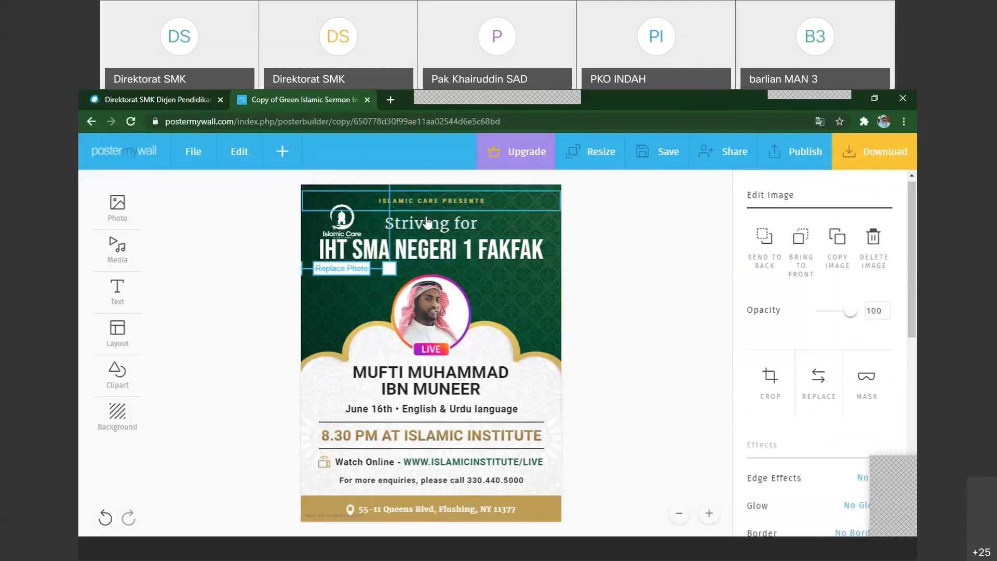
pyautogui.click(472, 225)
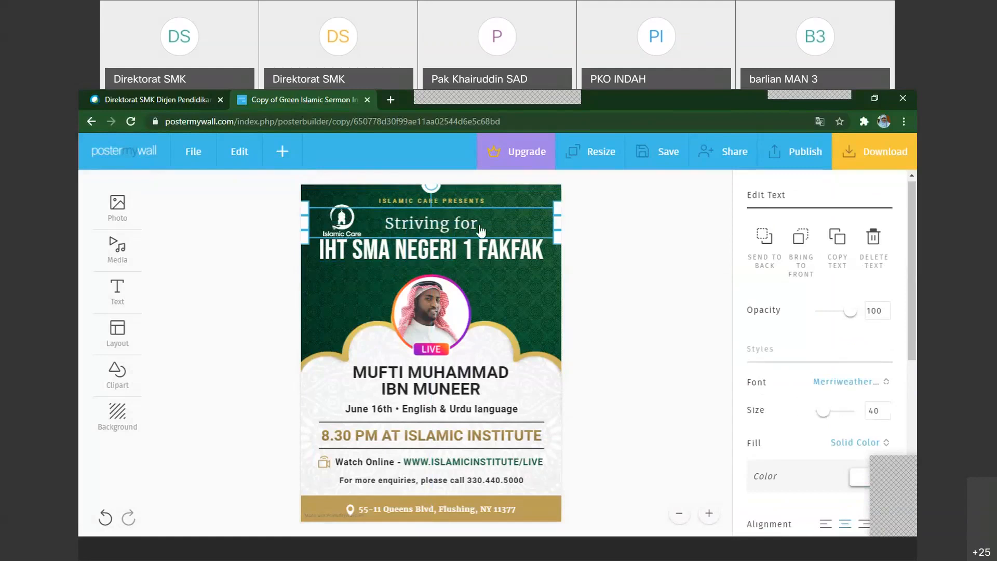
pyautogui.click(387, 233)
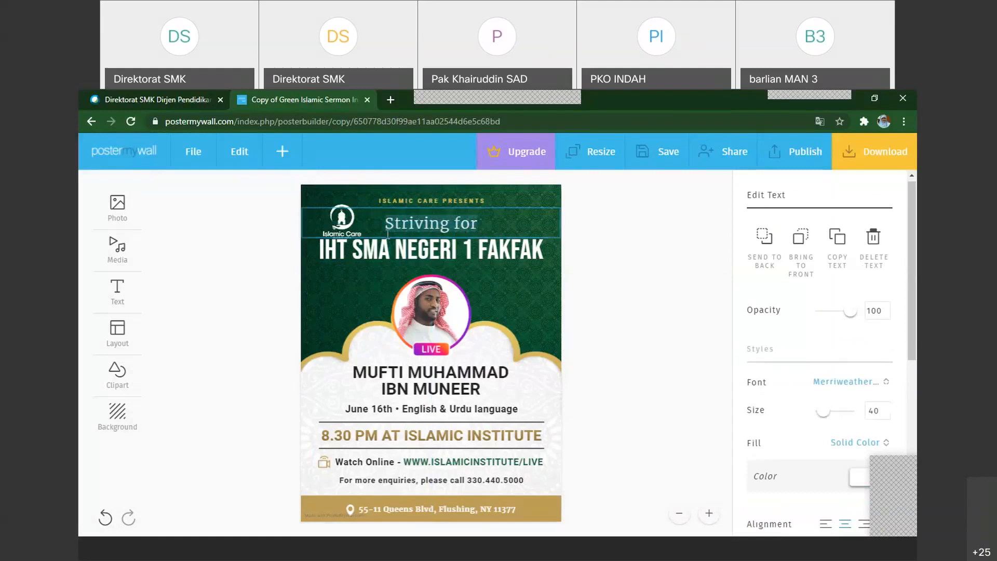
pyautogui.write('In')
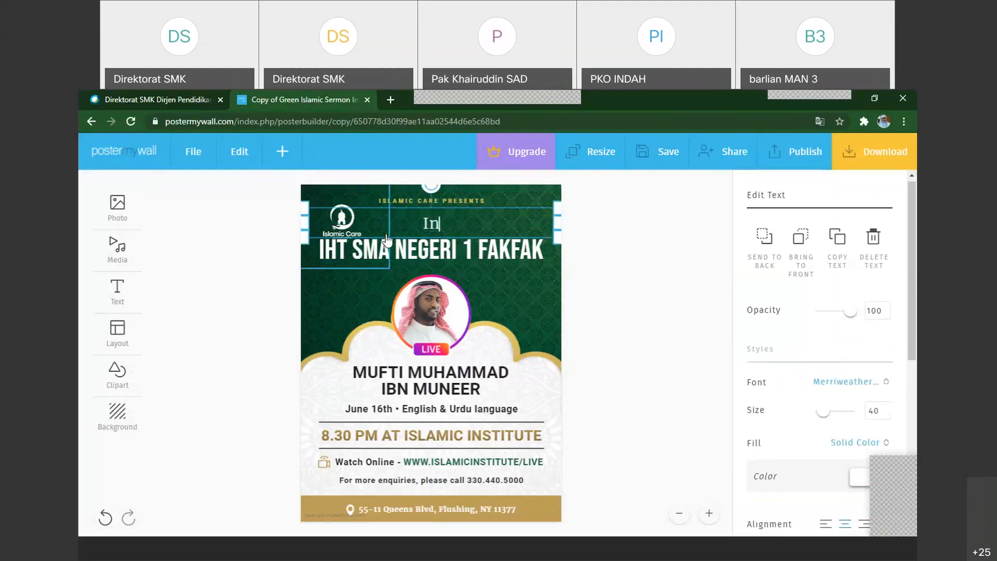
pyautogui.write(' House Train')
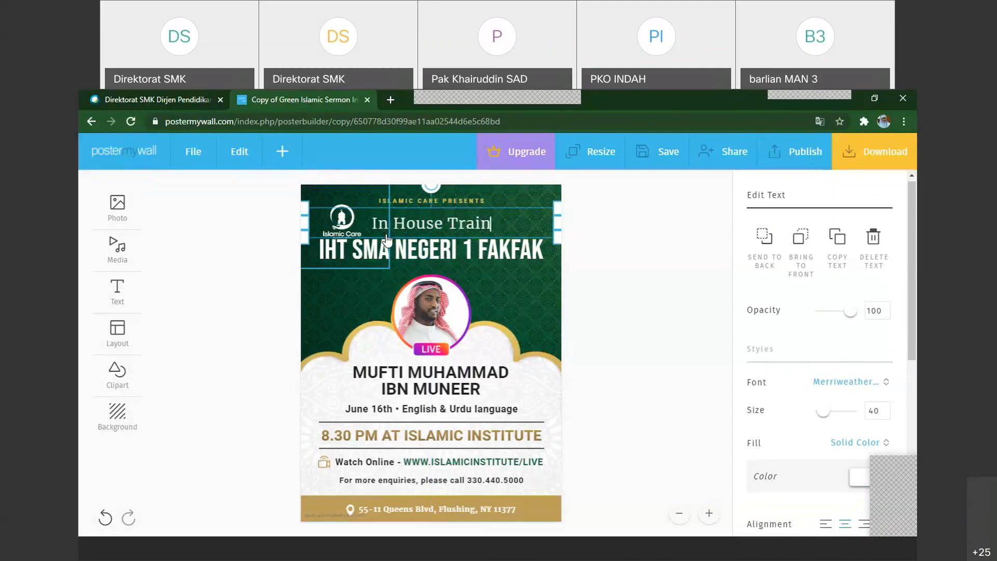
pyautogui.write('ing')
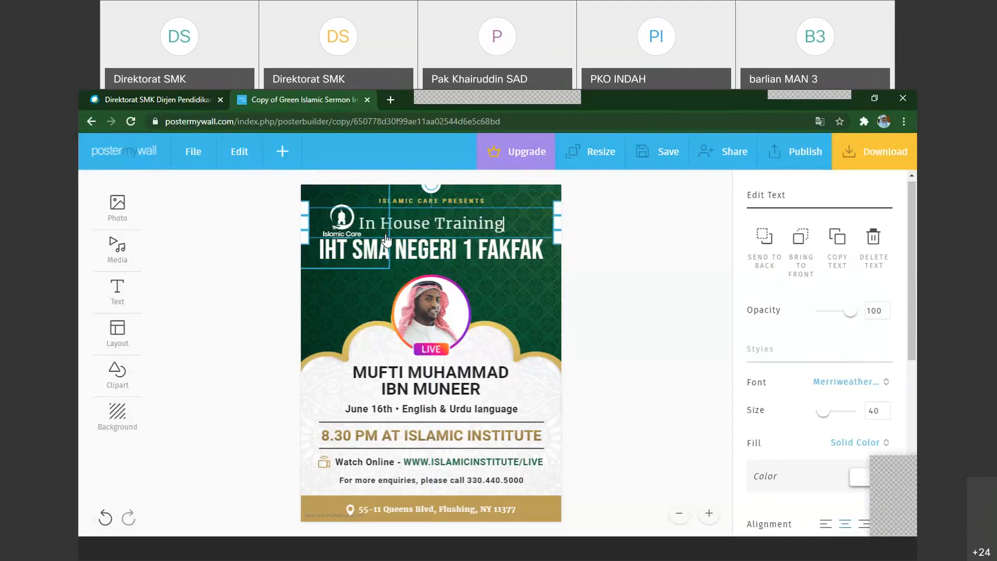
# Move the Islamic Care logo down onto the gold arch, away from the large heading, and delete "IHT" from the heading
pyautogui.click(354, 260)
pyautogui.click(351, 251)
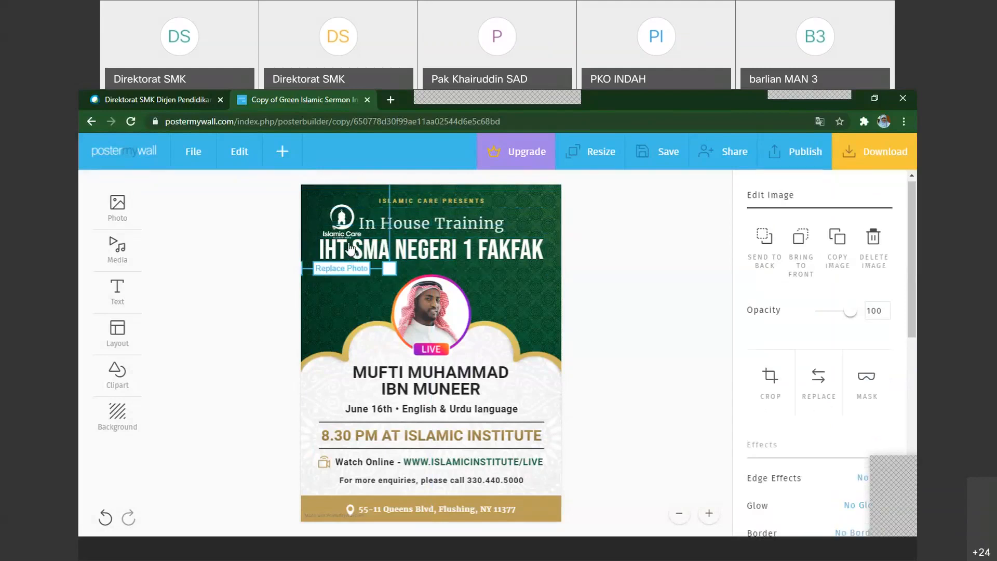
pyautogui.moveTo(351, 250); pyautogui.dragTo(329, 221)
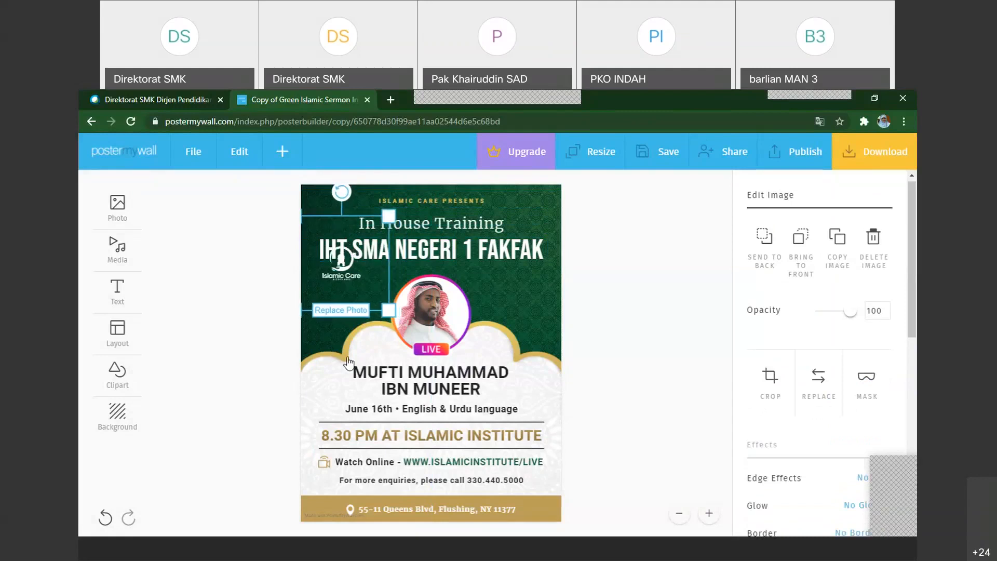
pyautogui.moveTo(341, 278); pyautogui.dragTo(348, 358)
pyautogui.click(354, 250)
pyautogui.press('BackSpace')
pyautogui.press('BackSpace')
pyautogui.press('BackSpace')
pyautogui.press('BackSpace')
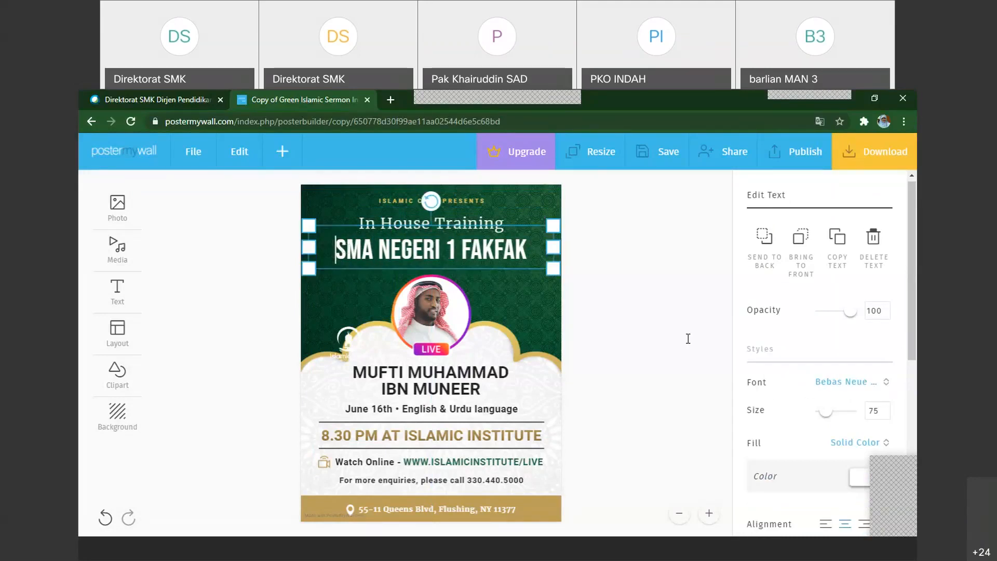
# Move the Islamic Care logo from the gold arch to the flyer's upper left corner, beside the "In House Training" line
pyautogui.click(531, 300)
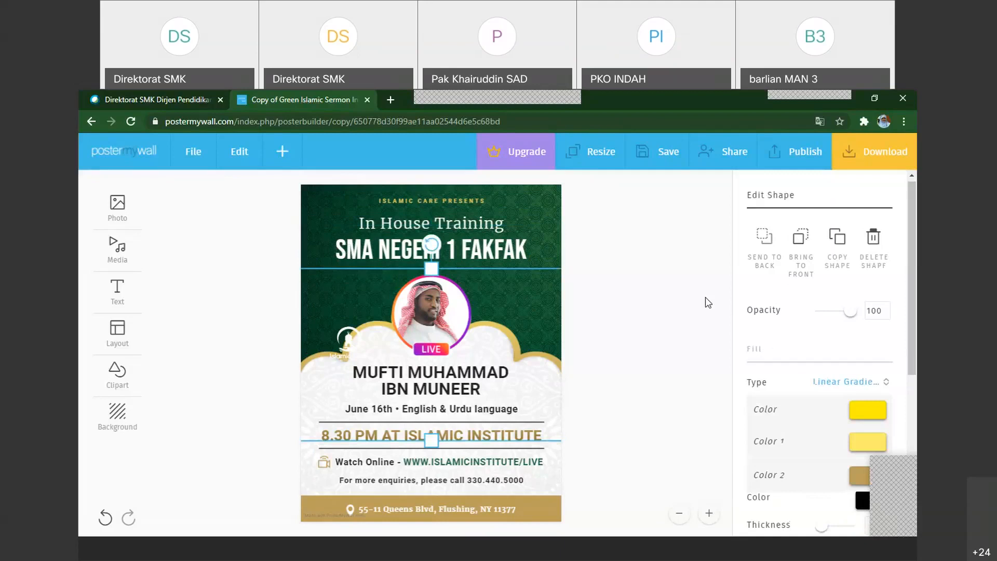
pyautogui.click(708, 302)
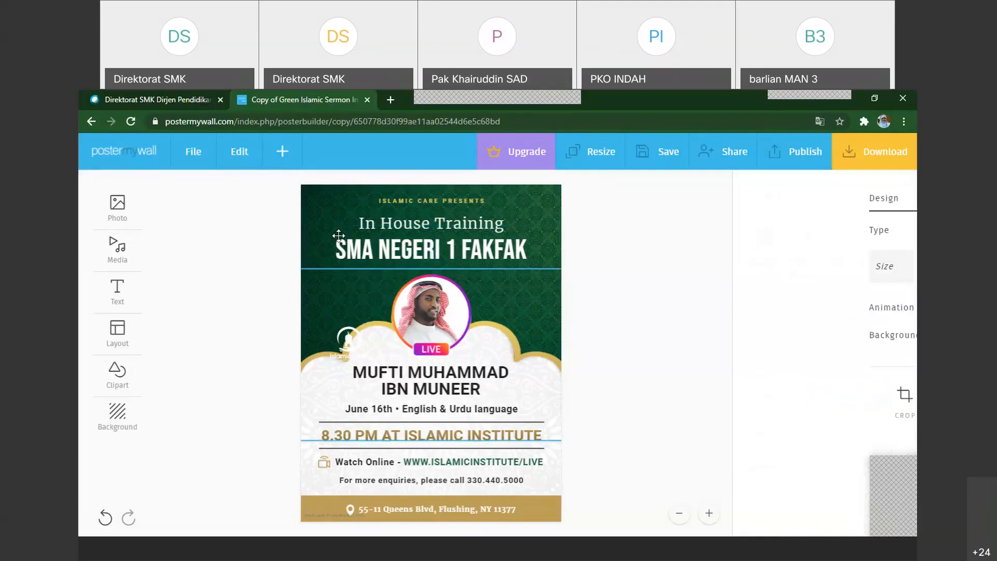
pyautogui.moveTo(338, 235); pyautogui.dragTo(336, 229)
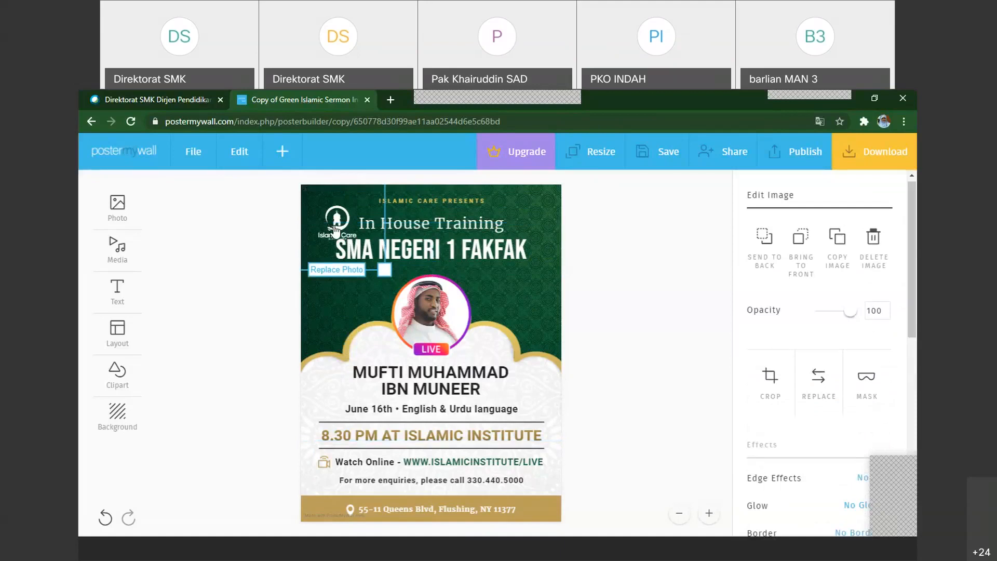
# Start replacing the Islamic Care logo with an image from My Photos and look through the stored photos for a suitable logo
pyautogui.click(347, 270)
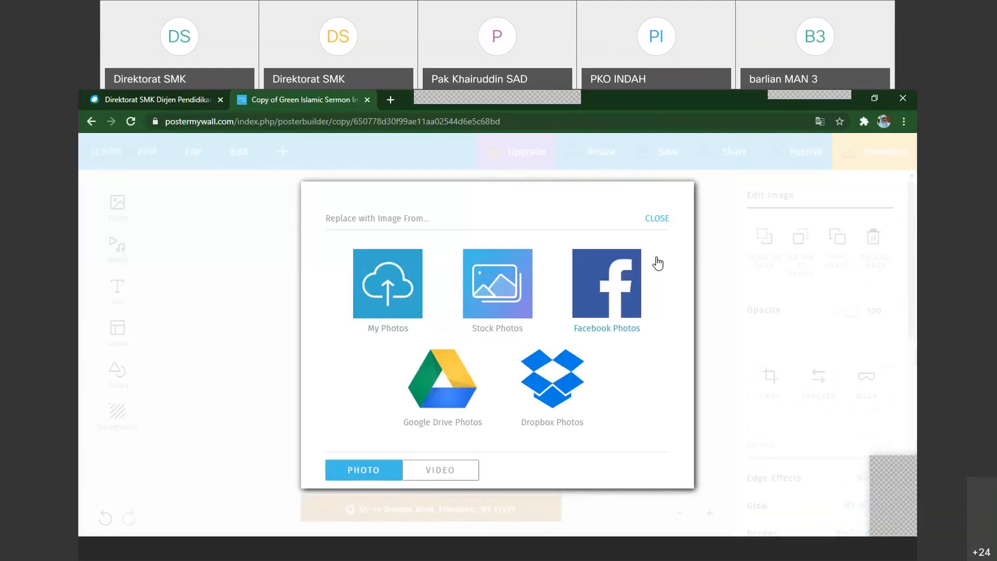
pyautogui.click(390, 299)
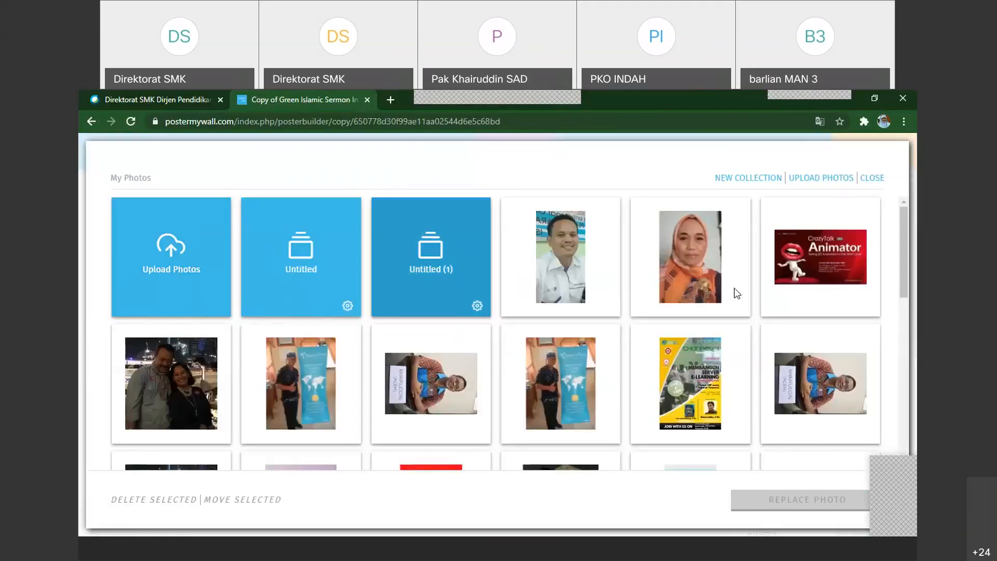
pyautogui.scroll(-5, 737, 294)
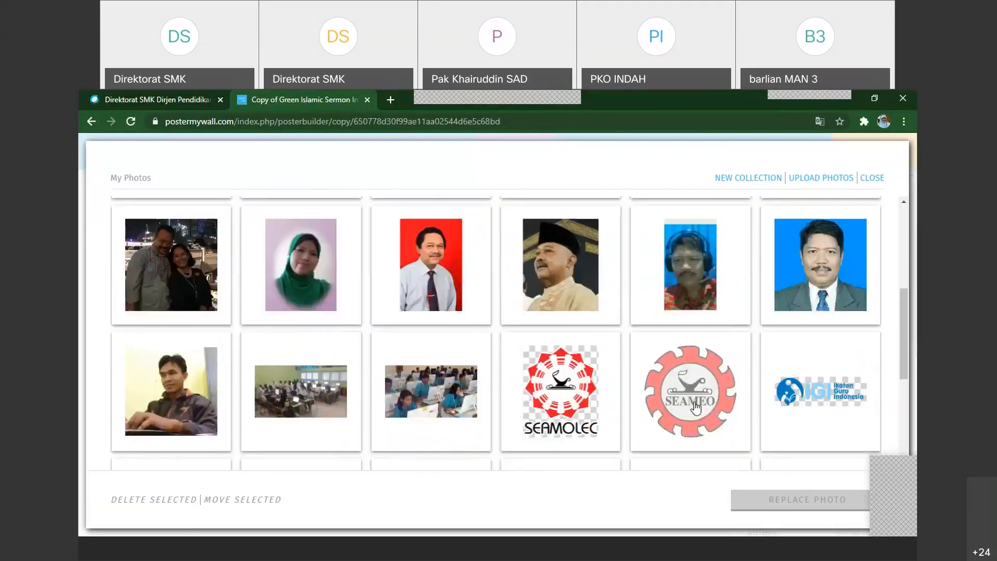
pyautogui.scroll(-1, 695, 408)
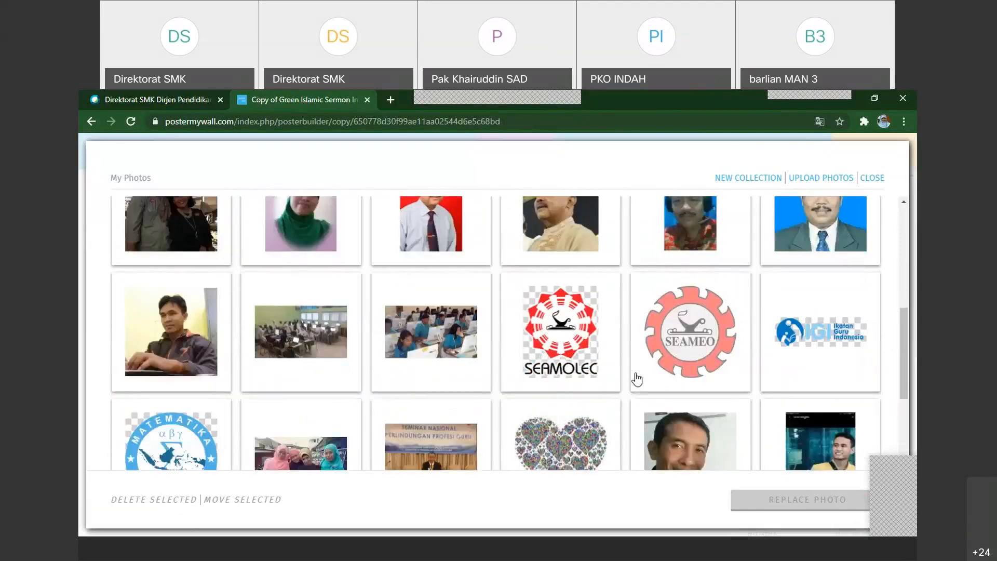
pyautogui.scroll(-2, 636, 380)
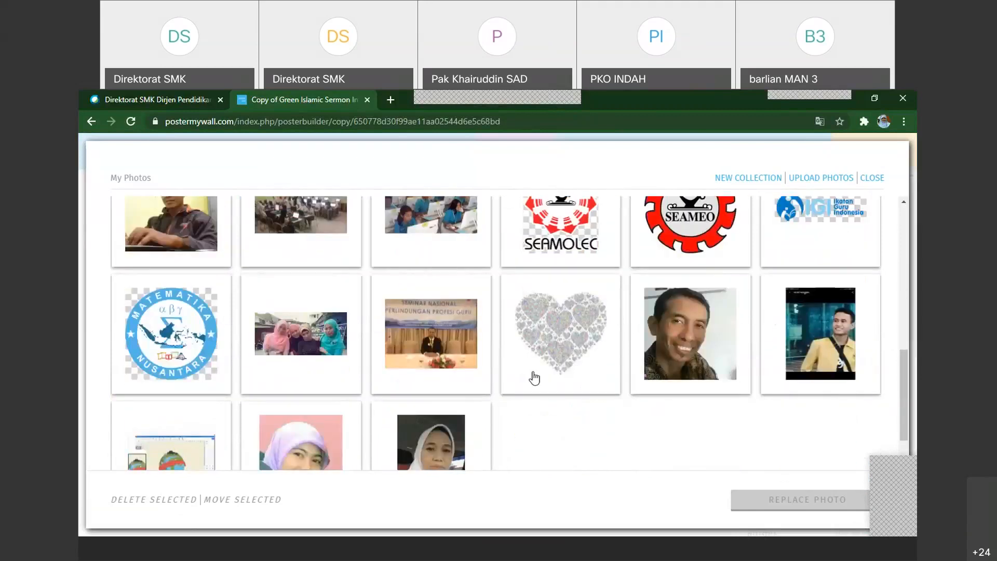
pyautogui.scroll(8, 535, 377)
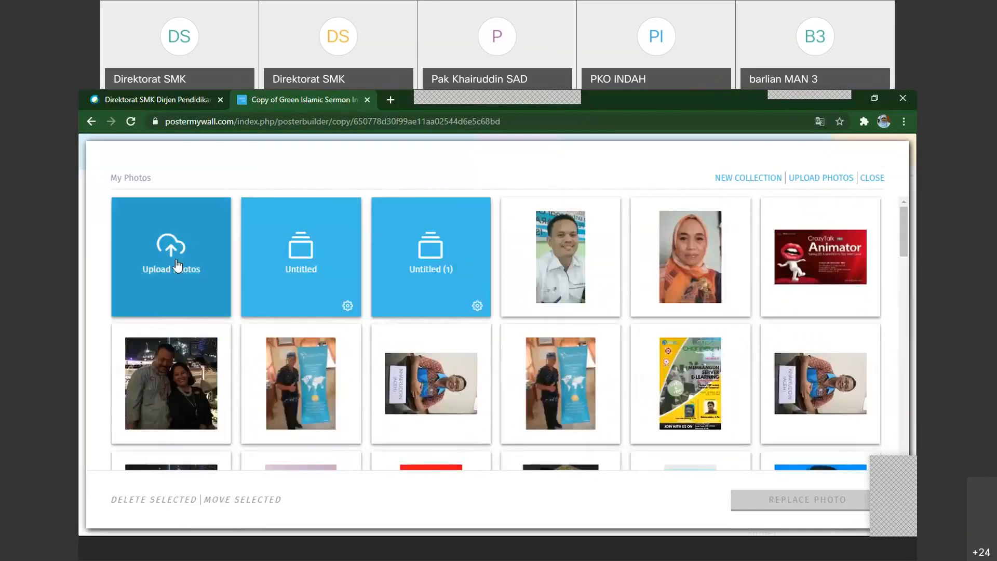
# Upload the "logo SMANSA FF" image from the LOGO-LOGO folder on New Volume (D:) as the replacement logo
pyautogui.click(177, 265)
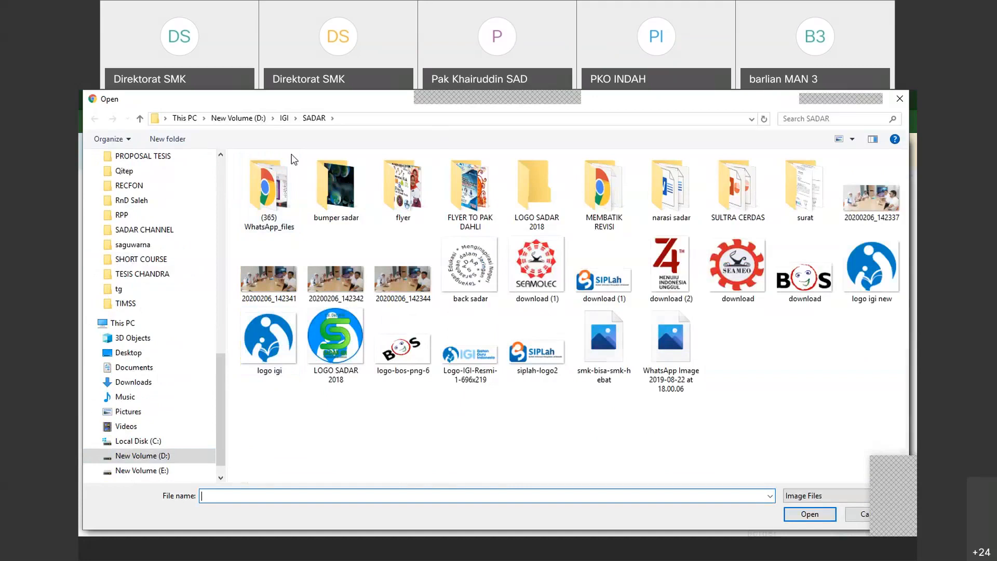
pyautogui.click(239, 118)
pyautogui.doubleClick(267, 421)
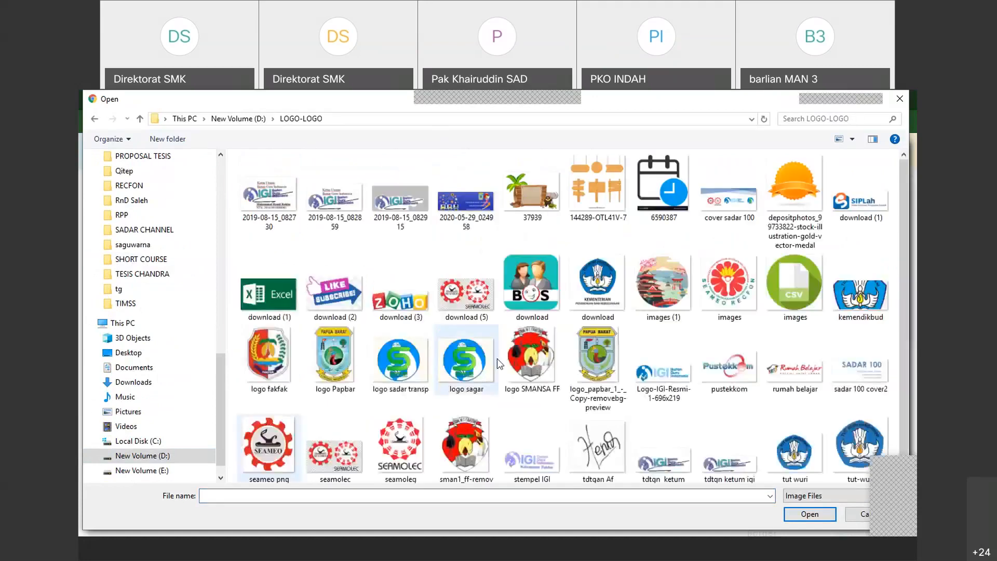
pyautogui.click(519, 363)
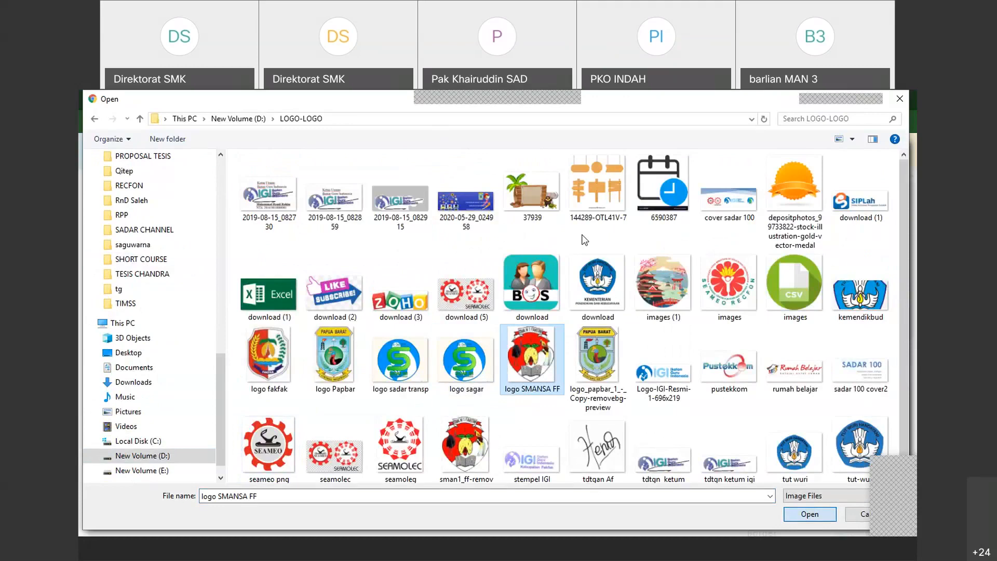
pyautogui.press('Return')
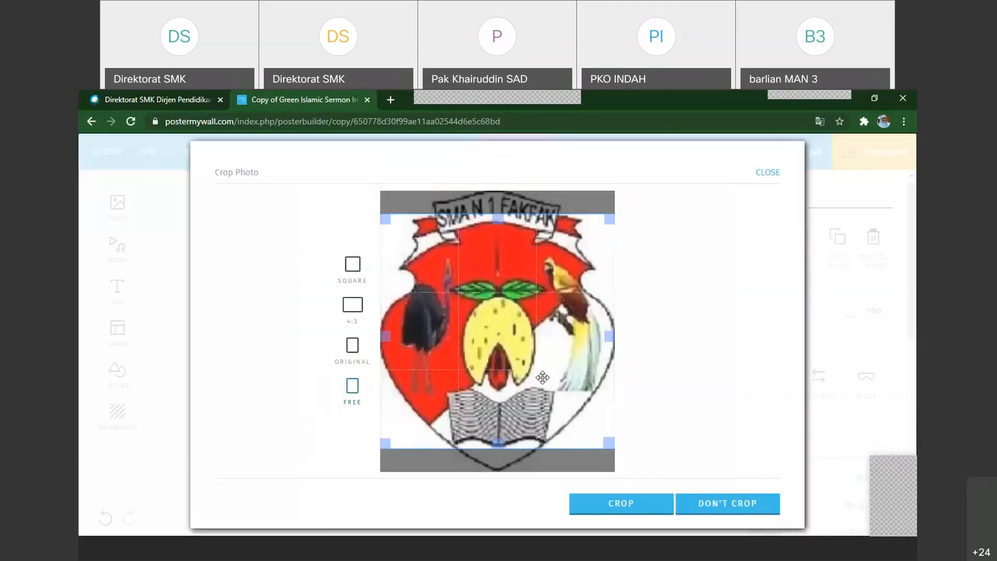
# Try out crop frames on the school logo and place it on the flyer uncropped
pyautogui.moveTo(499, 335); pyautogui.dragTo(501, 322)
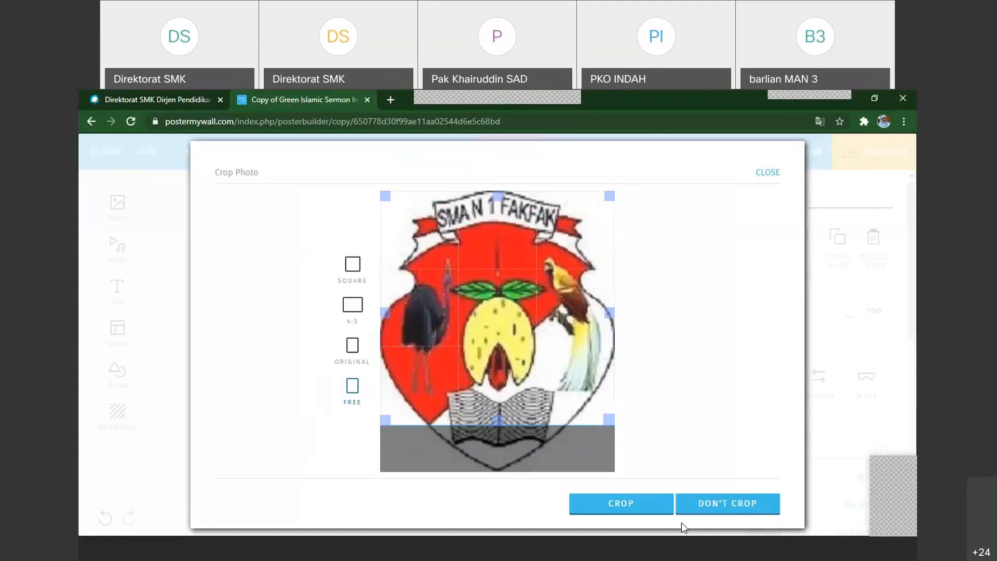
pyautogui.click(355, 265)
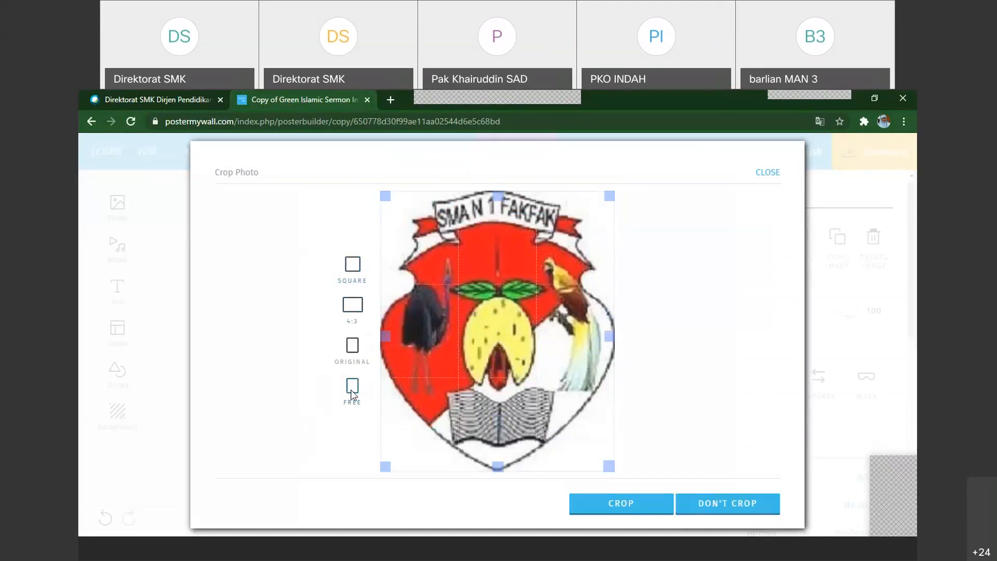
pyautogui.click(728, 507)
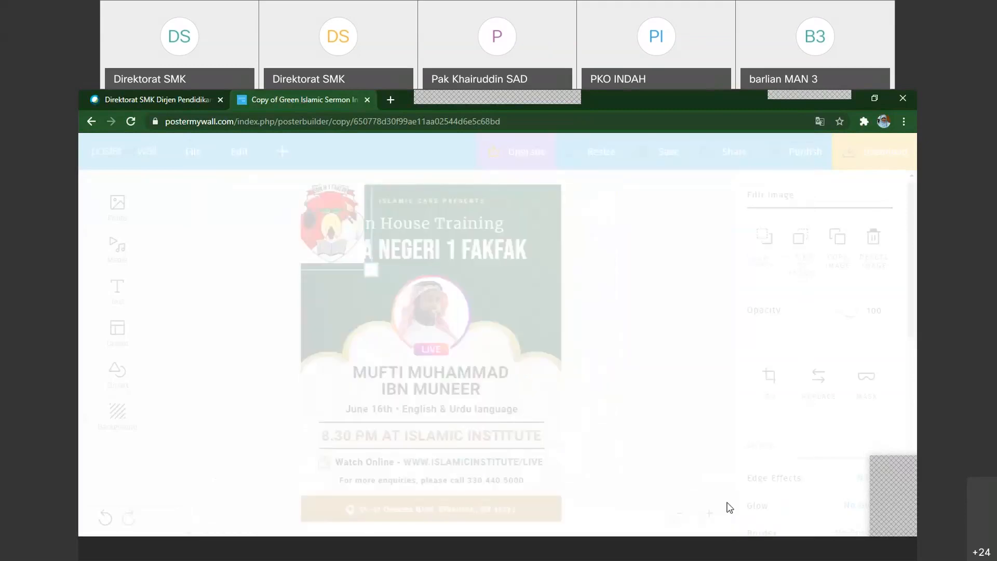
# Shrink the school logo and position it in the flyer's upper left corner beside the "In House Training" line
pyautogui.moveTo(326, 228)
pyautogui.mouseDown()
pyautogui.moveTo(474, 251)
pyautogui.moveTo(331, 233)
pyautogui.mouseUp()
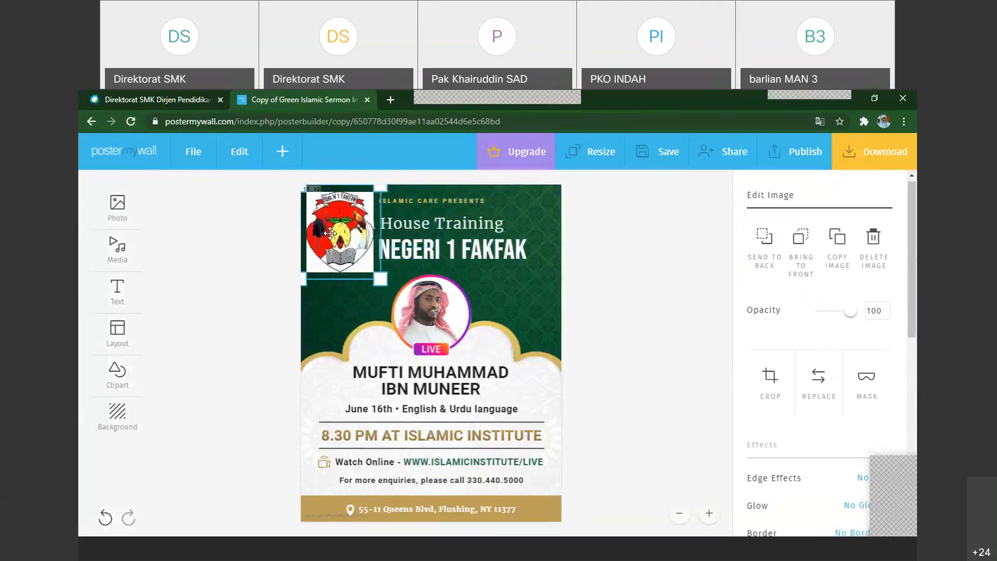
pyautogui.moveTo(380, 278); pyautogui.dragTo(349, 242)
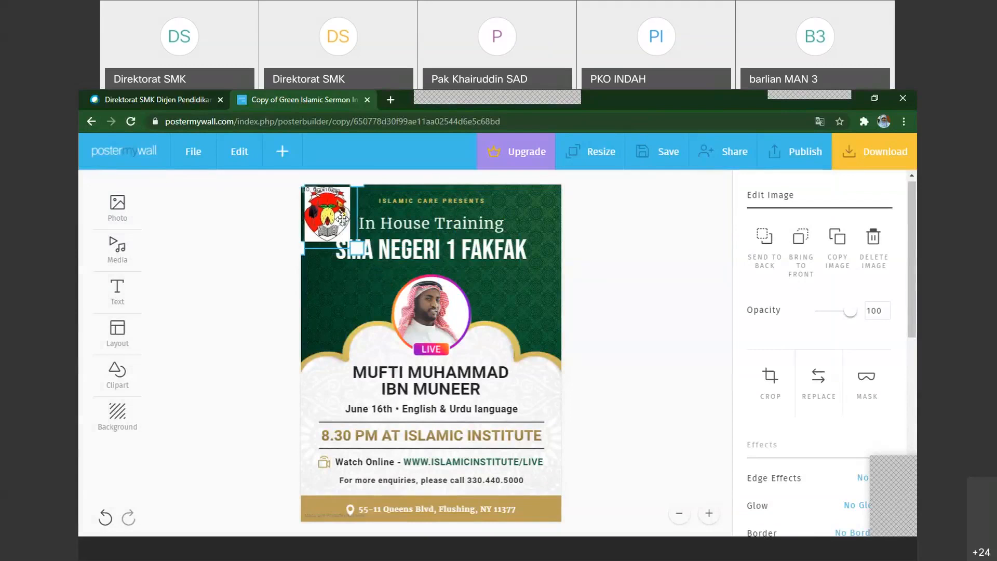
pyautogui.moveTo(341, 218); pyautogui.dragTo(349, 214)
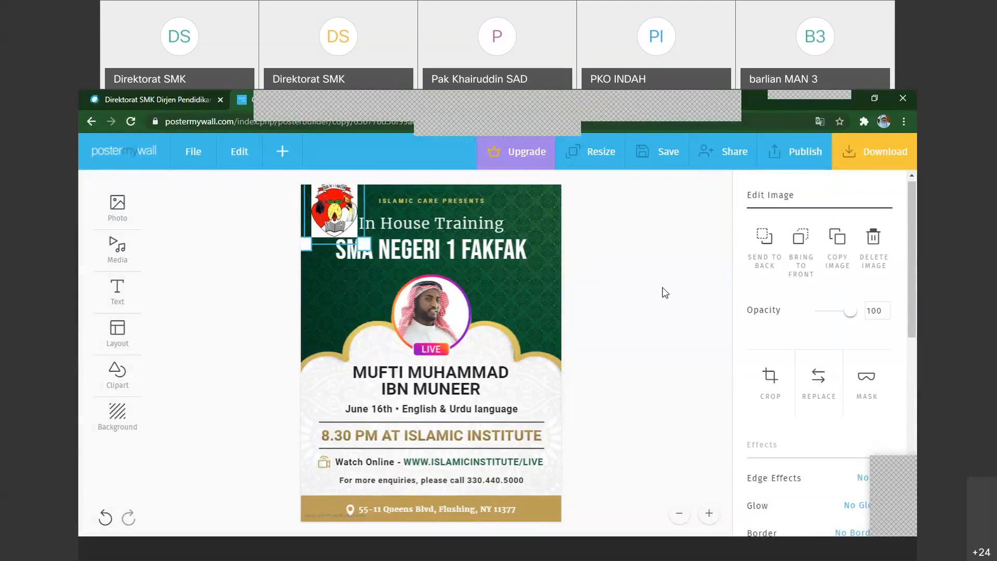
pyautogui.click(652, 271)
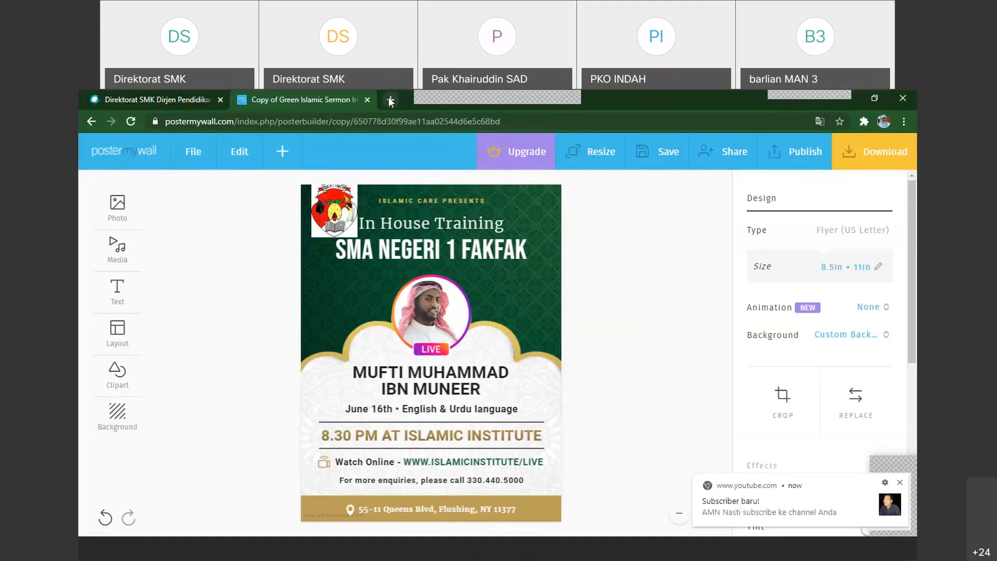
# Open the remove.bg website in a new browser tab and dismiss the YouTube notification
pyautogui.click(387, 106)
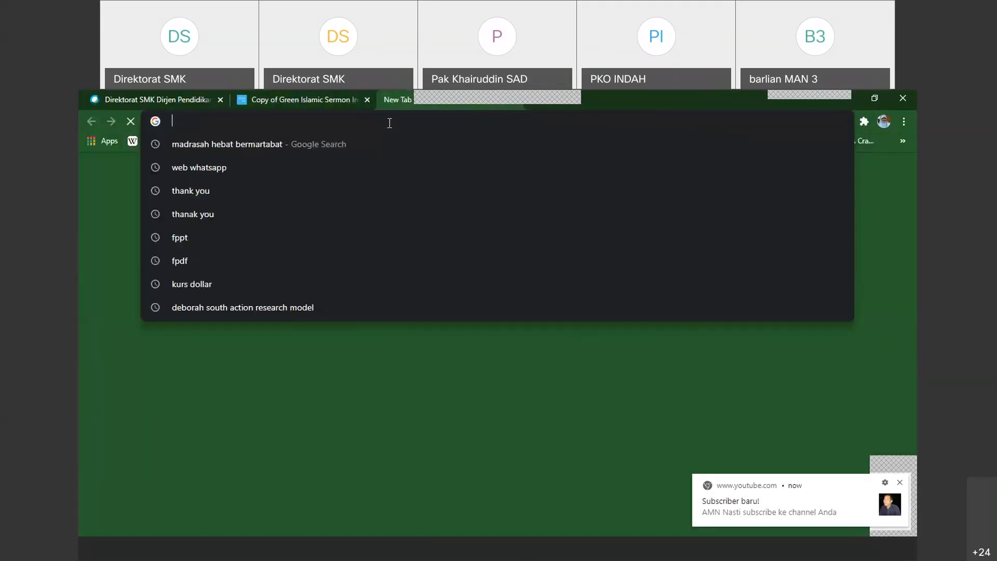
pyautogui.write('re')
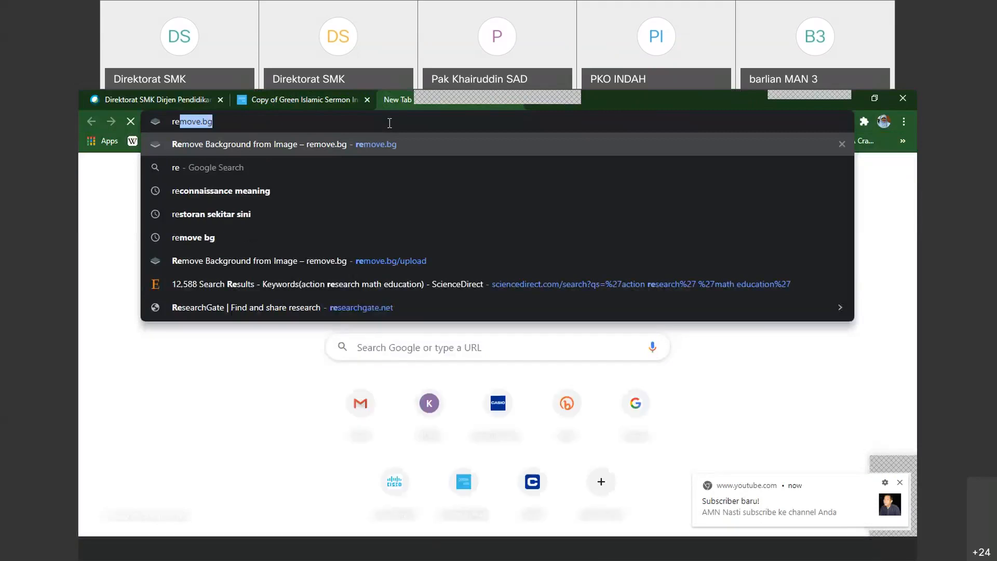
pyautogui.write('move')
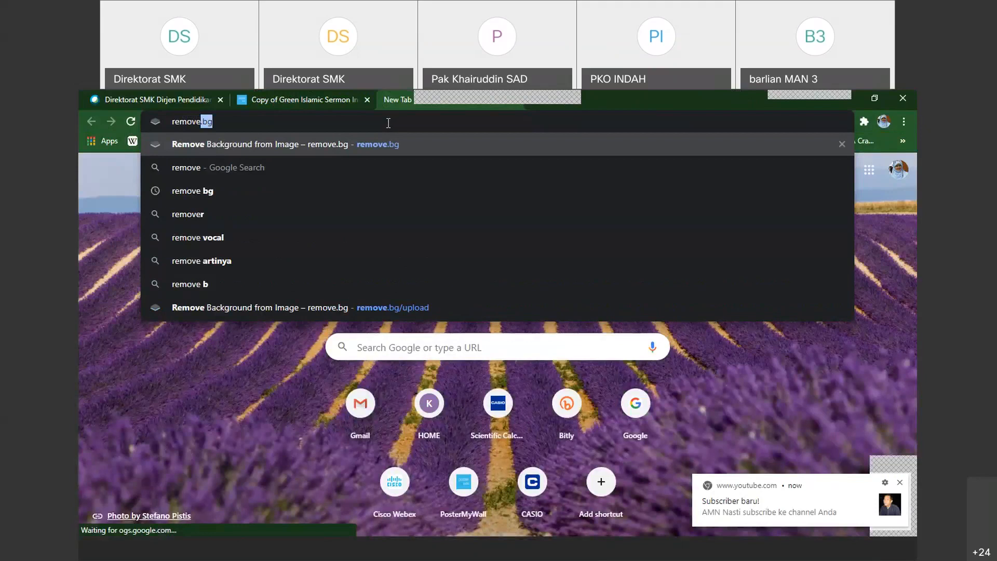
pyautogui.click(388, 123)
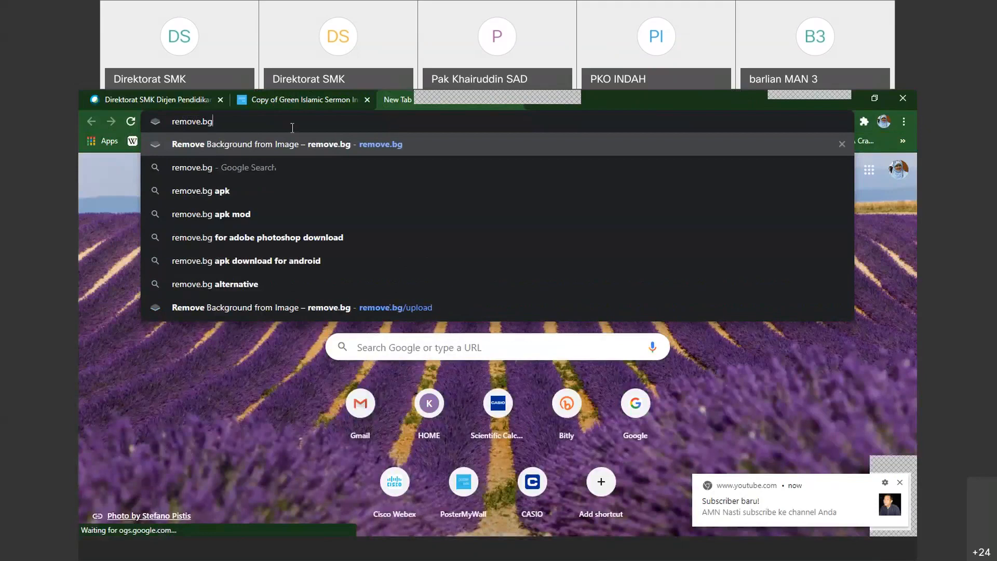
pyautogui.press('Return')
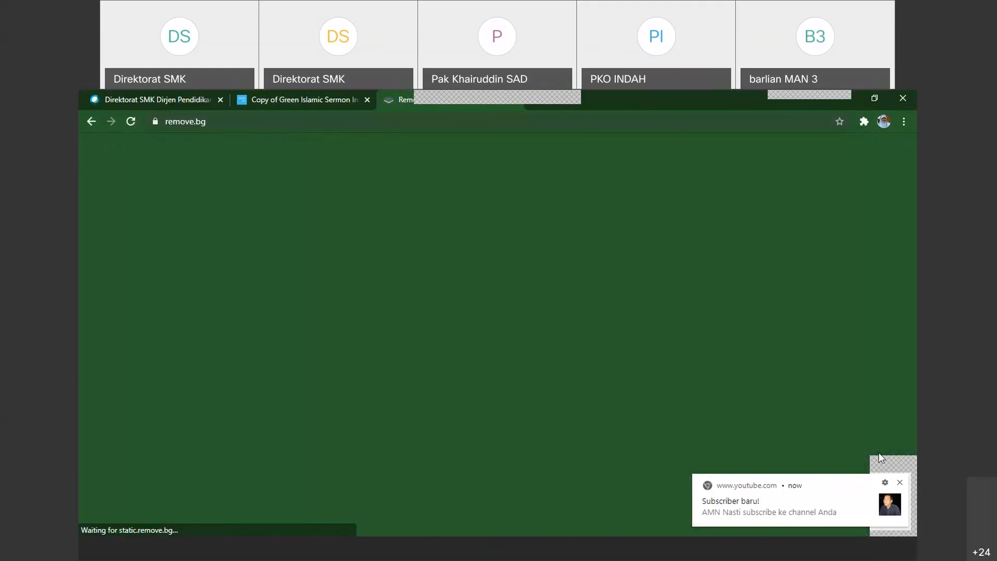
pyautogui.click(903, 482)
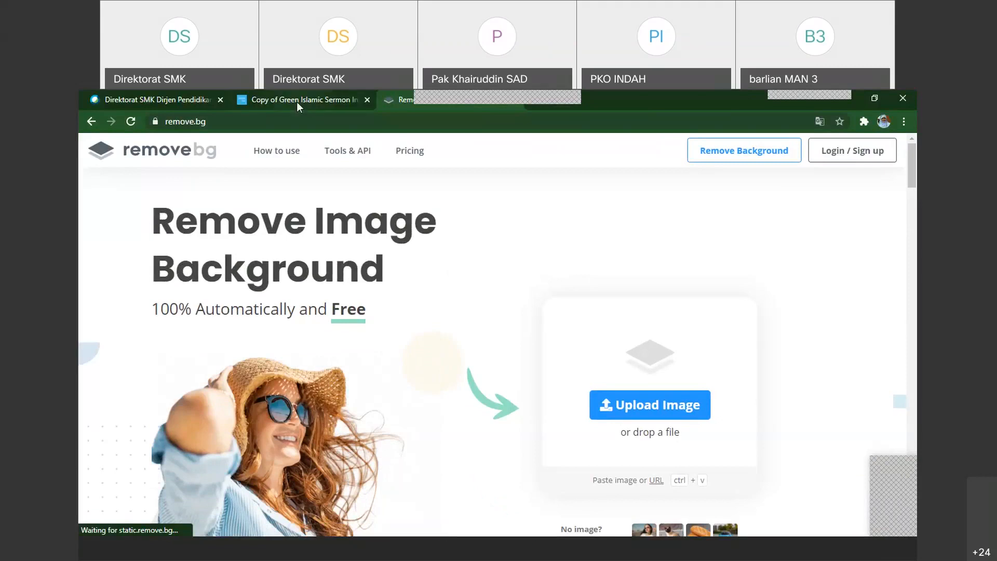
# Try to upload a logo image for background removal, repeat the attempt, and close the upload panel each time
pyautogui.click(661, 414)
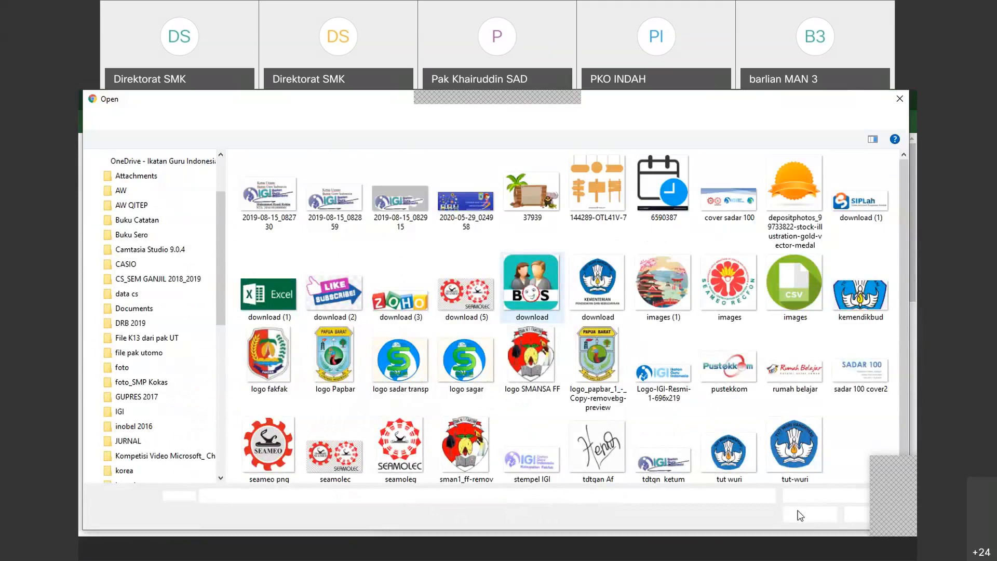
pyautogui.click(800, 515)
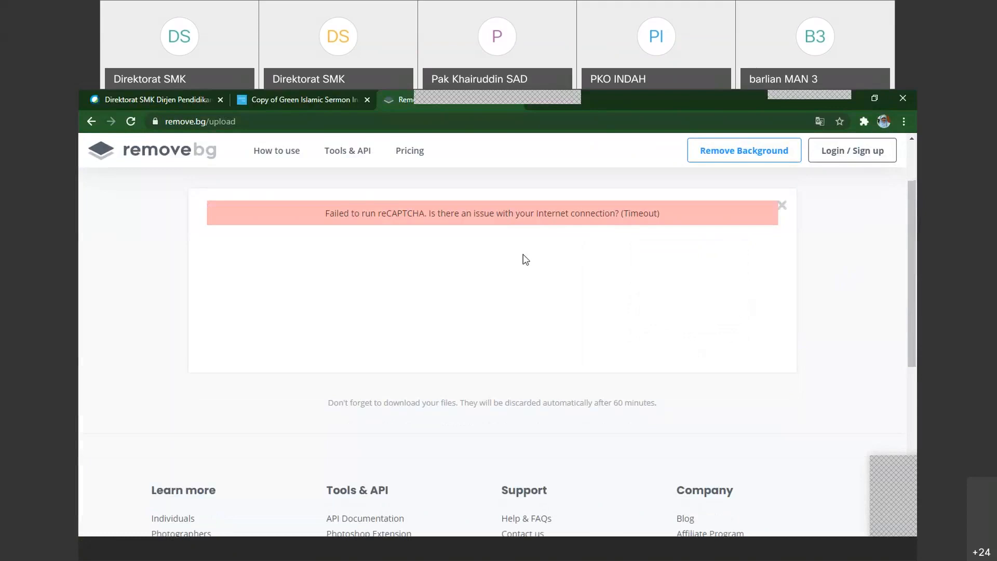
pyautogui.click(783, 207)
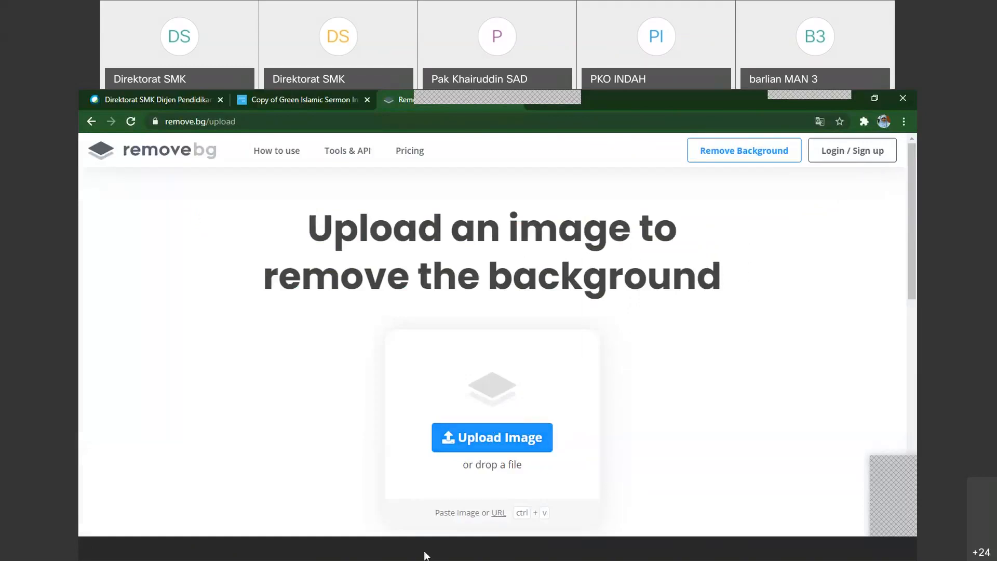
pyautogui.moveTo(364, 557)
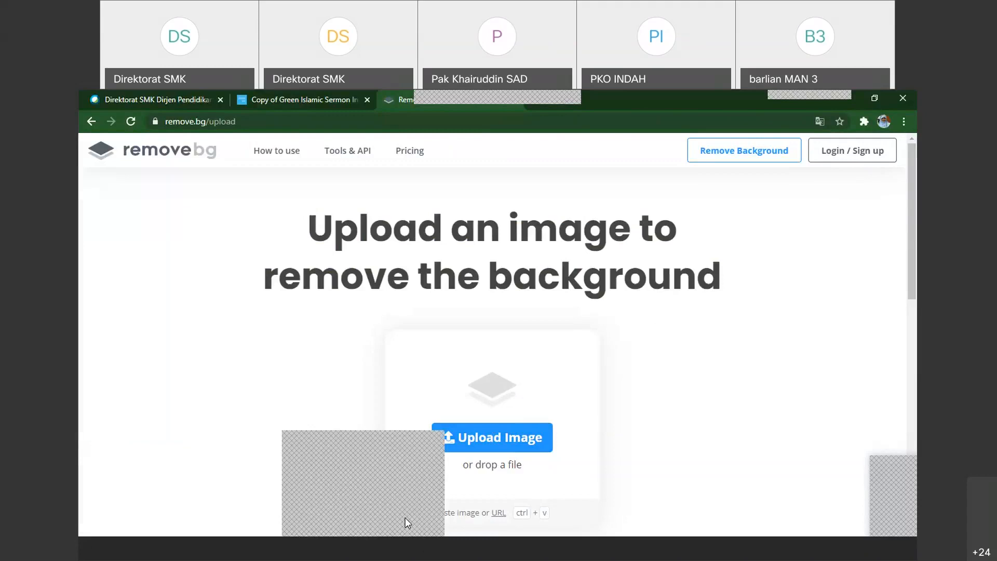
pyautogui.click(491, 441)
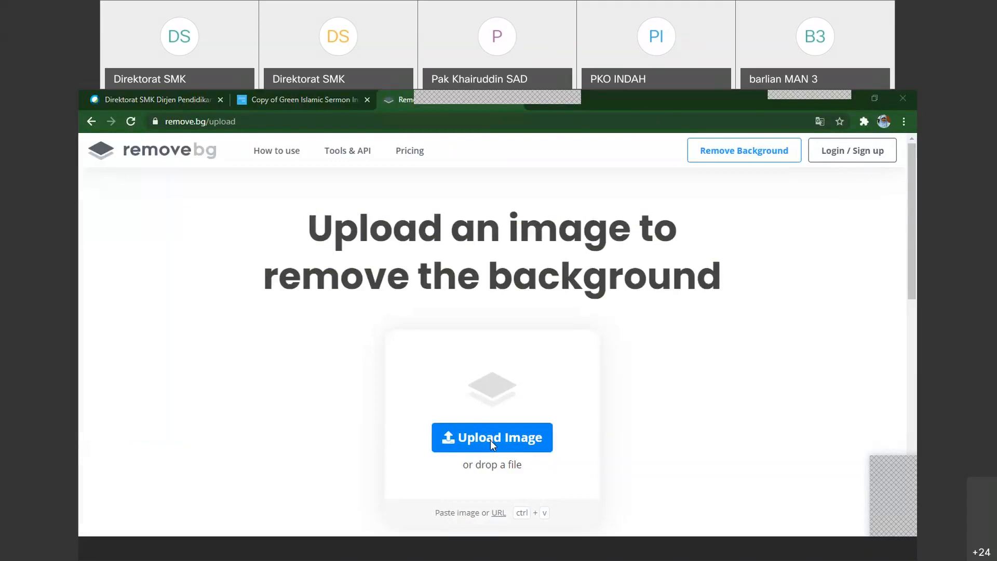
pyautogui.click(661, 412)
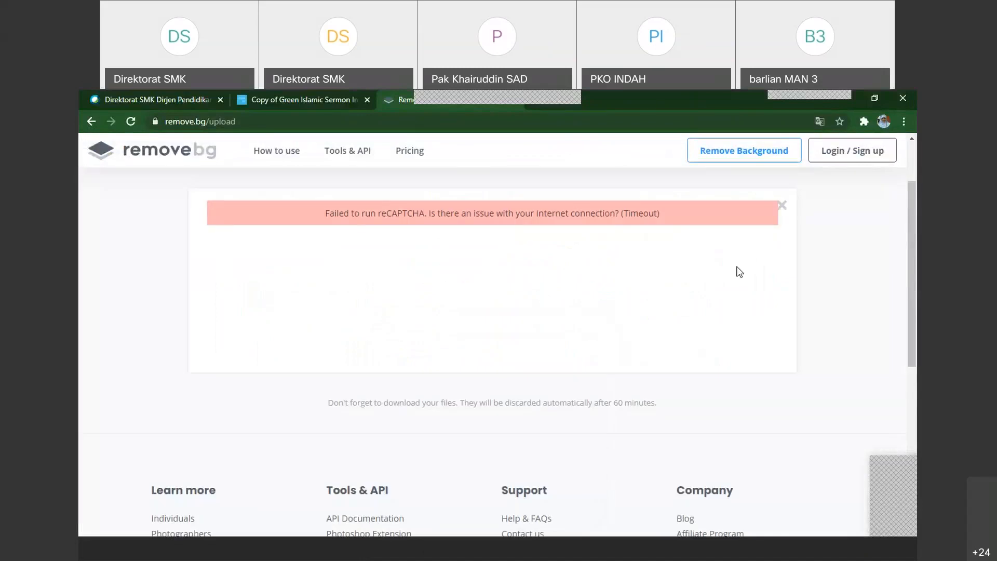
pyautogui.click(782, 207)
# Look over the upload page and reload it with the site's Remove Background link
pyautogui.scroll(-2, 590, 352)
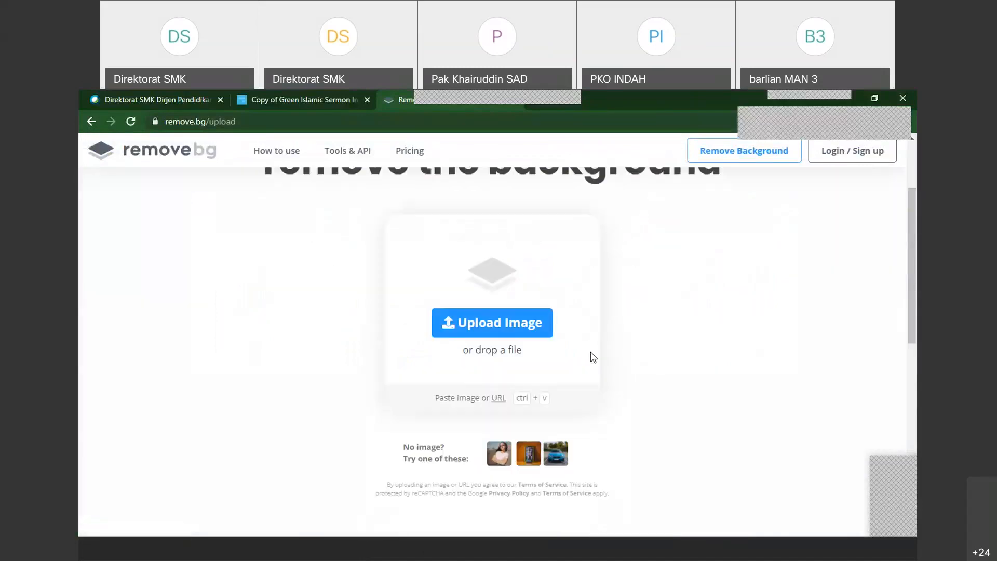
pyautogui.scroll(-1, 590, 352)
pyautogui.scroll(3, 719, 199)
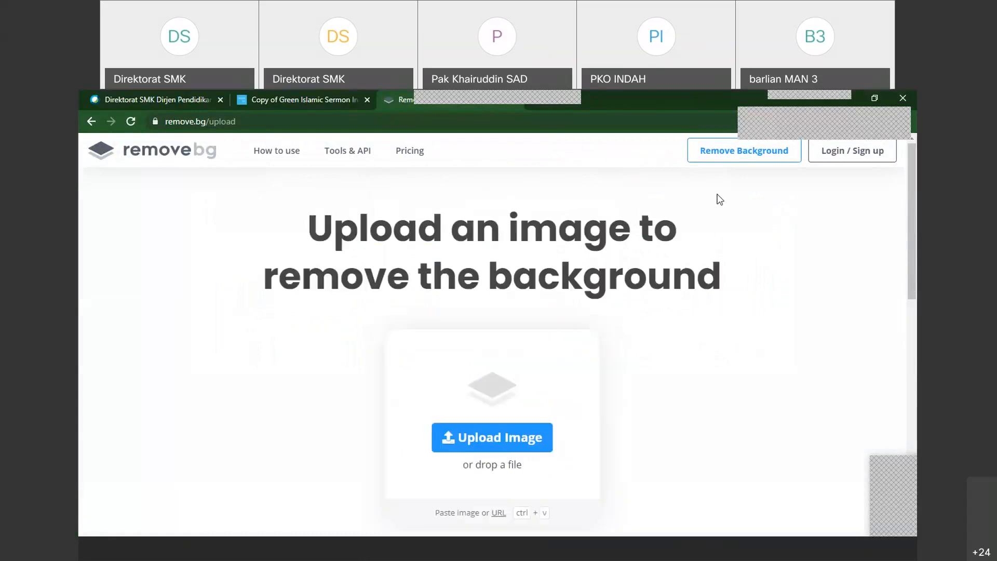
pyautogui.click(744, 150)
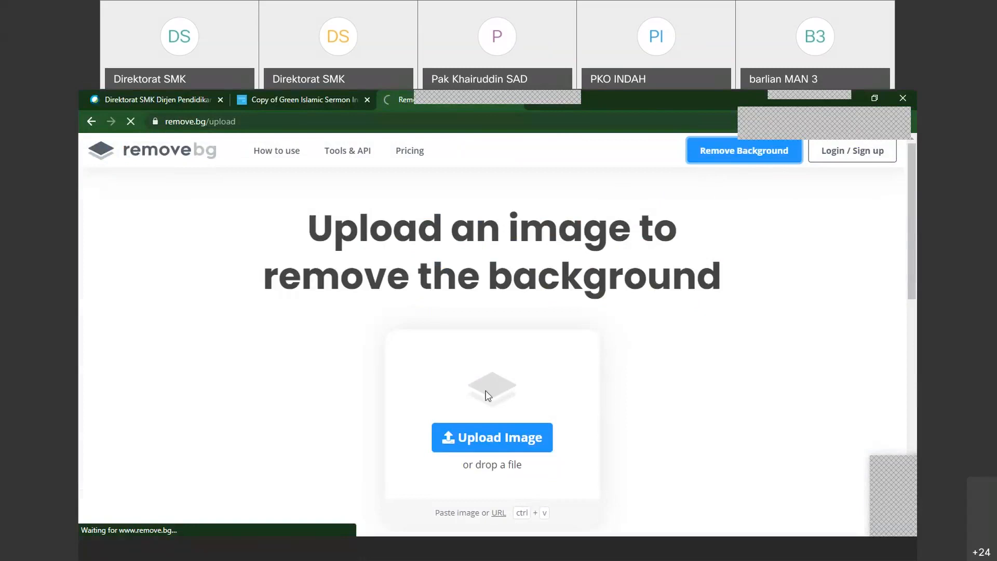
# Try once more to upload the logo image for background removal, and close the upload panel
pyautogui.click(514, 445)
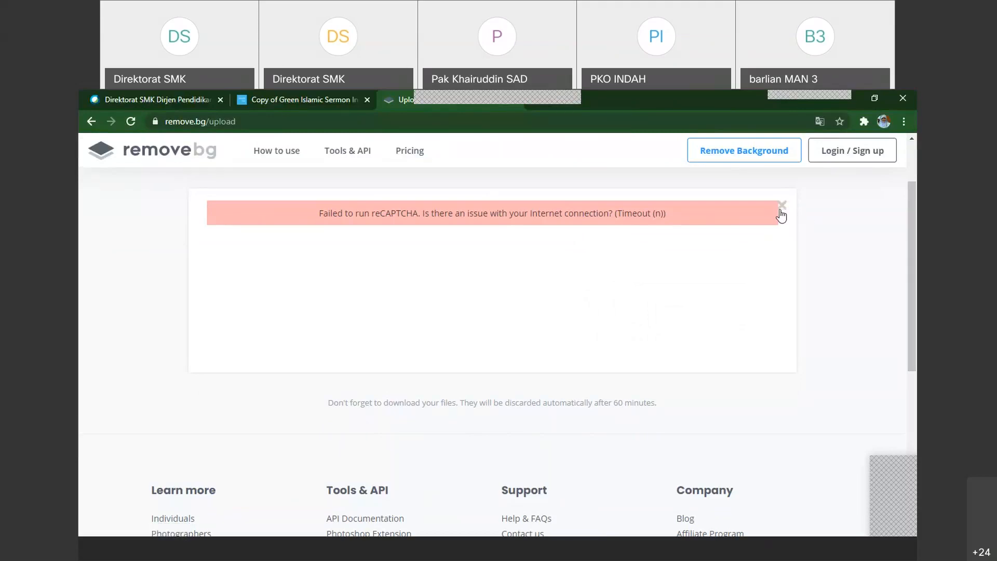
pyautogui.click(782, 206)
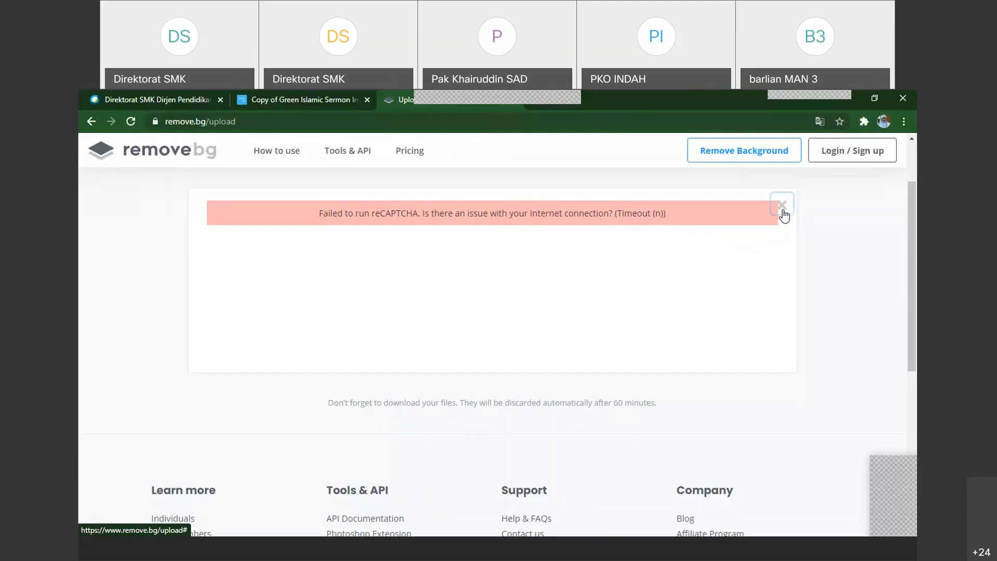
pyautogui.scroll(-2, 571, 310)
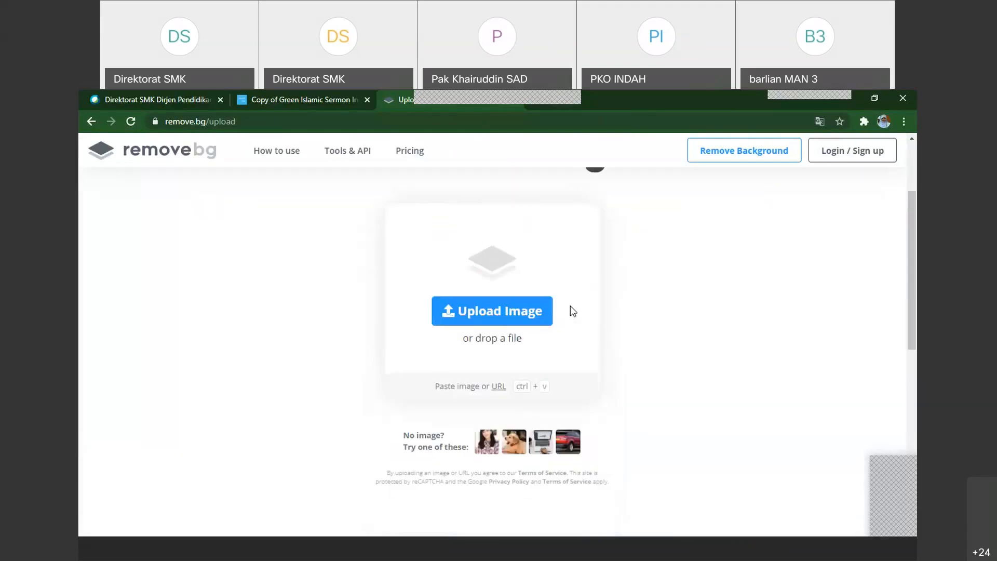
pyautogui.scroll(1, 570, 306)
pyautogui.scroll(1, 669, 306)
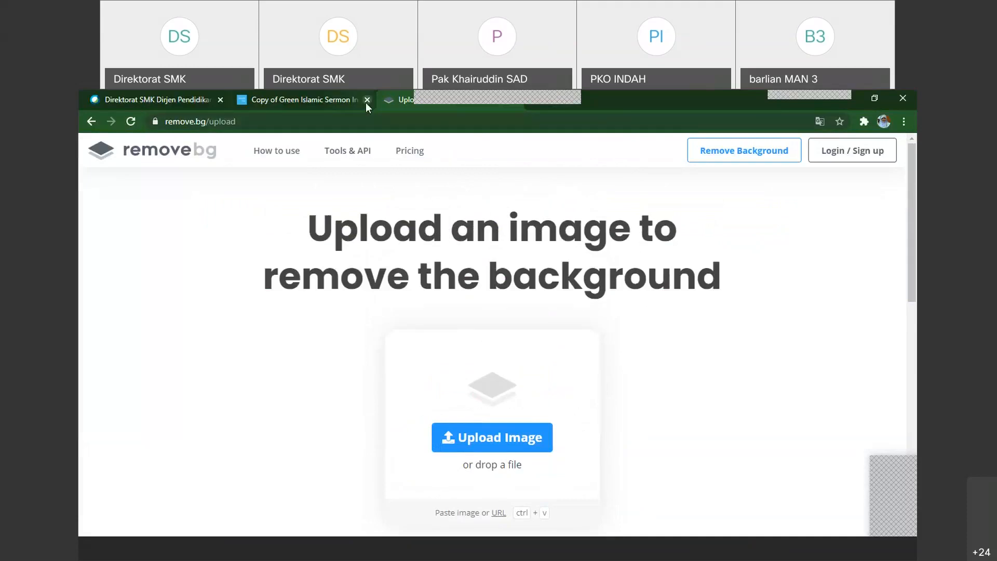
# Switch to the PosterMyWall flyer, move the school logo slightly closer to the flyer's left edge, and show the photo sources
pyautogui.click(290, 103)
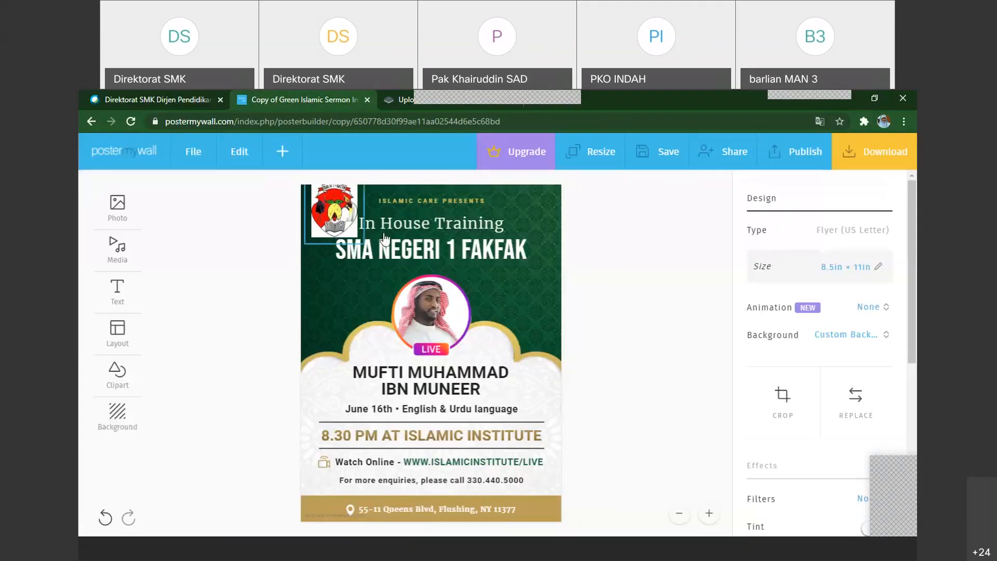
pyautogui.moveTo(337, 219)
pyautogui.mouseDown()
pyautogui.moveTo(349, 231)
pyautogui.moveTo(331, 220)
pyautogui.mouseUp()
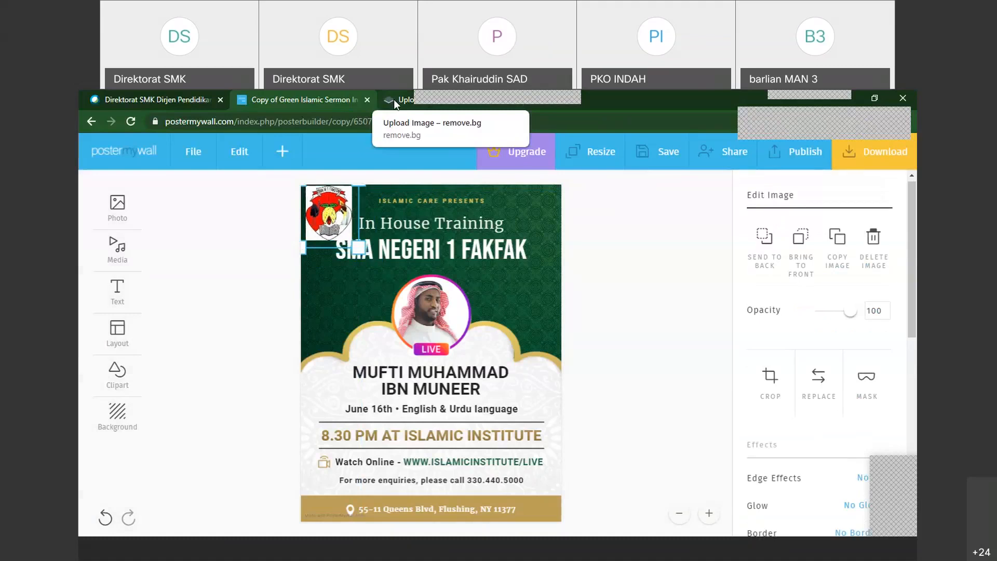
pyautogui.click(282, 151)
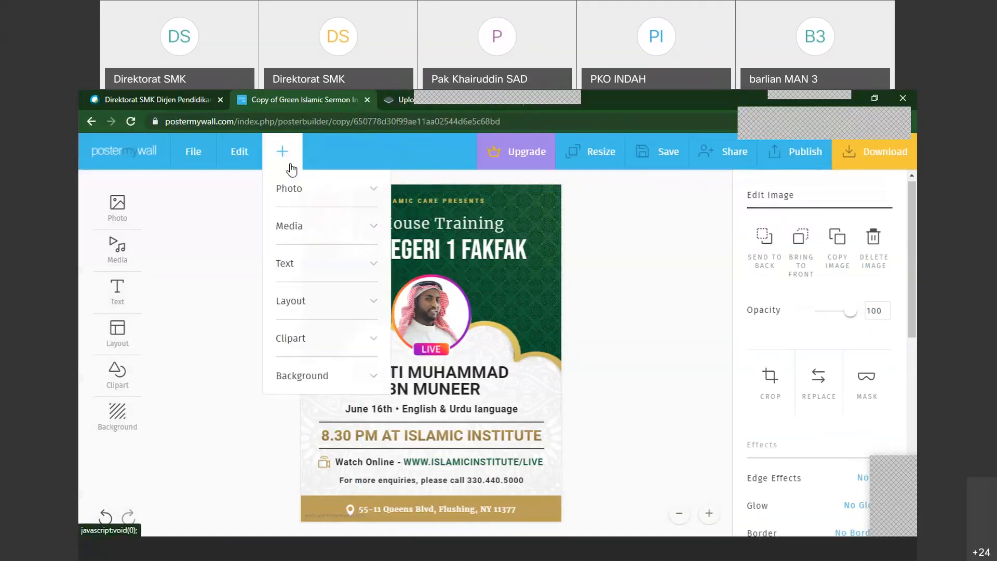
pyautogui.click(294, 191)
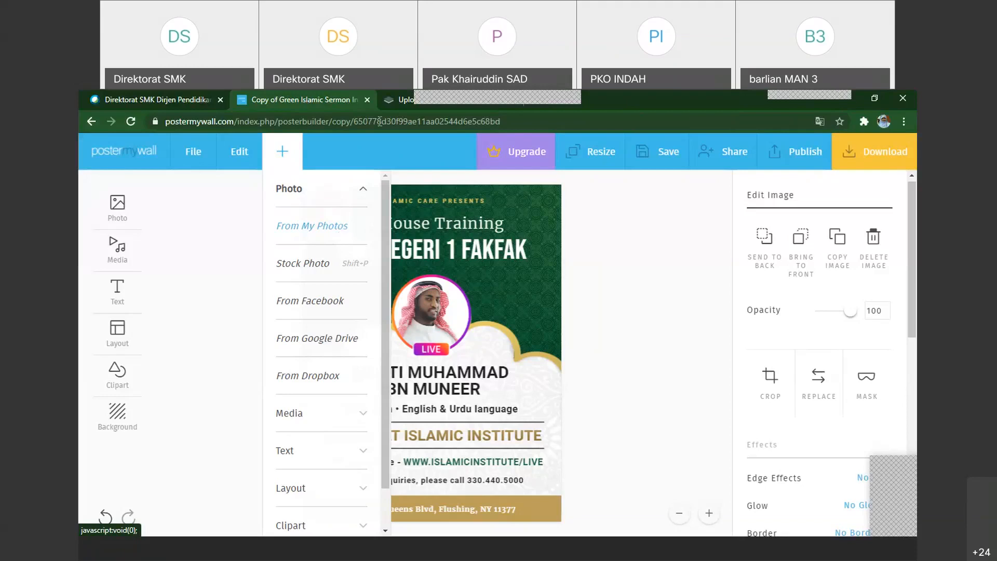
# Switch back to remove.bg and reload the image upload page with the site's Remove Background link
pyautogui.click(400, 100)
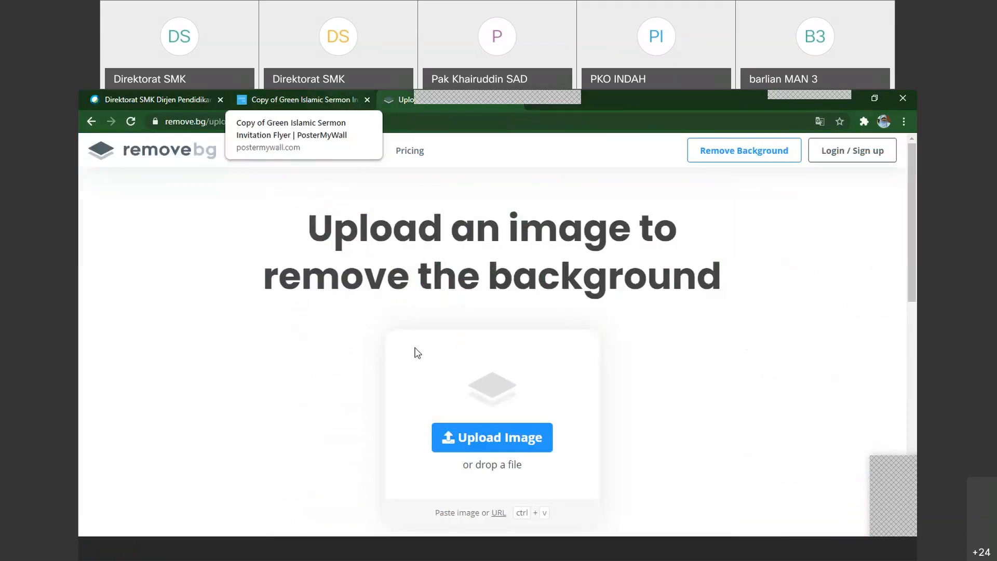
pyautogui.click(162, 495)
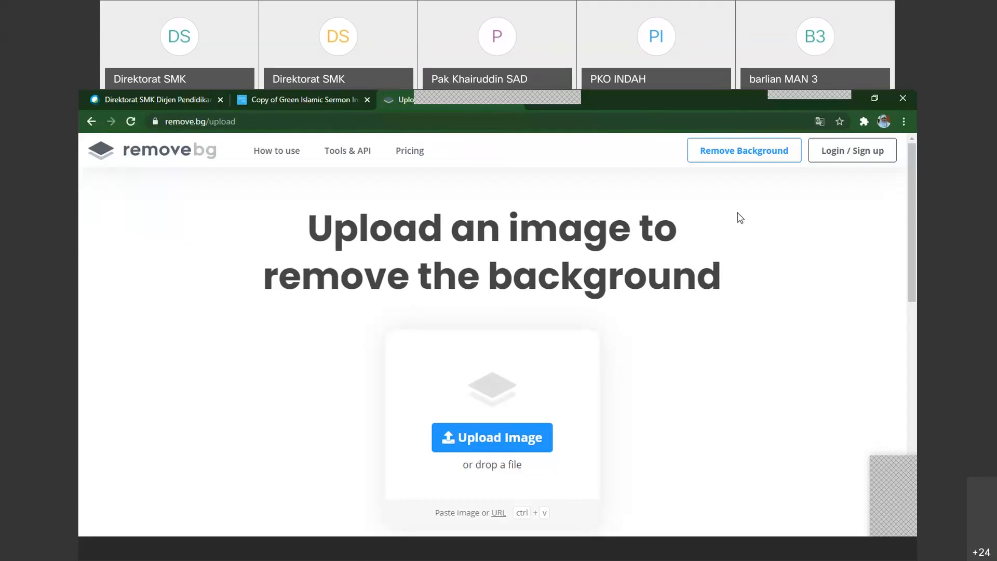
pyautogui.click(739, 146)
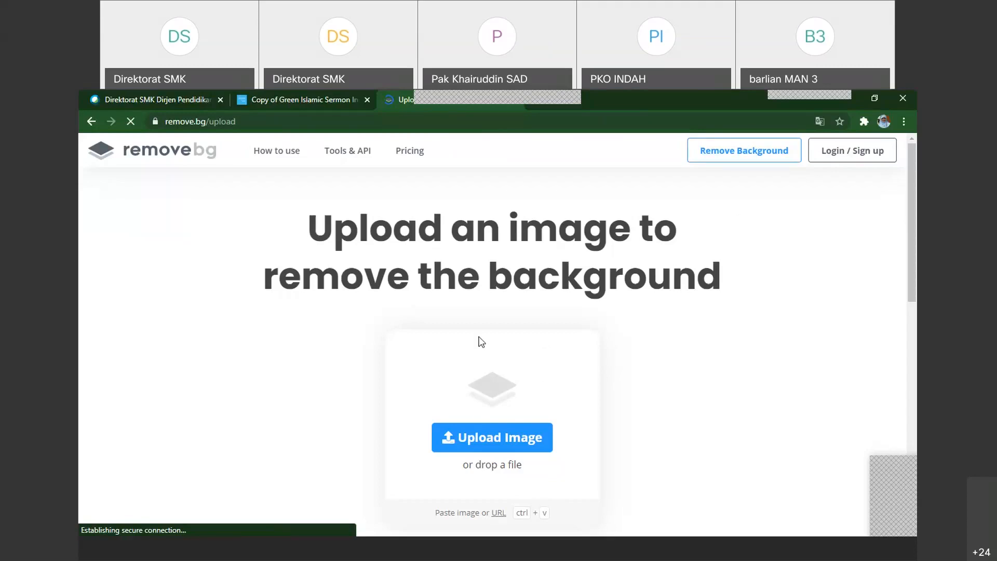
# Return to the PosterMyWall flyer, dismiss the photo sources, and move the school logo flush into the flyer's upper left corner
pyautogui.click(323, 102)
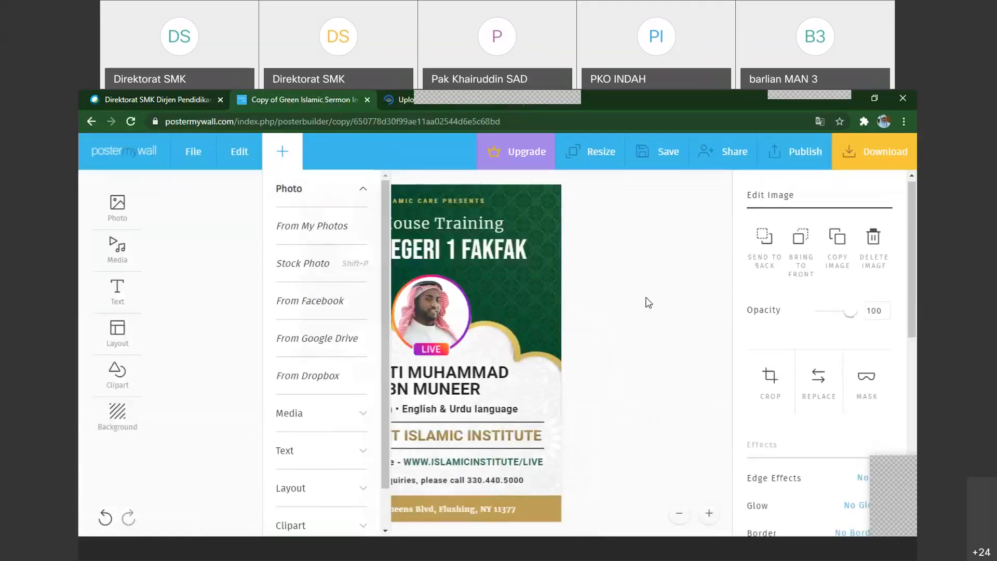
pyautogui.click(649, 303)
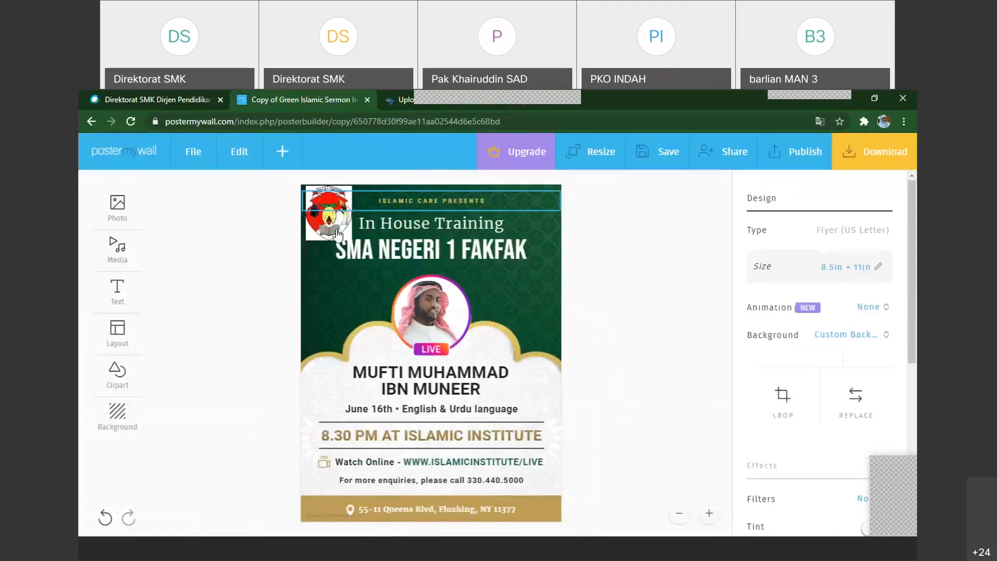
pyautogui.moveTo(336, 235); pyautogui.dragTo(322, 226)
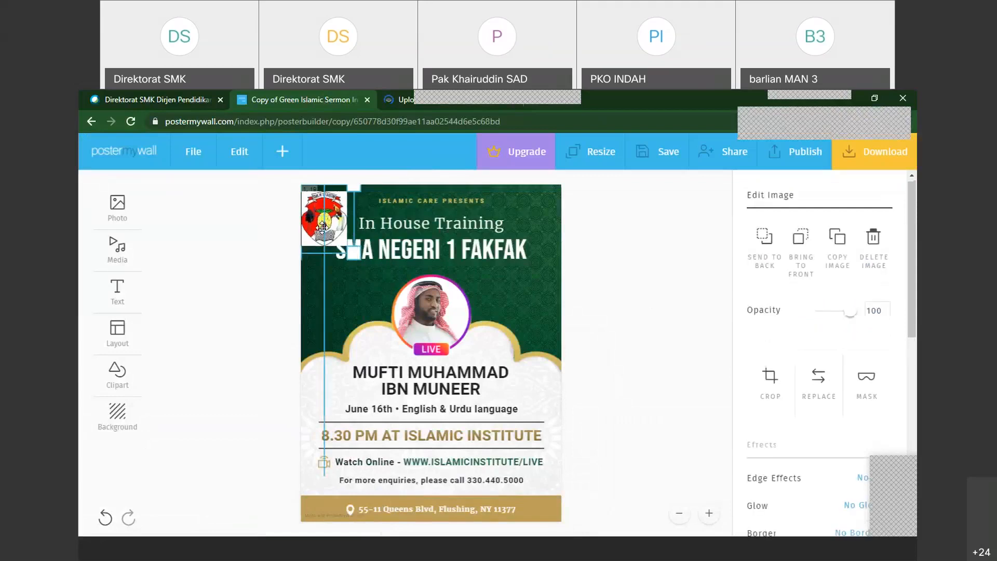
pyautogui.moveTo(322, 227); pyautogui.dragTo(322, 220)
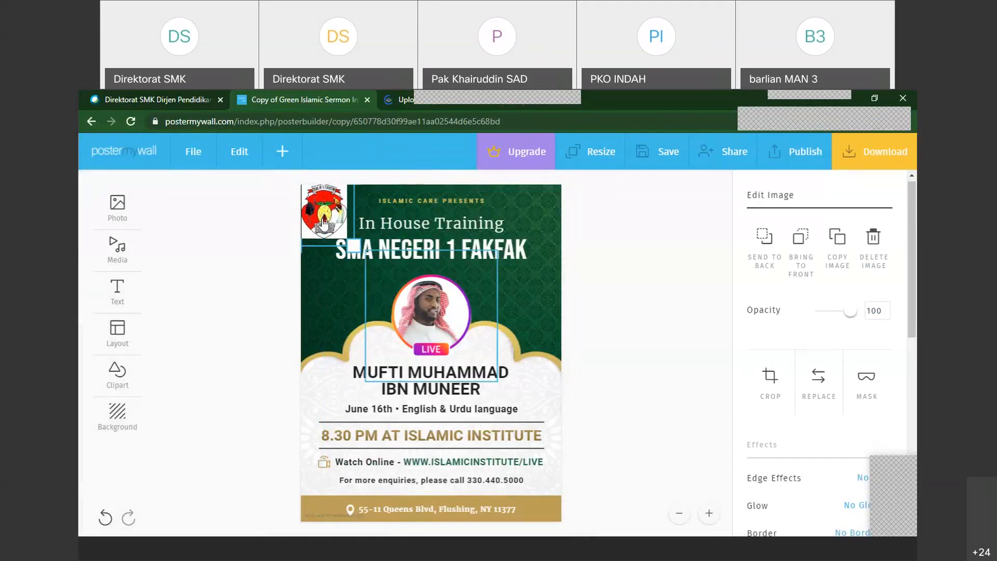
# Look through the school logo's image settings and delete the logo from the flyer
pyautogui.scroll(-2, 889, 310)
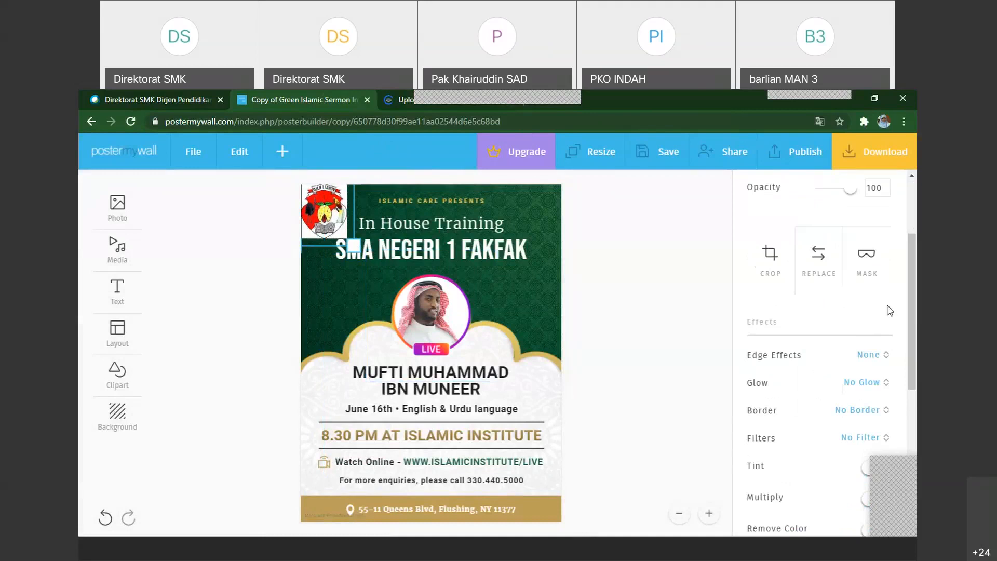
pyautogui.scroll(2, 867, 281)
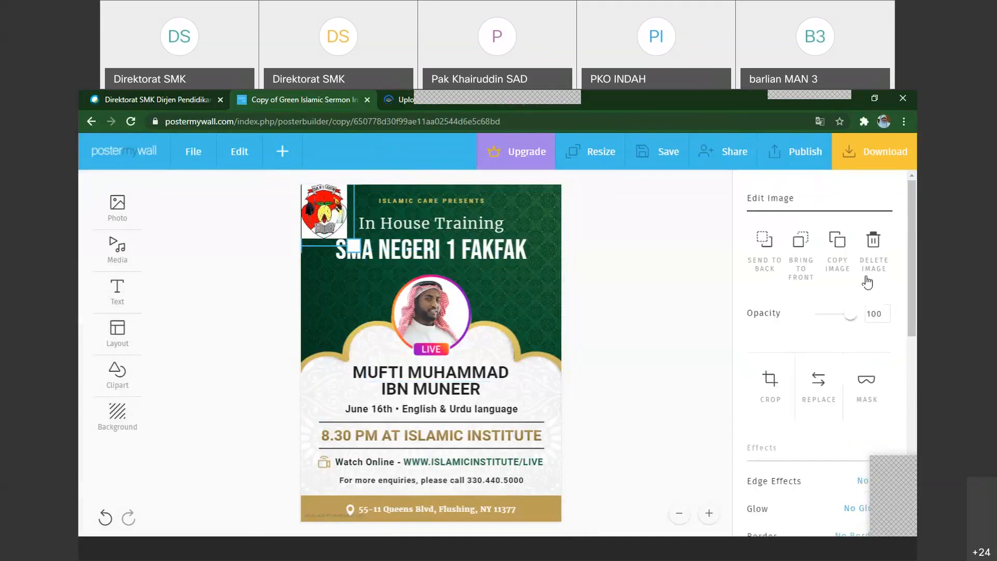
pyautogui.click(874, 250)
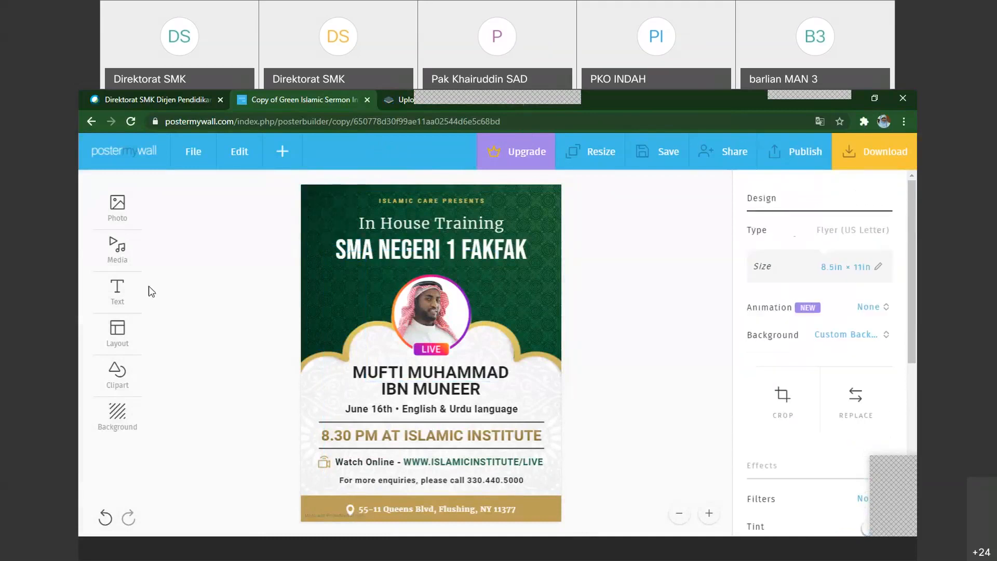
# Open the My Photos library for adding a picture to the flyer and start a photo upload
pyautogui.click(281, 158)
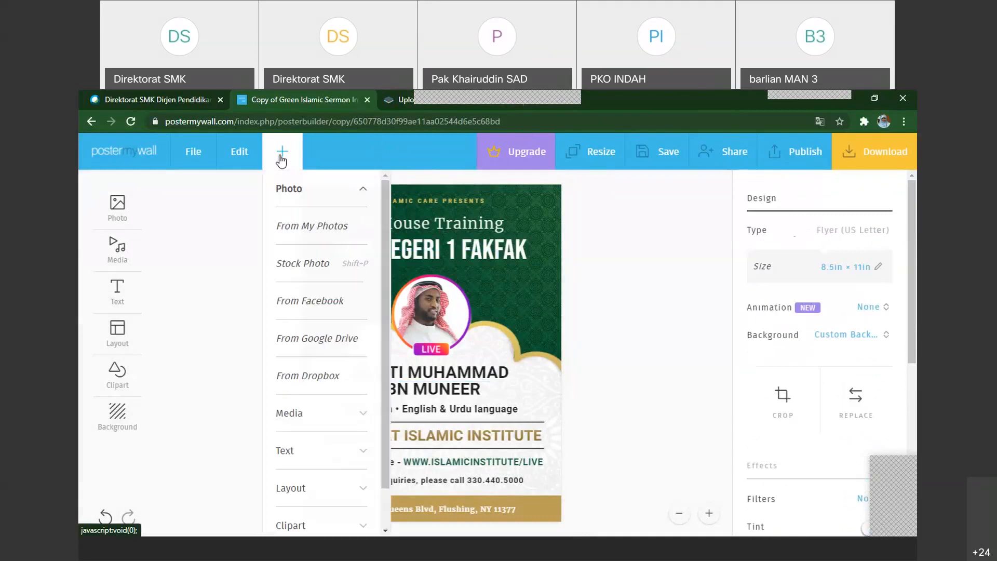
pyautogui.click(314, 227)
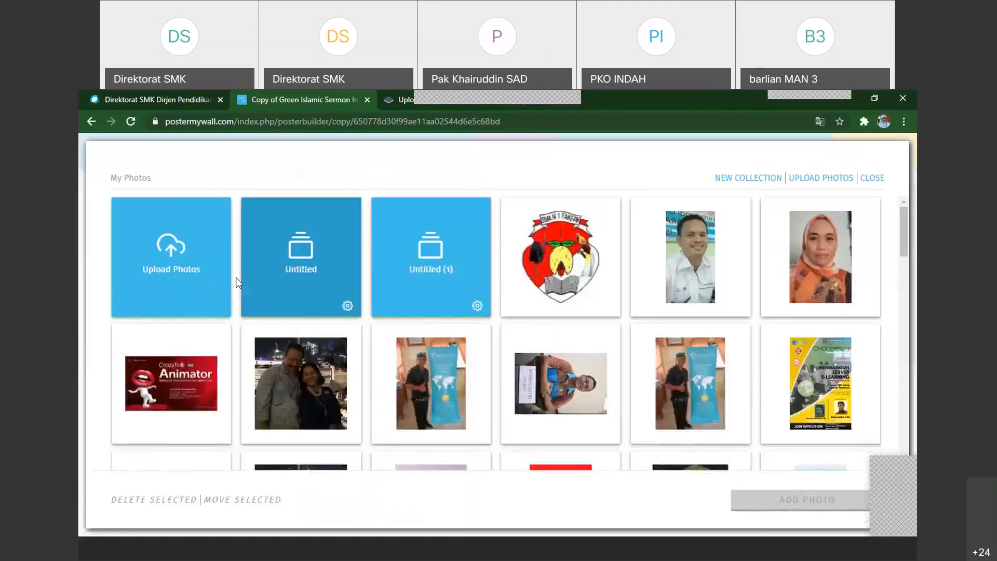
pyautogui.click(175, 278)
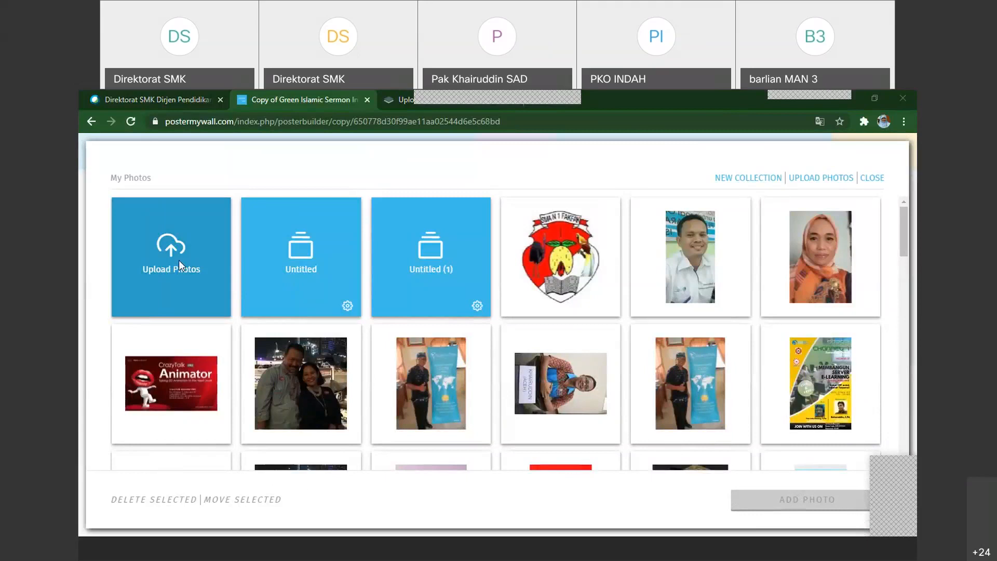
# Upload the background-free school logo from the LOGO-LOGO folder into the flyer, shrink it and place it beside the round portrait
pyautogui.click(178, 260)
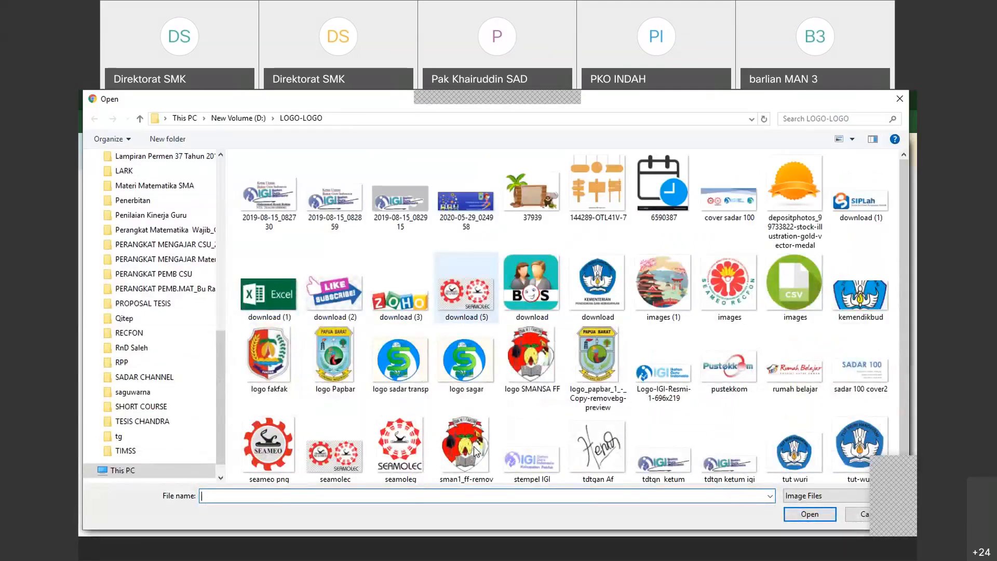
pyautogui.doubleClick(508, 332)
pyautogui.click(566, 273)
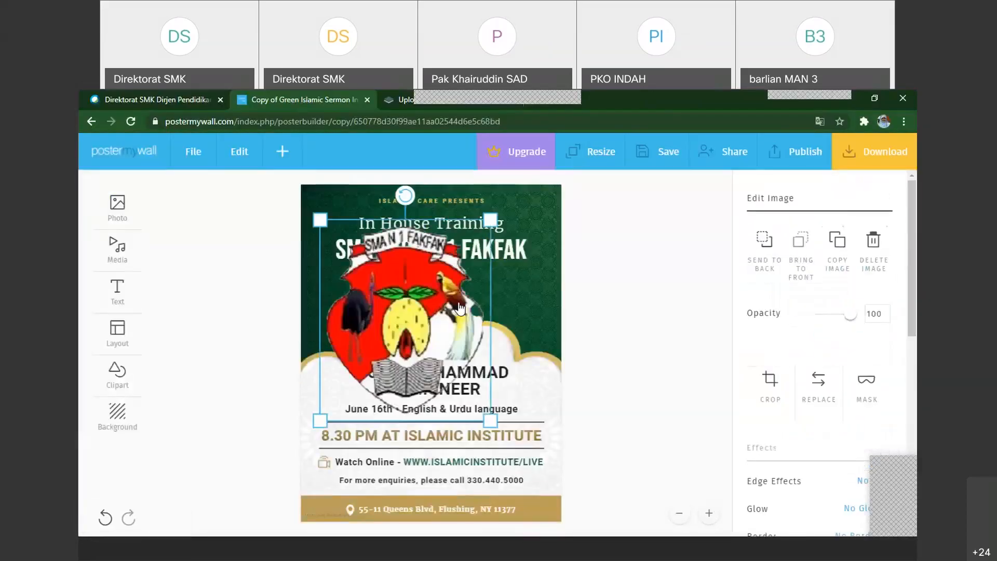
pyautogui.moveTo(320, 220); pyautogui.dragTo(425, 332)
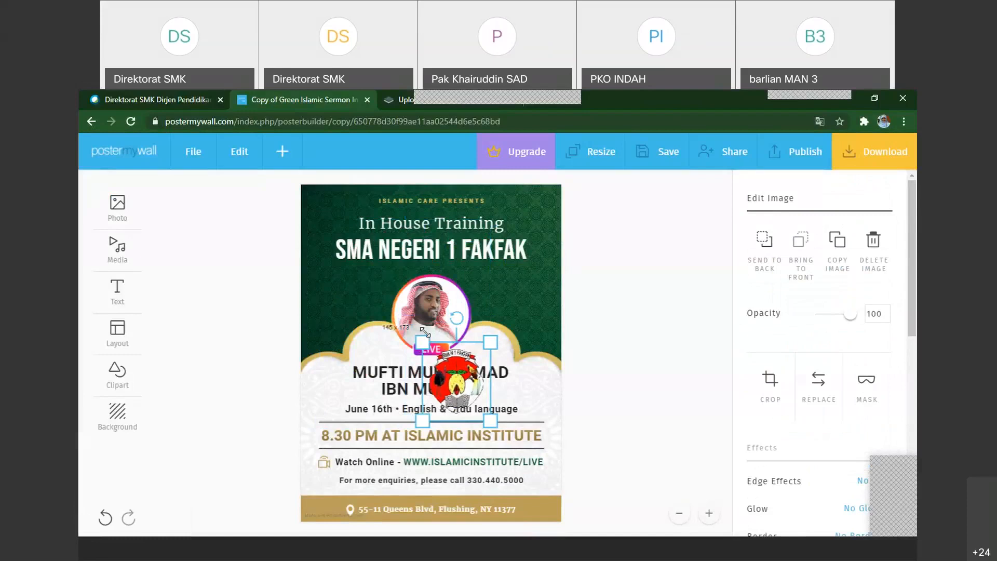
pyautogui.moveTo(463, 375); pyautogui.dragTo(389, 272)
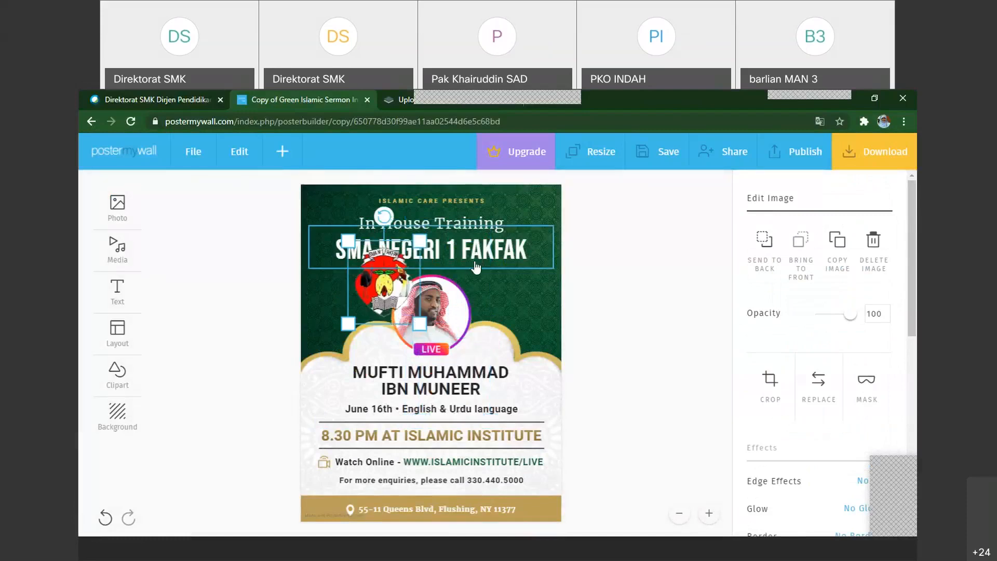
# Shift the two heading lines slightly down and delete the "ISLAMIC CARE PRESENTS" text above them
pyautogui.click(489, 233)
pyautogui.moveTo(490, 233); pyautogui.dragTo(489, 249)
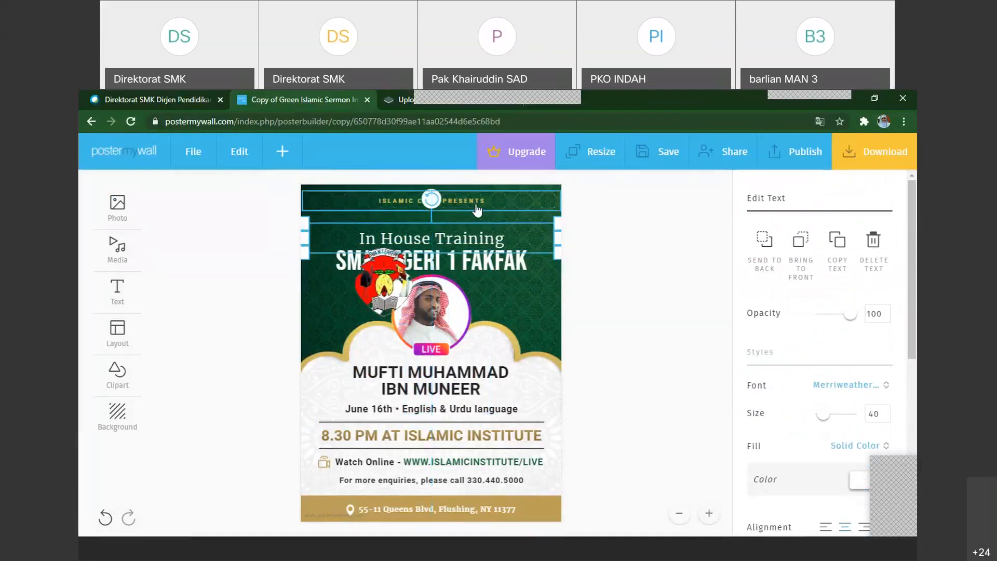
pyautogui.click(481, 204)
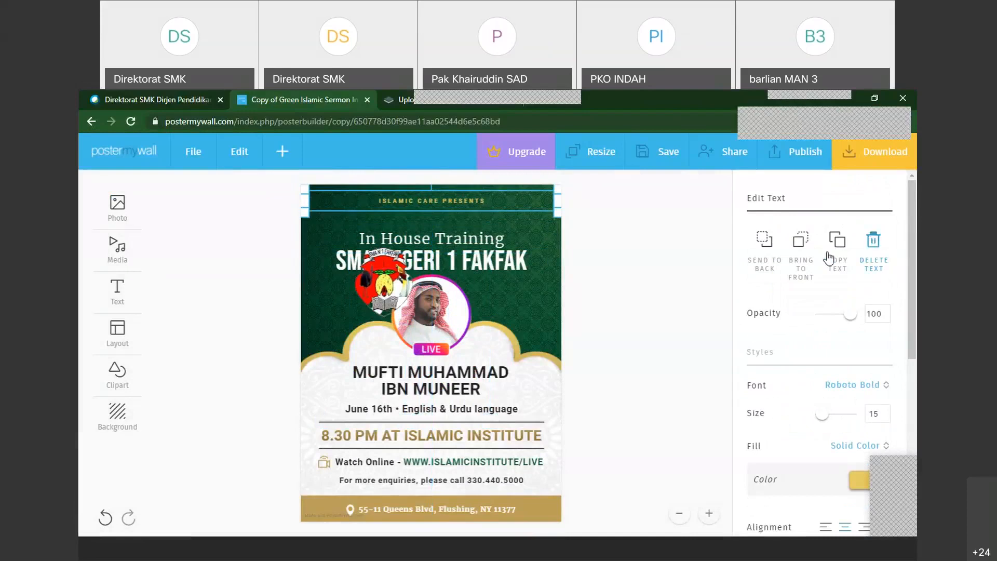
pyautogui.click(874, 251)
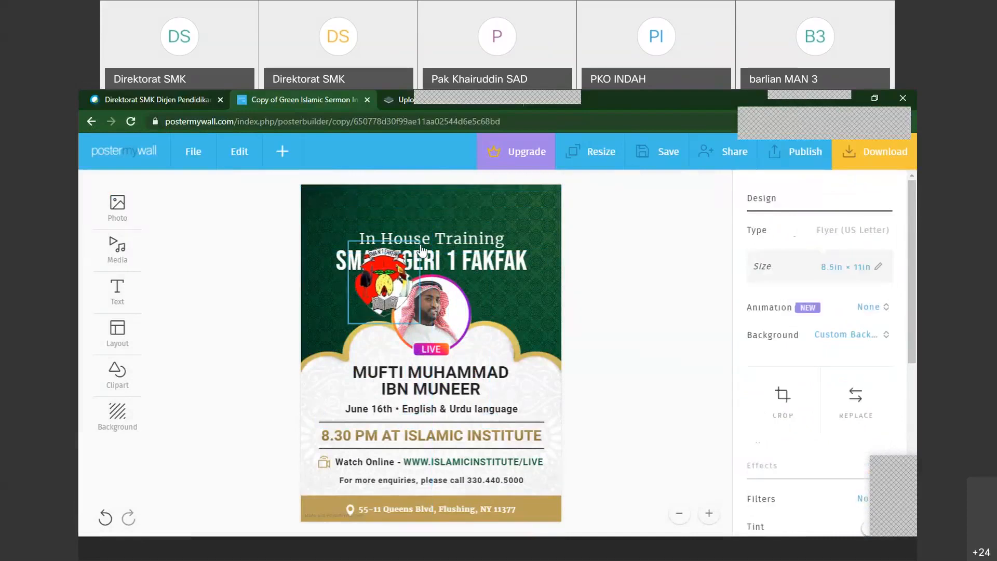
# Move the school logo to the top centre of the flyer and shrink it to fit above "In House Training"
pyautogui.moveTo(388, 283); pyautogui.dragTo(451, 213)
pyautogui.moveTo(482, 252); pyautogui.dragTo(436, 217)
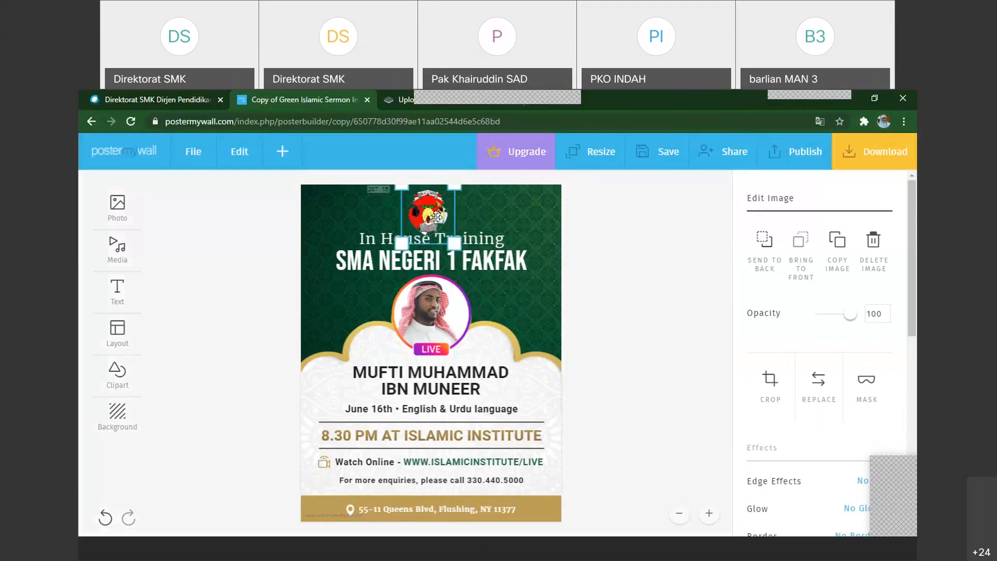
pyautogui.click(638, 244)
pyautogui.click(451, 244)
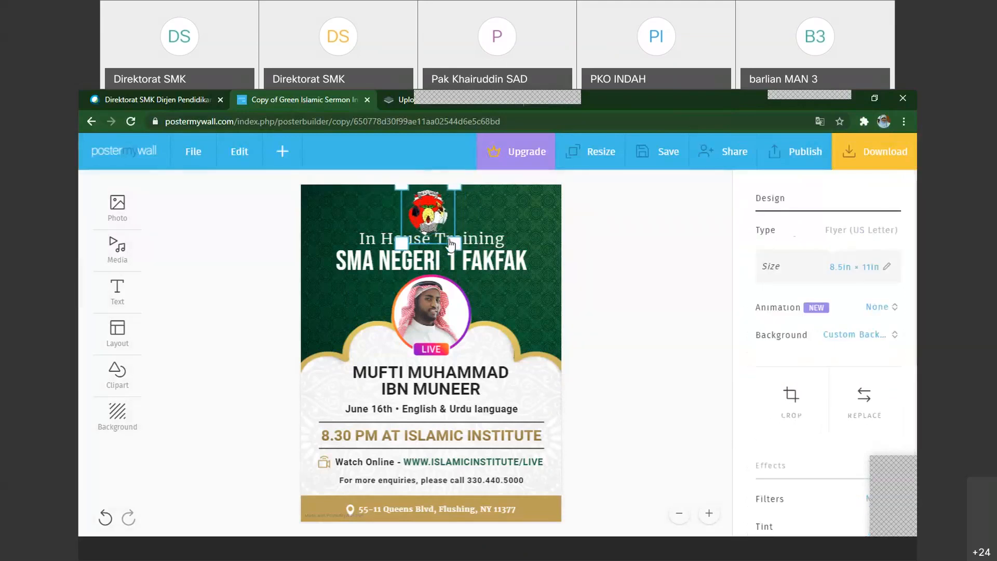
pyautogui.moveTo(446, 232); pyautogui.dragTo(574, 267)
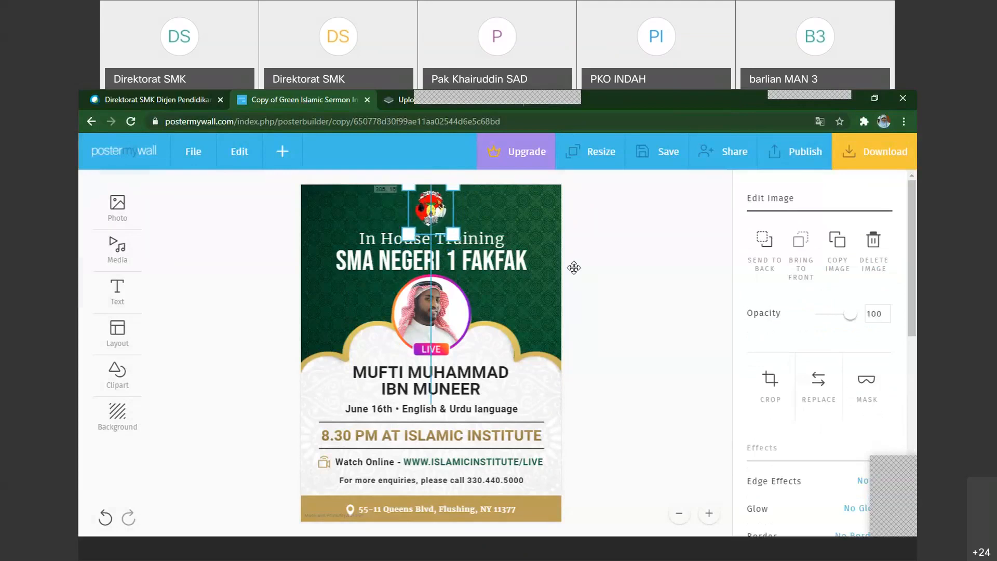
pyautogui.click(606, 296)
# Replace the flyer's LIVE ring image with the sideways photo of the man behind a name sign from My Photos, cropped to leave out the sign
pyautogui.click(440, 324)
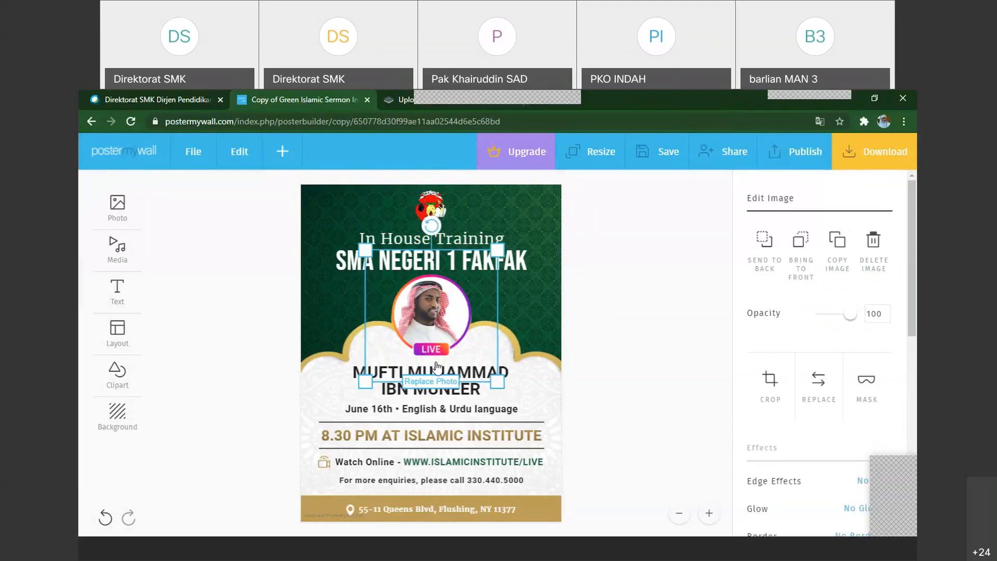
pyautogui.click(429, 382)
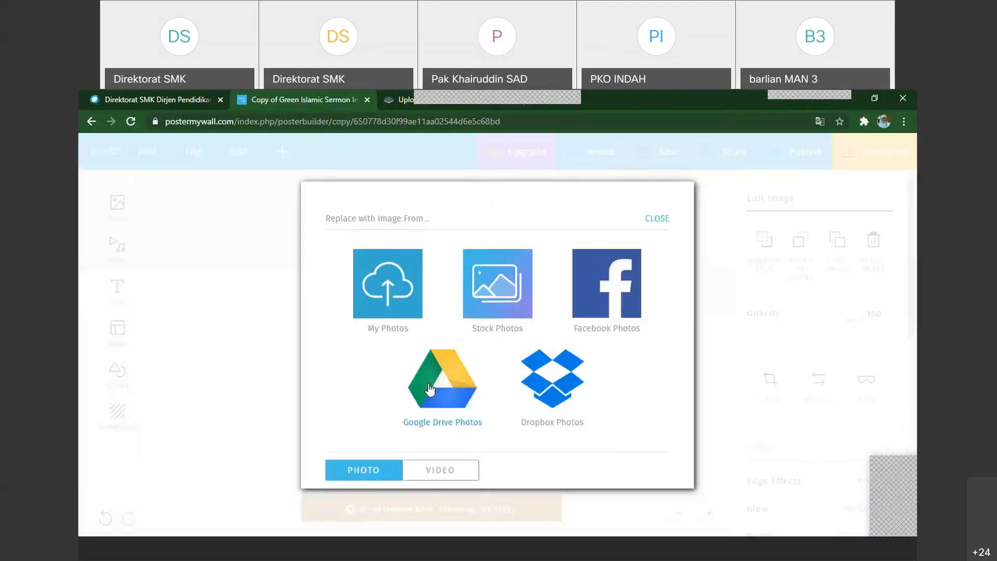
pyautogui.click(398, 308)
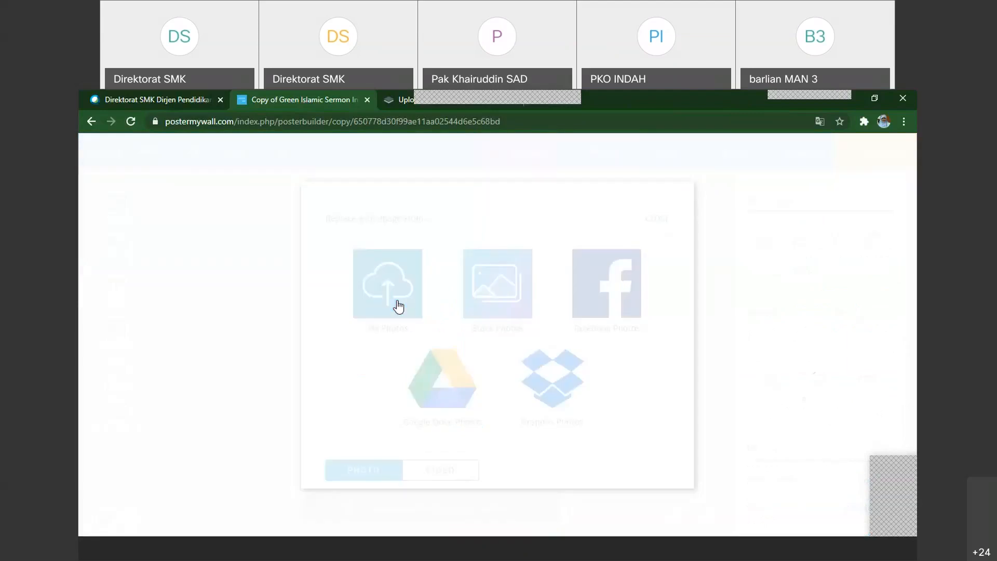
pyautogui.scroll(-2, 457, 310)
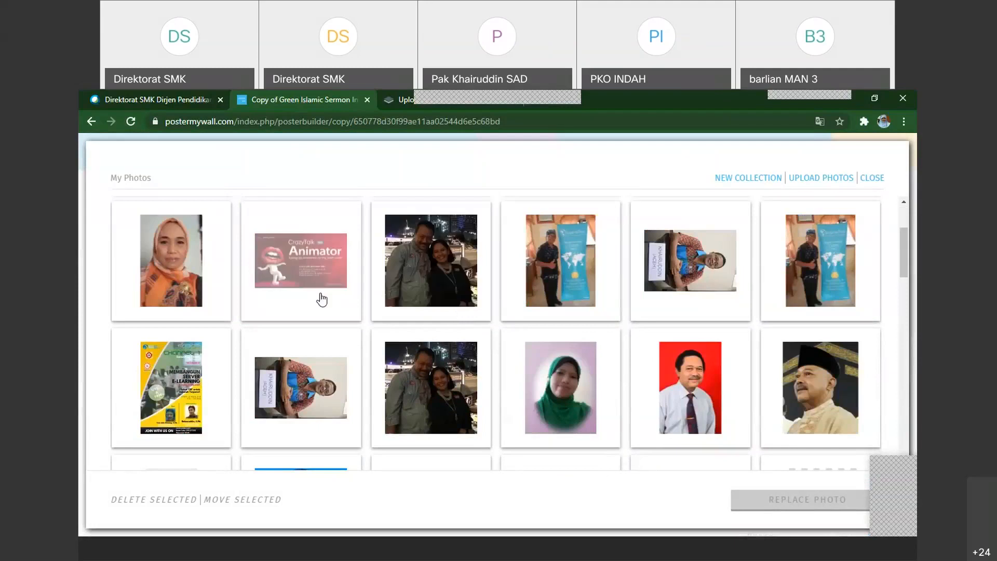
pyautogui.scroll(2, 380, 316)
pyautogui.scroll(-1, 380, 316)
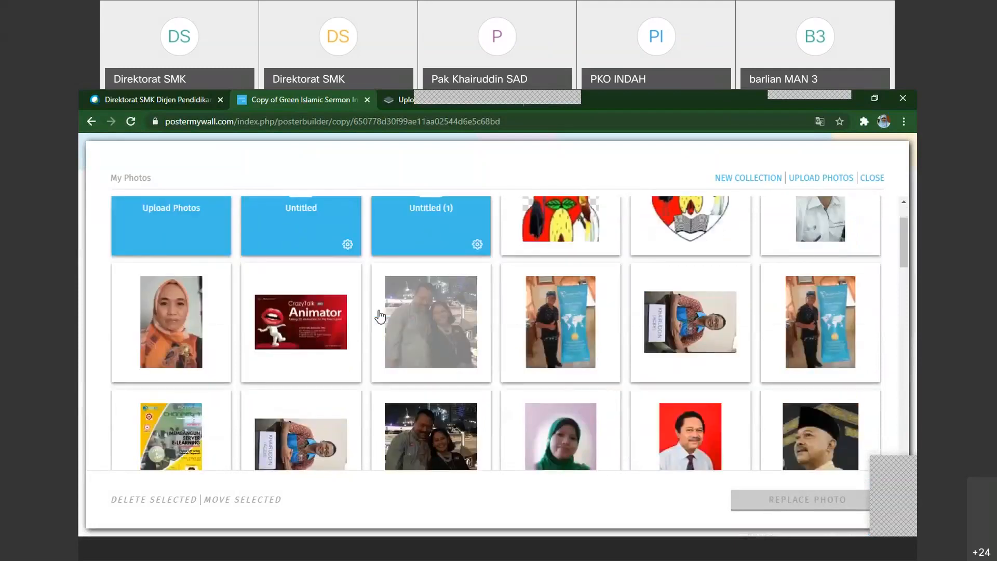
pyautogui.scroll(-2, 664, 252)
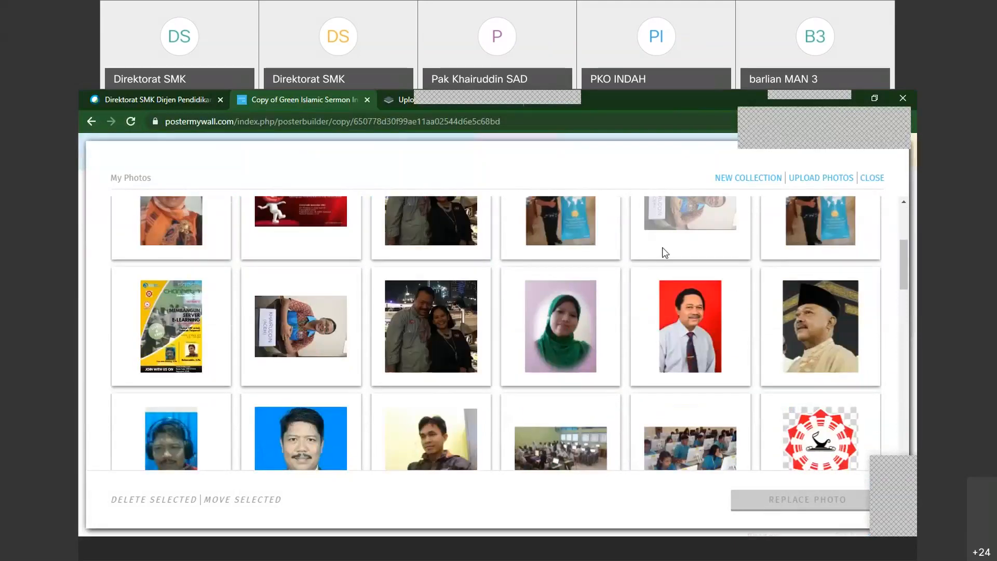
pyautogui.click(301, 326)
pyautogui.click(795, 498)
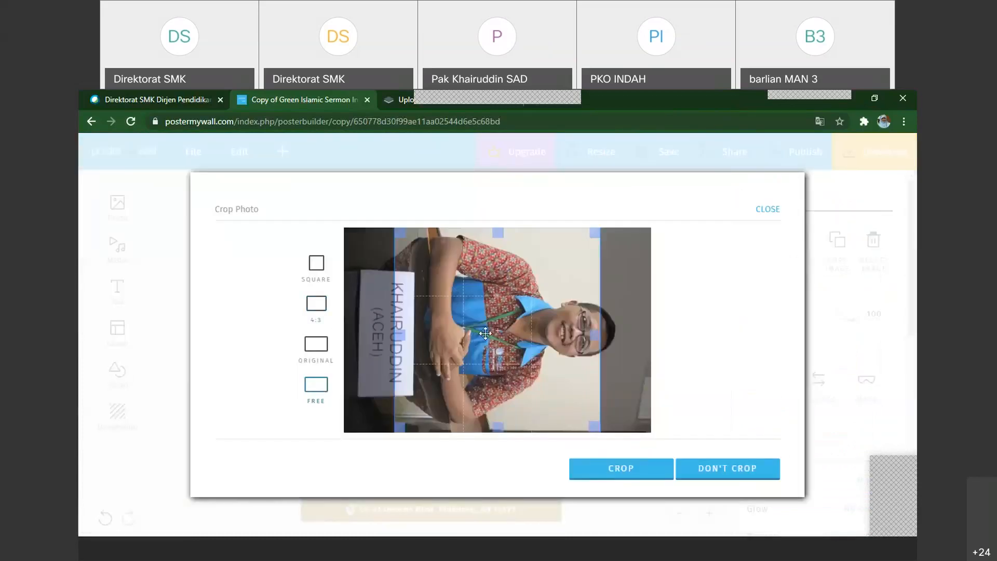
pyautogui.moveTo(485, 333); pyautogui.dragTo(504, 321)
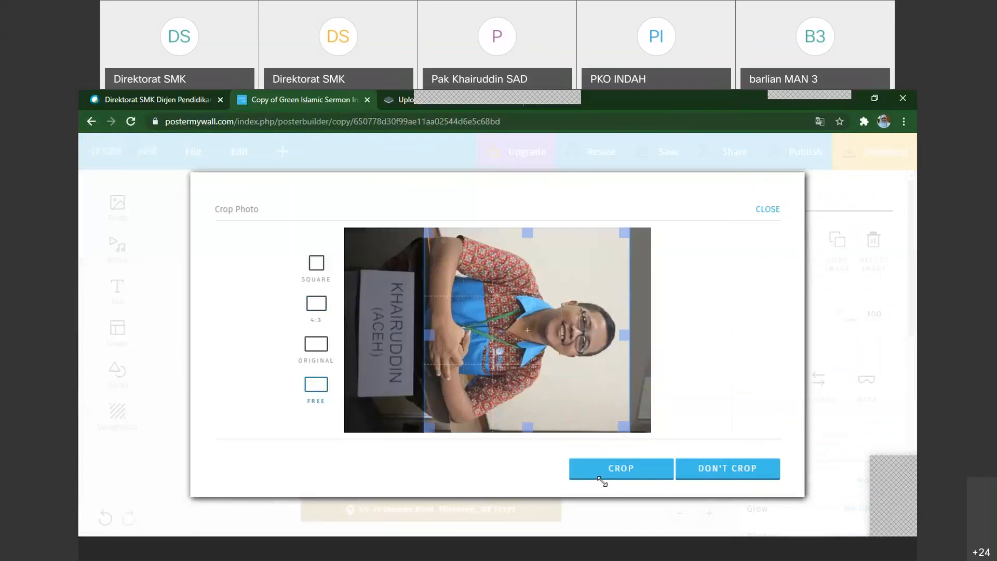
pyautogui.click(599, 477)
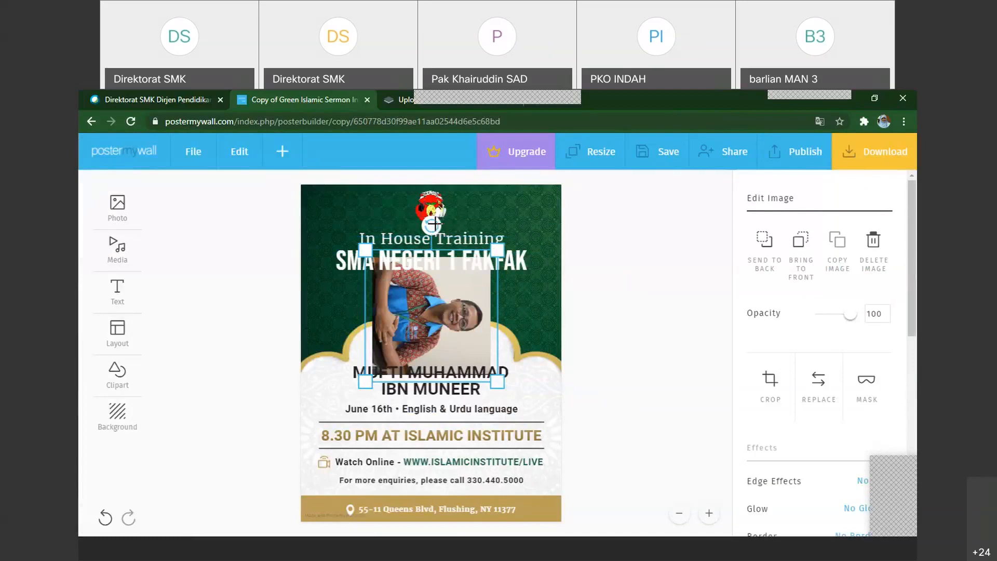
# Turn the inserted square photo upright, shrink it and move it below the round portrait, and delete it from the flyer
pyautogui.moveTo(417, 225); pyautogui.dragTo(333, 314)
pyautogui.moveTo(374, 259); pyautogui.dragTo(405, 288)
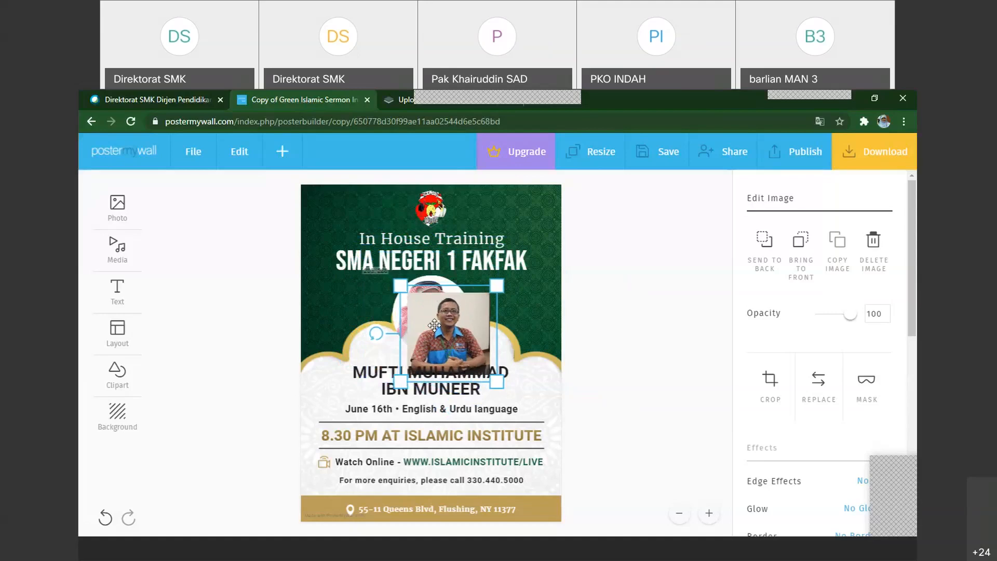
pyautogui.moveTo(451, 345); pyautogui.dragTo(423, 390)
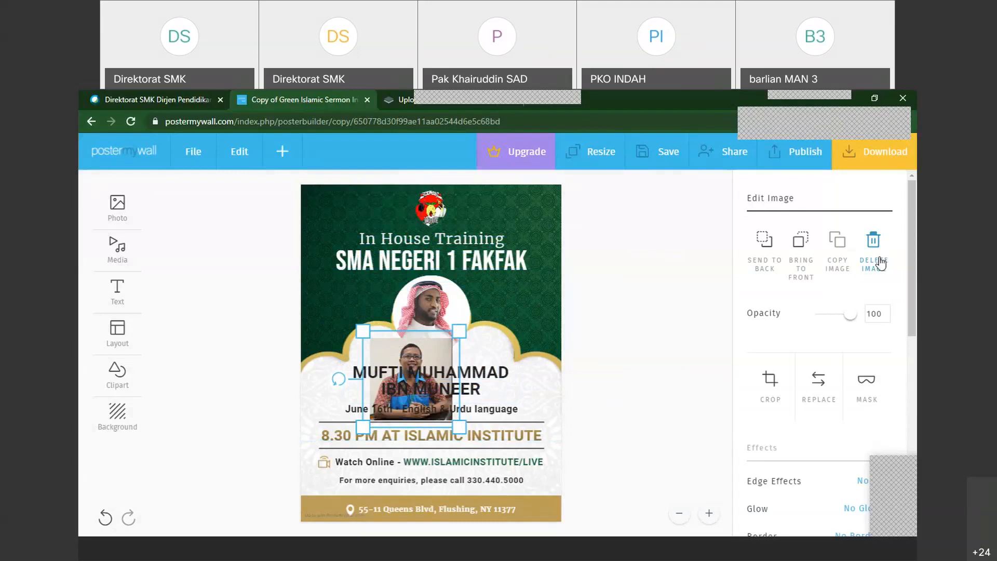
pyautogui.click(442, 312)
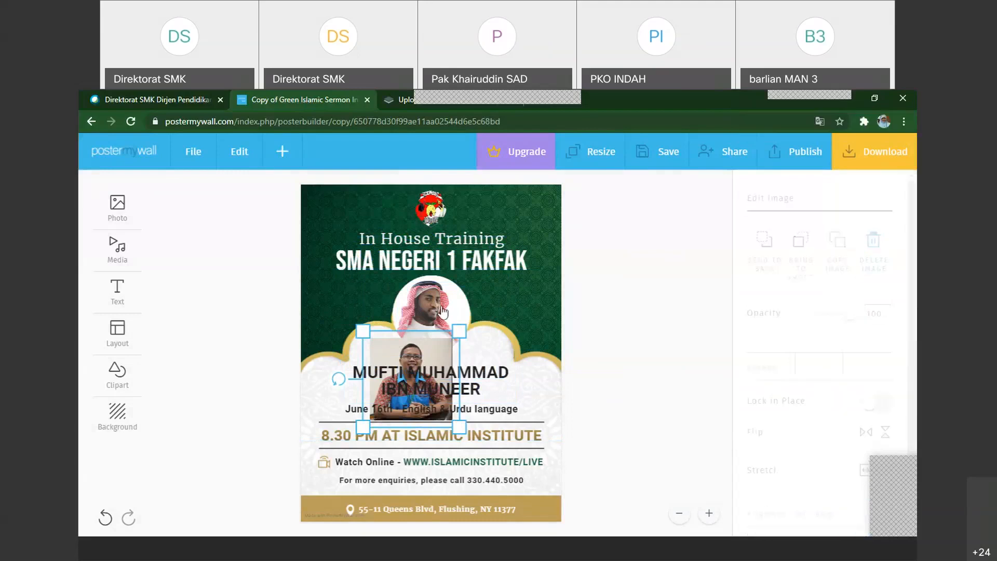
# Replace the round template portrait with the sideways photo of the man behind a name sign from My Photos, cropped to leave out the sign
pyautogui.click(443, 318)
pyautogui.click(429, 359)
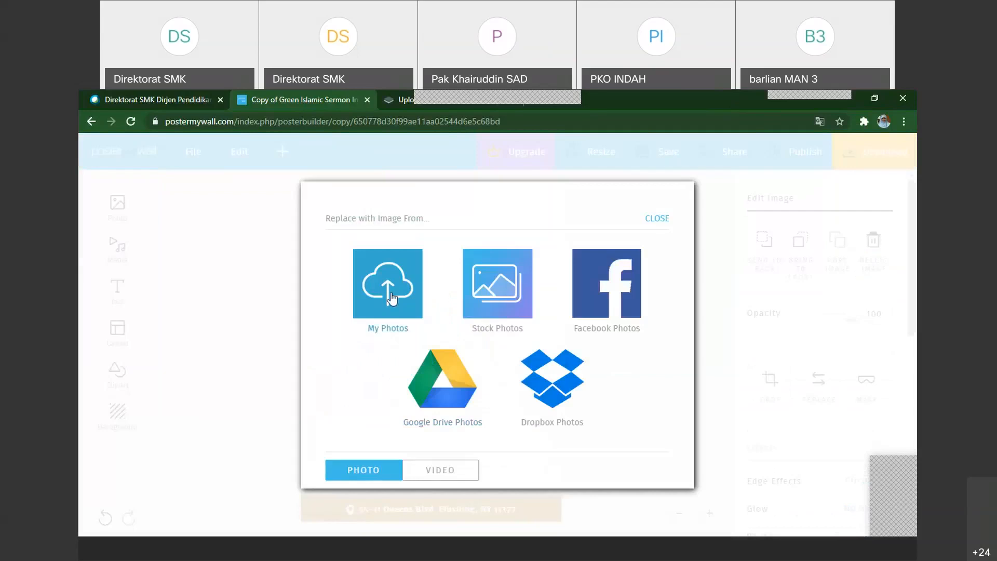
pyautogui.click(391, 299)
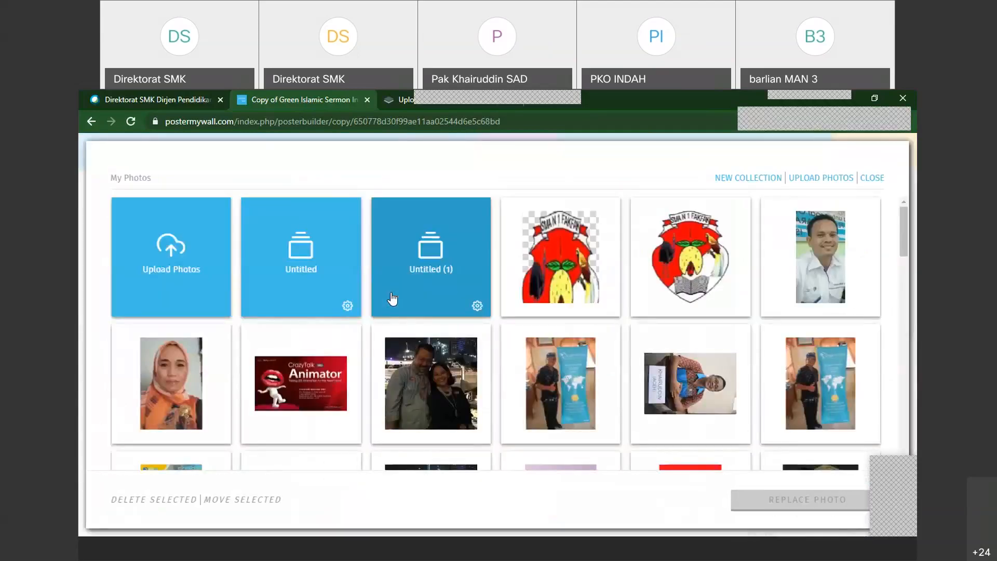
pyautogui.click(691, 394)
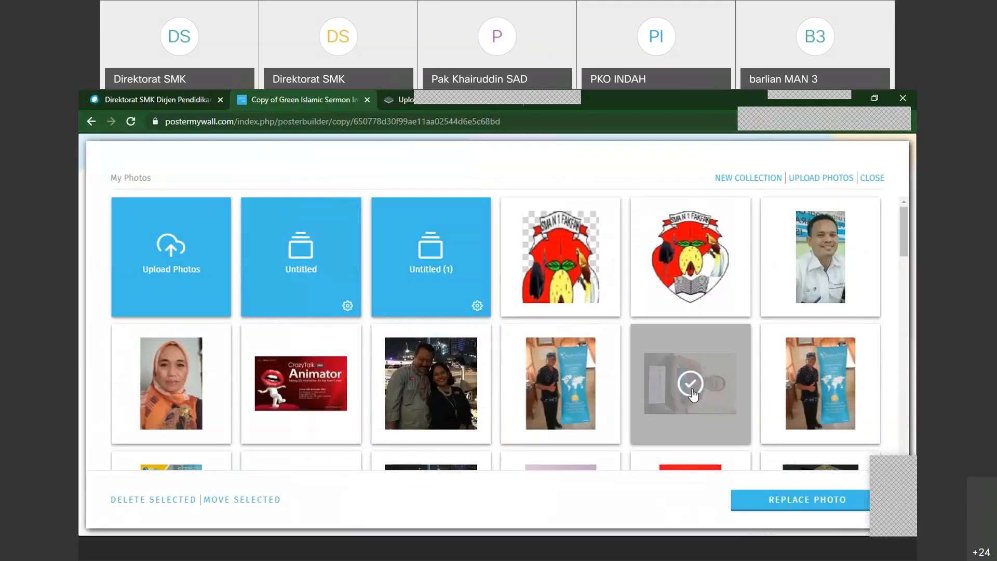
pyautogui.click(784, 501)
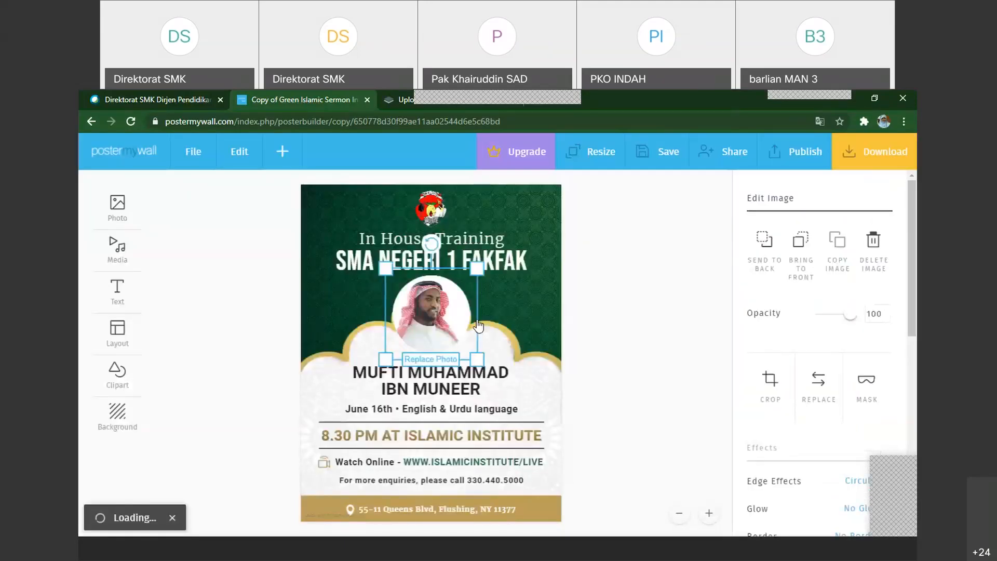
pyautogui.moveTo(531, 349); pyautogui.dragTo(552, 372)
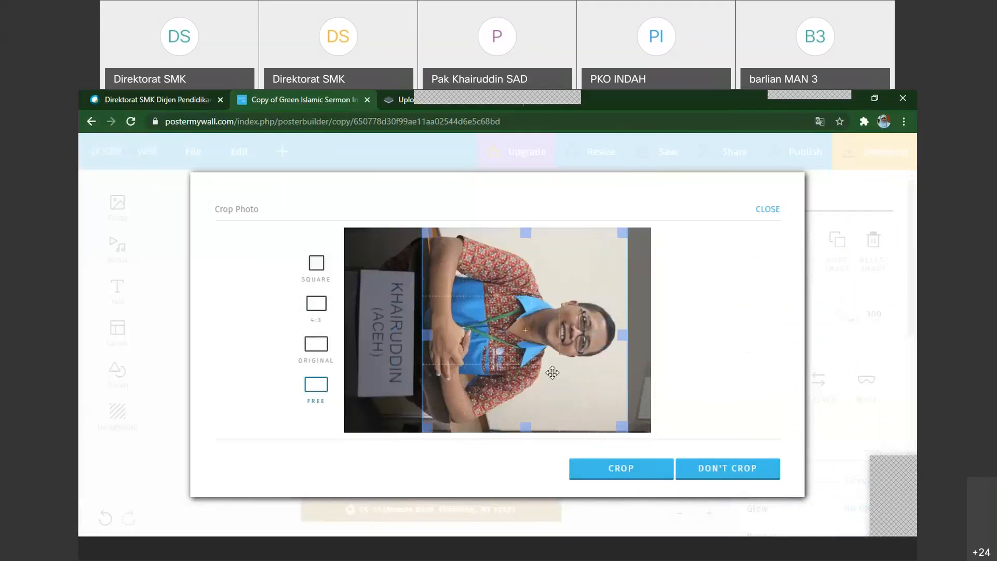
pyautogui.click(639, 474)
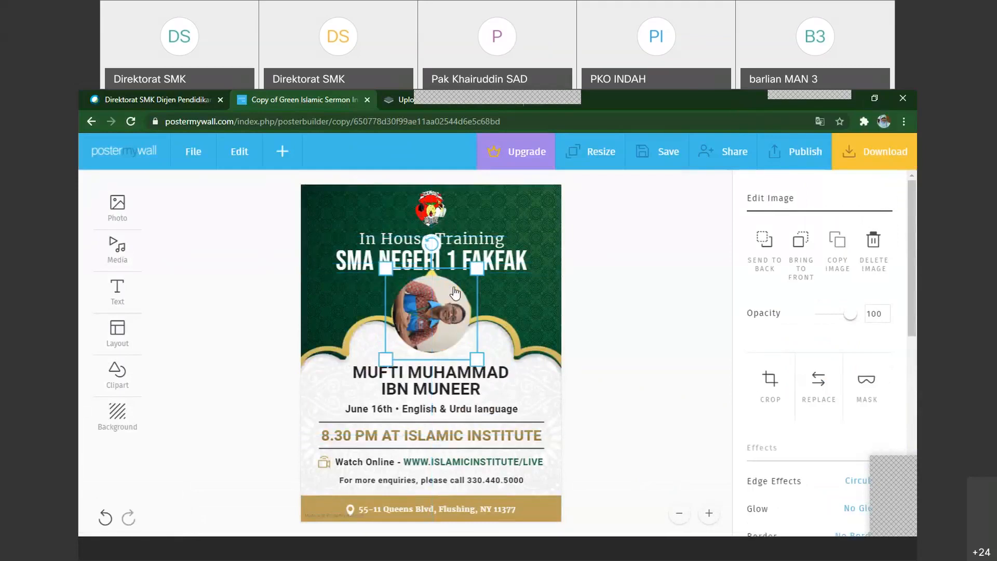
# Rotate the round portrait a quarter turn so the man is upright and adjust its position within the arch
pyautogui.moveTo(431, 243); pyautogui.dragTo(394, 314)
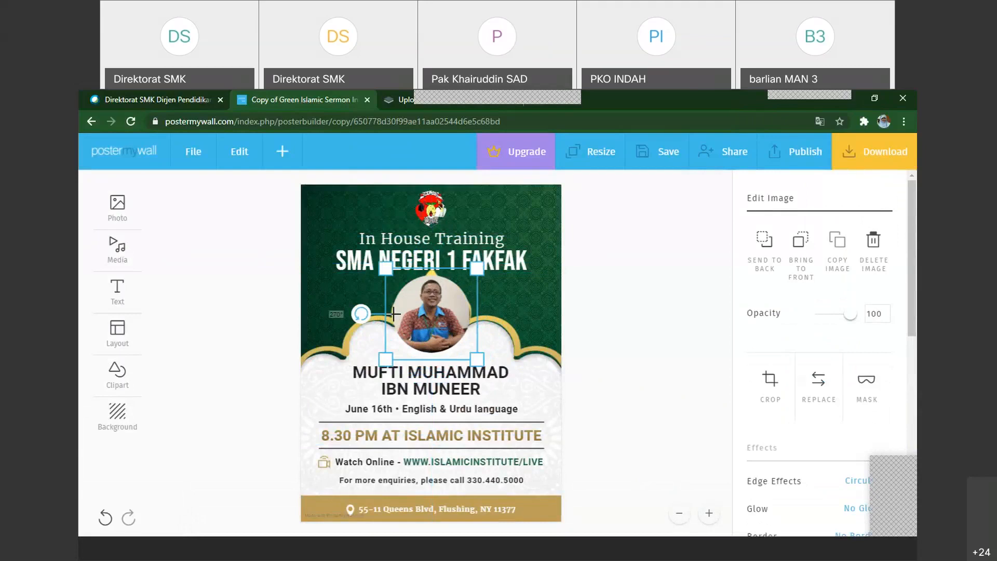
pyautogui.click(435, 330)
pyautogui.moveTo(464, 327); pyautogui.dragTo(441, 323)
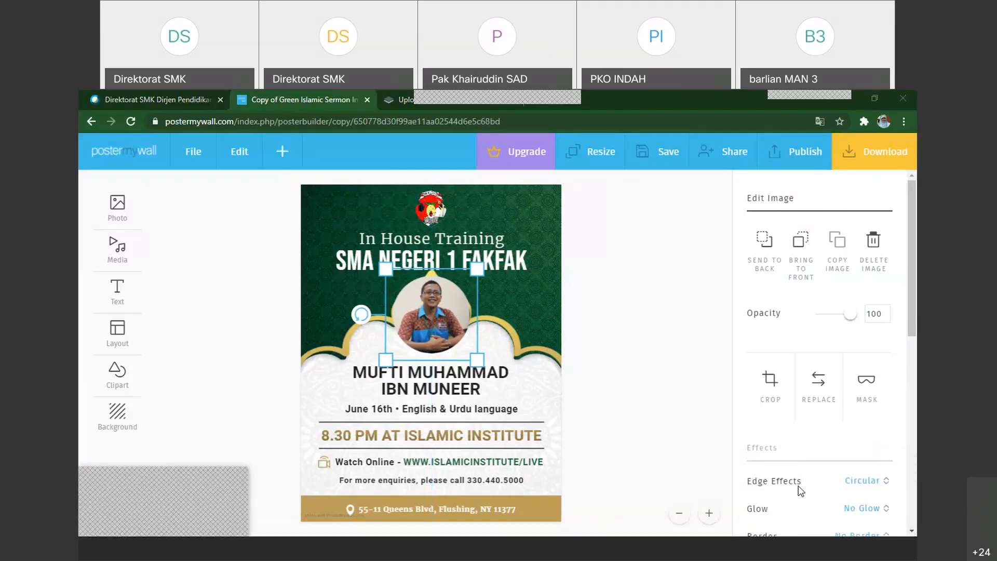
# Try the Oval, Rectangle, Gradient and Curved edge effects in turn on the portrait photo
pyautogui.click(886, 483)
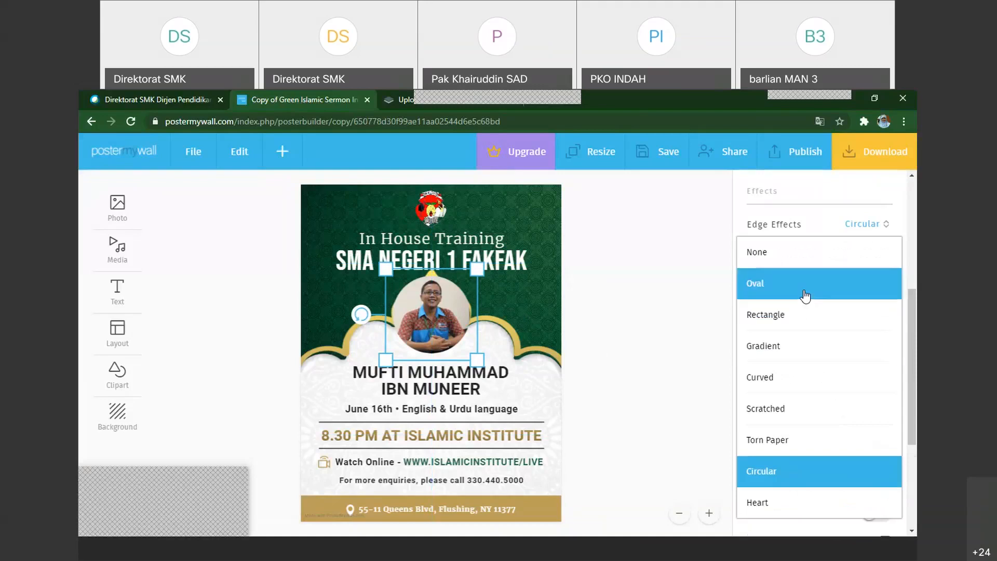
pyautogui.click(804, 296)
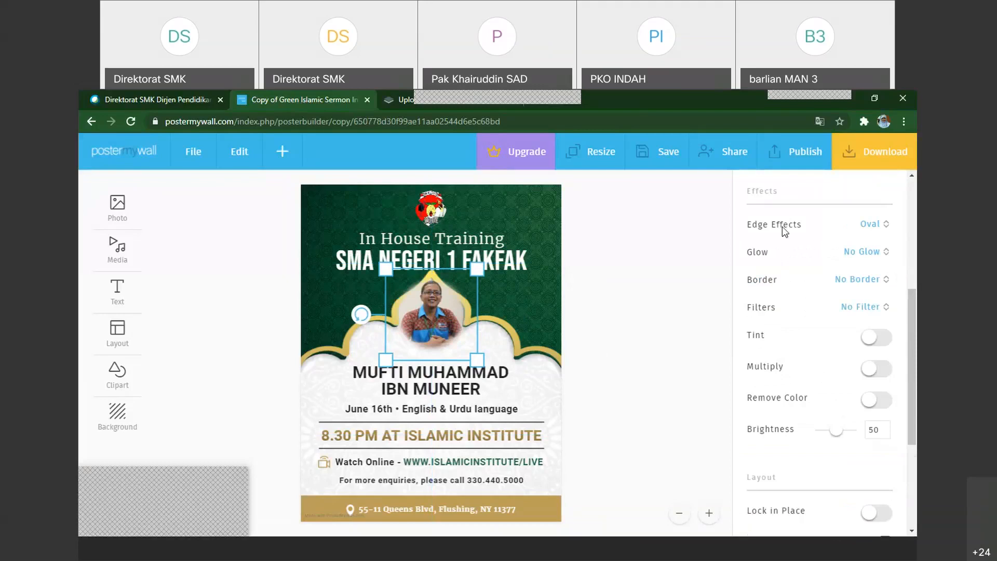
pyautogui.click(877, 229)
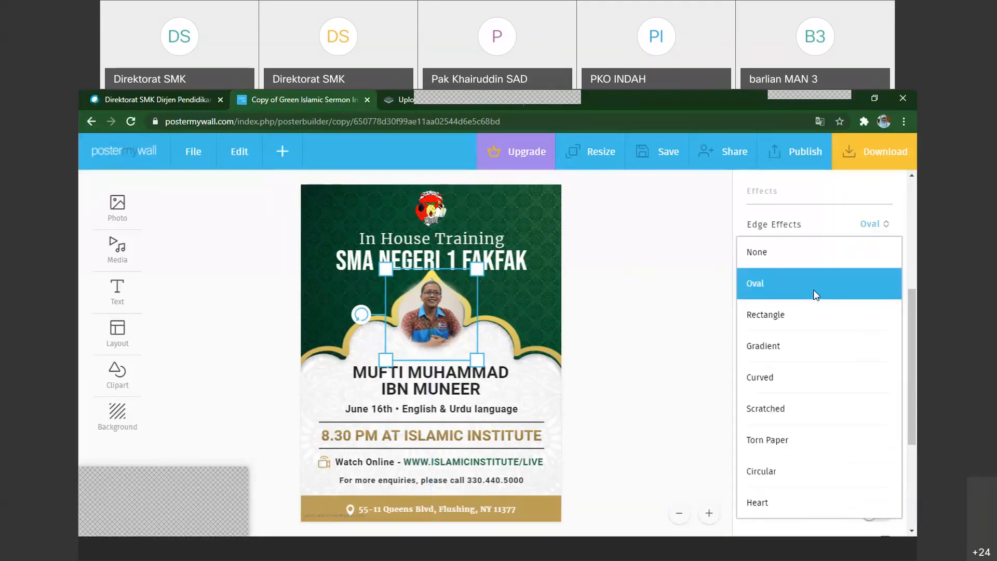
pyautogui.click(776, 314)
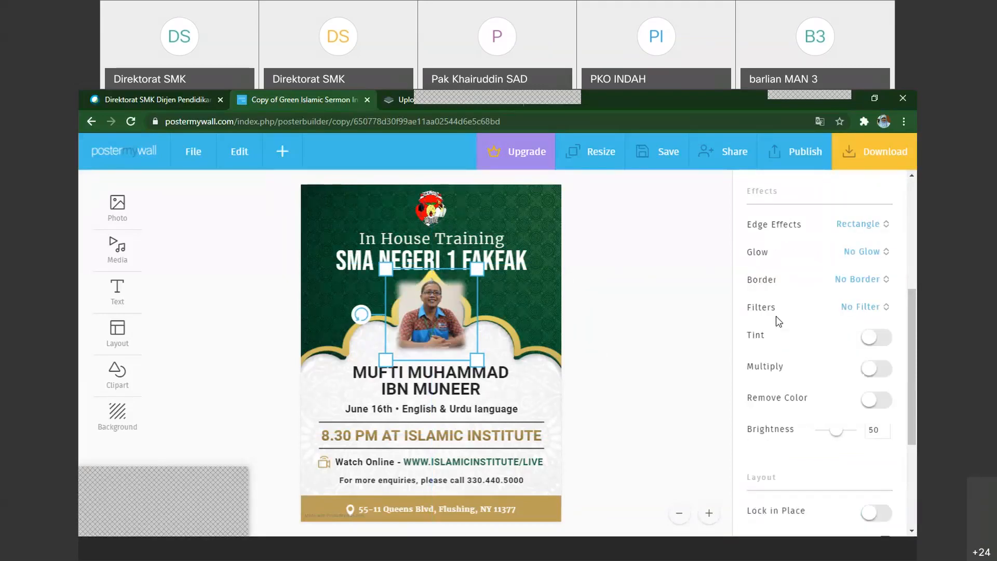
pyautogui.click(885, 227)
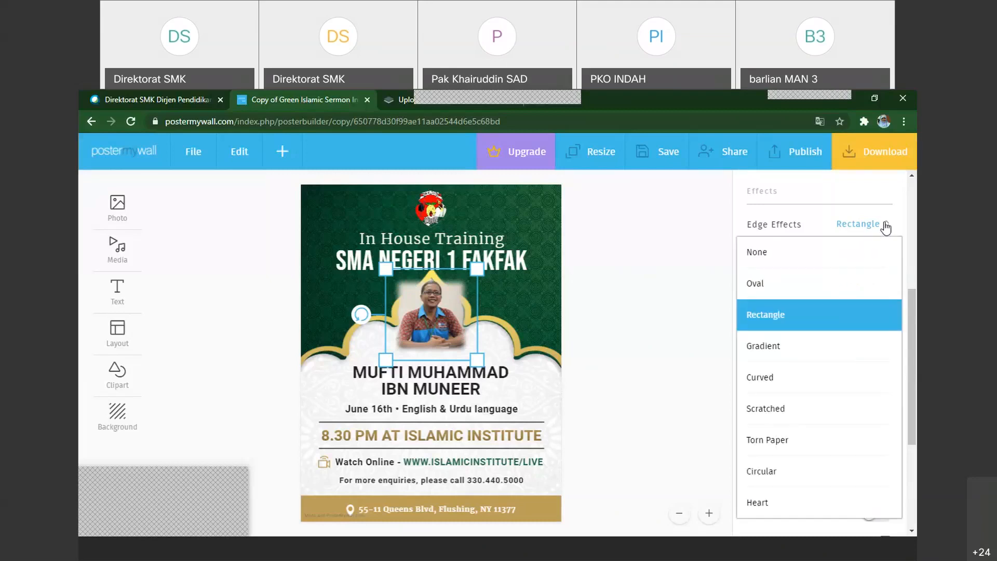
pyautogui.click(775, 347)
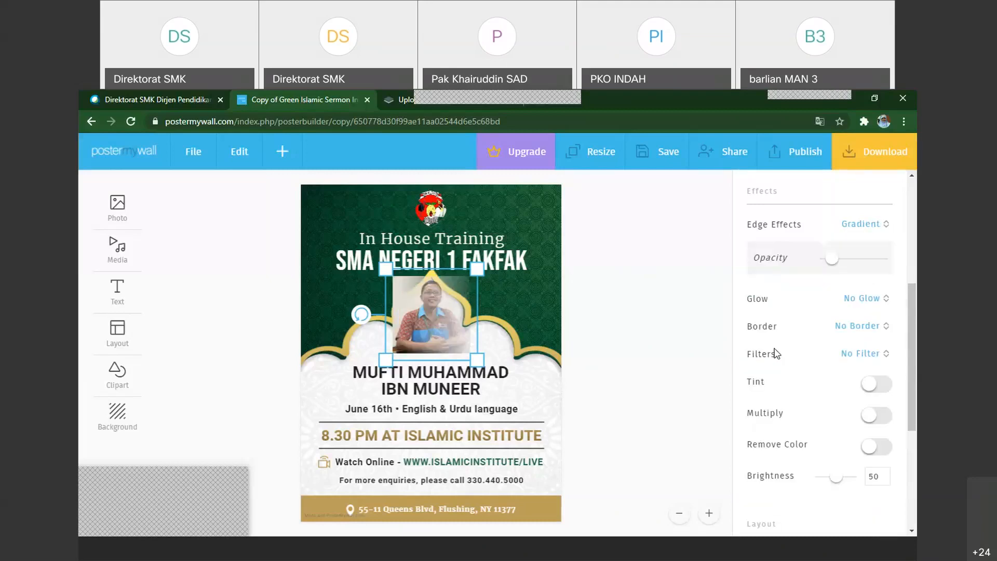
pyautogui.click(871, 225)
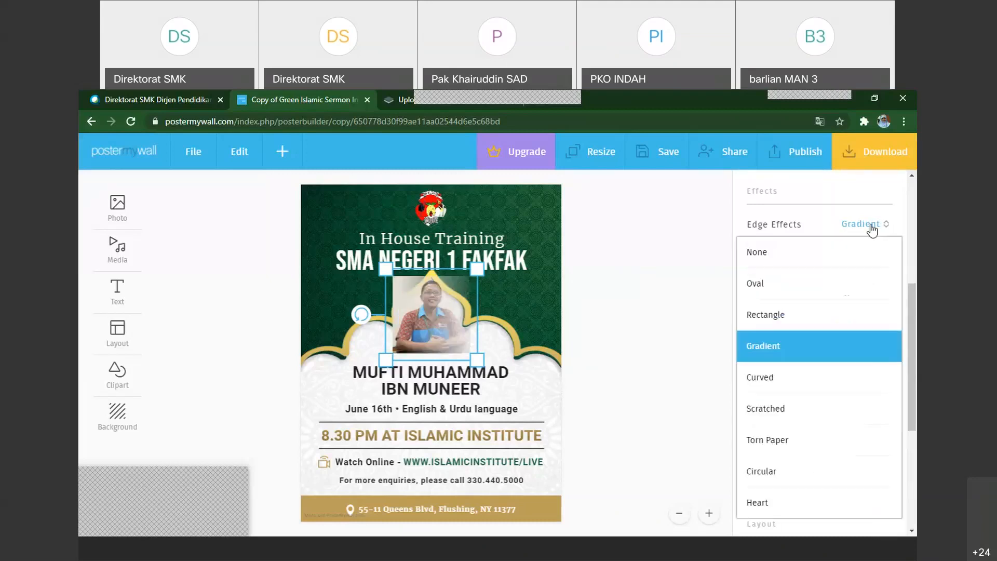
pyautogui.click(758, 378)
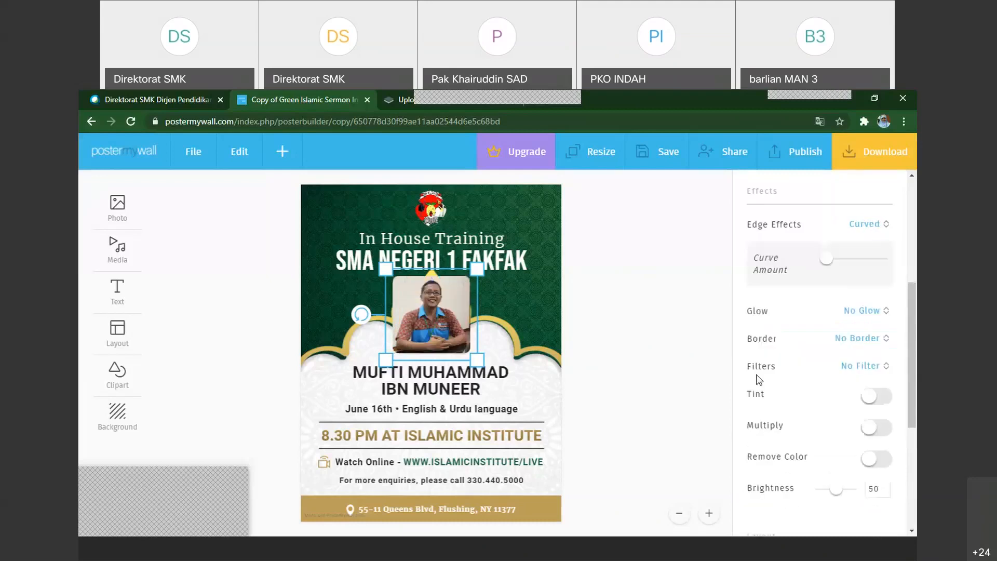
# Try the Scratched, Torn Paper and Heart edge effects in turn on the portrait photo
pyautogui.click(882, 227)
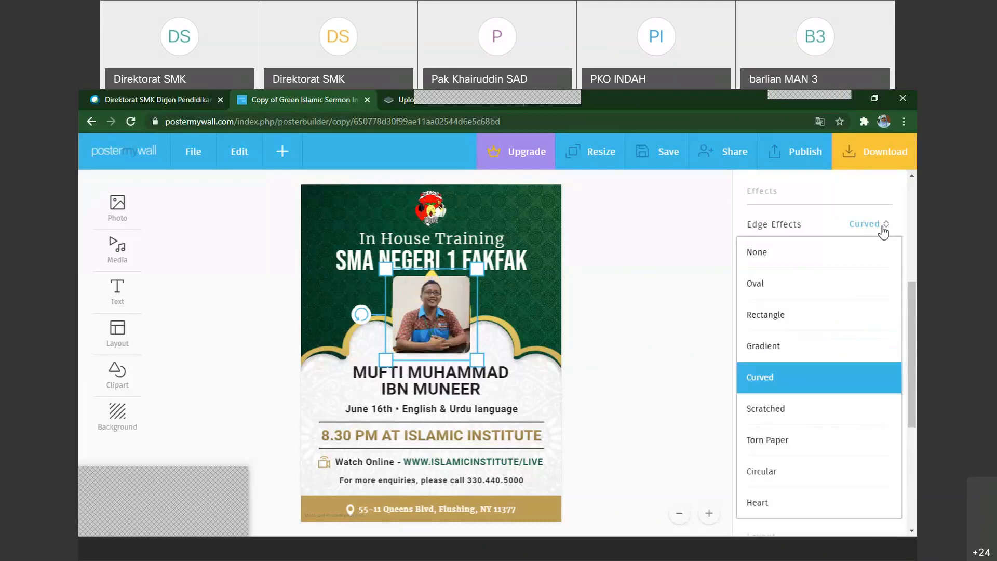
pyautogui.click(766, 409)
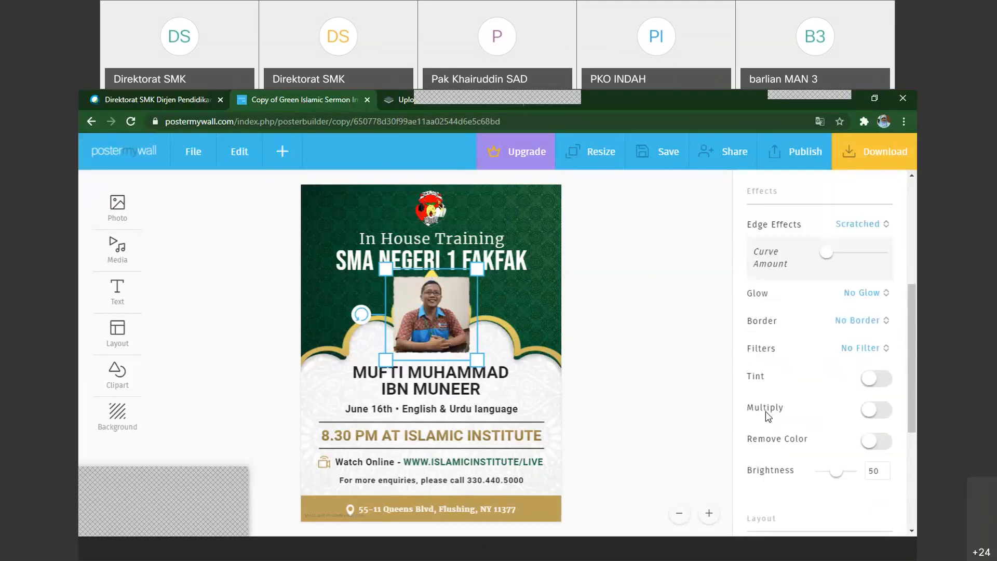
pyautogui.click(867, 227)
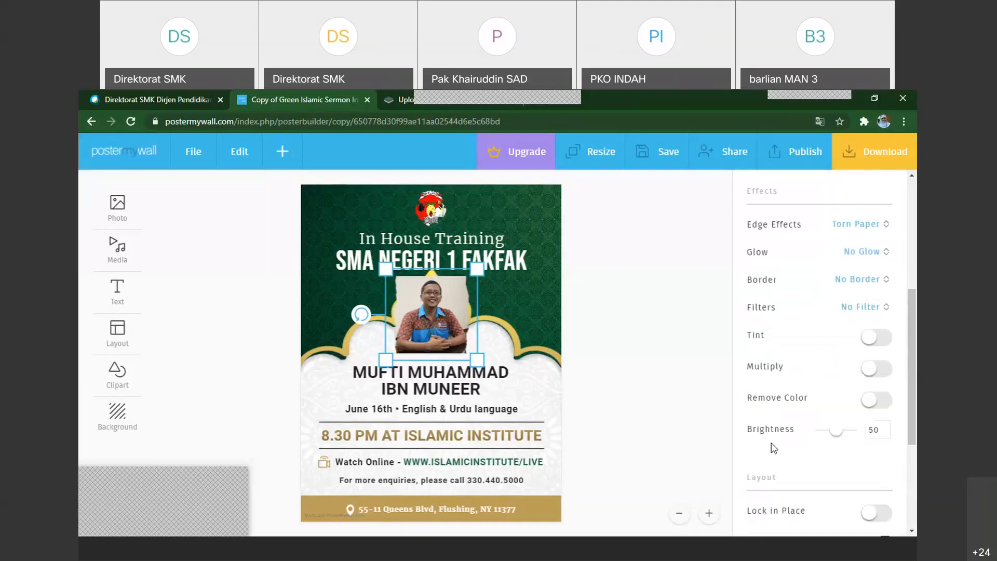
pyautogui.click(869, 225)
pyautogui.scroll(-1, 819, 461)
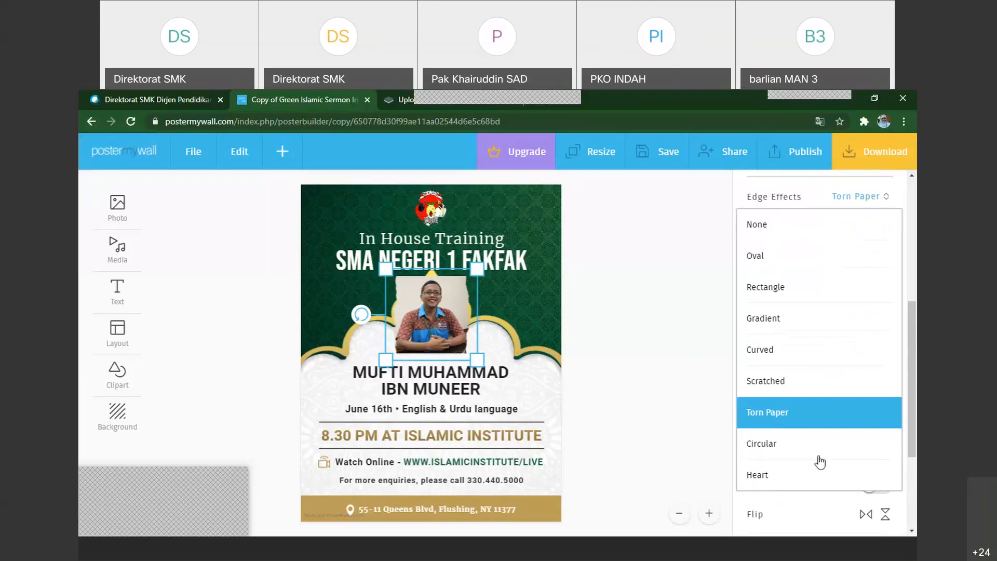
pyautogui.scroll(-1, 819, 462)
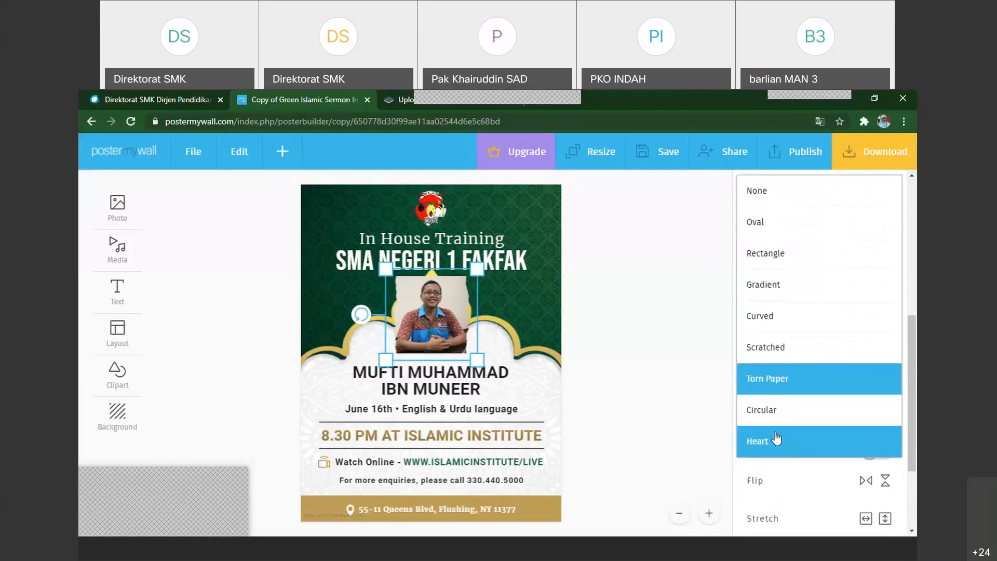
pyautogui.click(776, 439)
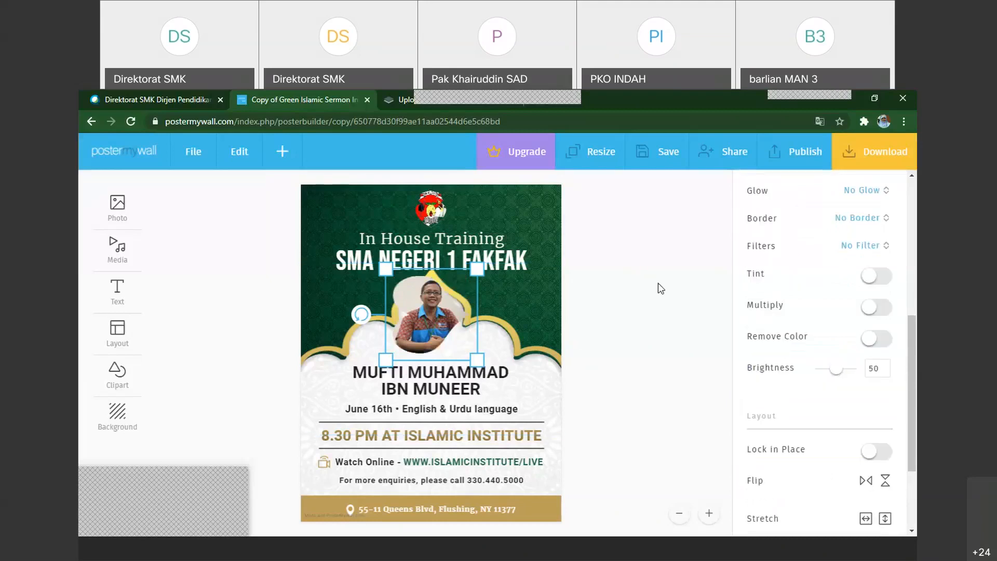
# Set the portrait photo's edge effect to Circular and nudge the portrait slightly to the right within the arch
pyautogui.click(877, 200)
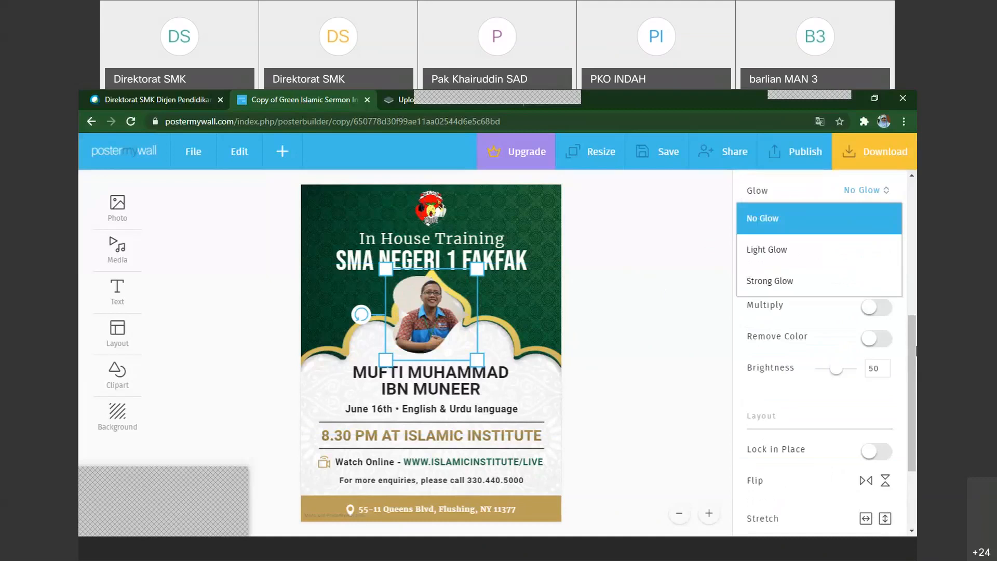
pyautogui.click(723, 287)
pyautogui.click(436, 314)
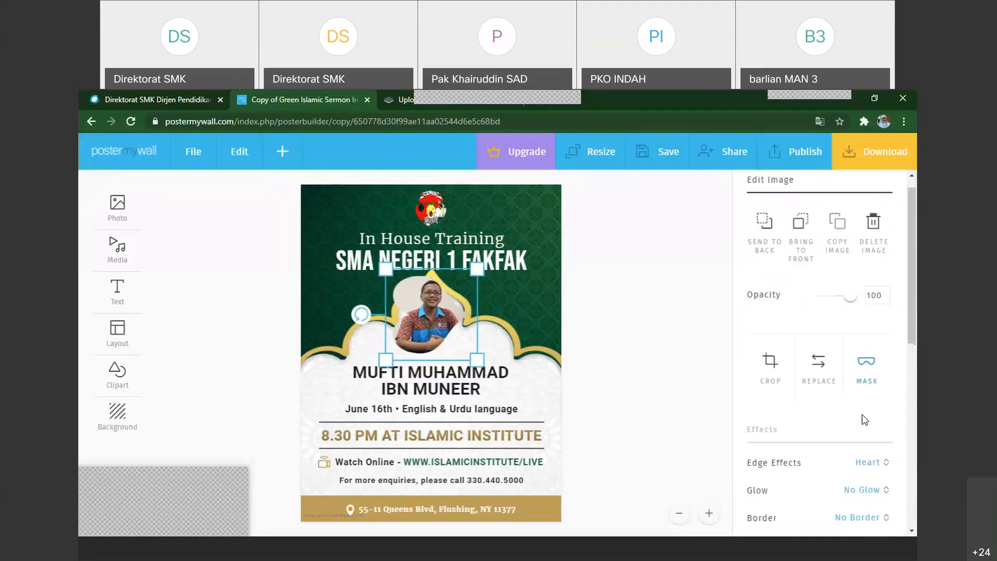
pyautogui.scroll(-1, 863, 418)
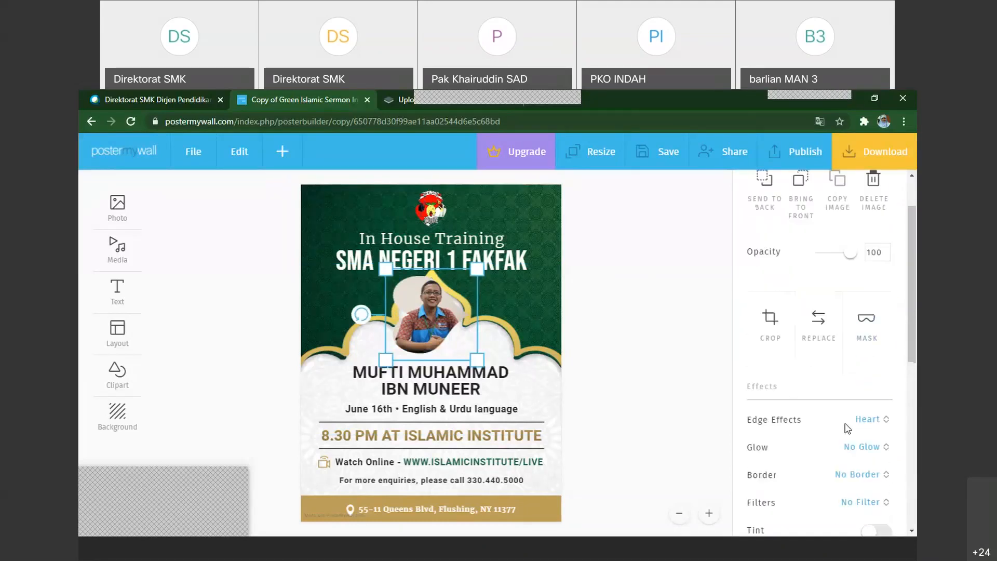
pyautogui.click(875, 425)
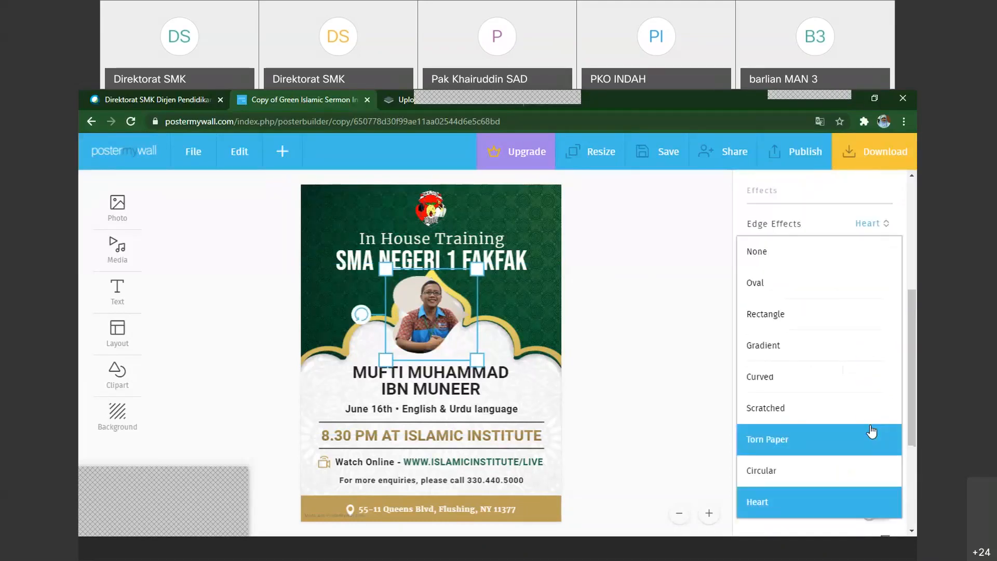
pyautogui.click(762, 475)
pyautogui.click(664, 363)
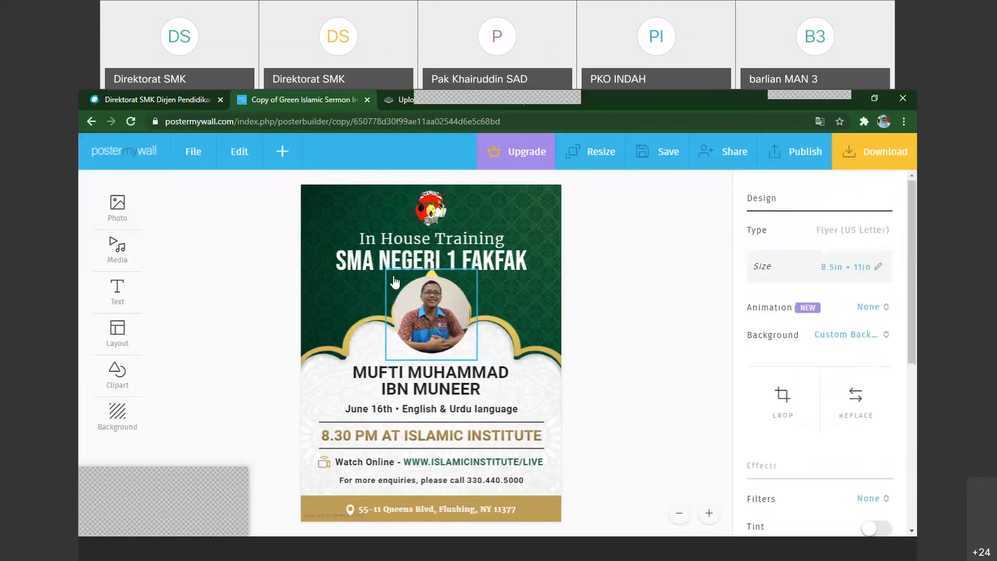
pyautogui.moveTo(394, 281); pyautogui.dragTo(419, 289)
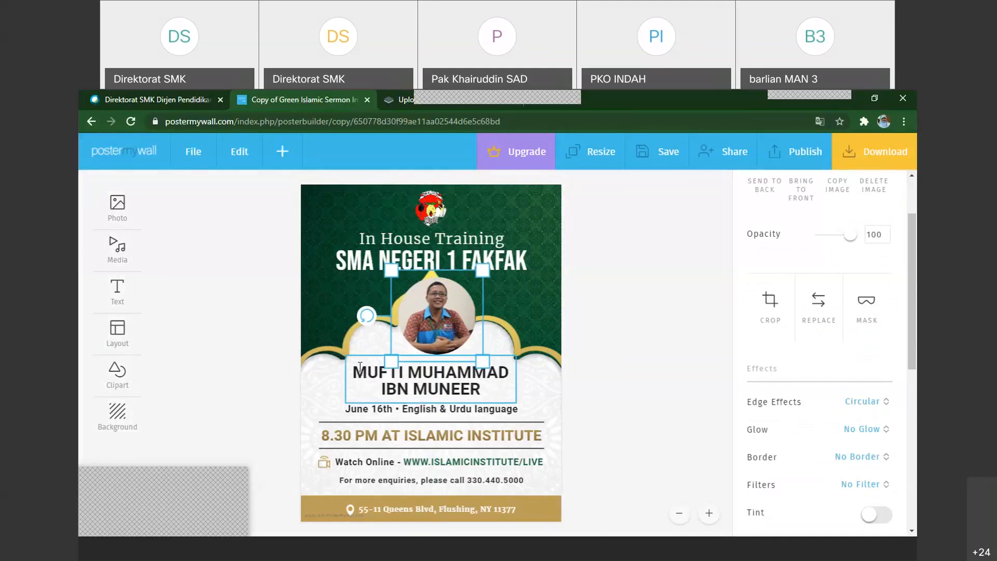
# Replace the template speaker name below the portrait with the presenter's own name followed by the degree M.Pd
pyautogui.moveTo(360, 367)
pyautogui.mouseDown()
pyautogui.moveTo(478, 393)
pyautogui.moveTo(411, 393)
pyautogui.moveTo(353, 378)
pyautogui.mouseUp()
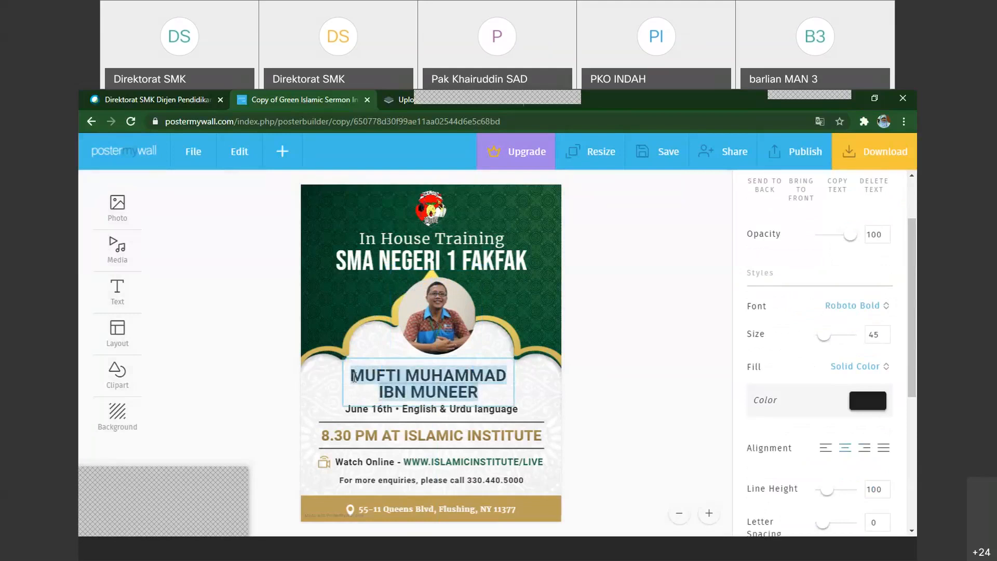
pyautogui.write('Kha')
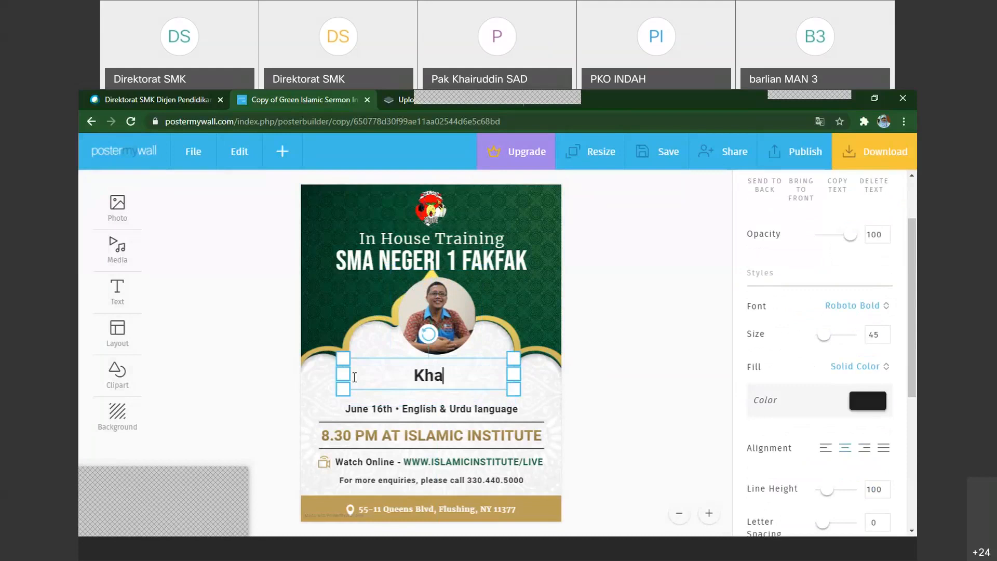
pyautogui.write('iruddin')
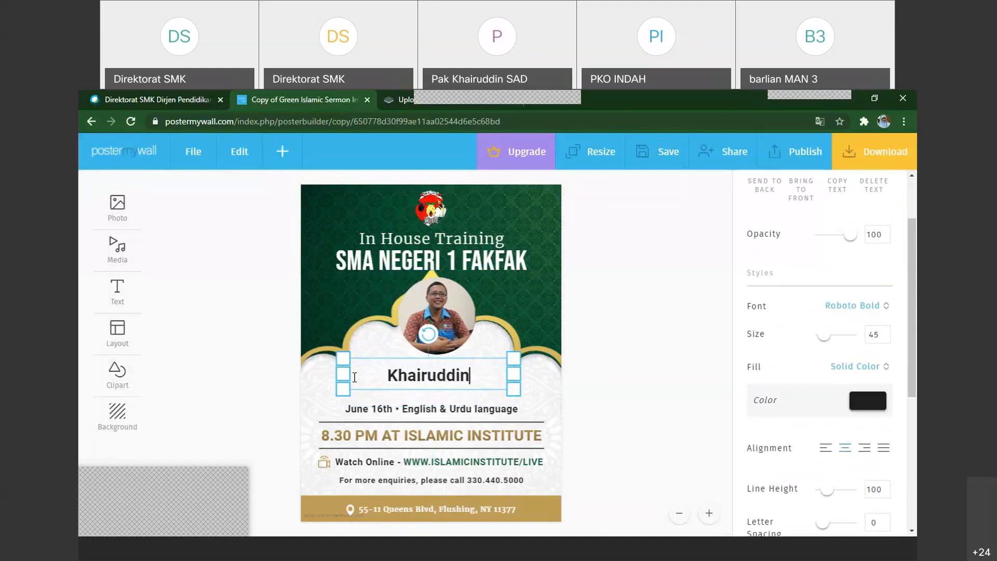
pyautogui.write(', M.Pd')
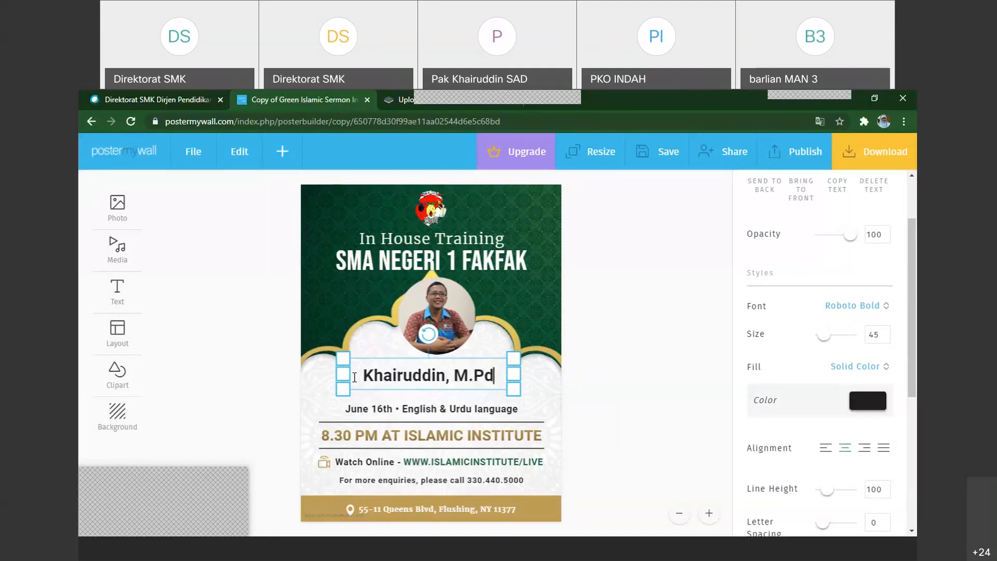
pyautogui.write('.')
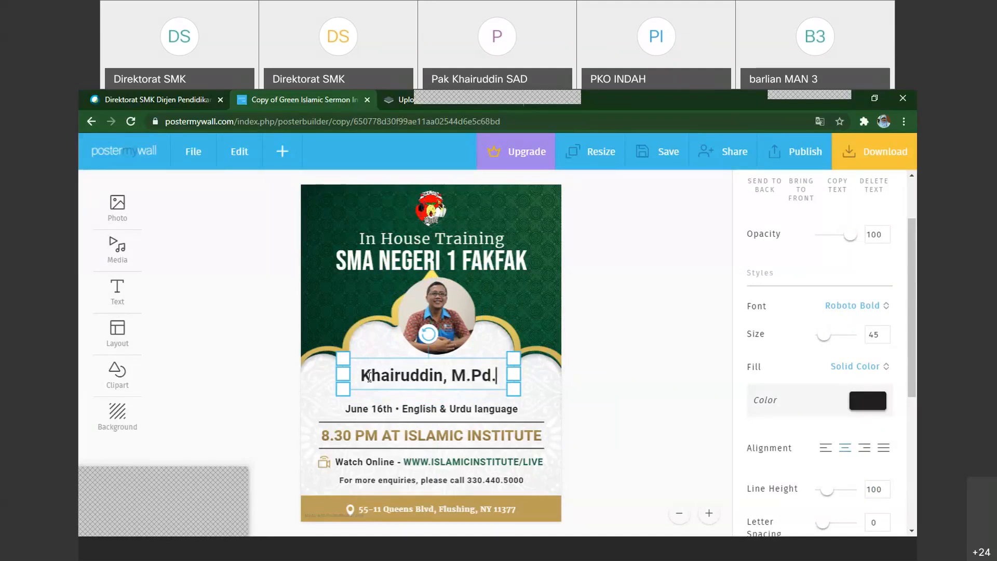
pyautogui.press('Escape')
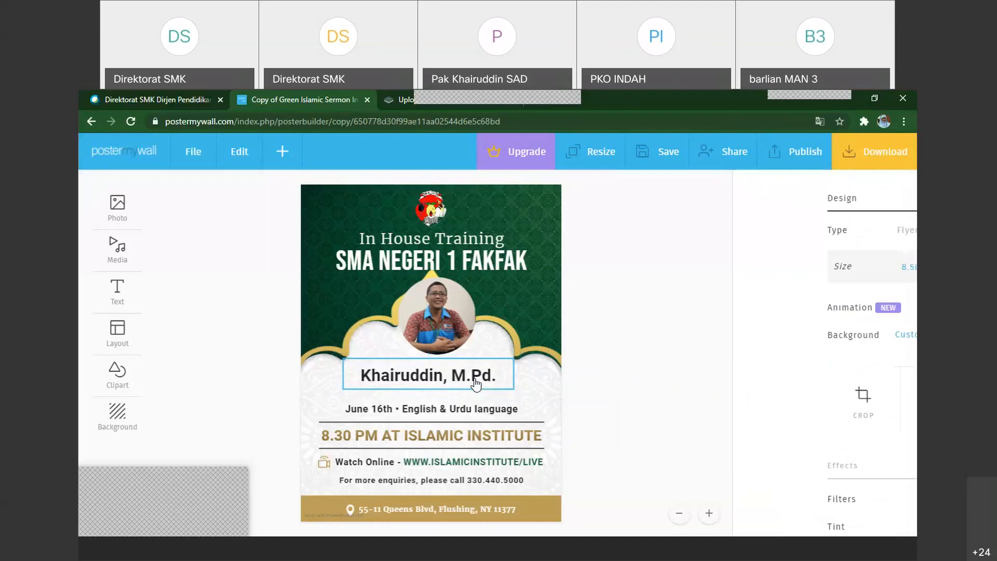
# Set the font of the speaker name below the portrait to Sancreek
pyautogui.click(475, 383)
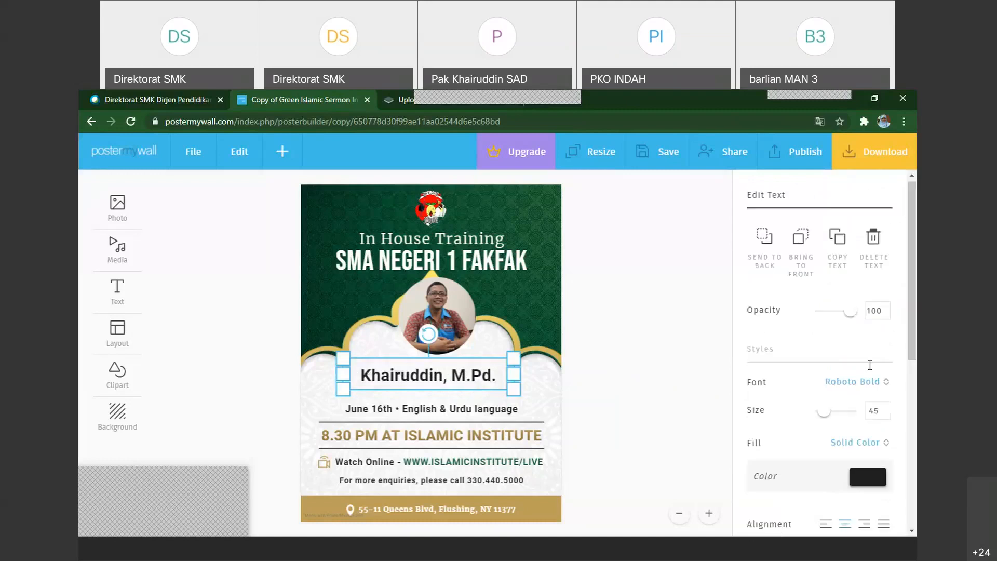
pyautogui.click(884, 383)
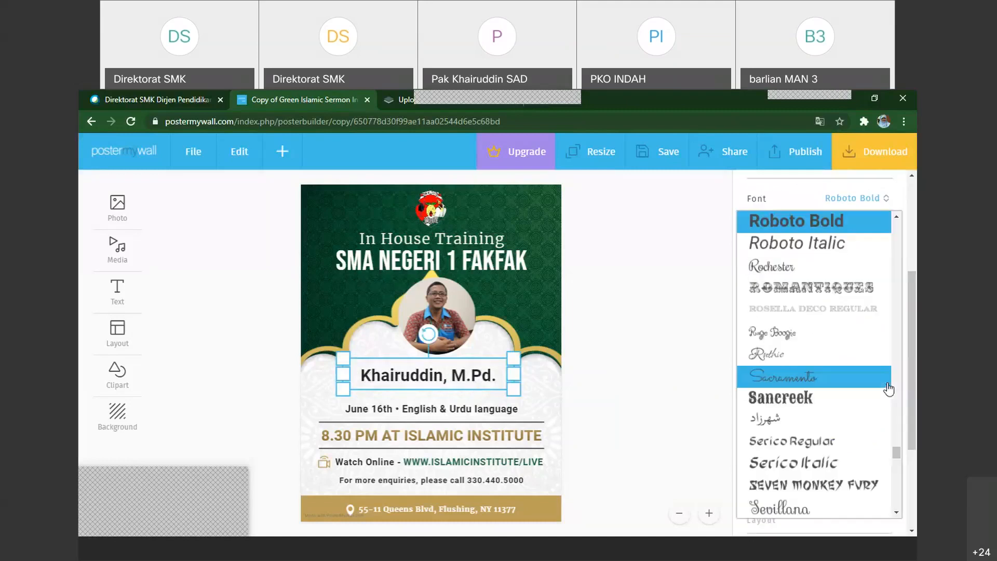
pyautogui.click(798, 403)
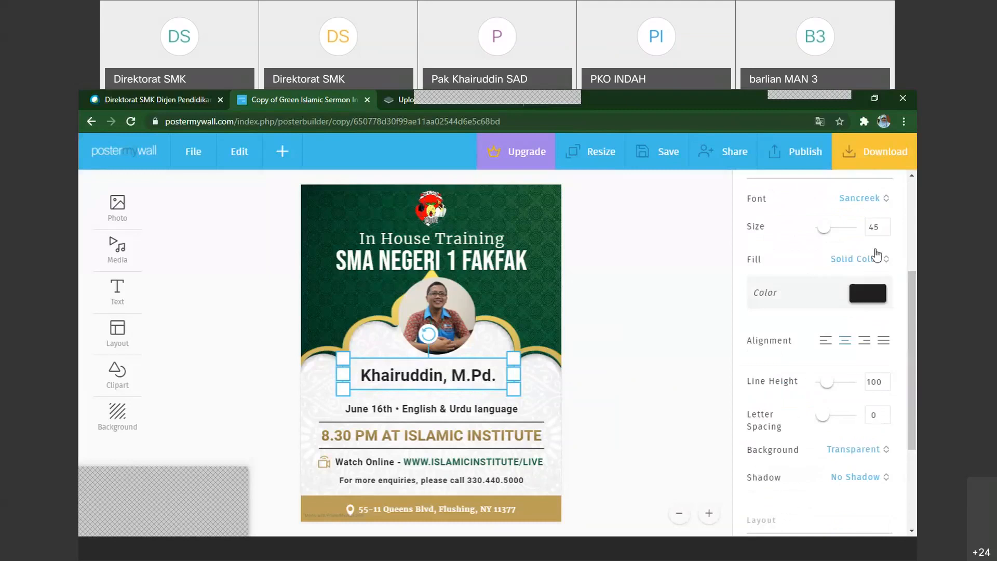
# Change the speaker name's font to Adigiana Extreme and deselect the text
pyautogui.click(888, 203)
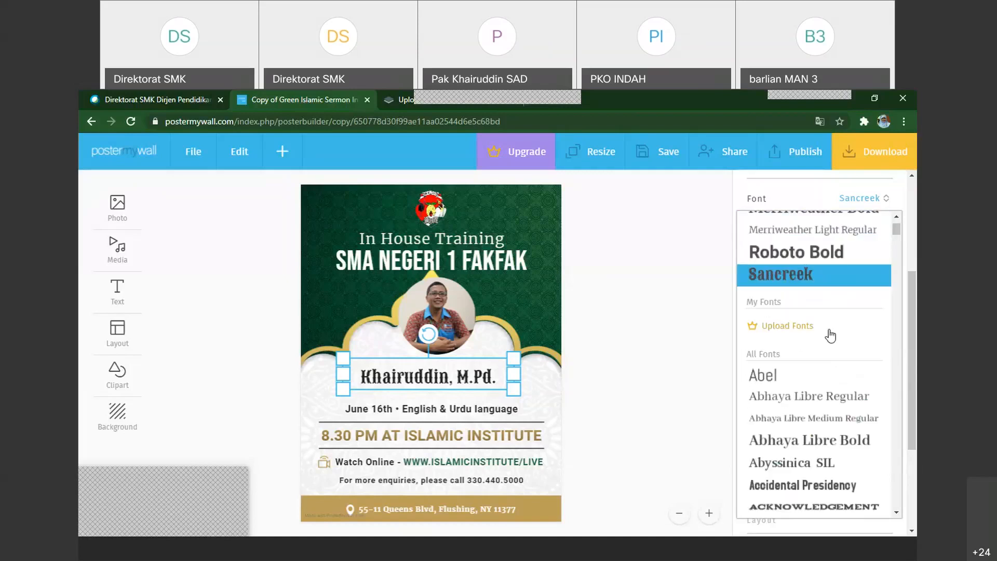
pyautogui.scroll(-1, 810, 456)
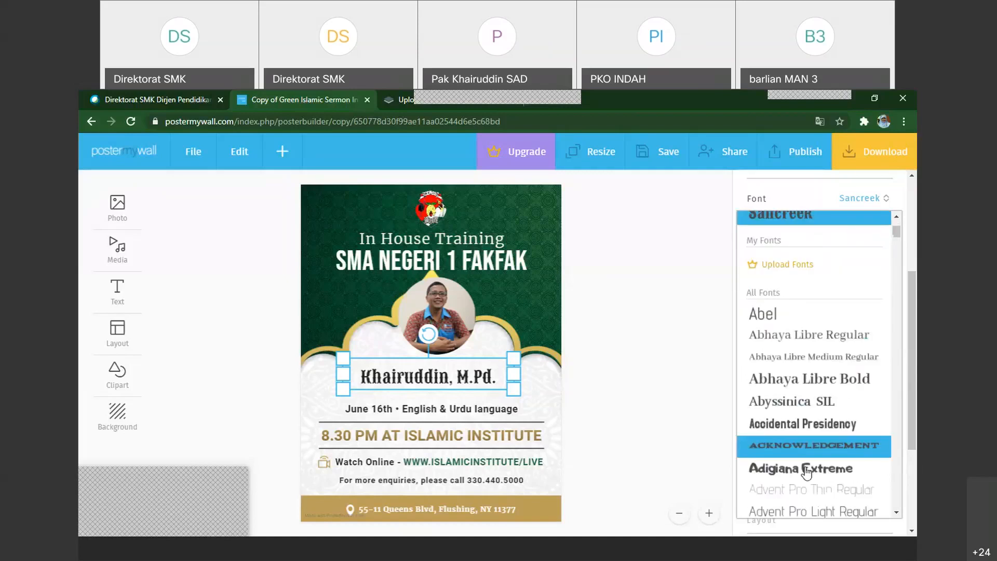
pyautogui.click(806, 470)
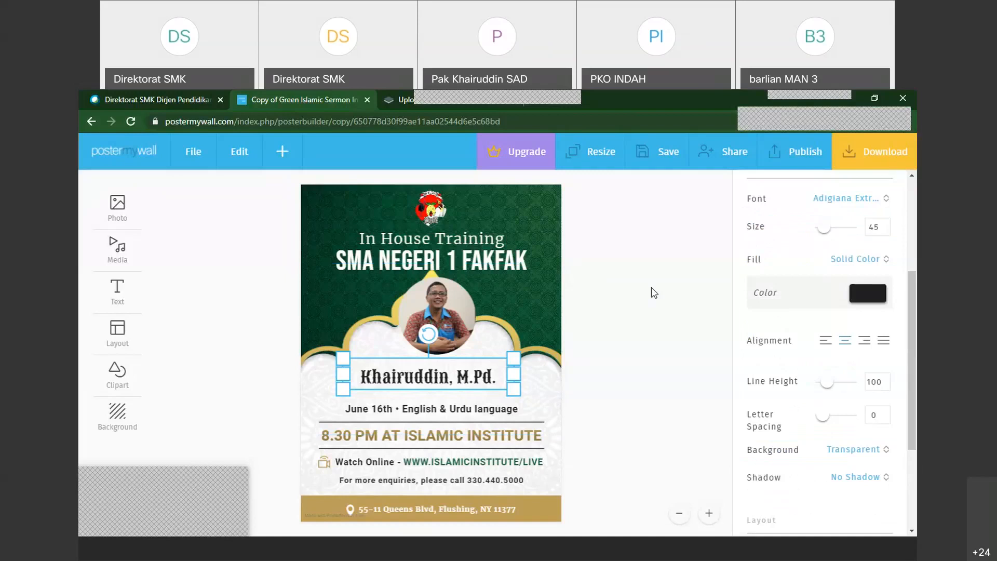
pyautogui.click(429, 425)
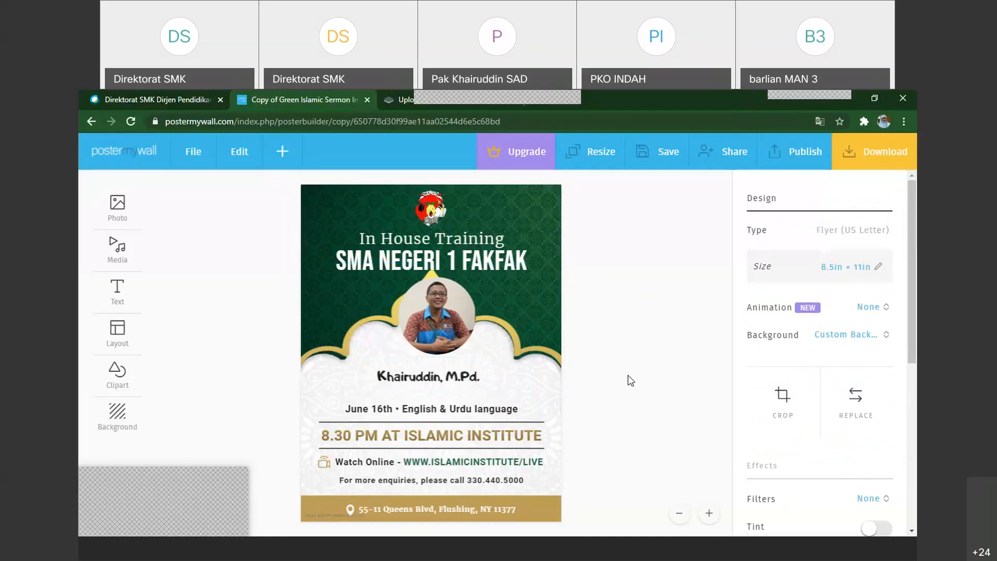
# Add a plain text box and place it at the flyer's top, over the logo's left side
pyautogui.click(287, 160)
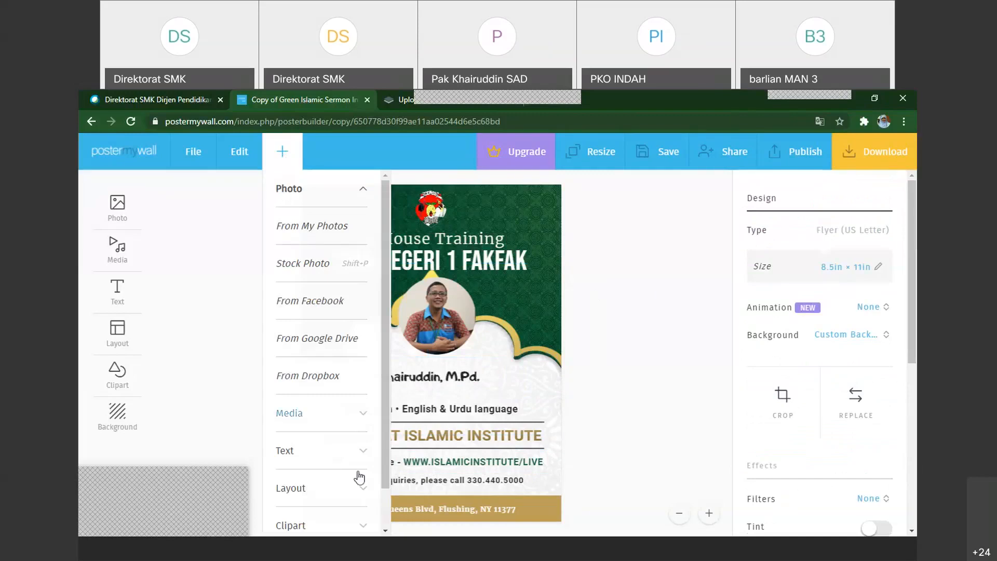
pyautogui.click(285, 451)
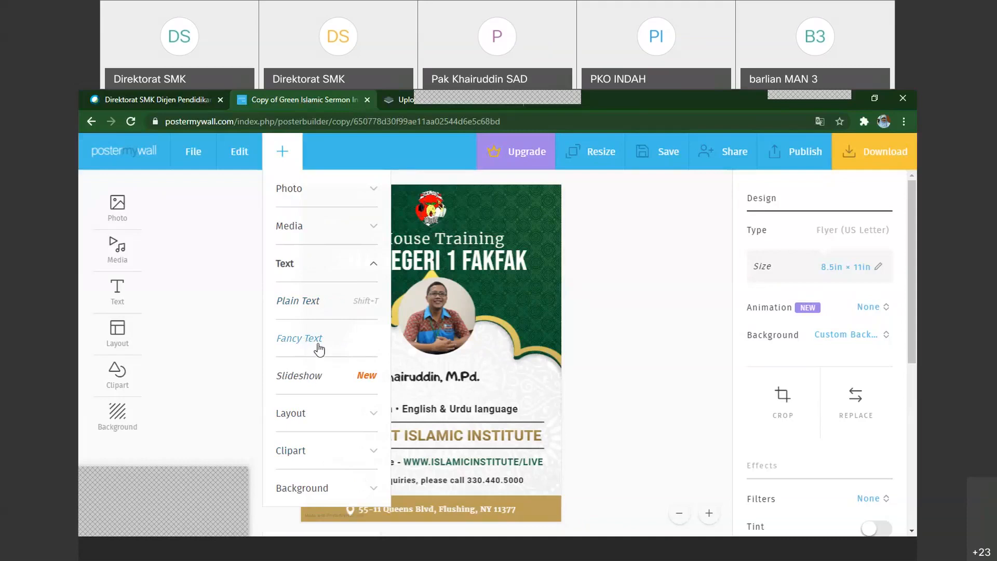
pyautogui.click(311, 307)
pyautogui.moveTo(369, 247); pyautogui.dragTo(542, 200)
pyautogui.moveTo(388, 244); pyautogui.dragTo(377, 204)
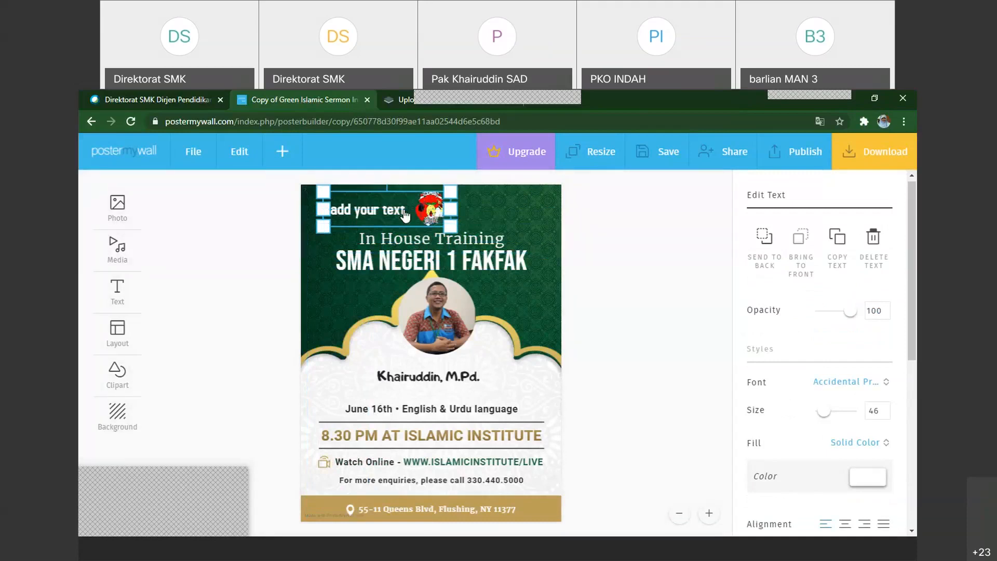
# Start a new fancy text and choose the Techno effect for it
pyautogui.click(283, 157)
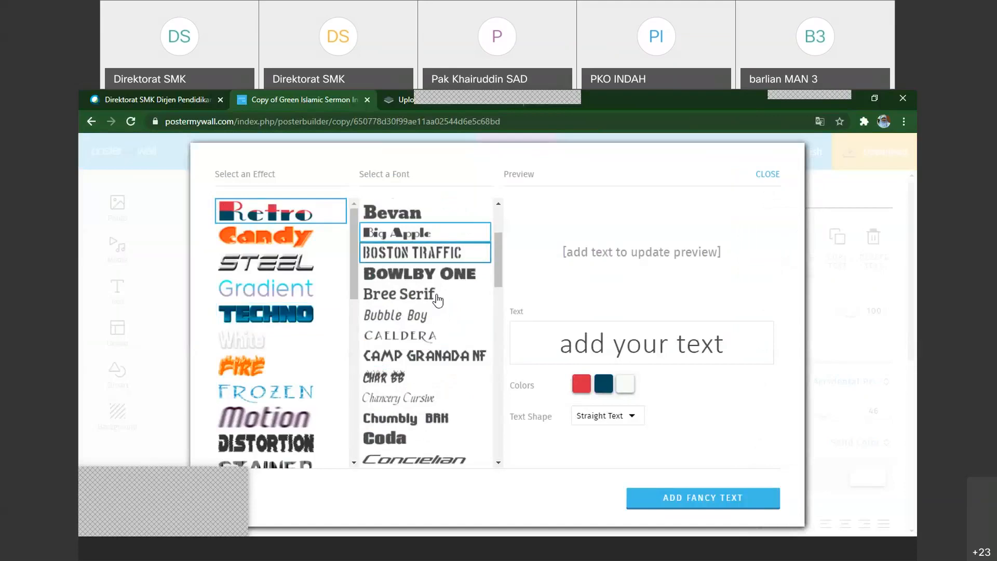
pyautogui.scroll(-3, 438, 300)
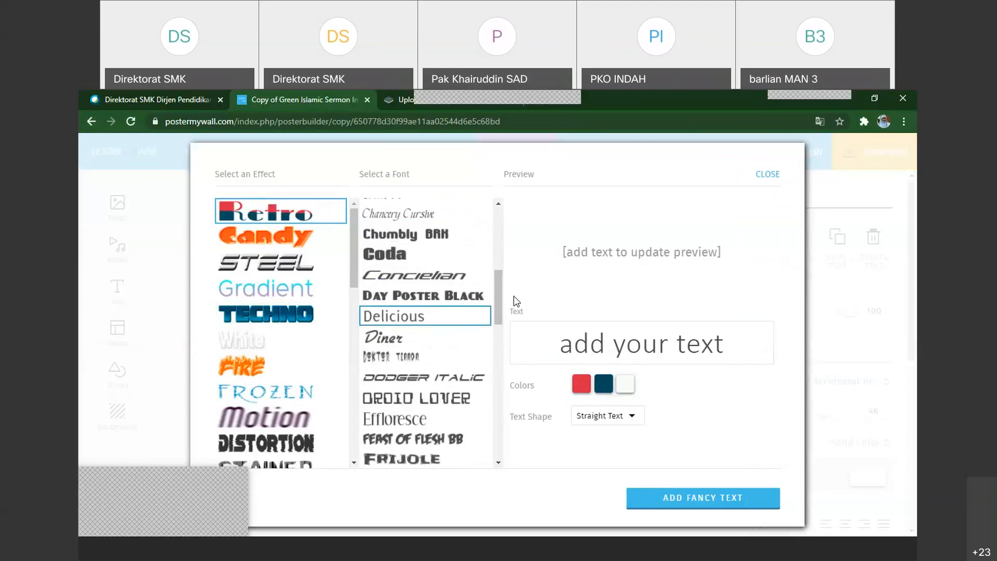
pyautogui.moveTo(498, 320); pyautogui.dragTo(279, 328)
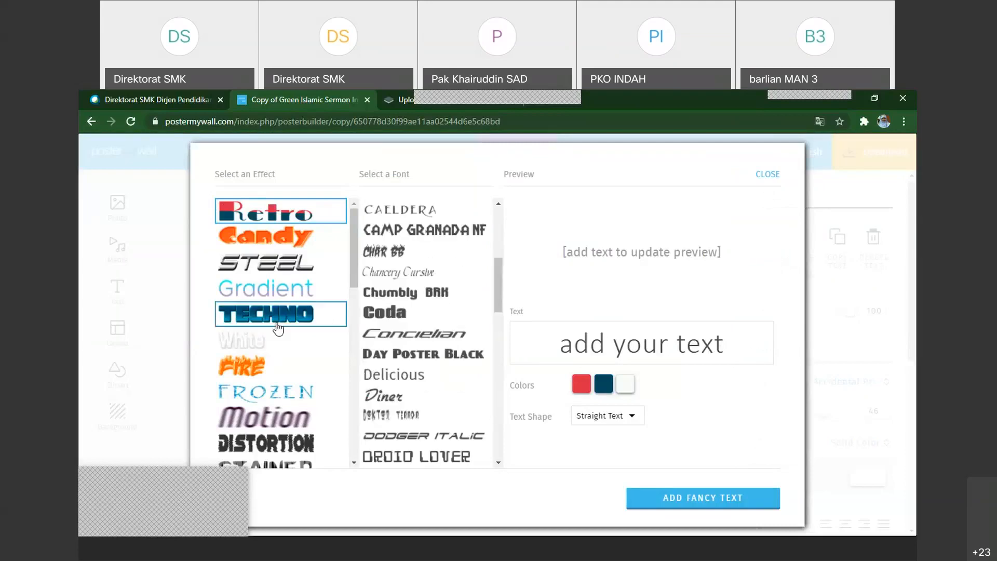
pyautogui.click(278, 328)
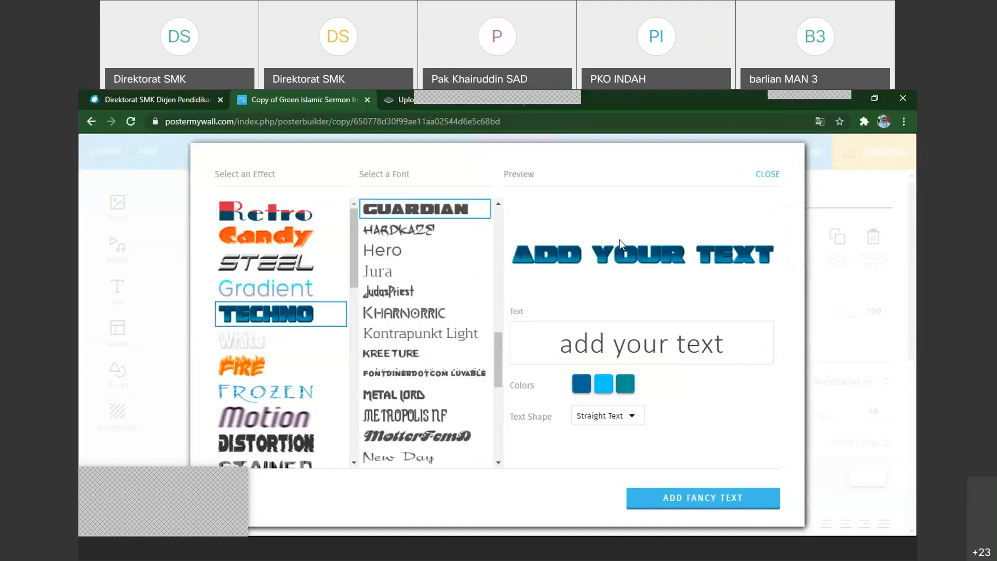
# Replace the fancy text's placeholder wording with Free and add it to the flyer
pyautogui.tripleClick(606, 351)
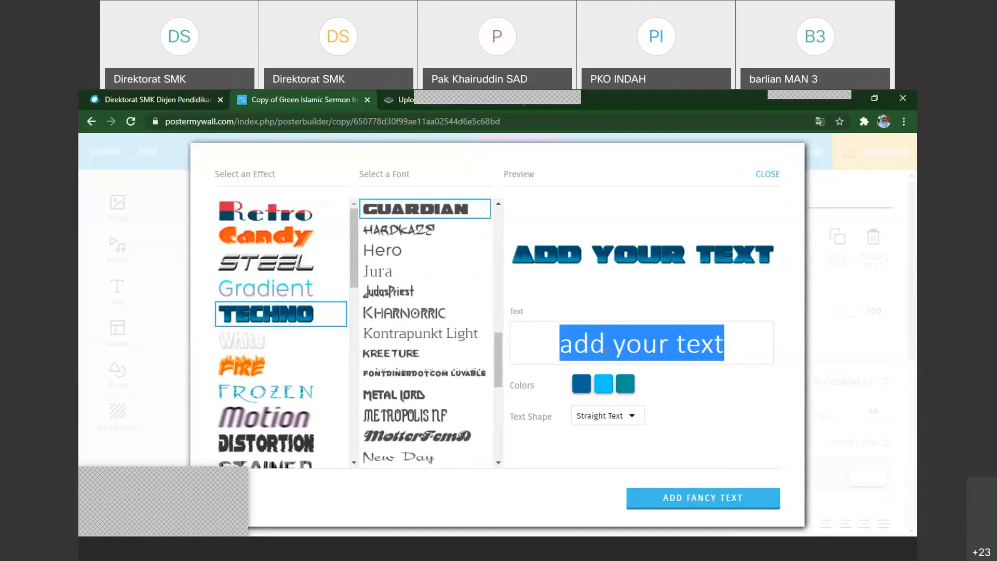
pyautogui.write('S')
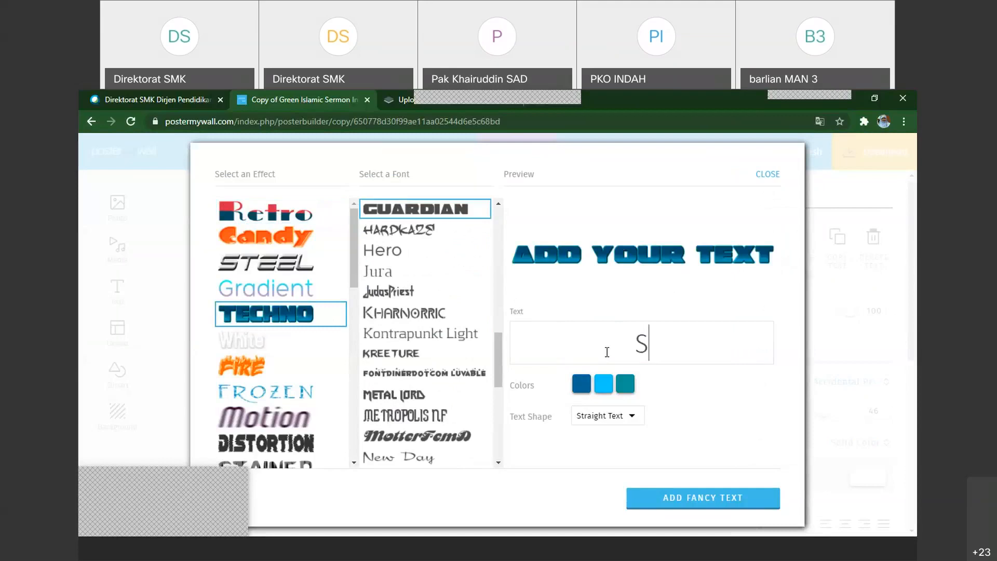
pyautogui.write('ela')
pyautogui.press('BackSpace')
pyautogui.press('BackSpace')
pyautogui.press('BackSpace')
pyautogui.press('BackSpace')
pyautogui.write('Free')
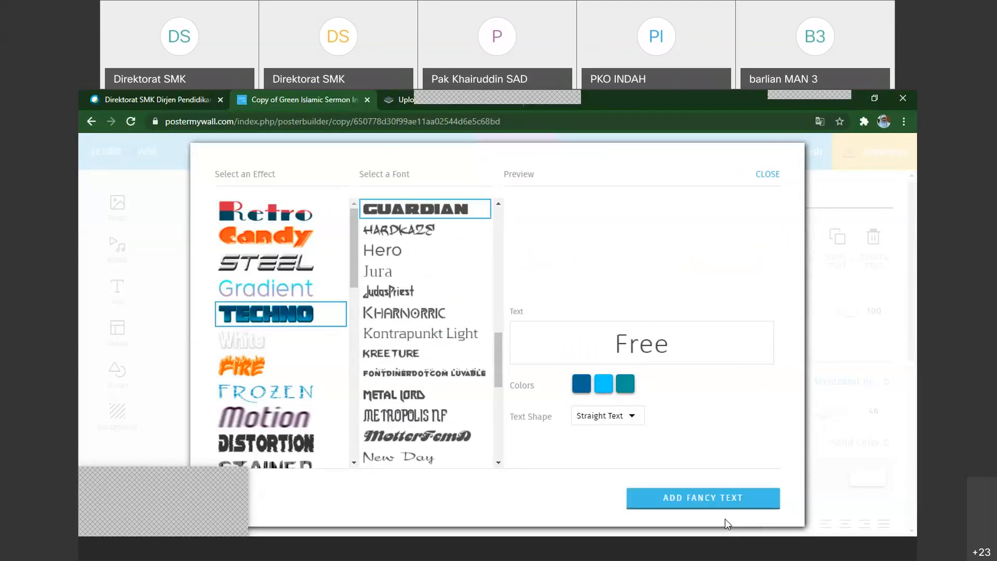
pyautogui.click(704, 499)
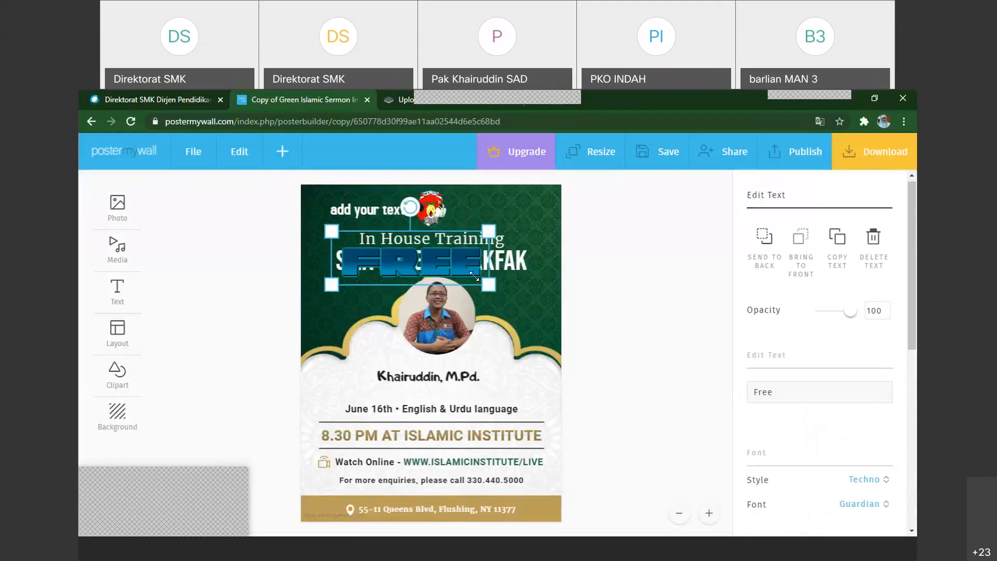
# Shrink the FREE fancy text and move it to the right of the school logo
pyautogui.moveTo(474, 275); pyautogui.dragTo(386, 261)
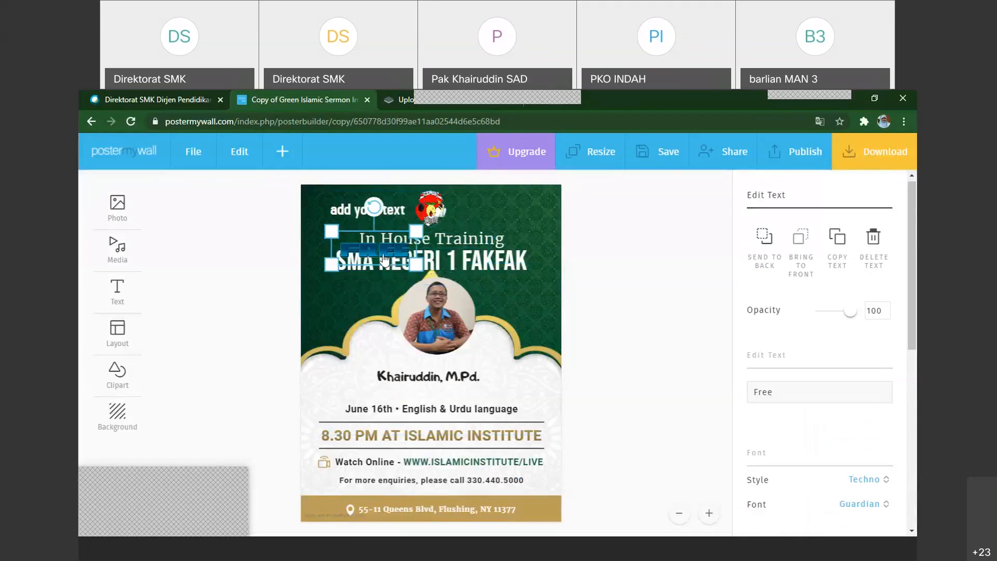
pyautogui.moveTo(384, 259); pyautogui.dragTo(506, 224)
# Delete the plain "add your text" placeholder beside the school logo
pyautogui.click(394, 219)
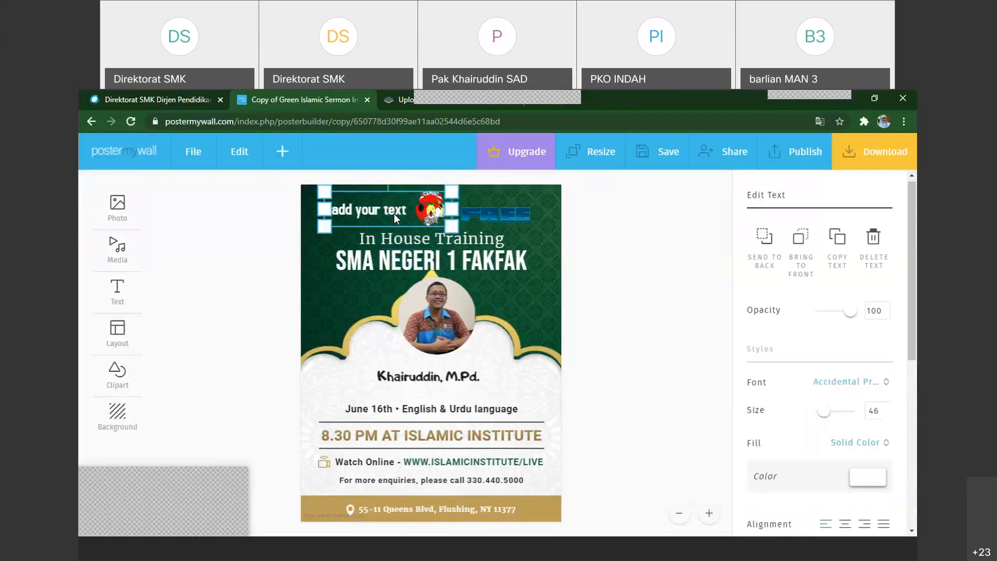
pyautogui.rightClick(388, 213)
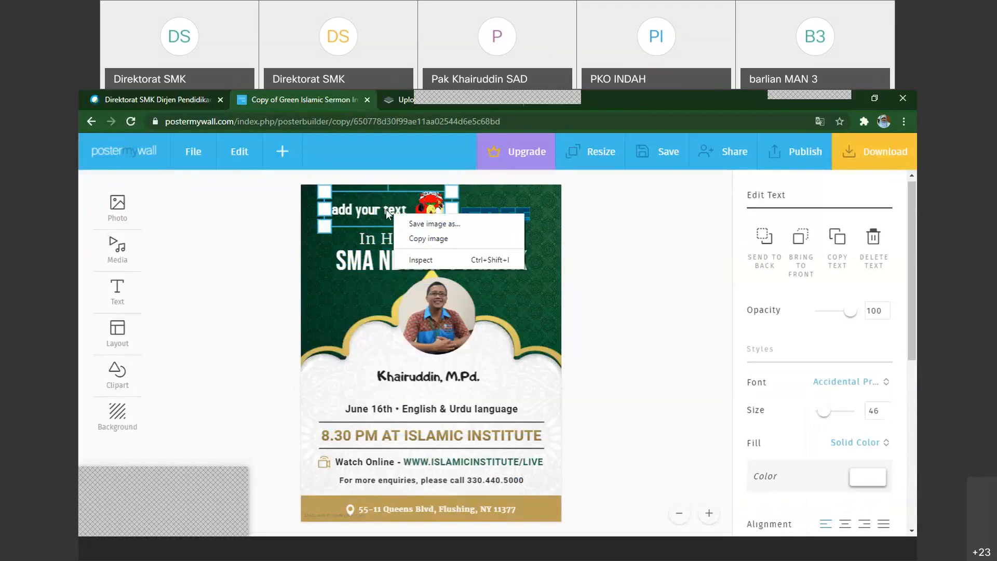
pyautogui.click(874, 246)
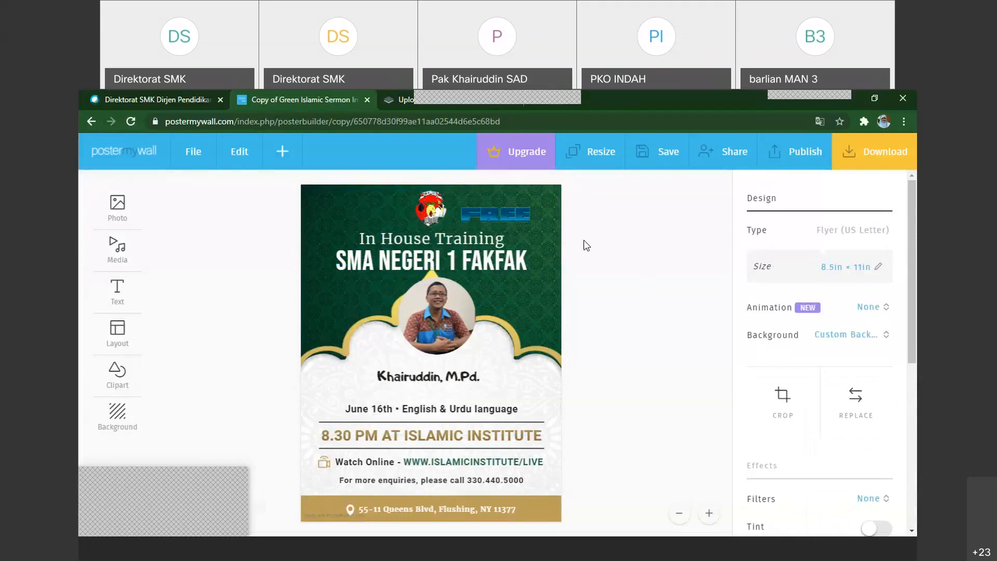
# Set the FREE fancy text's first colour to yellow (ffed69) and its second colour to white (ffffff)
pyautogui.click(510, 220)
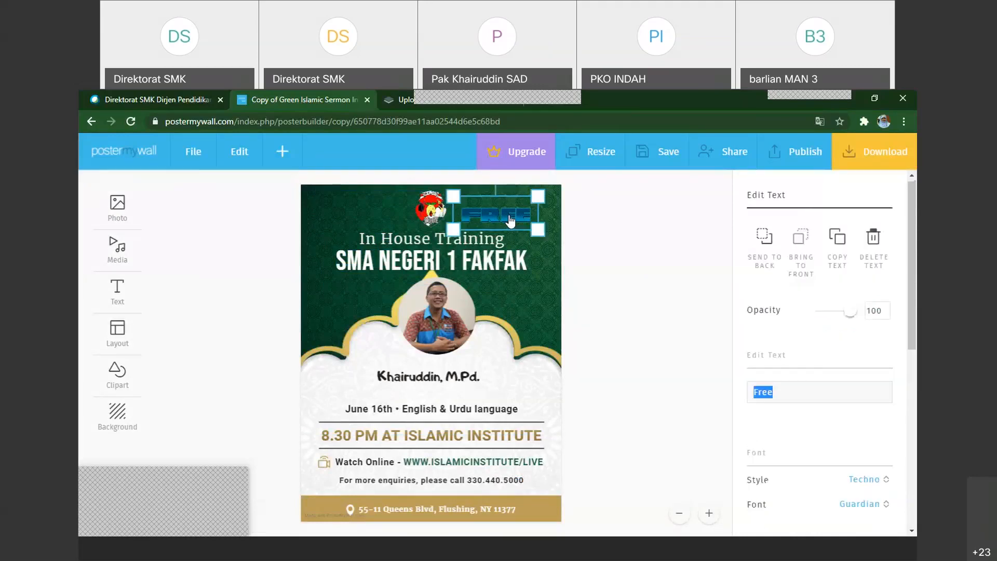
pyautogui.scroll(-3, 826, 368)
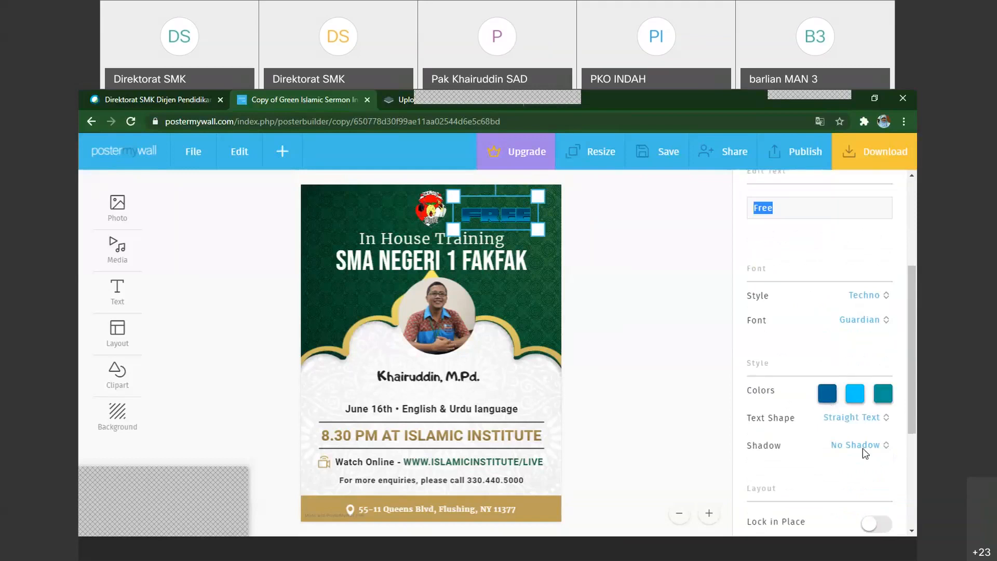
pyautogui.scroll(-1, 829, 339)
pyautogui.click(826, 332)
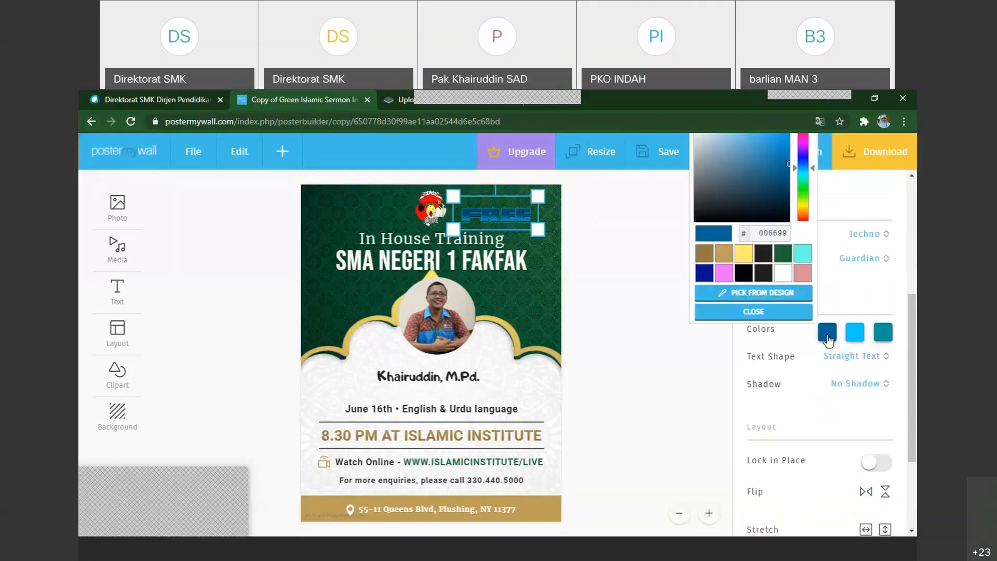
pyautogui.click(743, 255)
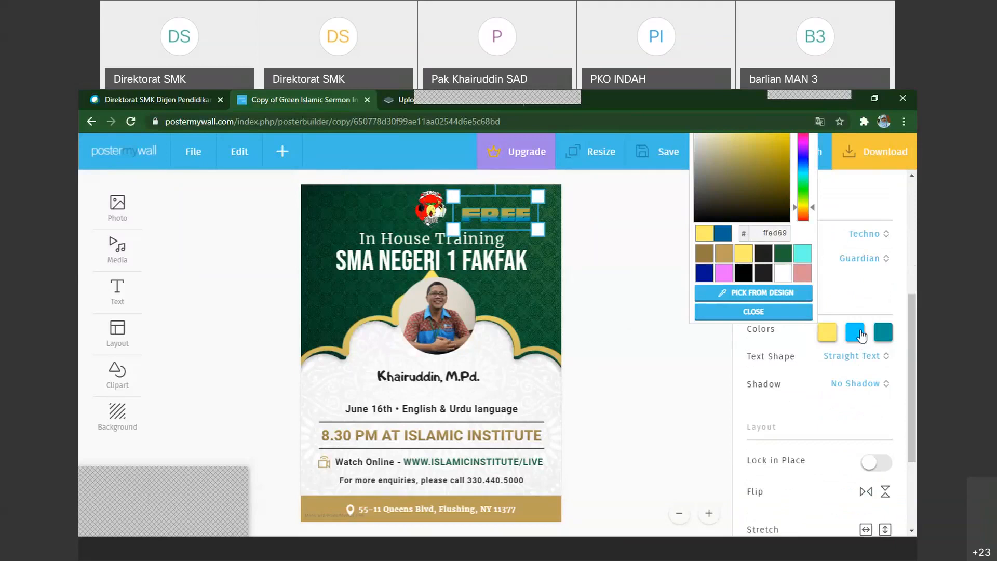
pyautogui.click(859, 341)
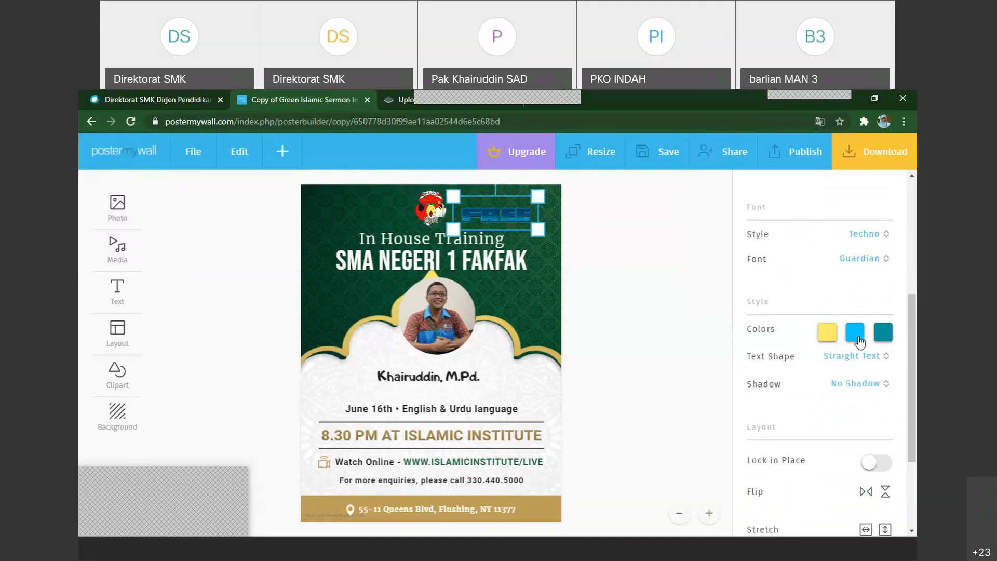
pyautogui.click(860, 342)
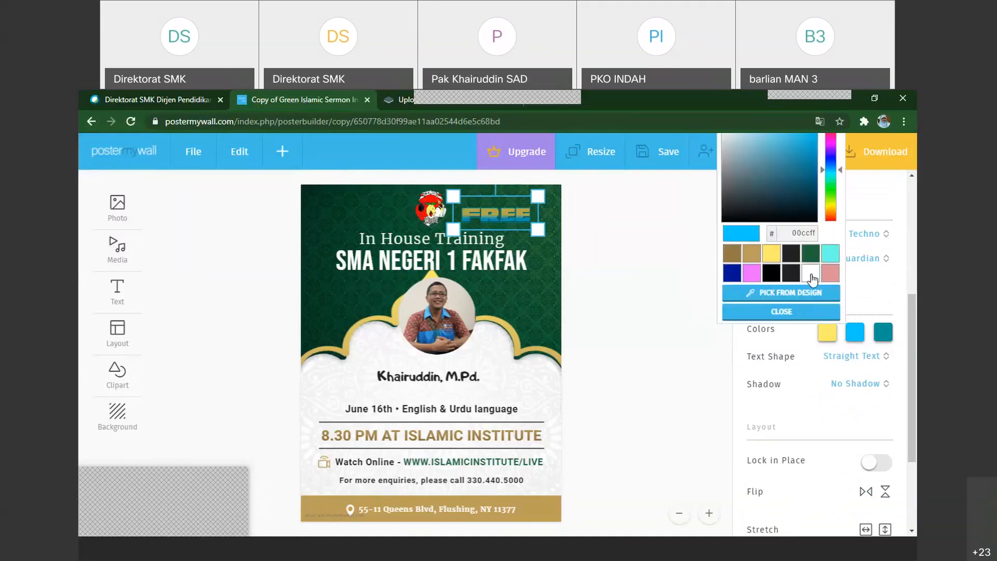
pyautogui.click(812, 275)
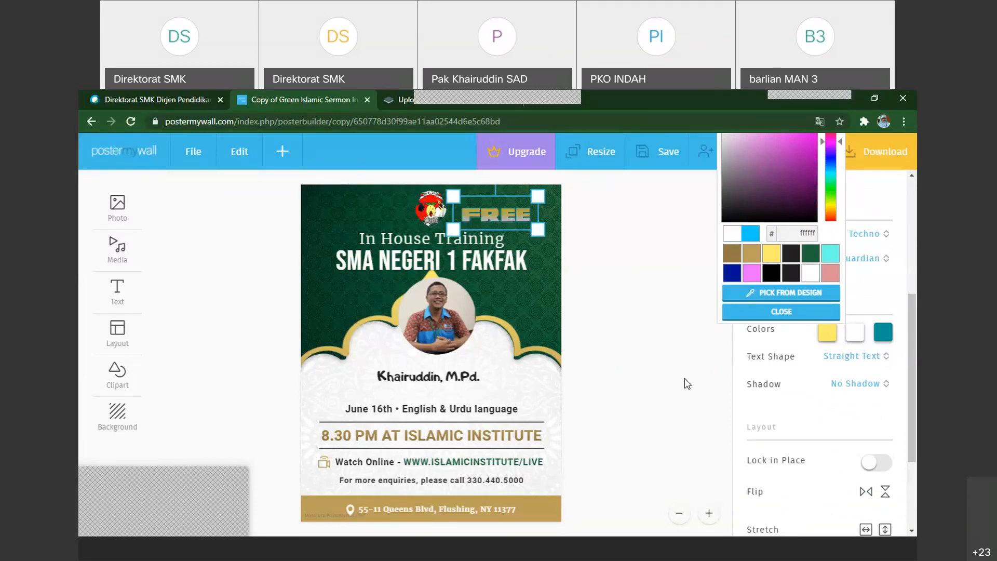
pyautogui.click(695, 357)
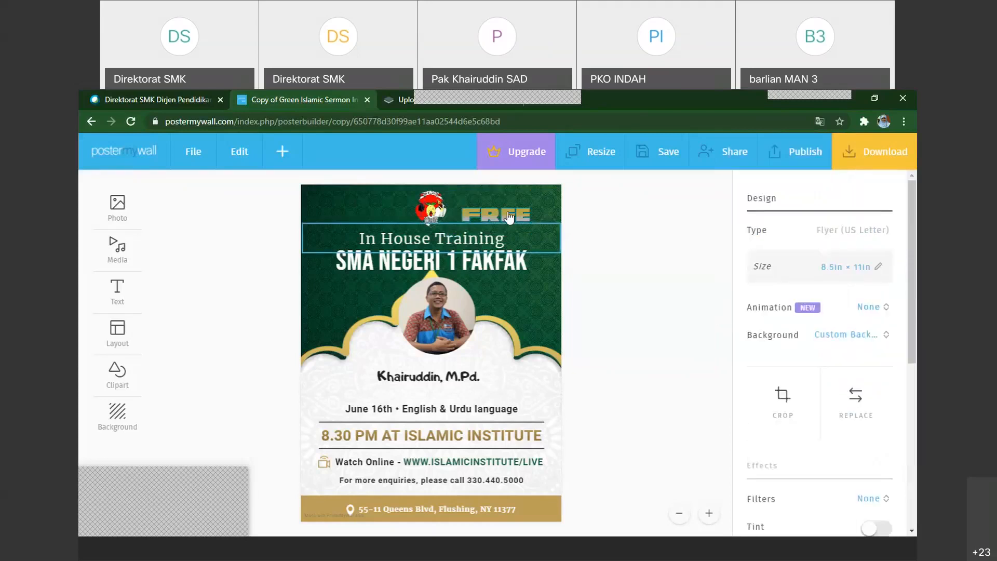
# Move the FREE fancy text to the left of the school logo and deselect it
pyautogui.moveTo(508, 217); pyautogui.dragTo(360, 206)
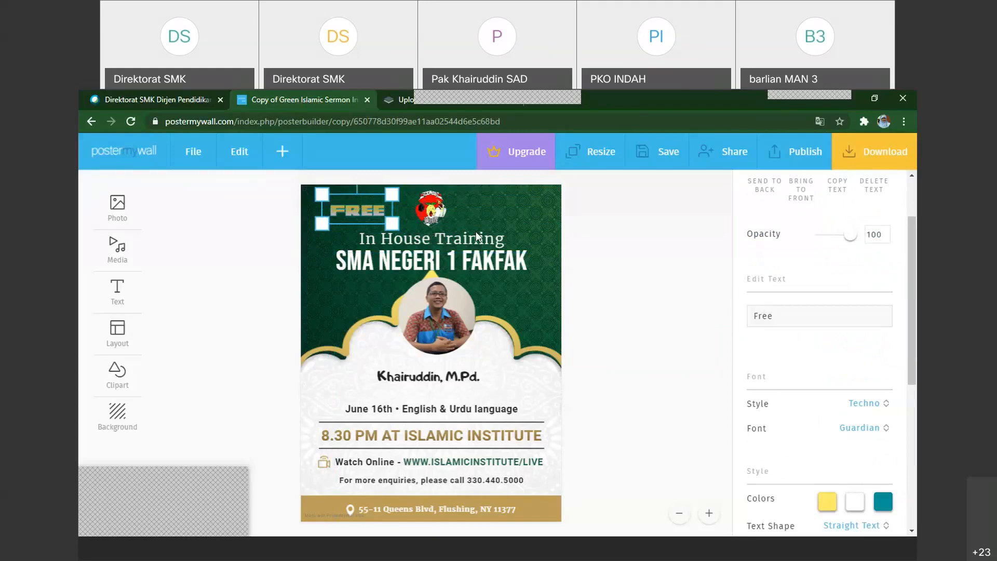
pyautogui.click(620, 261)
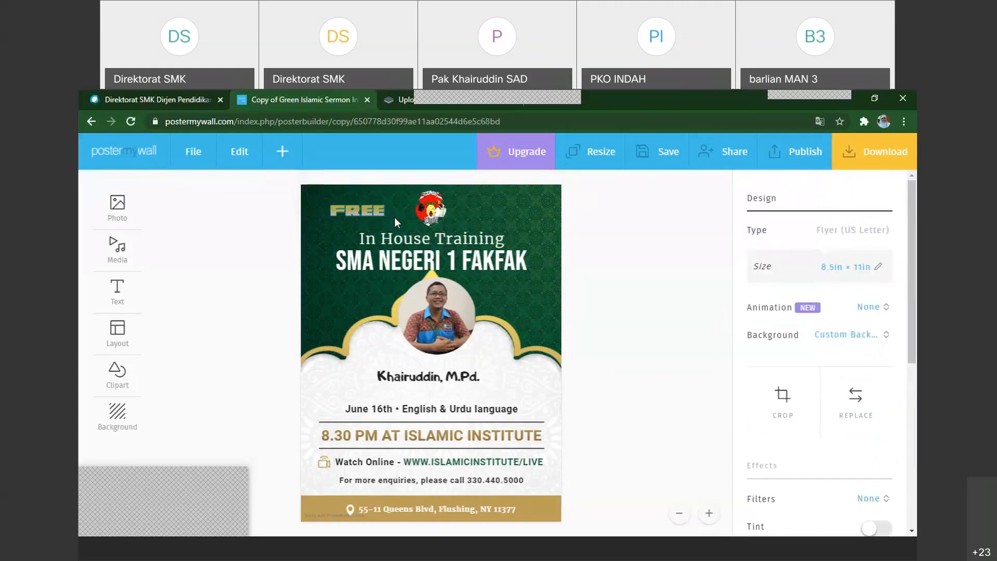
# Shrink the circular portrait photo and reposition it inside the arch above the speaker name
pyautogui.click(439, 283)
pyautogui.moveTo(482, 279); pyautogui.dragTo(469, 288)
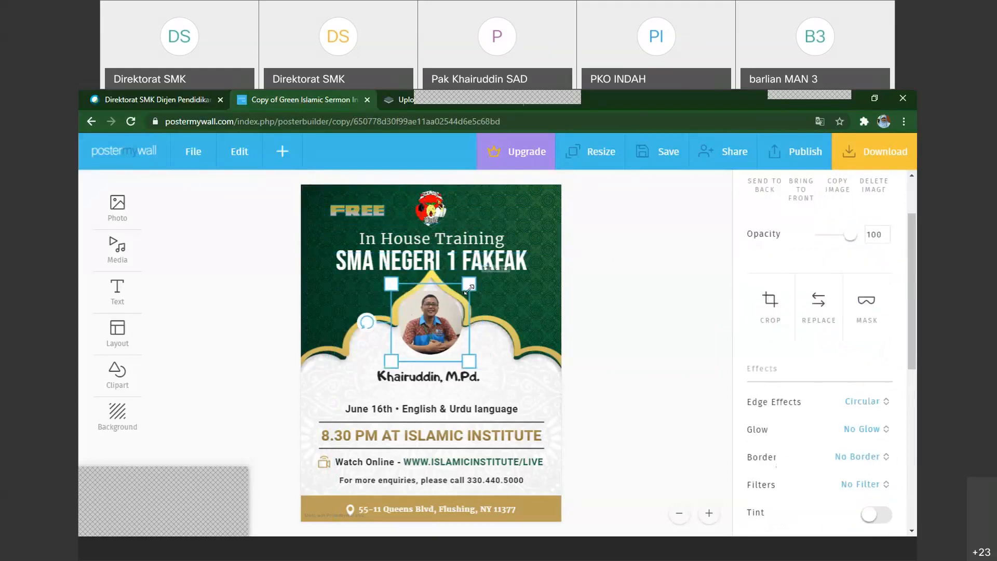
pyautogui.moveTo(432, 319); pyautogui.dragTo(441, 326)
pyautogui.click(687, 319)
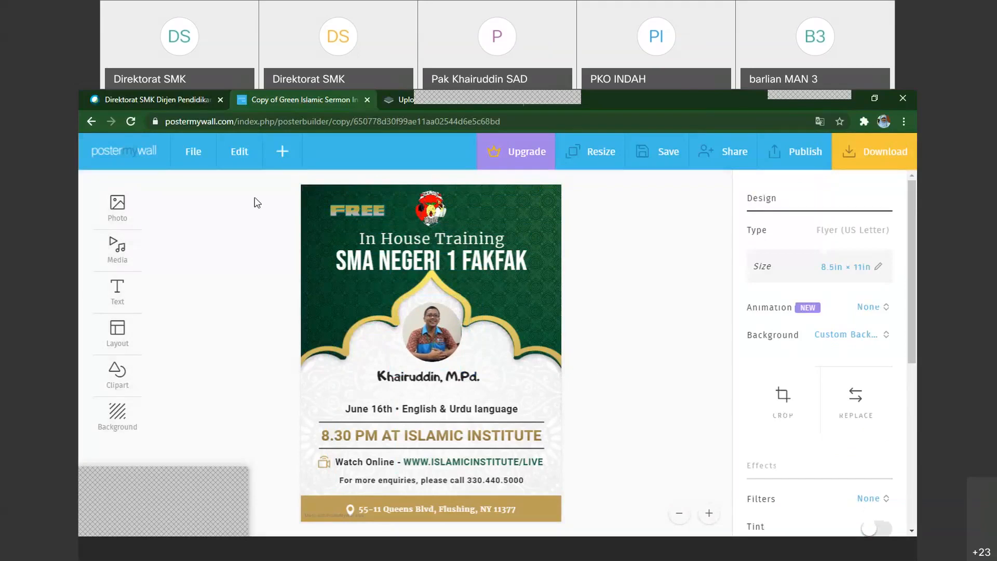
pyautogui.click(290, 155)
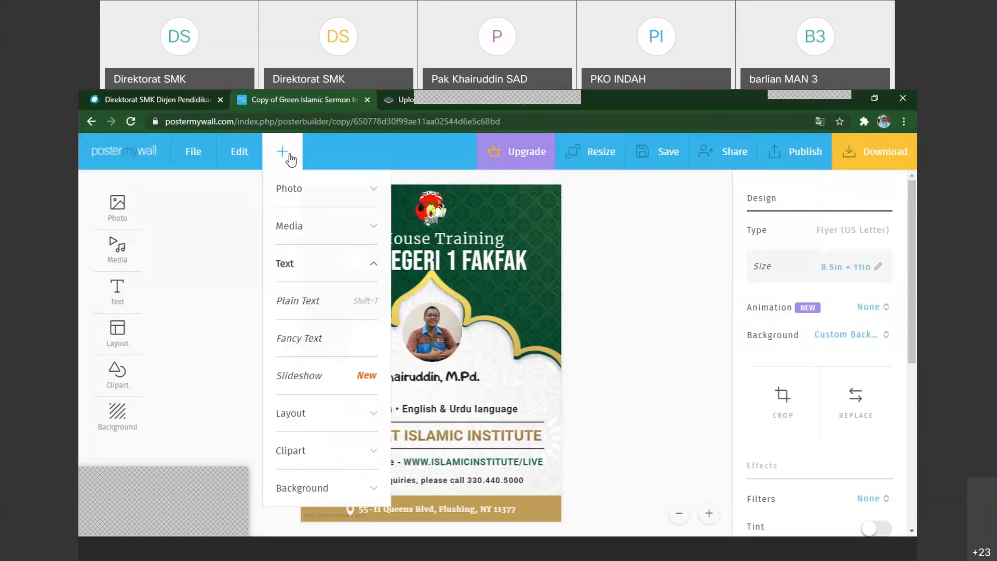
pyautogui.click(435, 328)
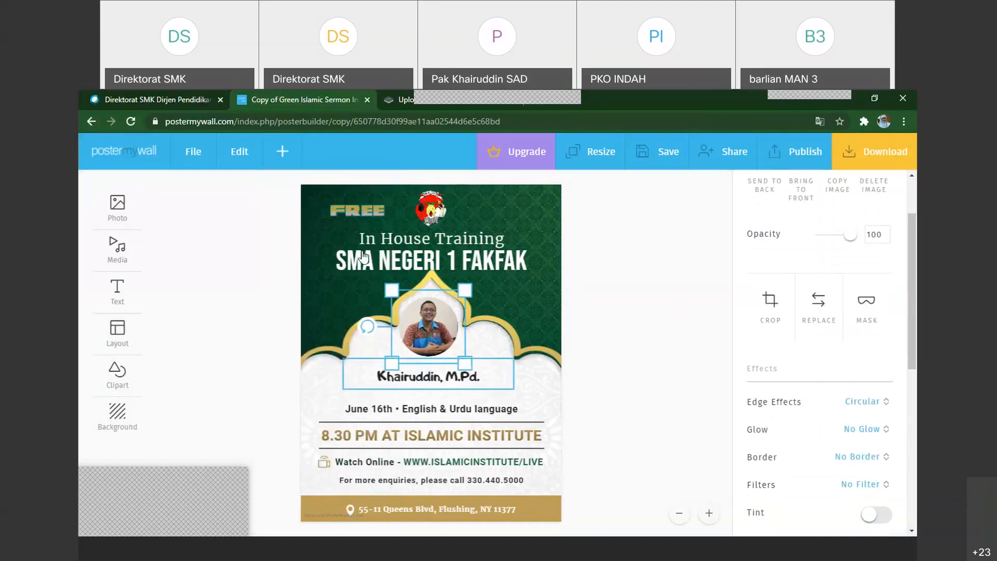
# Add a circle from the shape library to the flyer
pyautogui.click(283, 153)
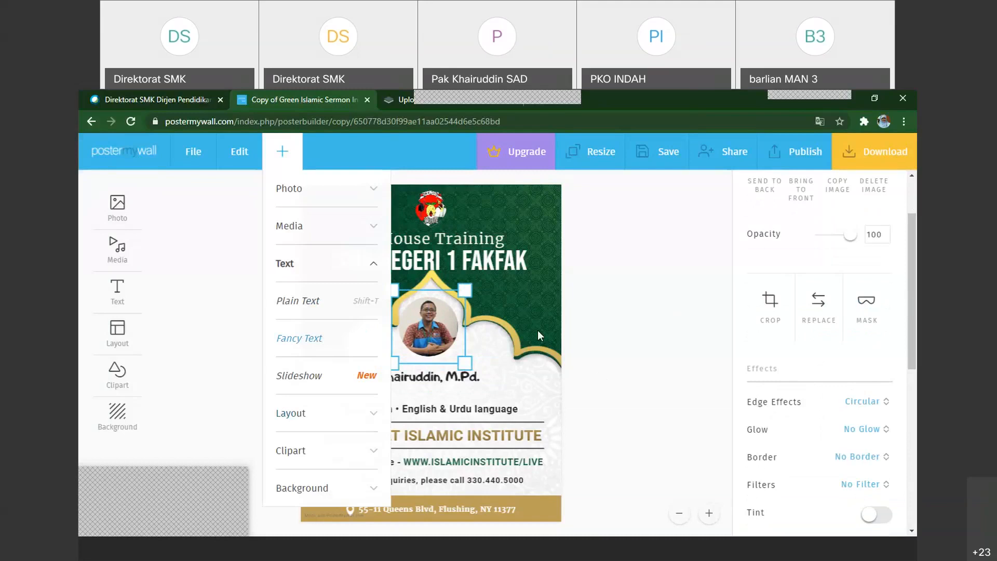
pyautogui.click(276, 155)
pyautogui.click(275, 154)
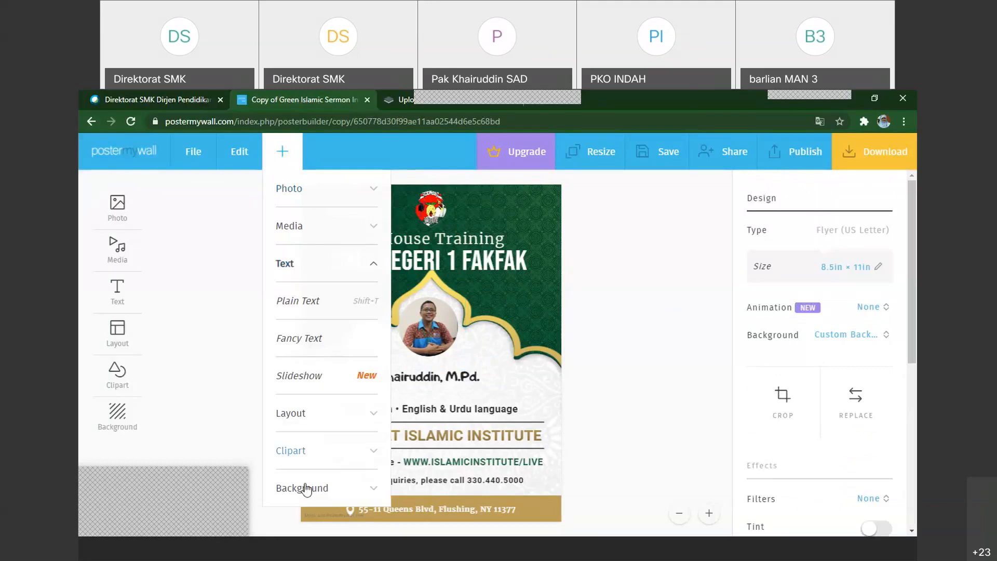
pyautogui.click(287, 452)
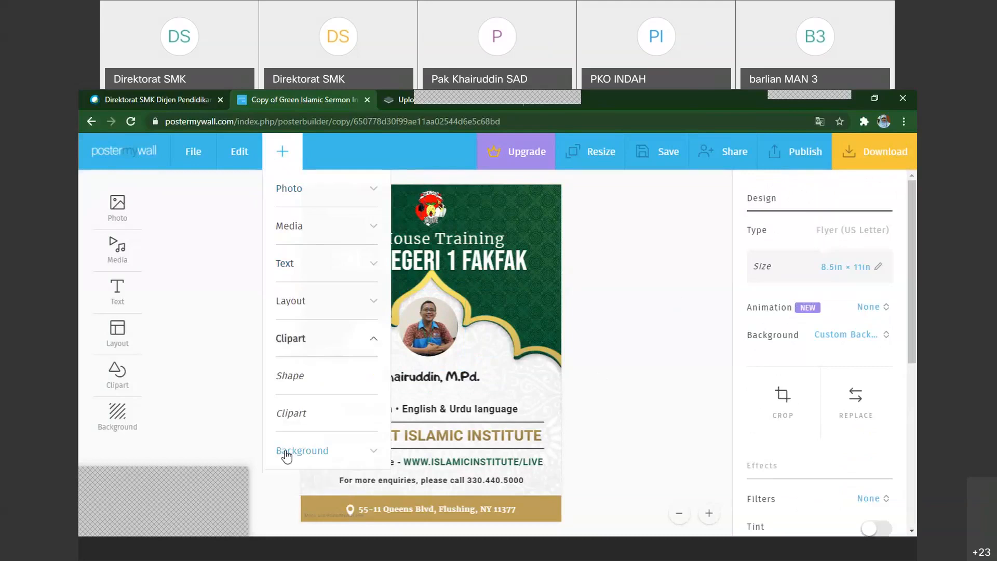
pyautogui.click(298, 377)
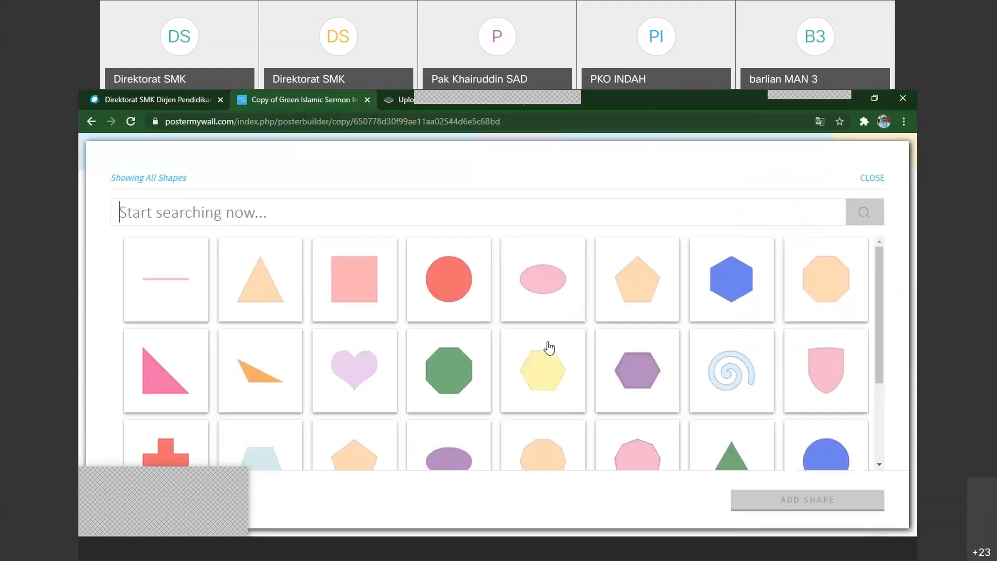
pyautogui.scroll(-1, 549, 348)
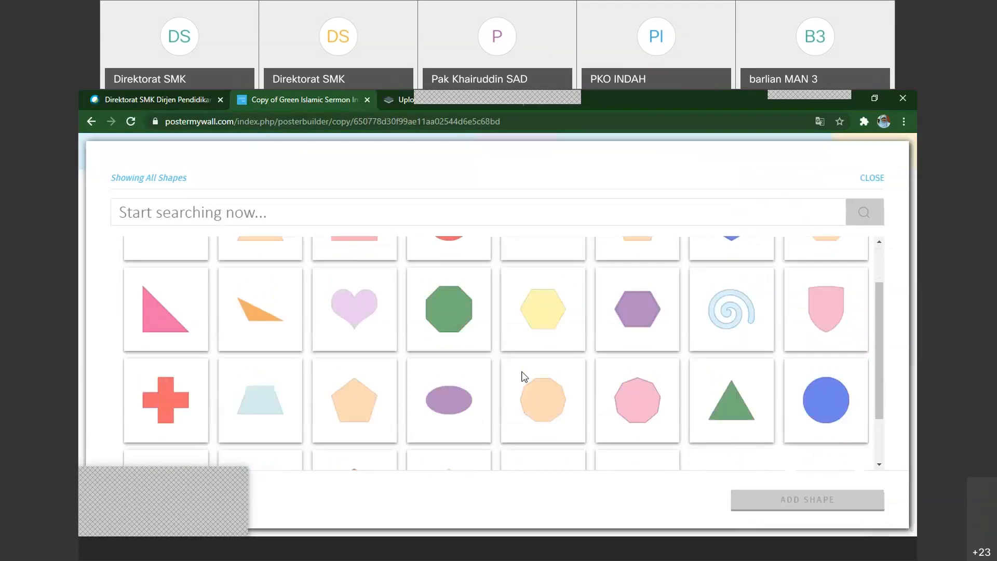
pyautogui.scroll(-1, 519, 384)
pyautogui.scroll(2, 462, 400)
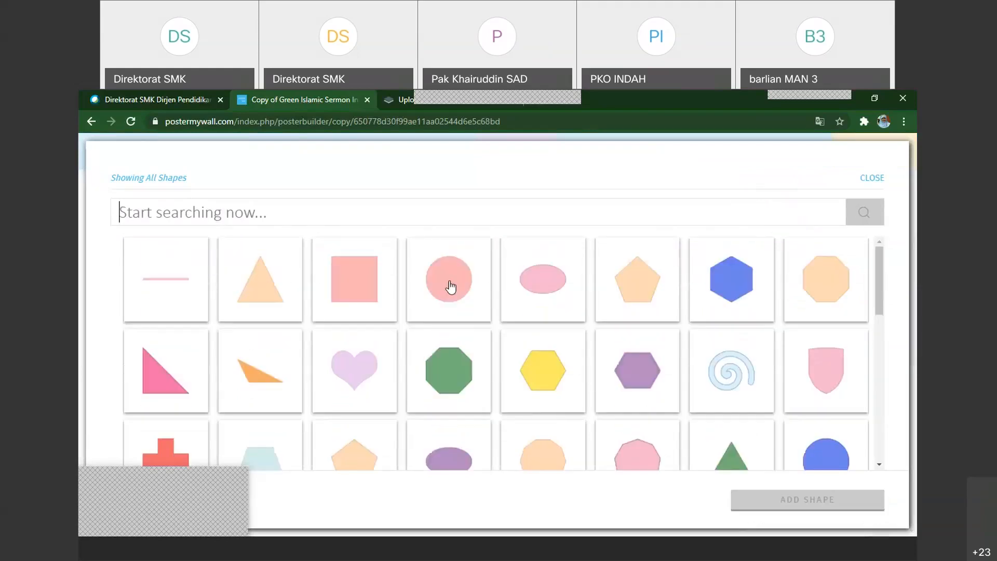
pyautogui.click(450, 288)
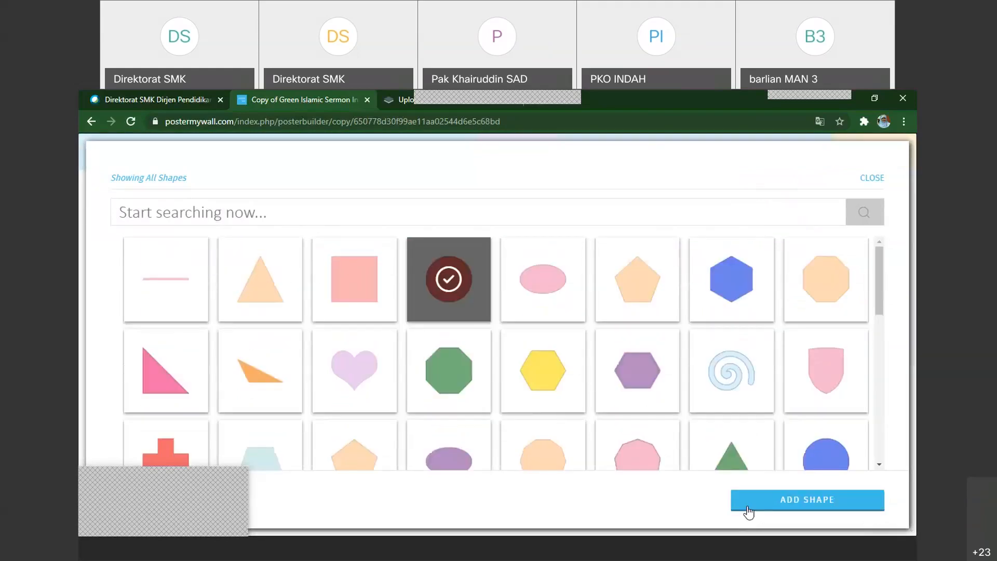
pyautogui.click(315, 443)
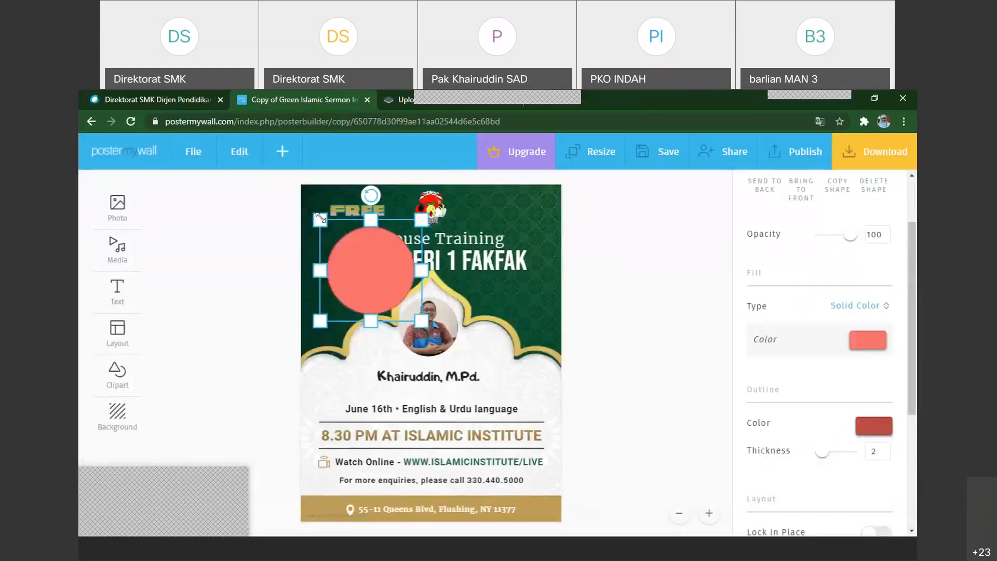
# Shrink the red circle and move it over the portrait inside the arch
pyautogui.moveTo(320, 216); pyautogui.dragTo(336, 233)
pyautogui.moveTo(377, 286); pyautogui.dragTo(433, 341)
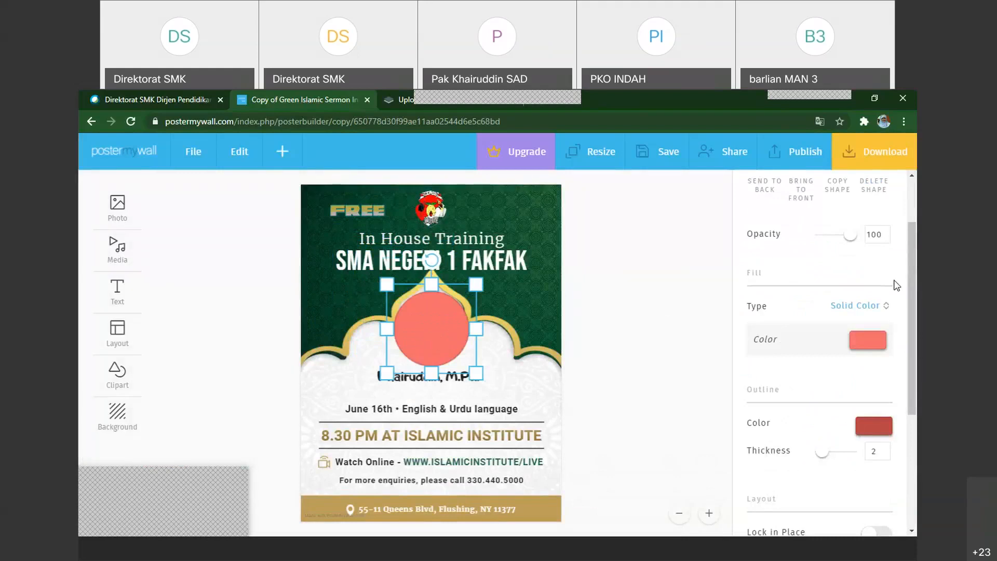
# Try to send the red circle behind the portrait, shifting both objects to check how they overlap
pyautogui.moveTo(911, 286); pyautogui.dragTo(912, 241)
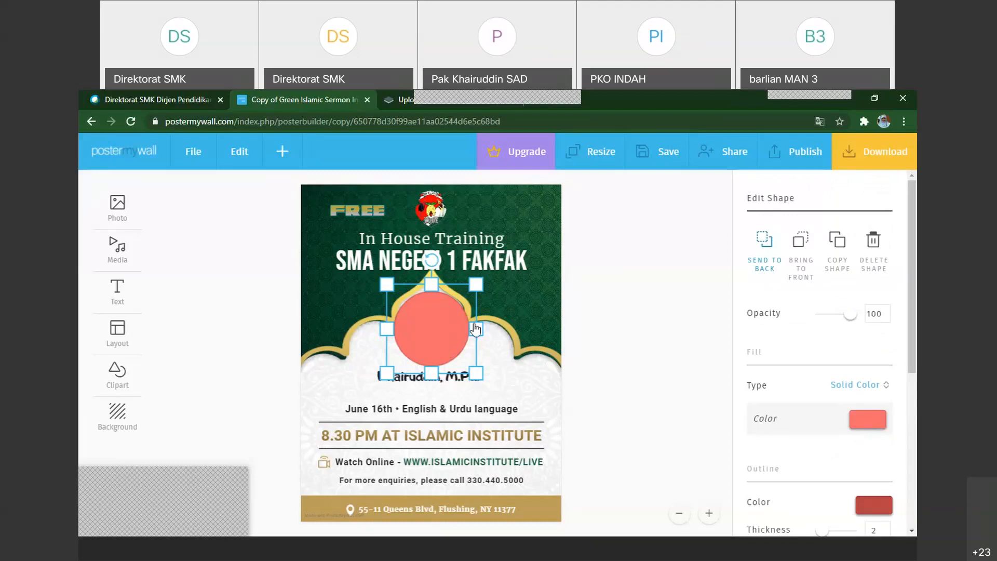
pyautogui.moveTo(474, 327); pyautogui.dragTo(555, 327)
pyautogui.click(428, 331)
pyautogui.moveTo(489, 340); pyautogui.dragTo(425, 332)
pyautogui.click(413, 342)
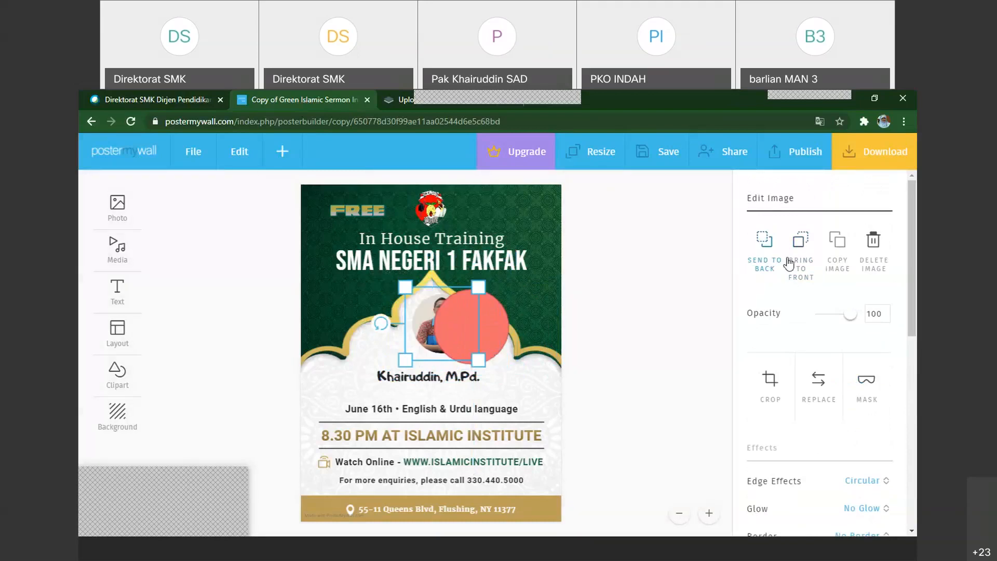
pyautogui.moveTo(423, 318); pyautogui.dragTo(440, 319)
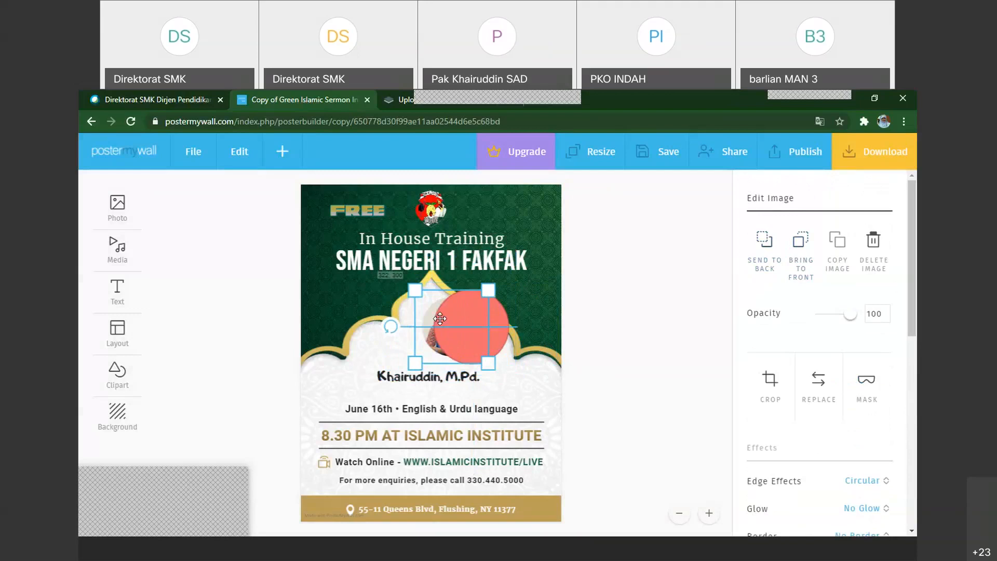
pyautogui.moveTo(440, 319); pyautogui.dragTo(406, 317)
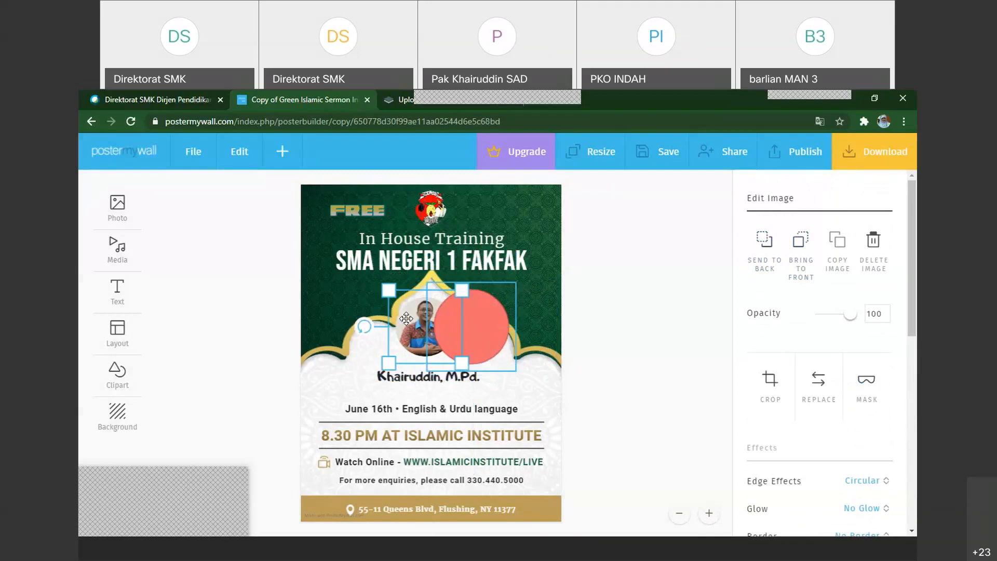
# Try to bring the circular portrait in front of the red circle, separating the two and overlapping them again
pyautogui.moveTo(465, 328); pyautogui.dragTo(399, 324)
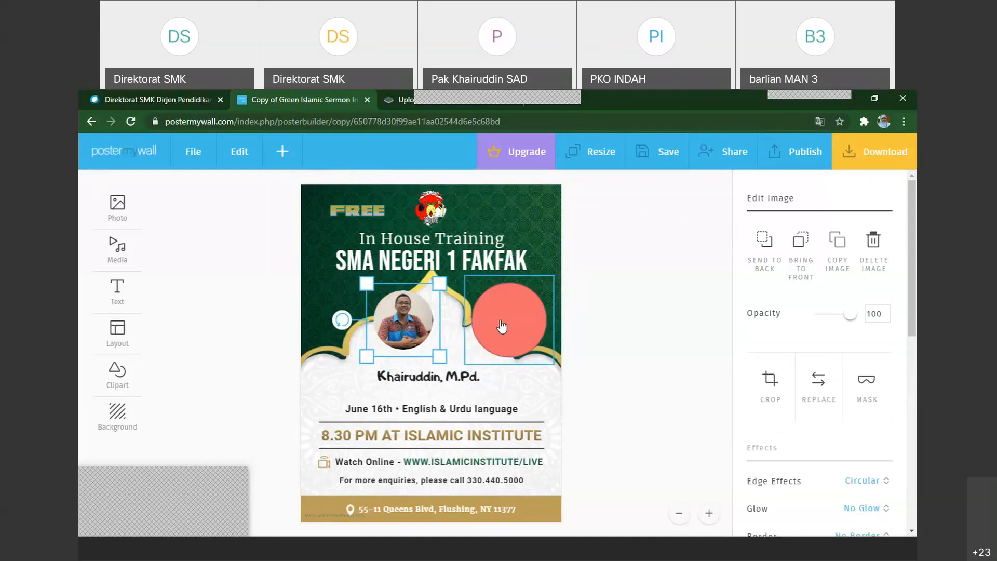
pyautogui.moveTo(502, 326); pyautogui.dragTo(414, 335)
pyautogui.click(414, 335)
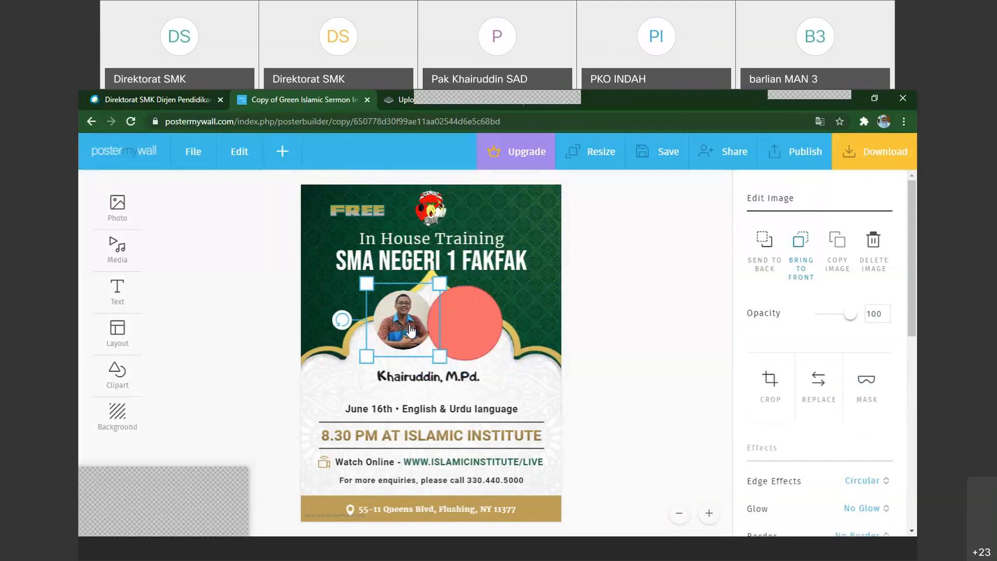
pyautogui.moveTo(411, 331)
pyautogui.mouseDown()
pyautogui.moveTo(426, 329)
pyautogui.moveTo(415, 325)
pyautogui.mouseUp()
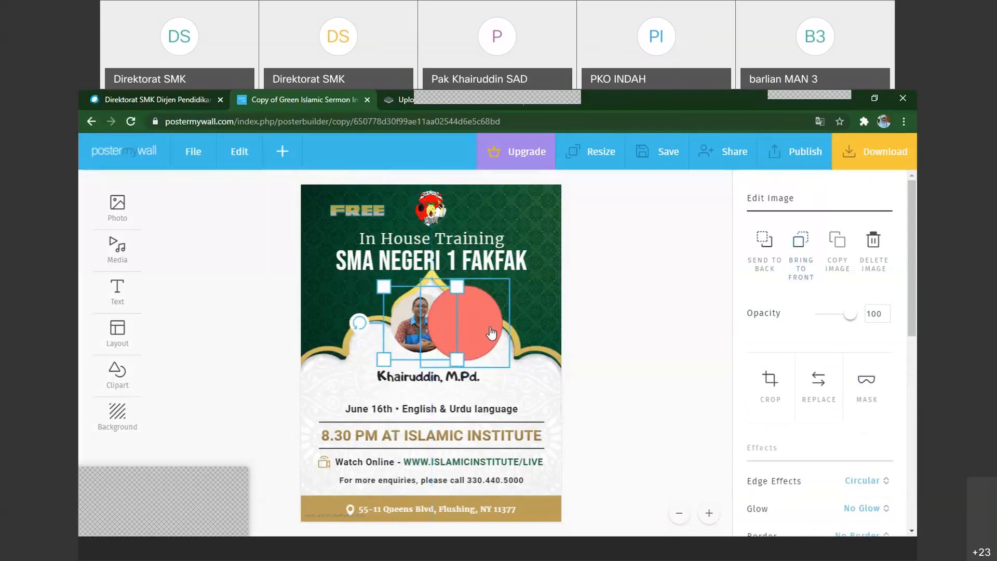
pyautogui.click(490, 333)
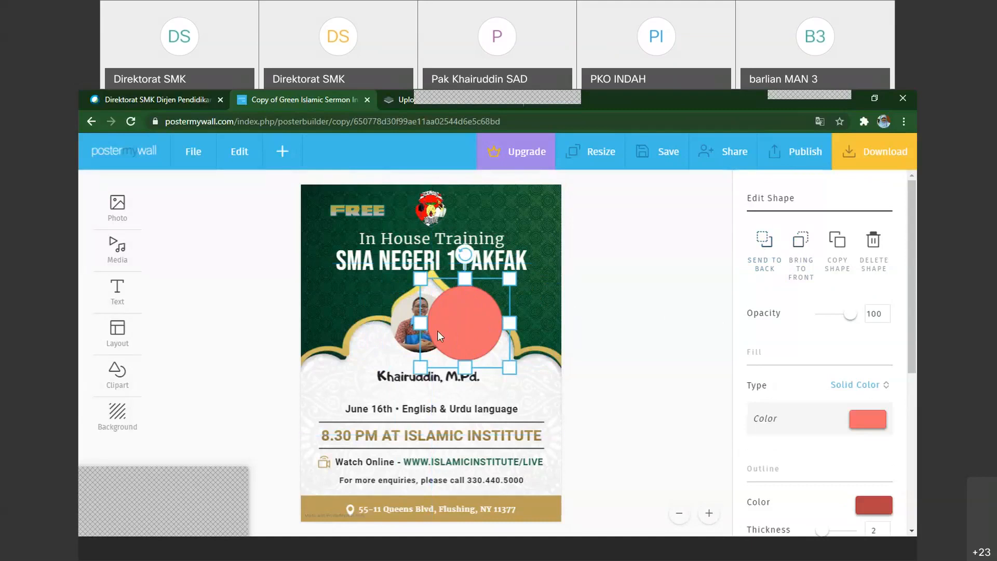
pyautogui.click(404, 337)
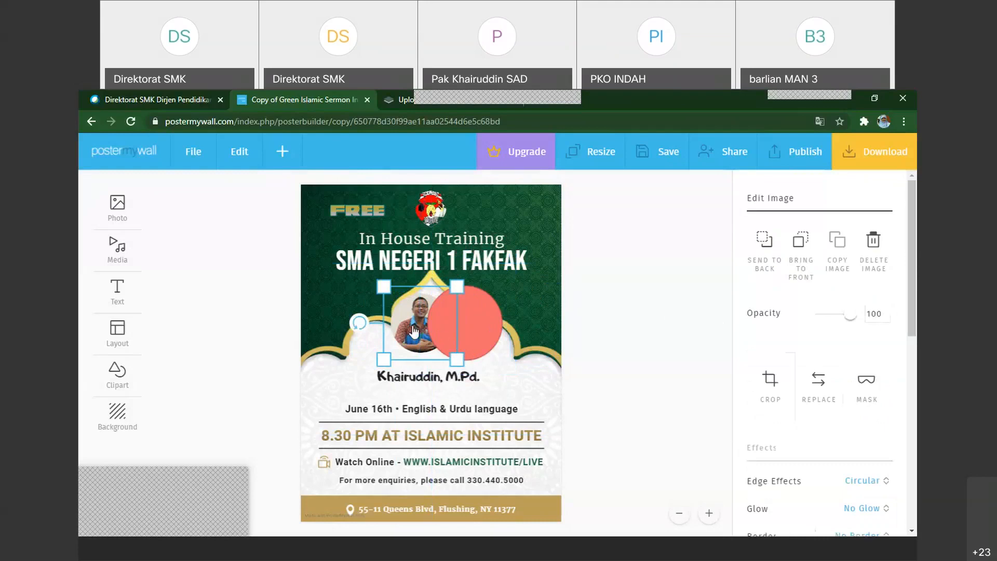
# Delete the circular portrait and add the speaker's original sideways photo again from My Photos
pyautogui.click(874, 244)
pyautogui.click(283, 156)
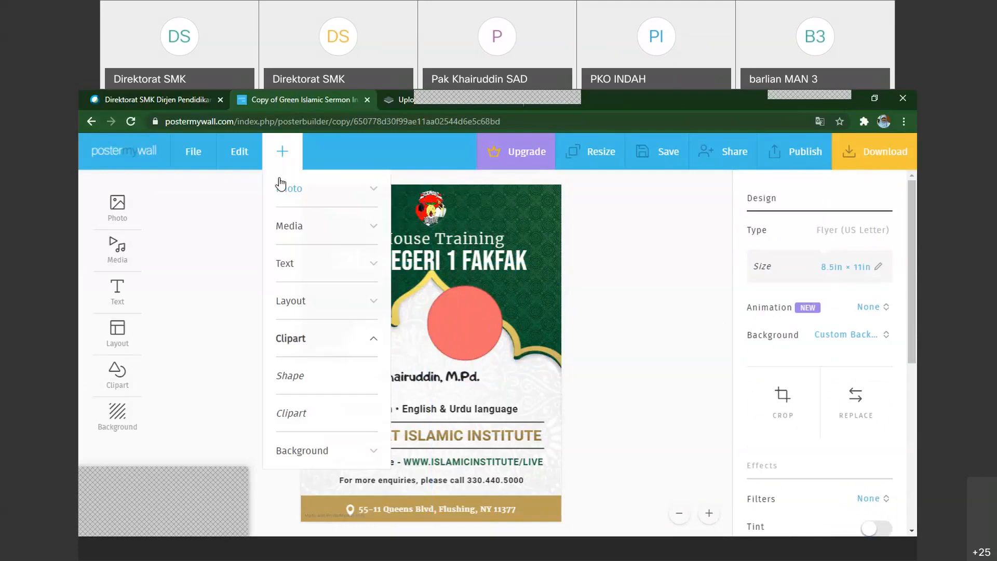
pyautogui.click(284, 189)
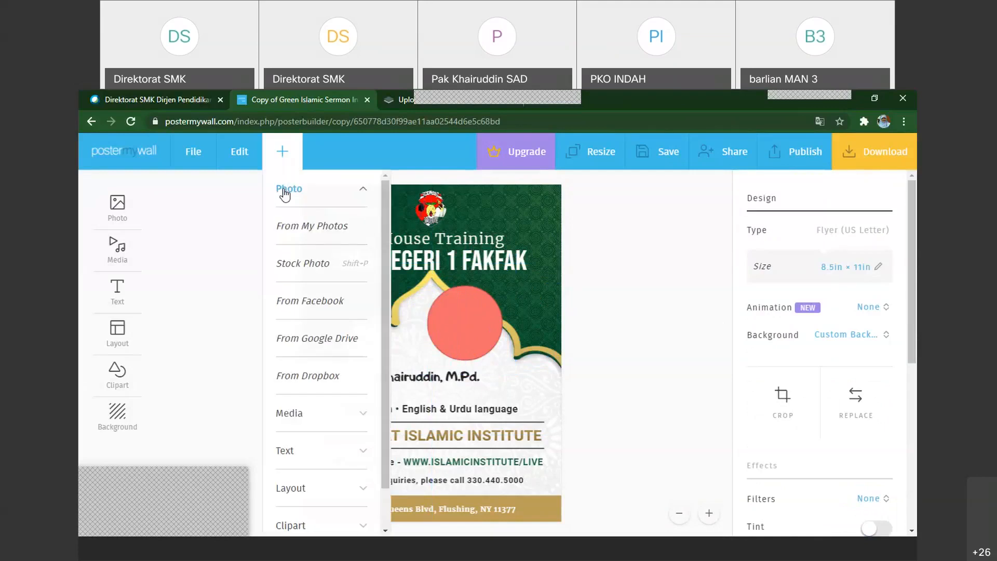
pyautogui.click(297, 226)
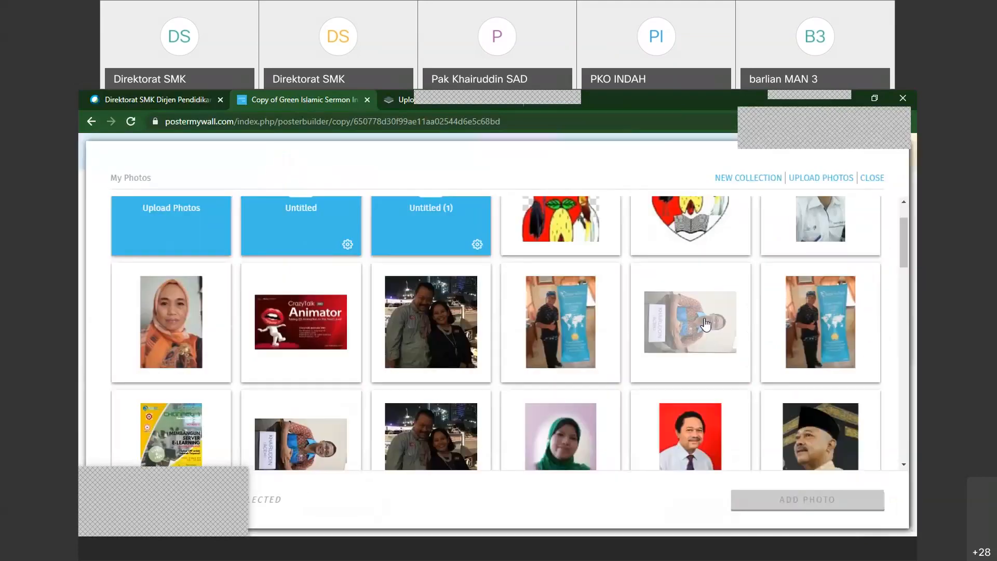
pyautogui.click(689, 322)
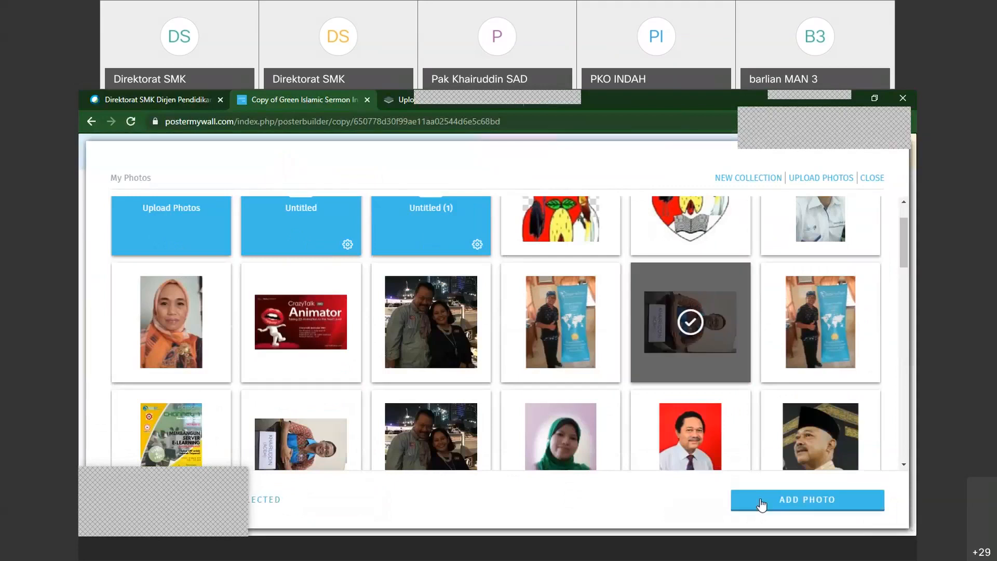
pyautogui.click(761, 501)
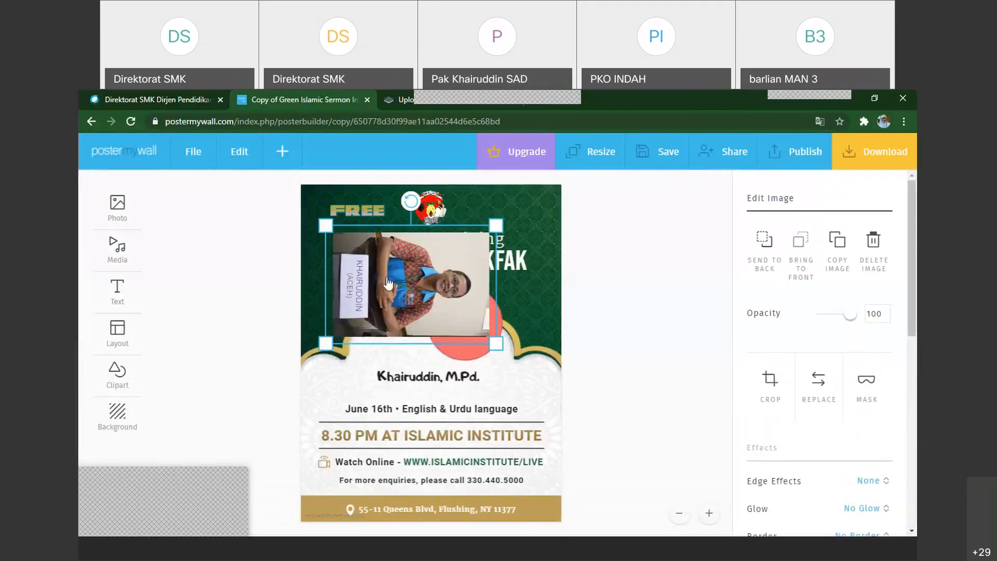
# Rotate the new portrait upright and crop it to a square around the head and upper body, excluding the name plate
pyautogui.moveTo(410, 198); pyautogui.dragTo(307, 285)
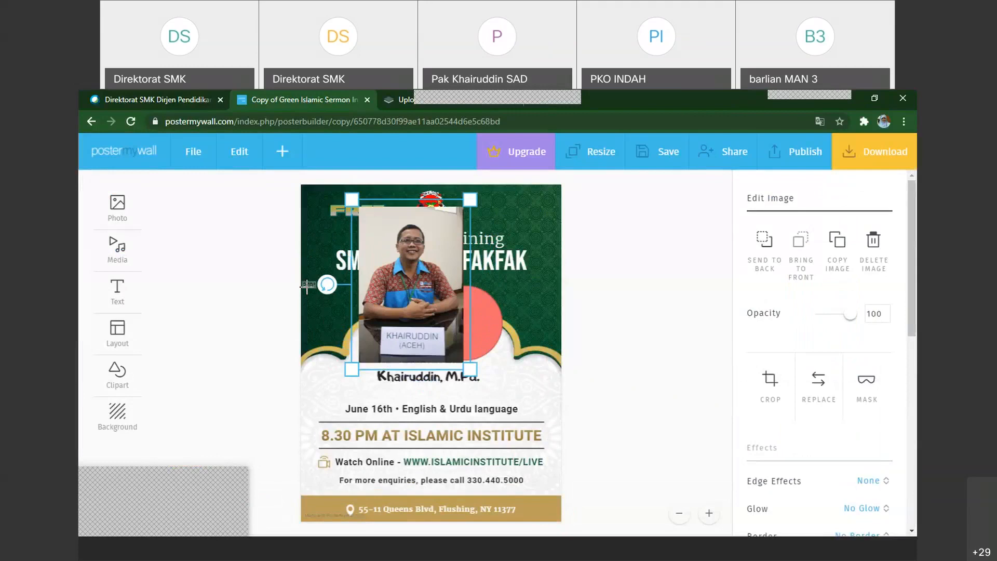
pyautogui.click(769, 384)
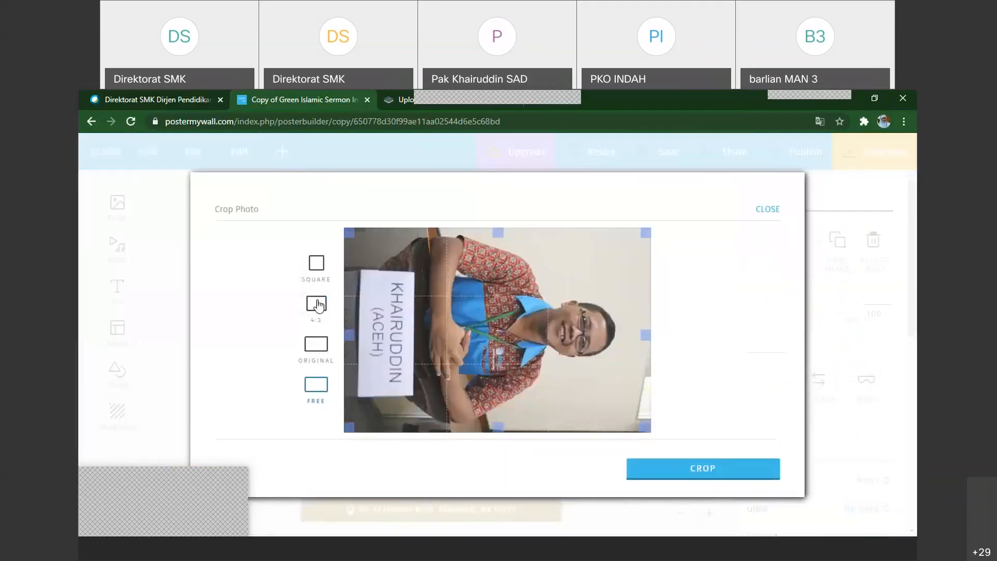
pyautogui.click(316, 263)
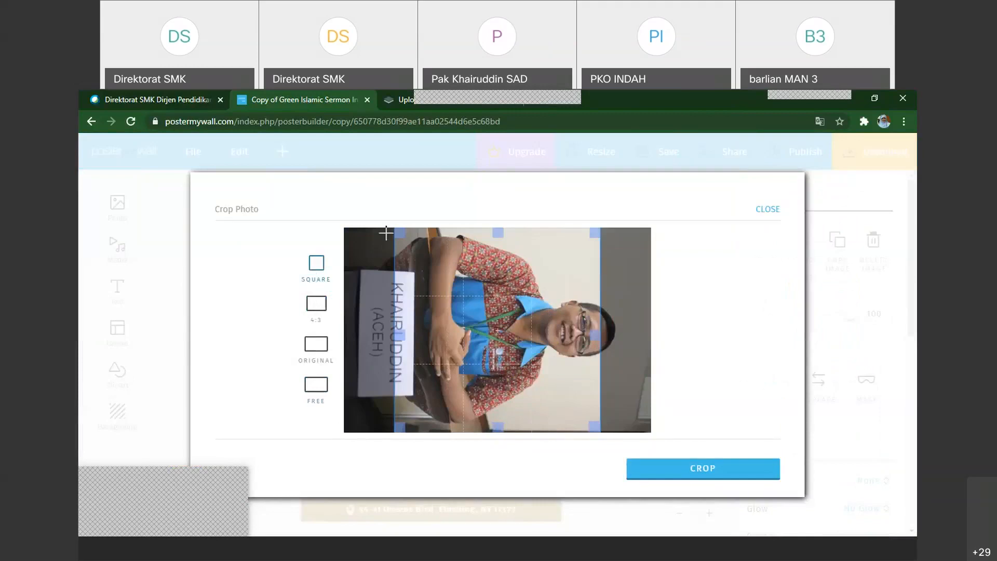
pyautogui.moveTo(405, 235); pyautogui.dragTo(414, 244)
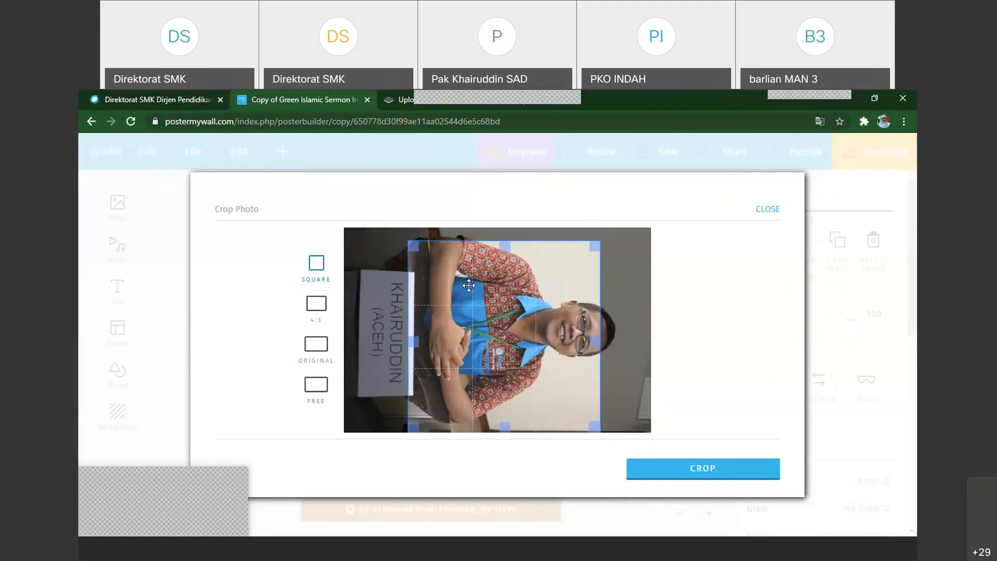
pyautogui.moveTo(469, 285); pyautogui.dragTo(501, 277)
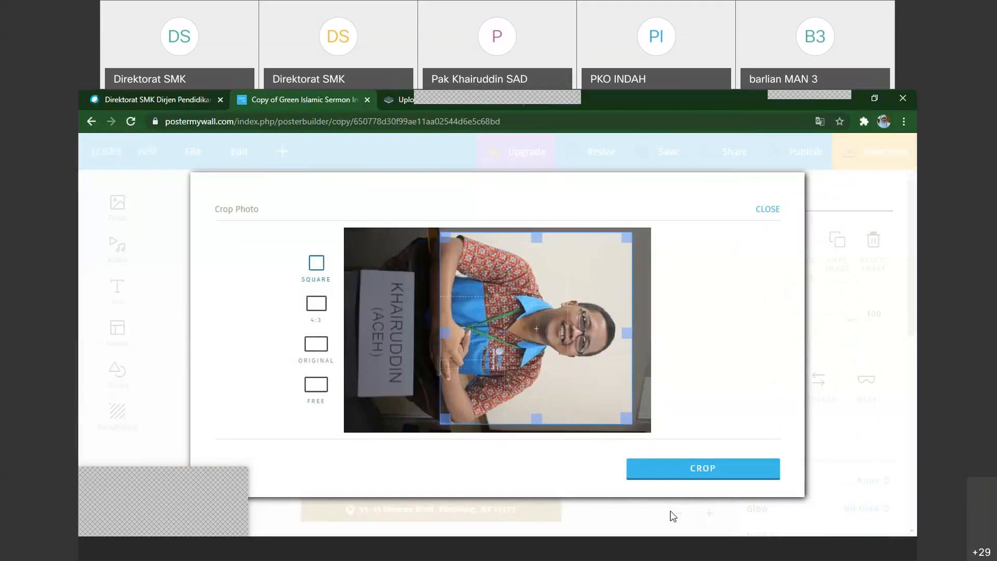
pyautogui.click(674, 476)
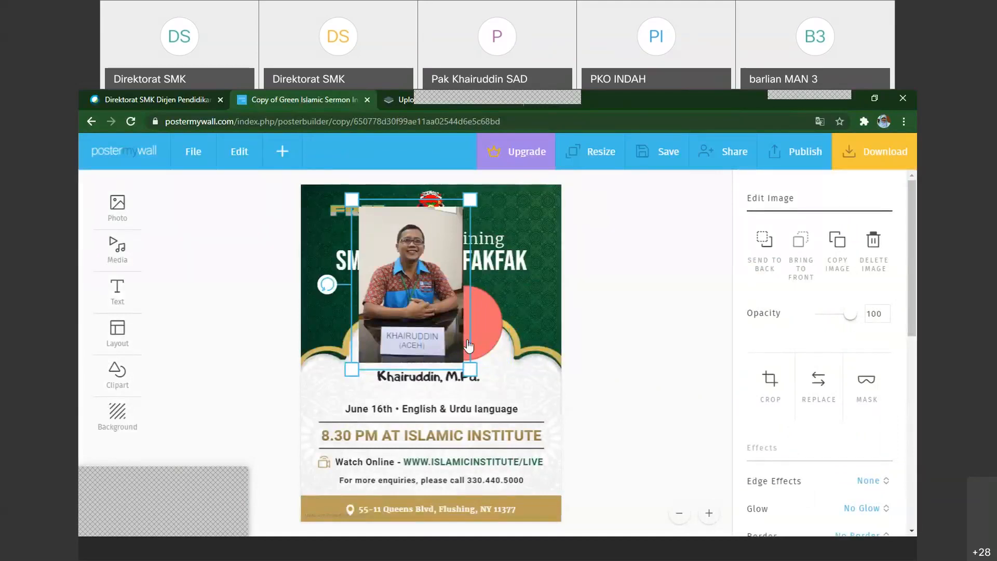
# Shrink the cropped portrait and apply the Circular edge effect to it
pyautogui.press('Delete')
pyautogui.hotkey('ctrl', 'z')
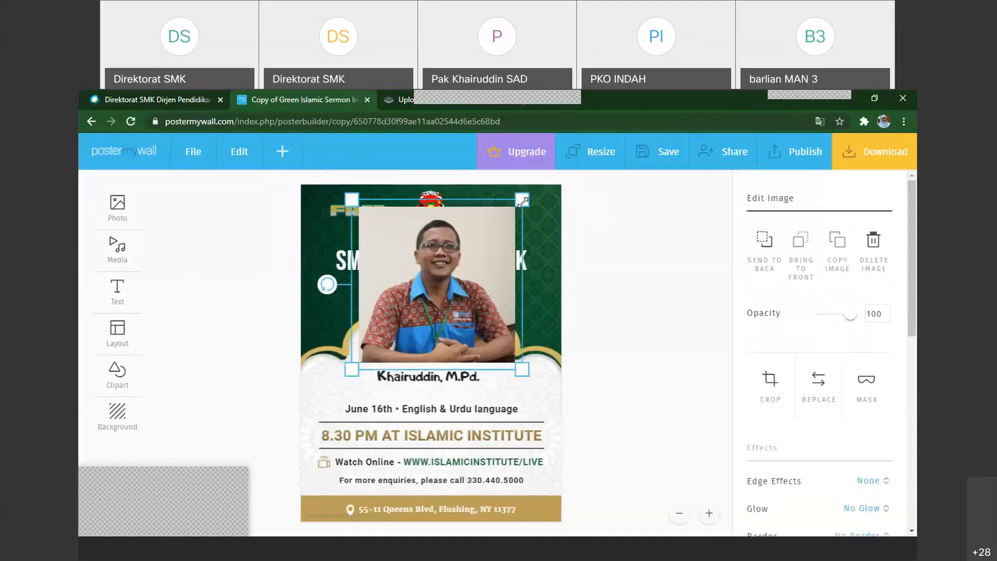
pyautogui.moveTo(522, 201); pyautogui.dragTo(455, 266)
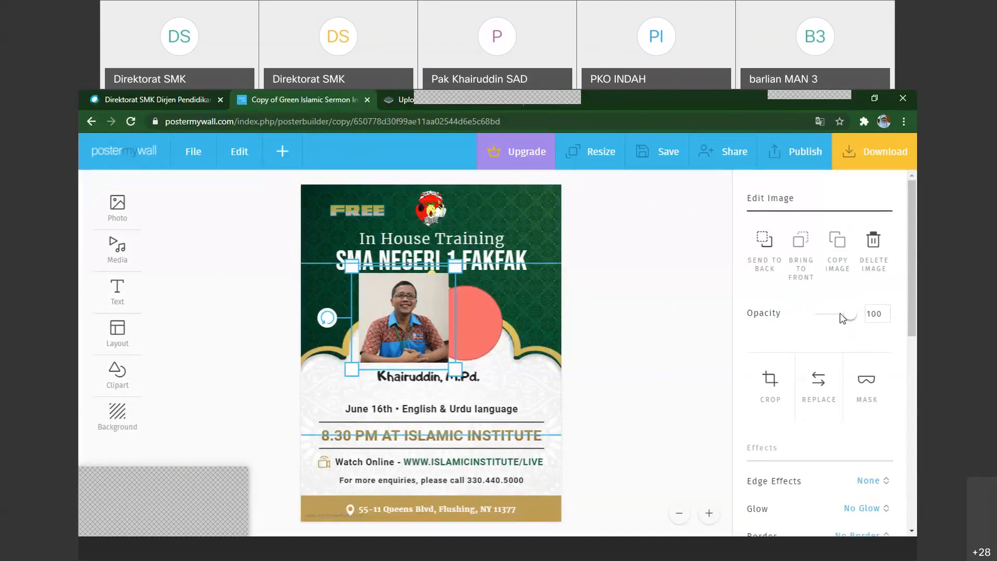
pyautogui.scroll(-2, 903, 375)
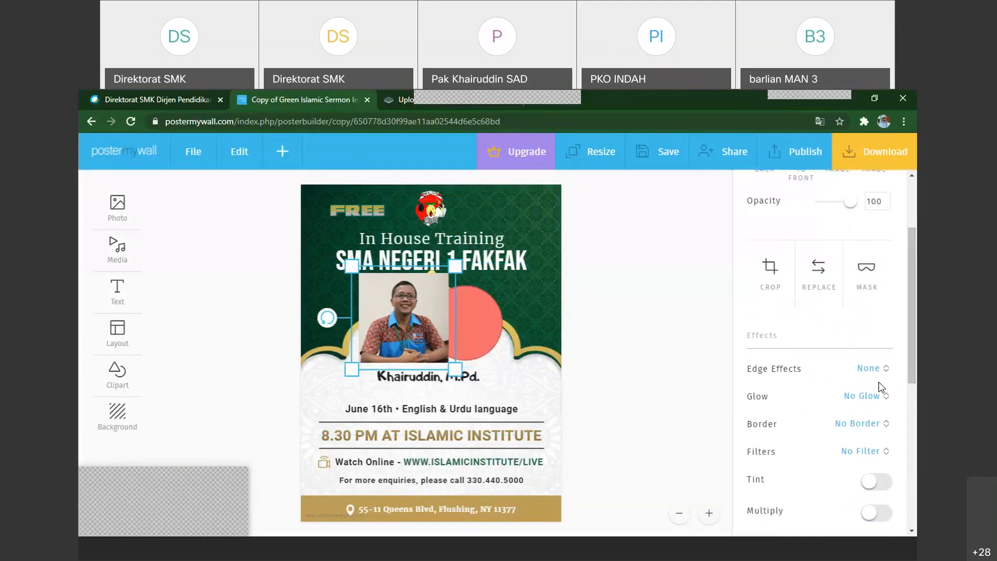
pyautogui.click(884, 383)
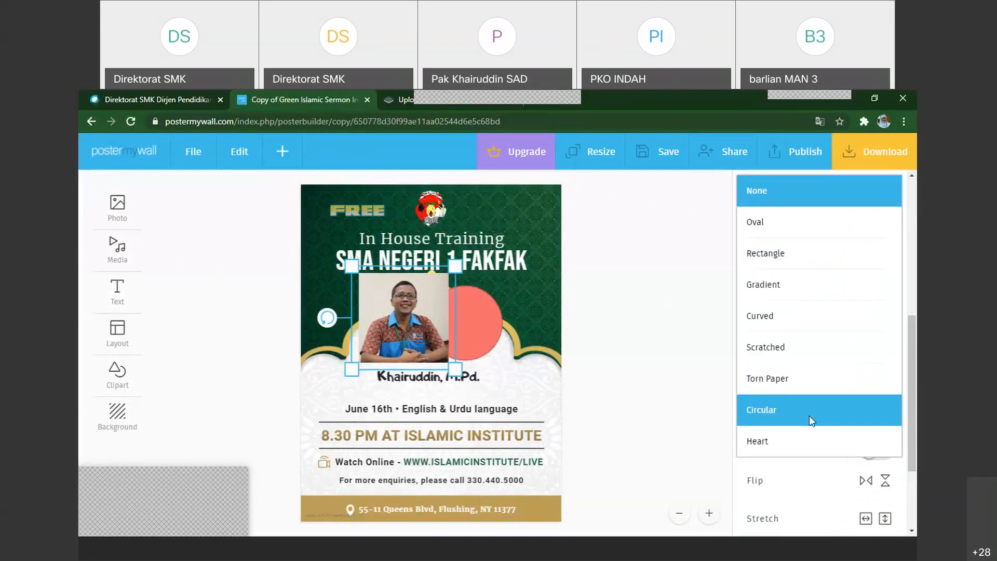
pyautogui.click(809, 416)
# Reduce the circular portrait further, centre the red circle in the arch and move the portrait to the circle's left
pyautogui.moveTo(449, 270); pyautogui.dragTo(436, 331)
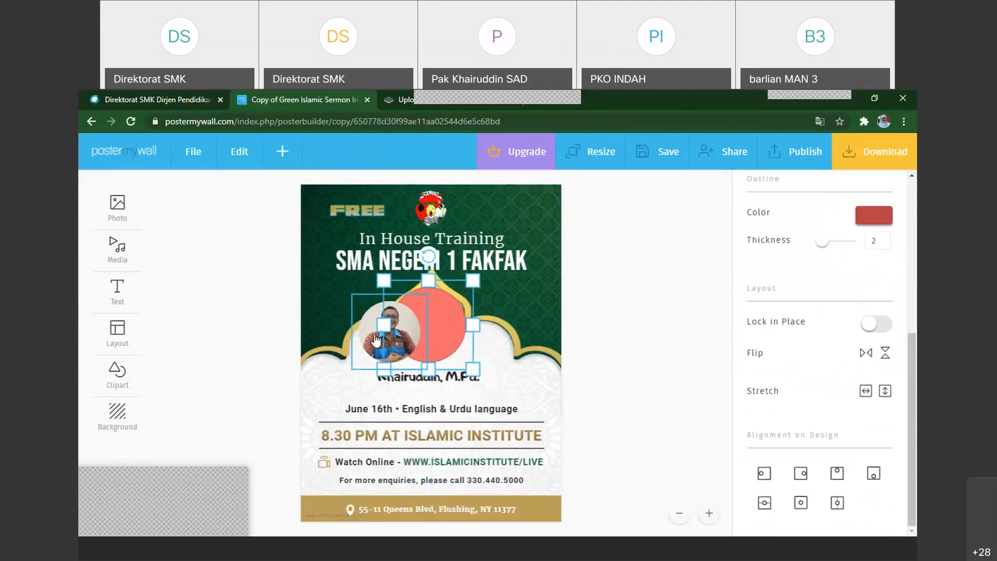
pyautogui.moveTo(376, 340)
pyautogui.mouseDown()
pyautogui.moveTo(417, 323)
pyautogui.moveTo(374, 338)
pyautogui.mouseUp()
# Change the fill colour of the red circle in the arch to yellow ffed69
pyautogui.click(434, 336)
pyautogui.click(435, 340)
pyautogui.moveTo(912, 350); pyautogui.dragTo(915, 290)
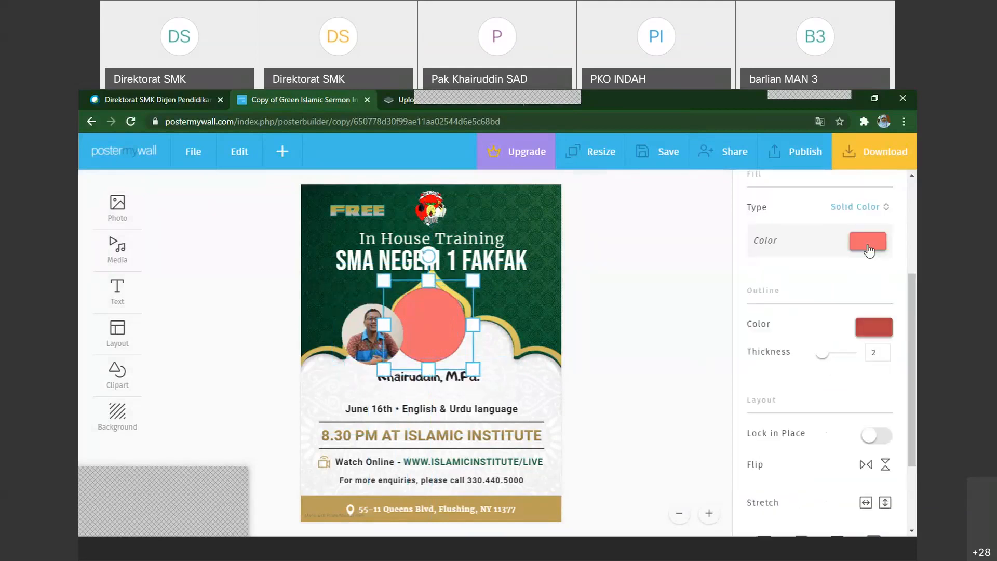
pyautogui.click(868, 251)
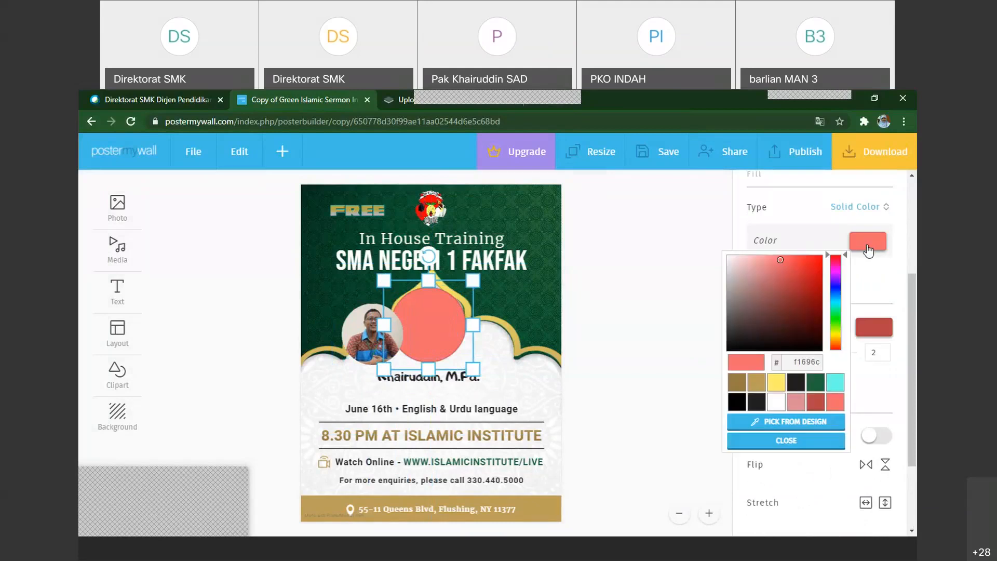
pyautogui.click(781, 389)
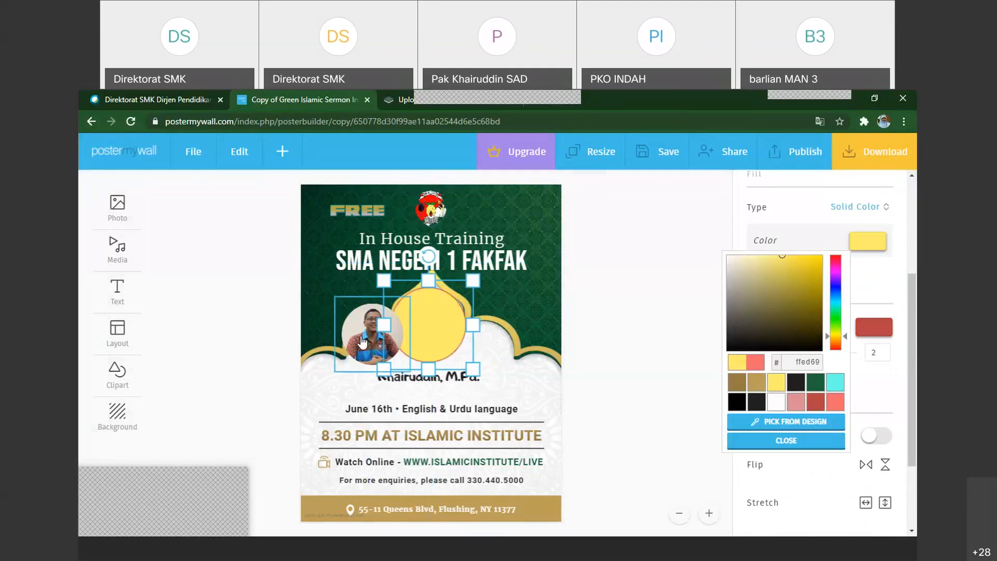
# Move the circular portrait onto the yellow circle, enlarge it slightly and centre it so an even yellow ring surrounds it
pyautogui.moveTo(362, 342); pyautogui.dragTo(416, 331)
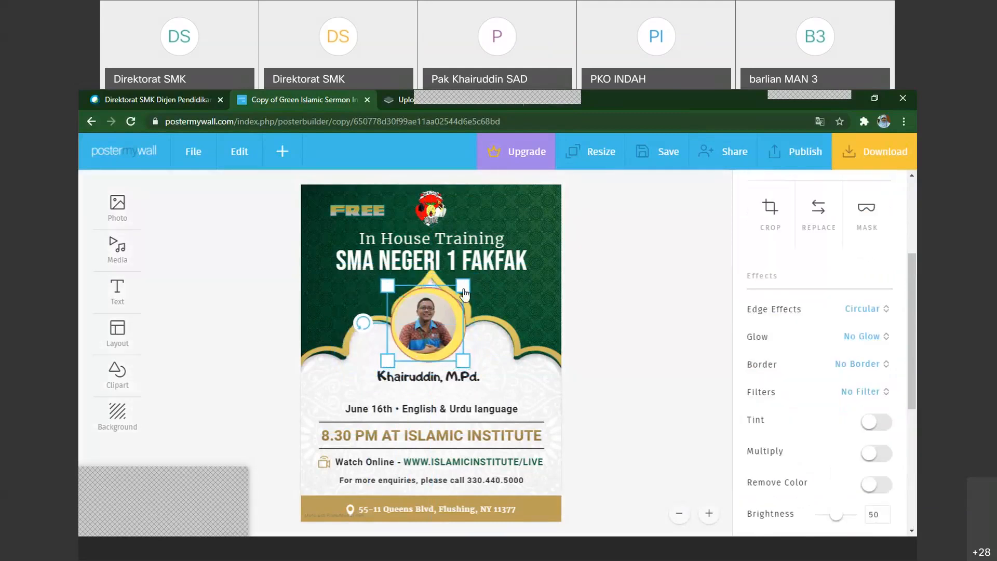
pyautogui.moveTo(463, 290); pyautogui.dragTo(473, 281)
pyautogui.moveTo(431, 320); pyautogui.dragTo(436, 323)
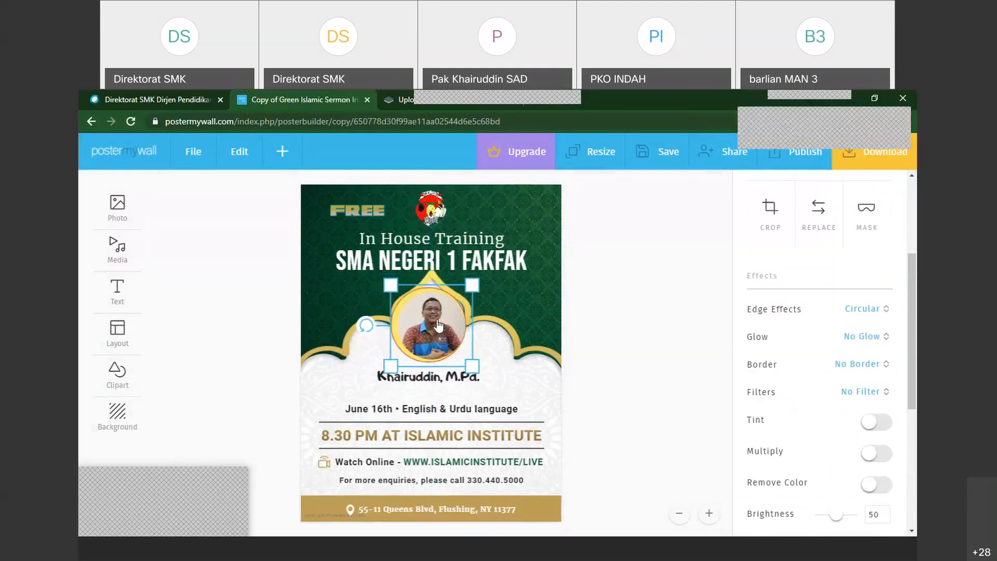
pyautogui.press('Left')
pyautogui.press('Left')
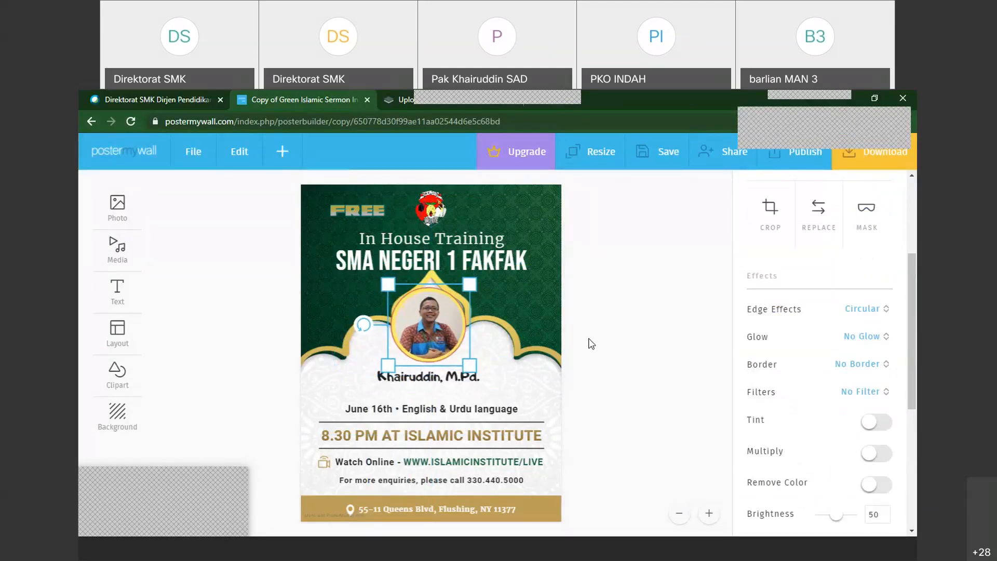
pyautogui.click(503, 346)
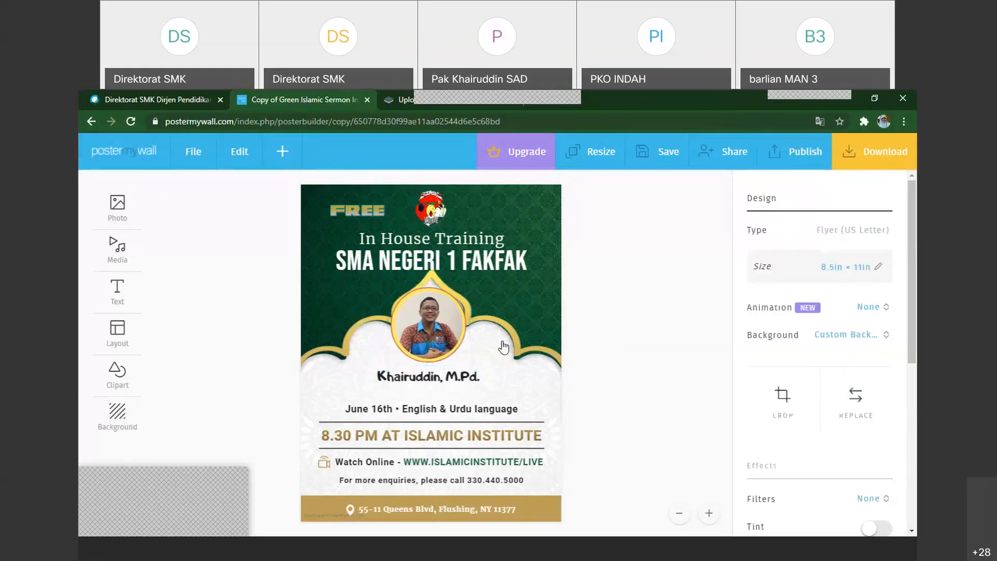
# Examine the options for adding a background and the image files available for a background upload, without choosing one
pyautogui.click(283, 154)
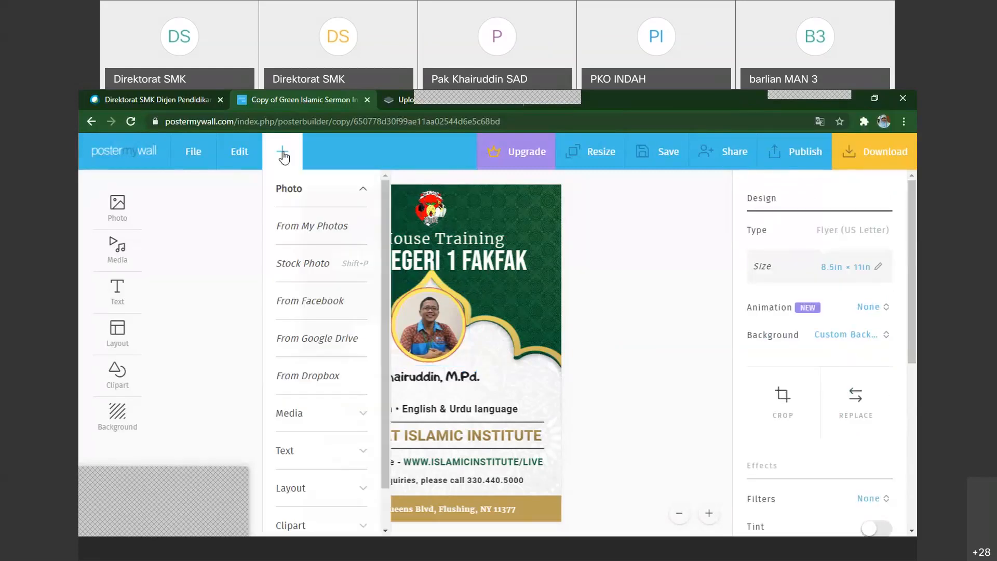
pyautogui.scroll(-1, 310, 526)
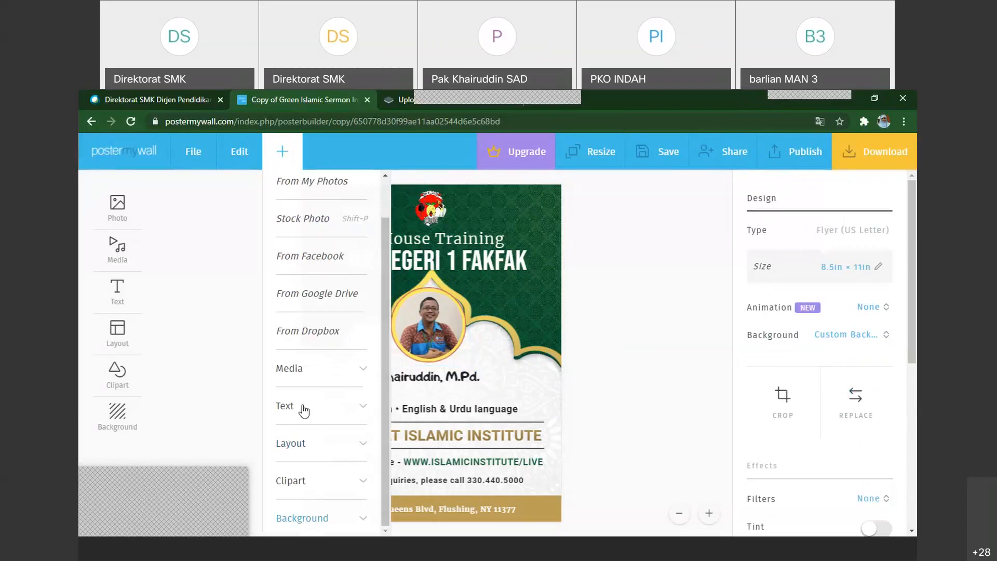
pyautogui.click(288, 518)
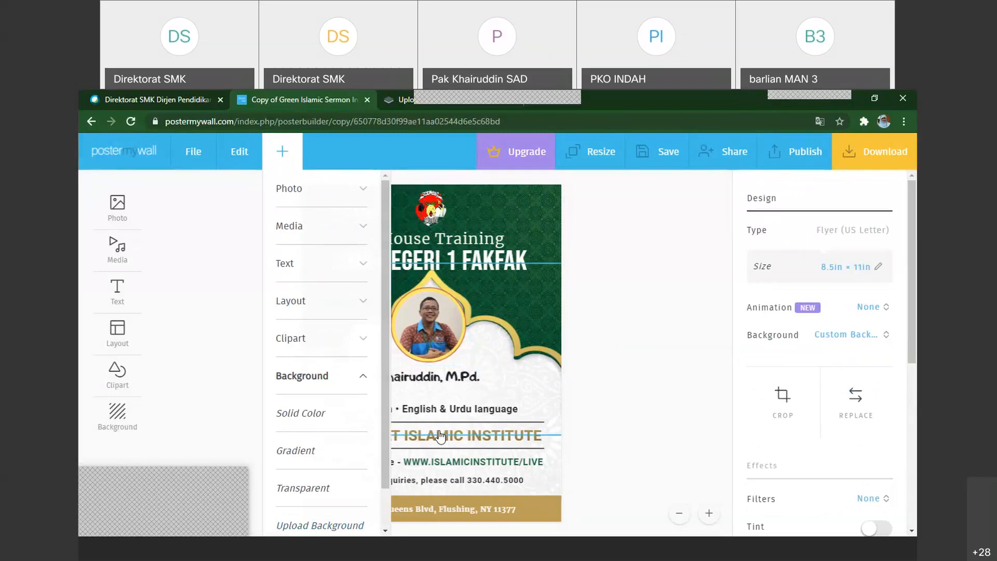
pyautogui.scroll(-1, 333, 485)
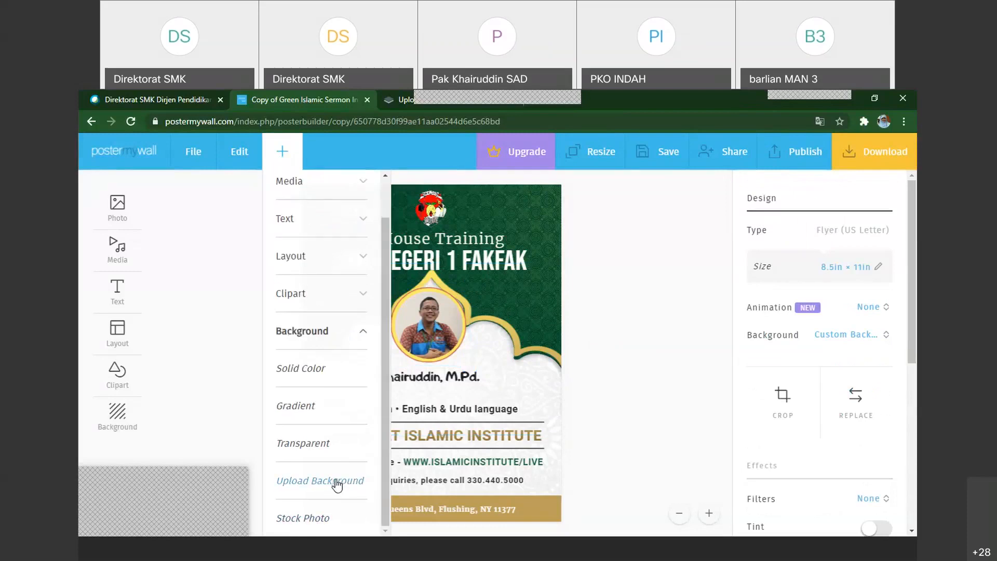
pyautogui.click(336, 482)
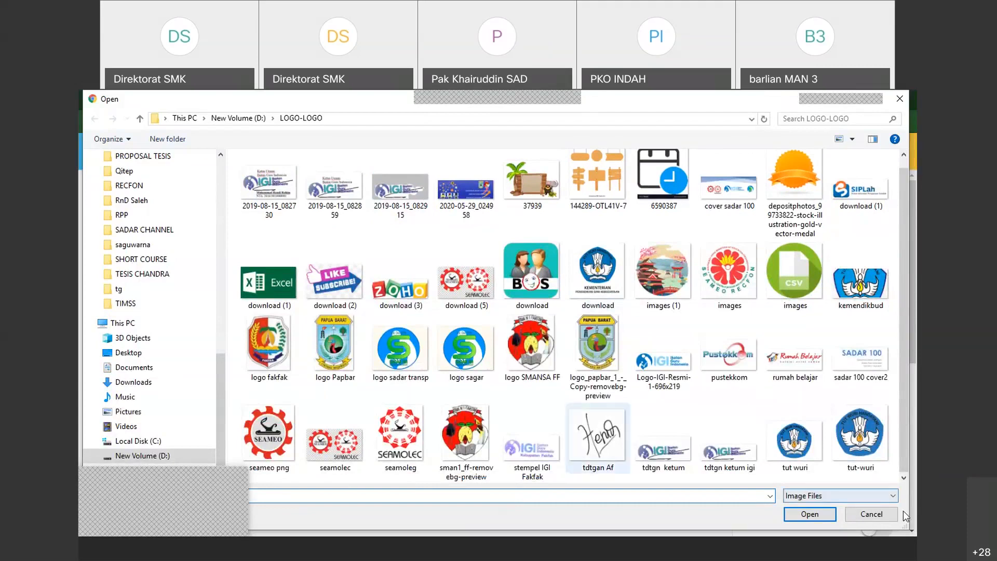
pyautogui.click(871, 514)
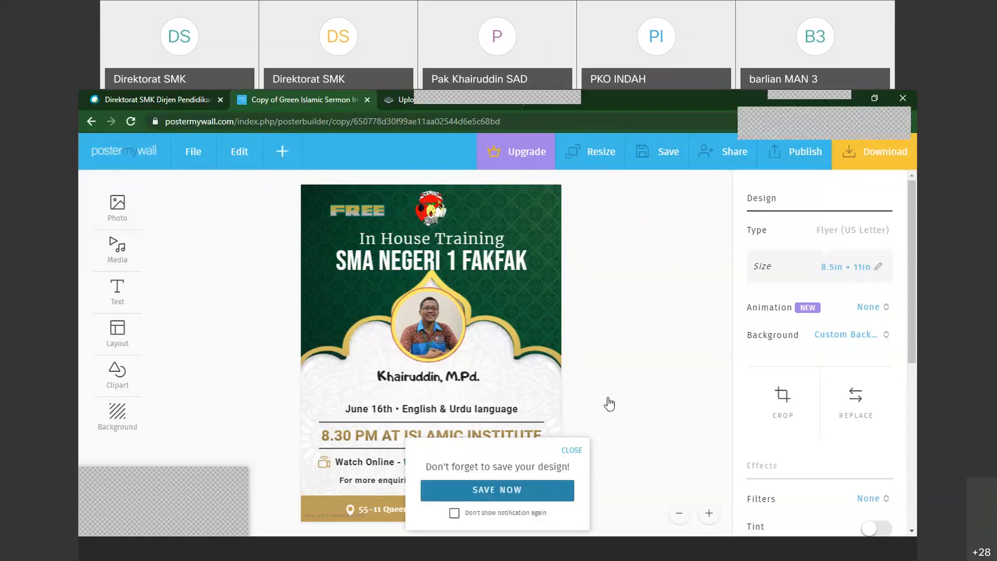
# Dismiss the save reminder and save the flyer design
pyautogui.click(571, 450)
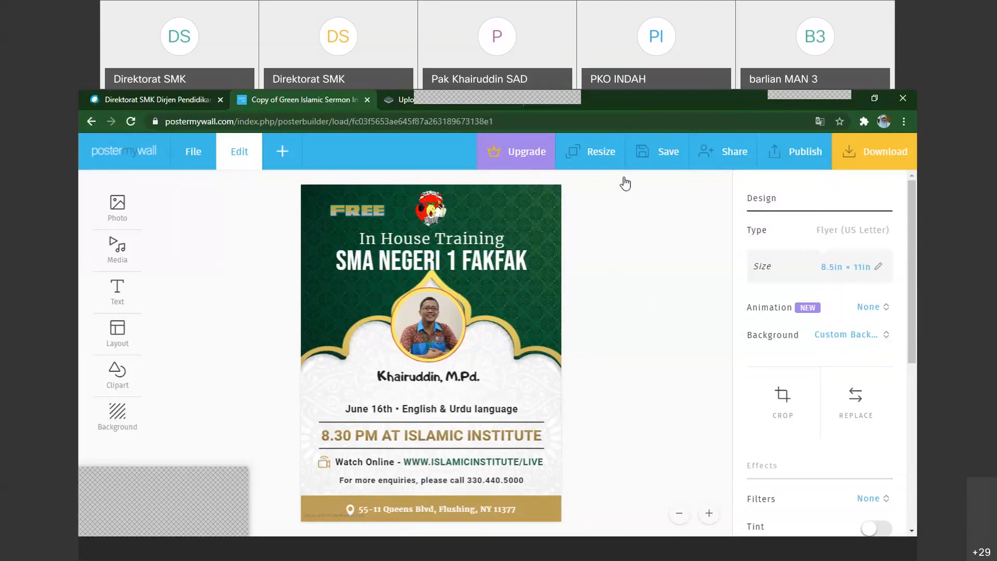
pyautogui.click(658, 151)
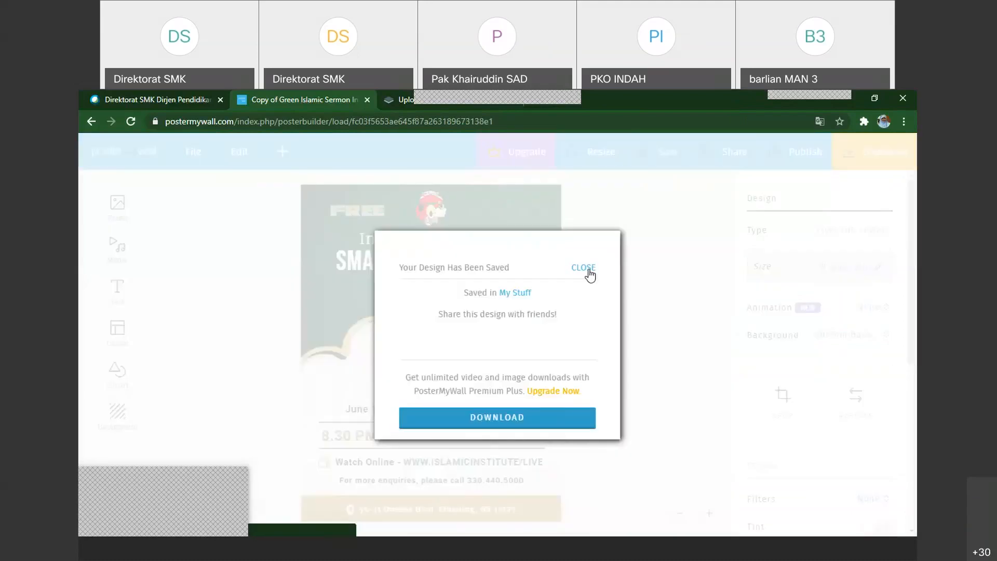
pyautogui.click(583, 267)
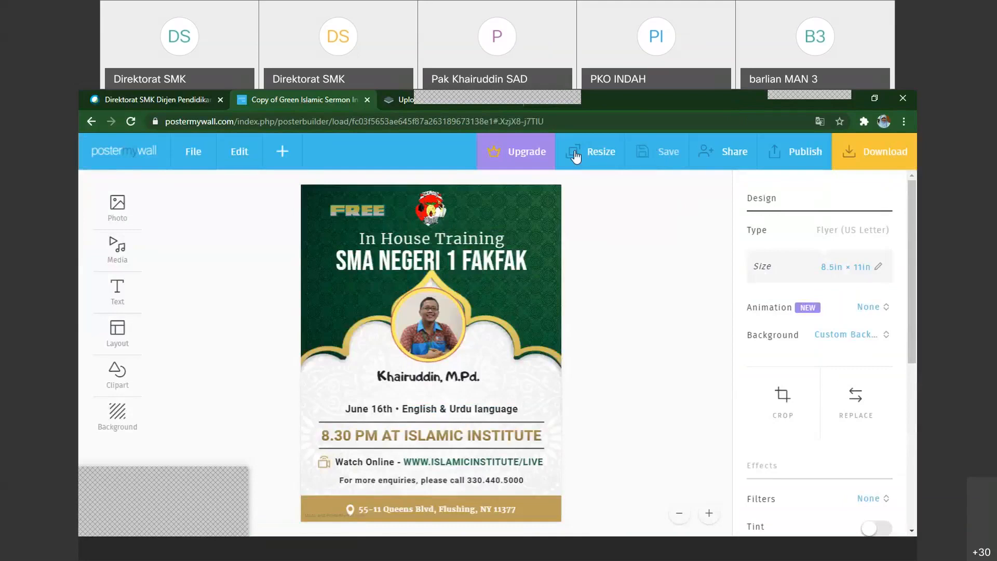
# Look through the design sizes available for resizing the flyer, from marketing and paper formats to social media, without applying one
pyautogui.click(592, 157)
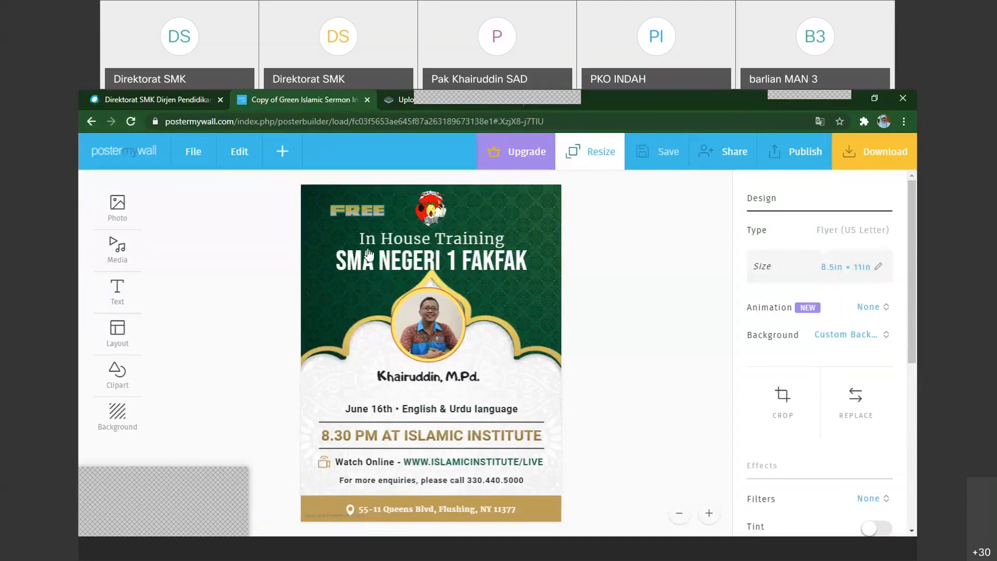
pyautogui.click(587, 161)
pyautogui.scroll(-1, 539, 340)
pyautogui.scroll(-2, 538, 340)
pyautogui.scroll(-4, 548, 366)
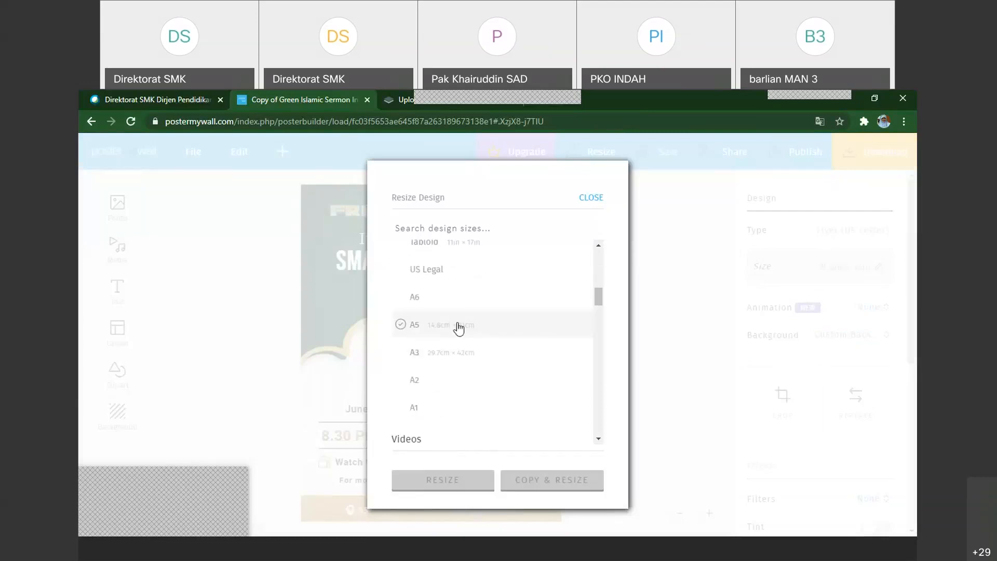
pyautogui.scroll(-1, 452, 418)
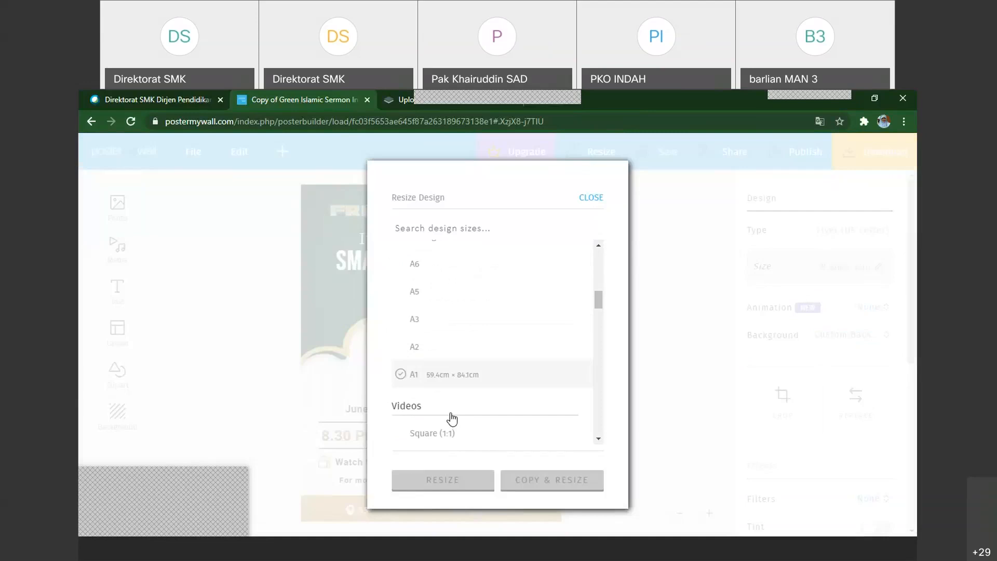
pyautogui.scroll(-1, 459, 321)
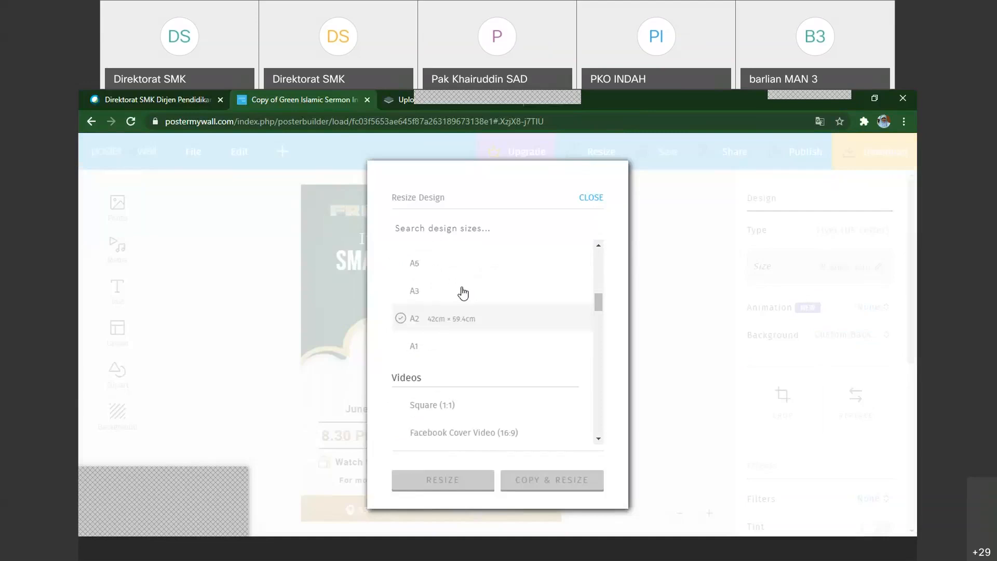
pyautogui.scroll(5, 489, 340)
pyautogui.scroll(3, 489, 340)
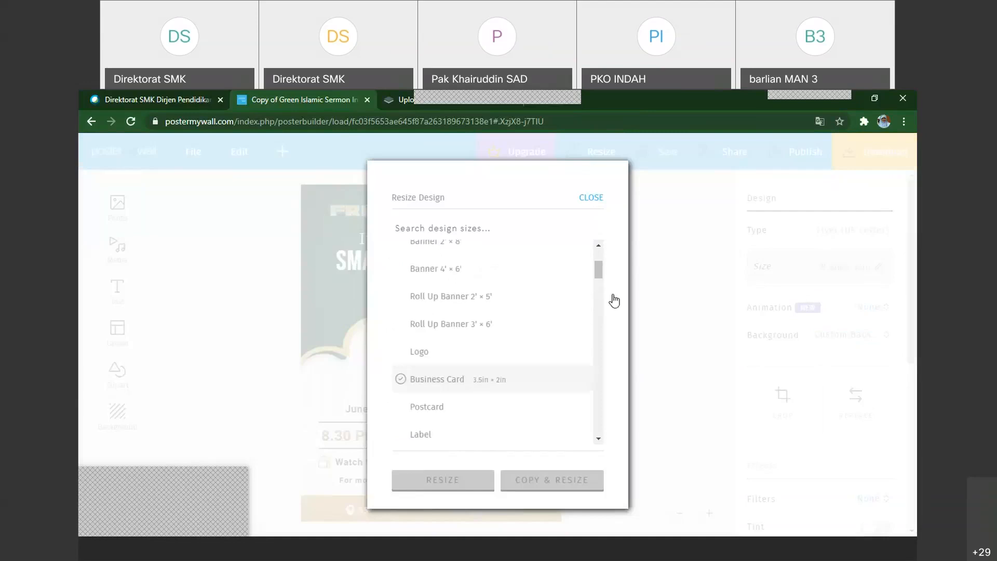
pyautogui.moveTo(599, 273); pyautogui.dragTo(600, 337)
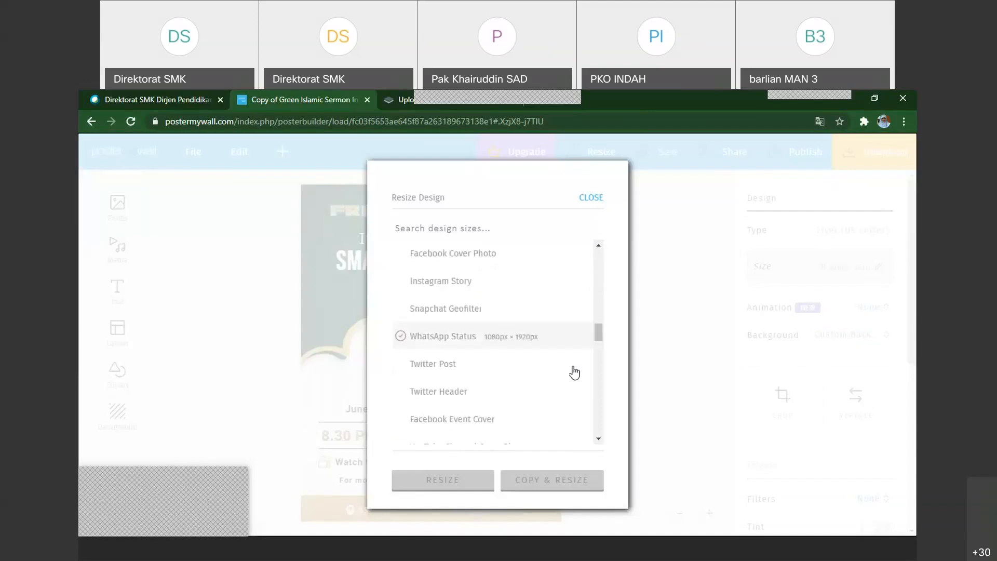
pyautogui.scroll(-5, 597, 384)
pyautogui.moveTo(599, 369); pyautogui.dragTo(597, 265)
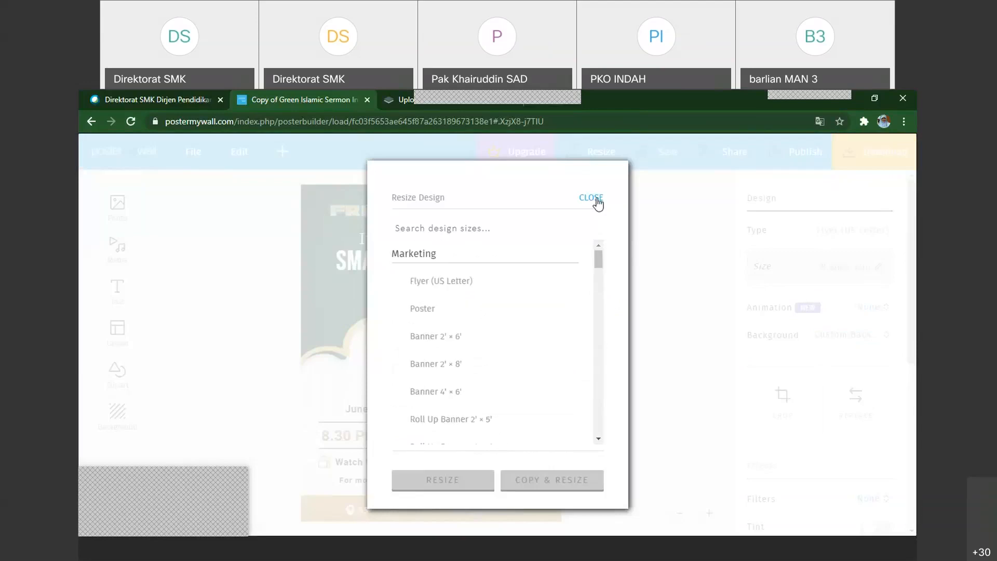
pyautogui.click(592, 198)
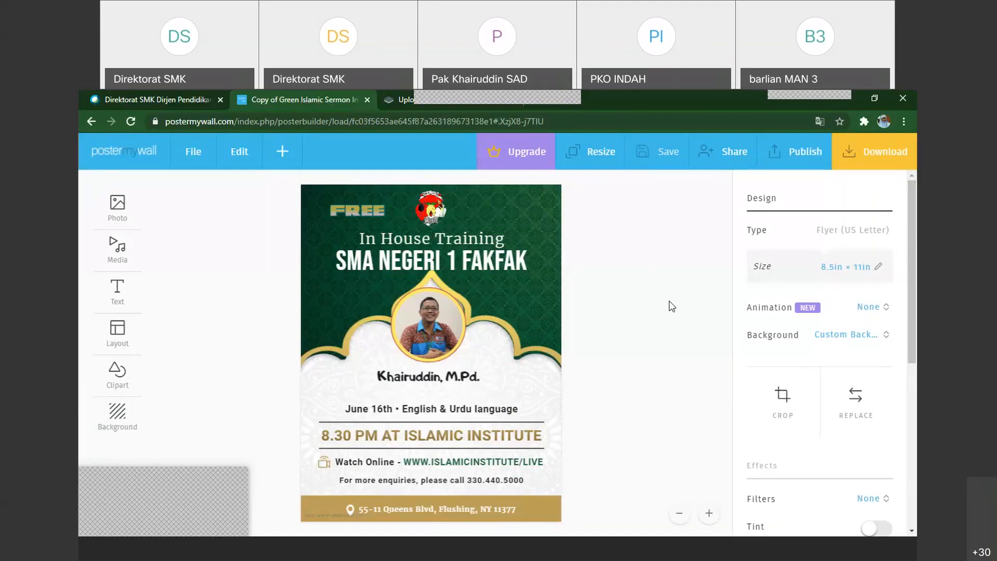
# Download the flyer as a free image
pyautogui.click(854, 160)
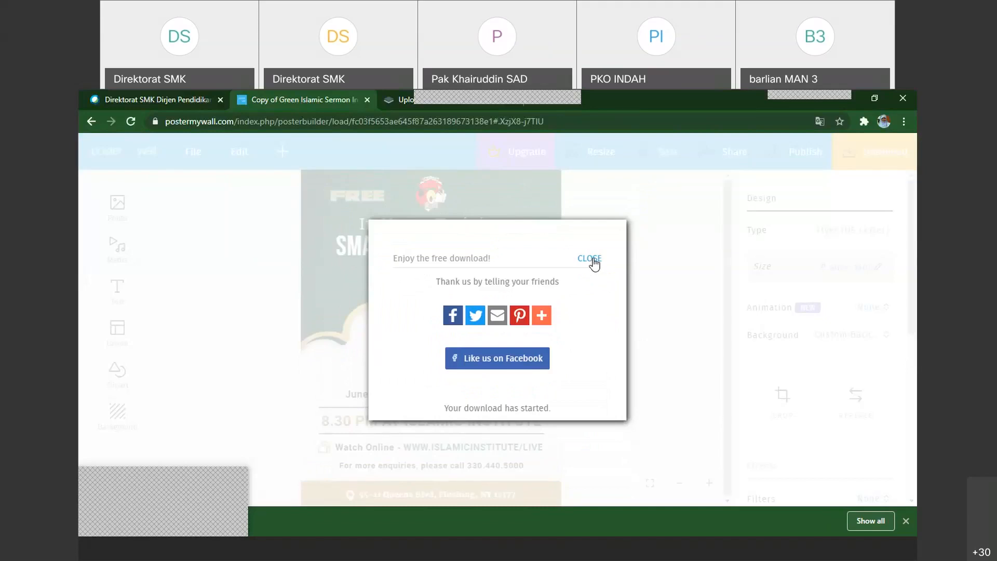
pyautogui.click(593, 260)
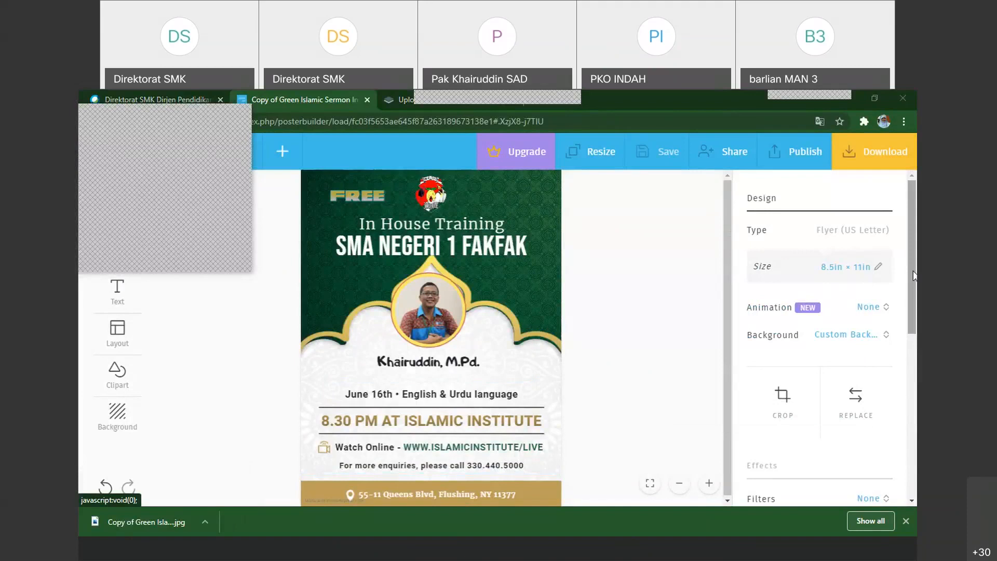
# Change the design's title to "flyer IHT Uki Coba" and save the design
pyautogui.moveTo(913, 275); pyautogui.dragTo(907, 452)
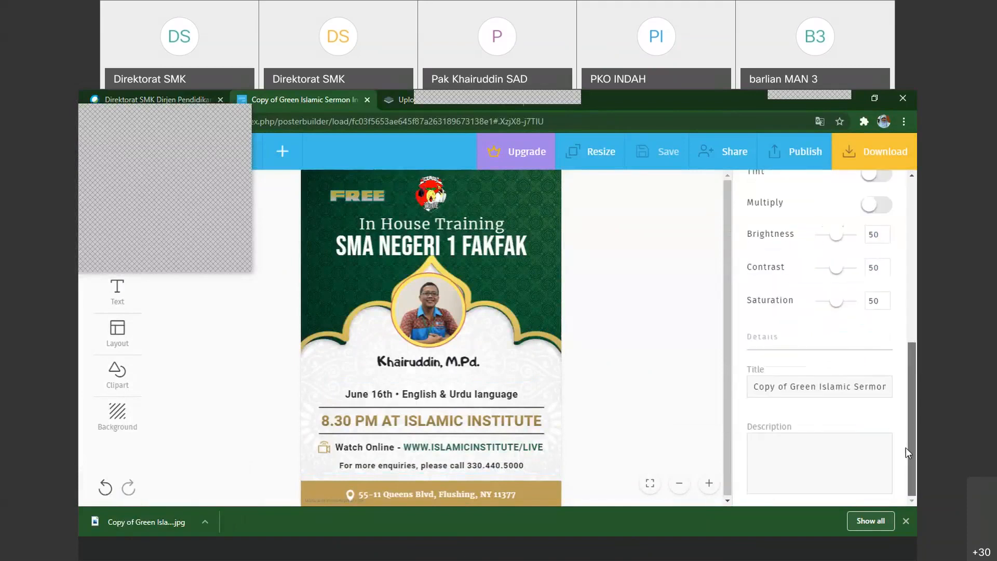
pyautogui.moveTo(912, 354); pyautogui.dragTo(912, 446)
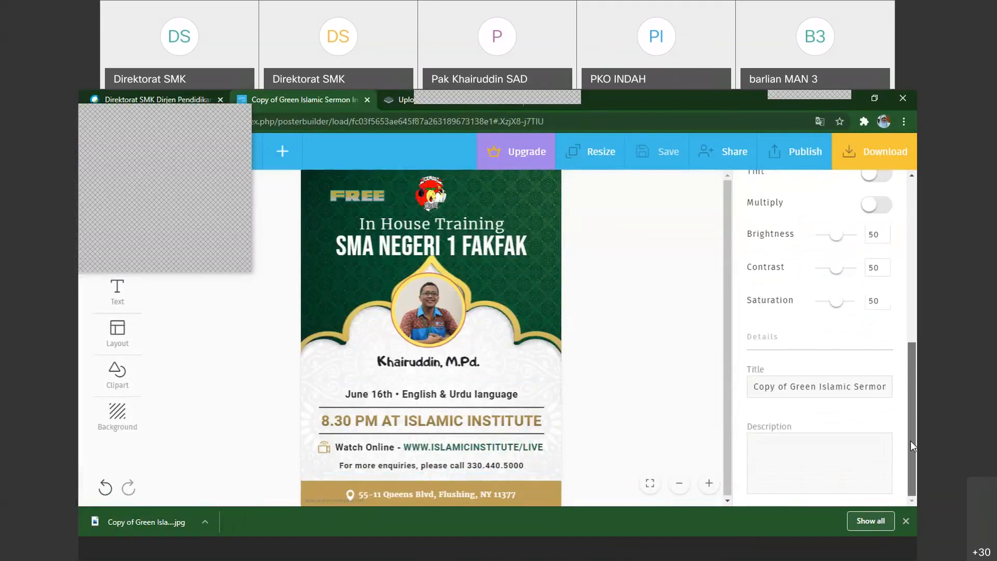
pyautogui.moveTo(753, 390); pyautogui.dragTo(916, 390)
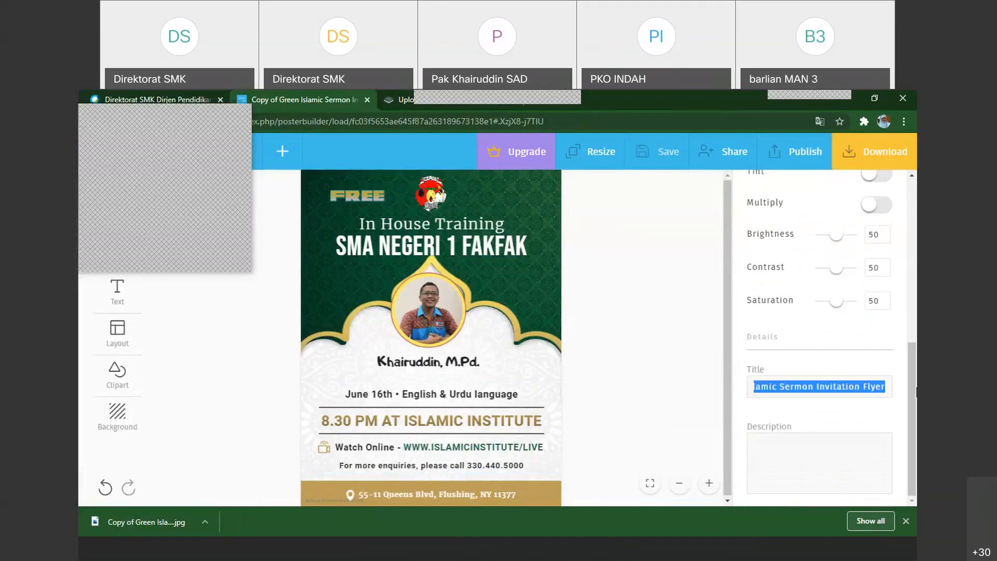
pyautogui.write('fly')
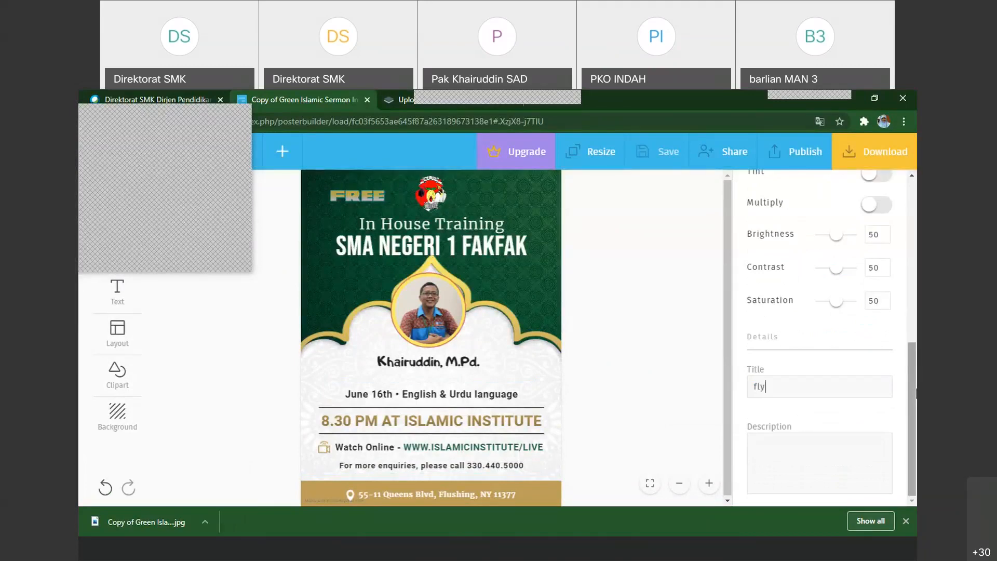
pyautogui.write('er IHT Uki Coba')
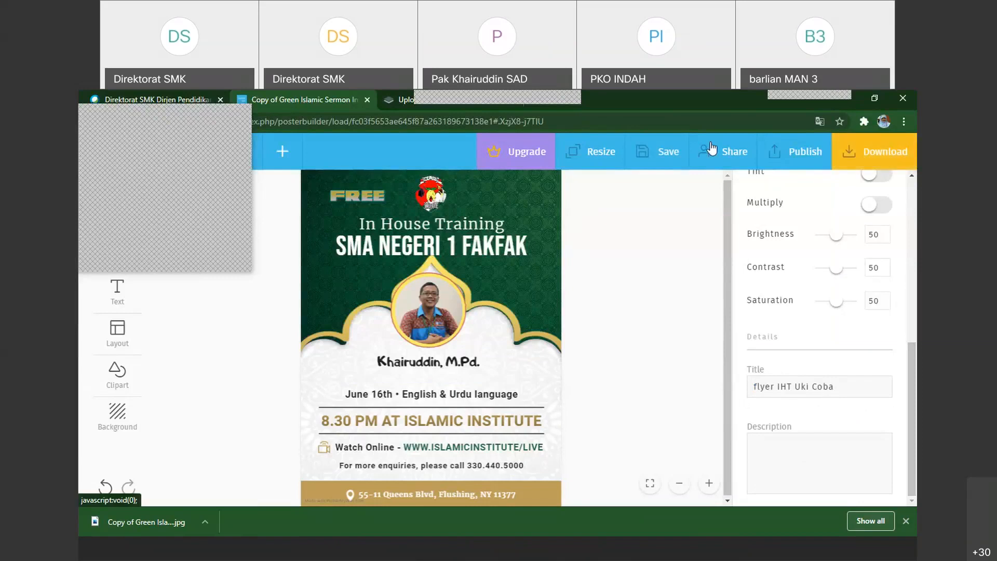
pyautogui.click(672, 156)
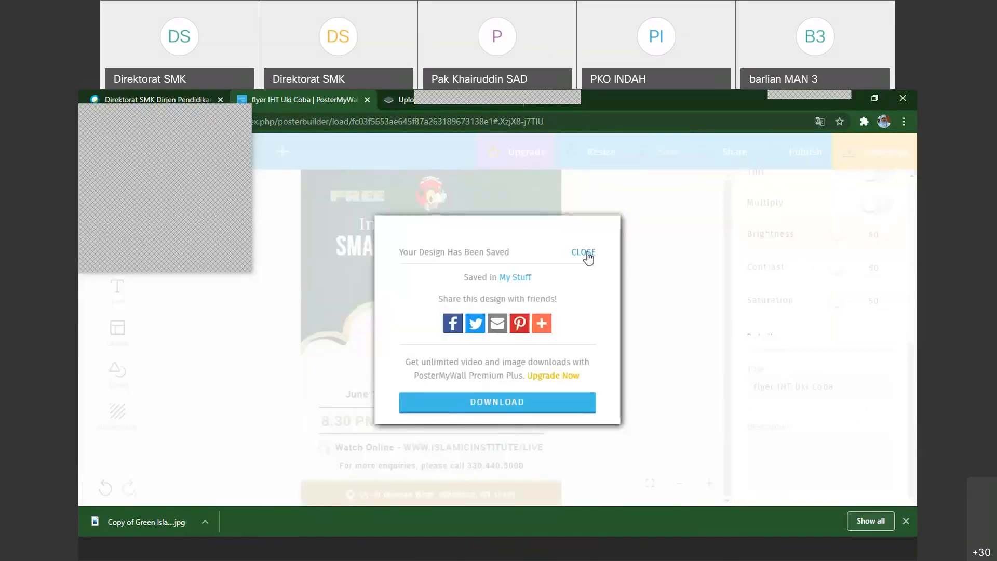
pyautogui.click(585, 253)
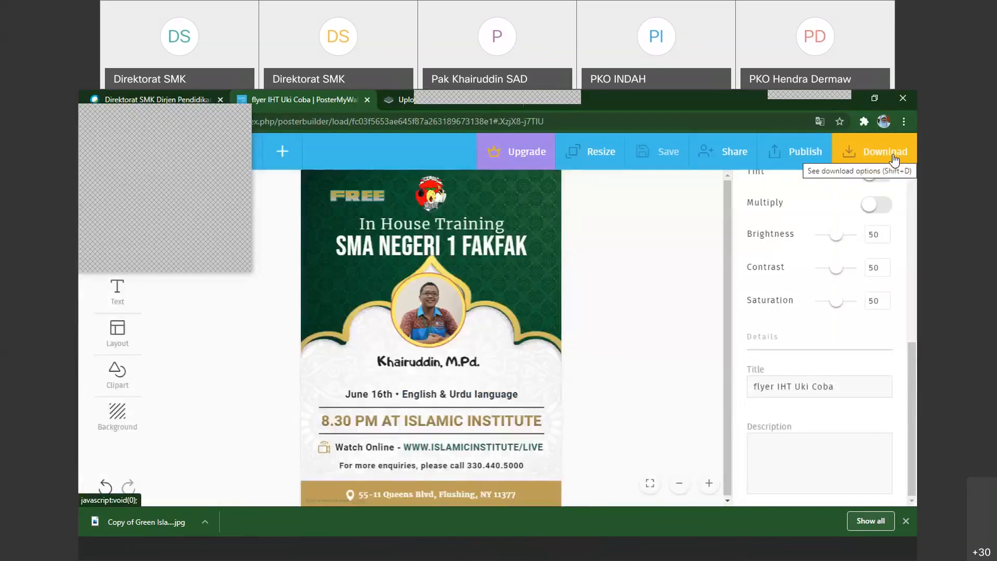
# Download the retitled flyer as the free Basic Image and open the downloaded JPG
pyautogui.click(893, 154)
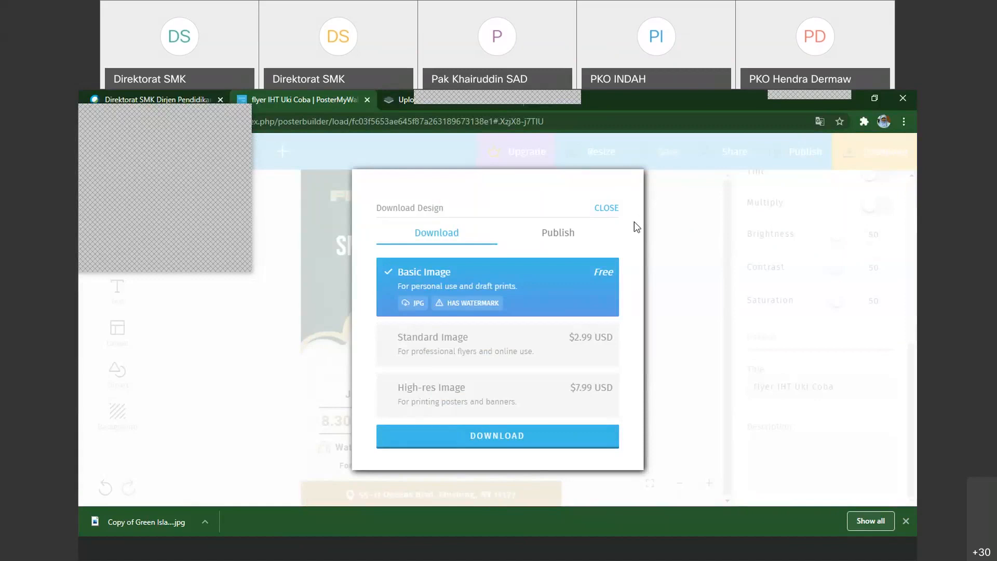
pyautogui.click(507, 439)
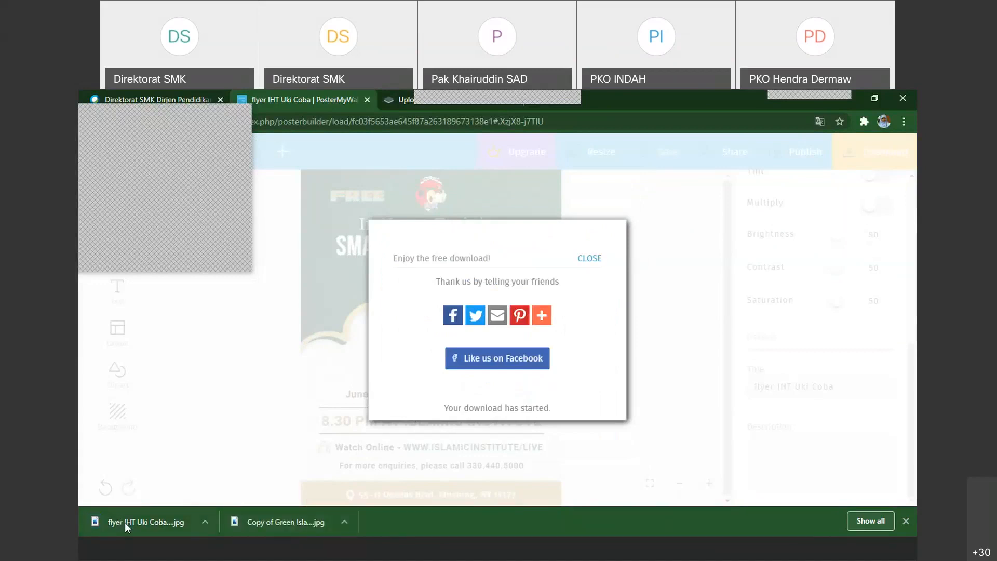
pyautogui.click(205, 522)
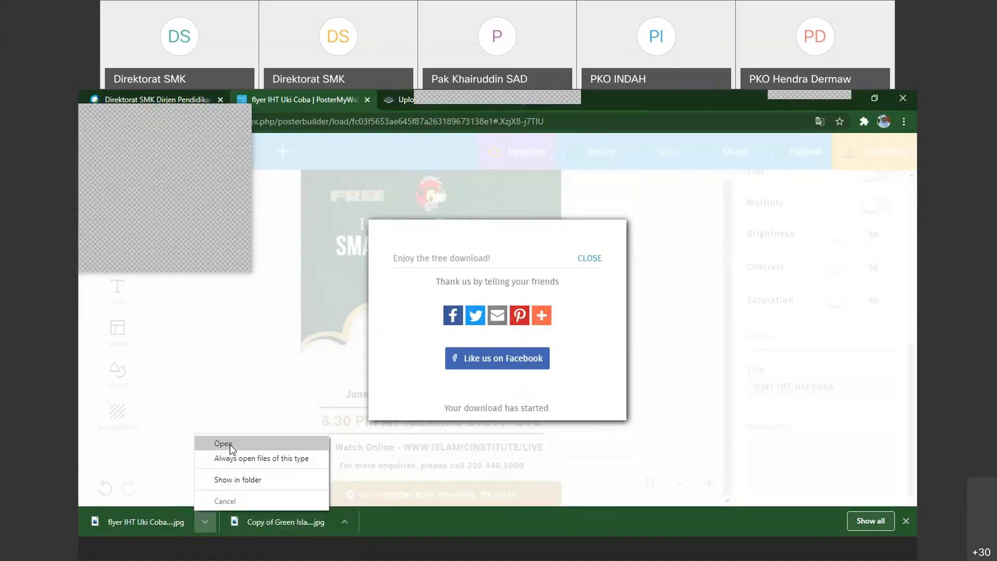
pyautogui.click(228, 444)
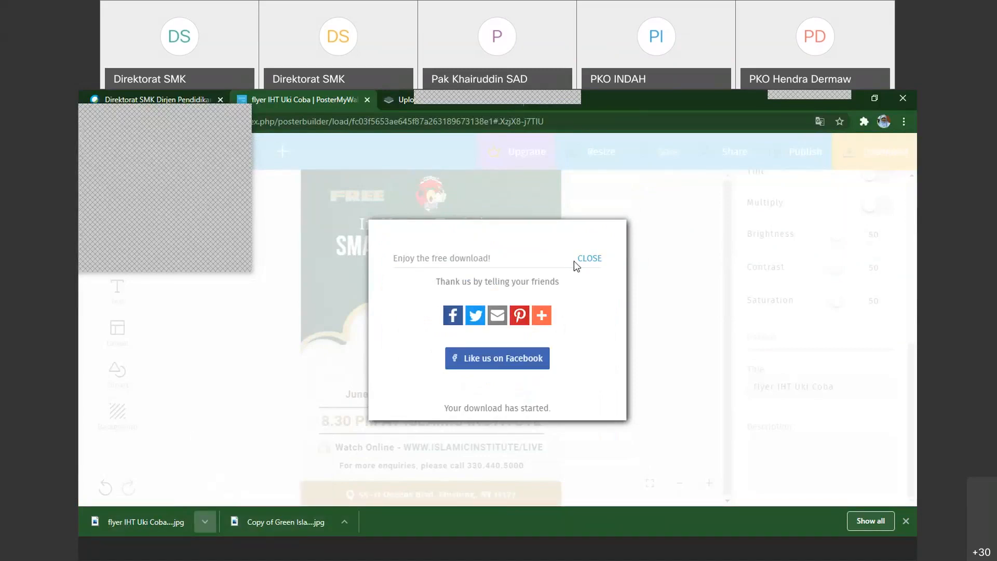
pyautogui.click(580, 259)
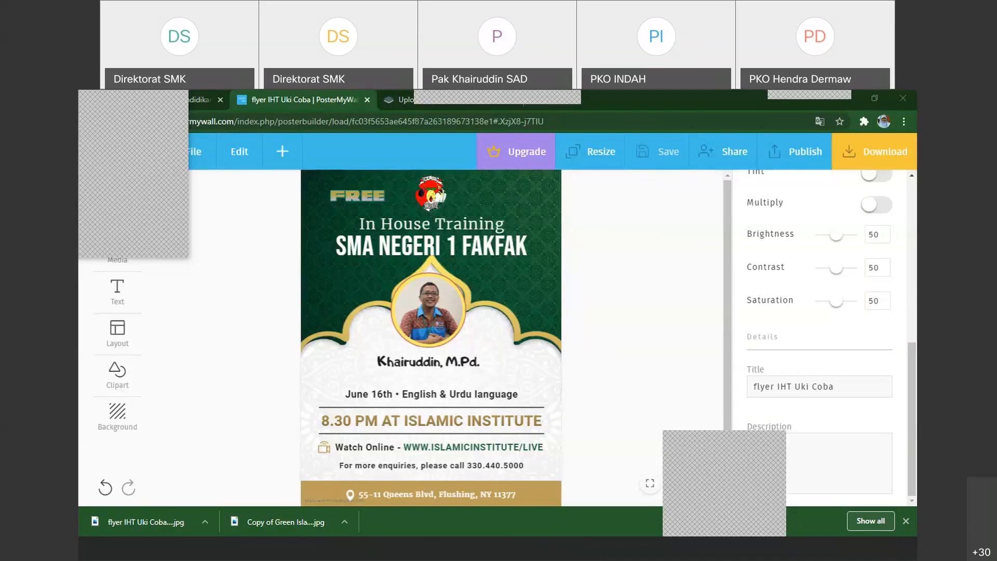
pyautogui.click(727, 554)
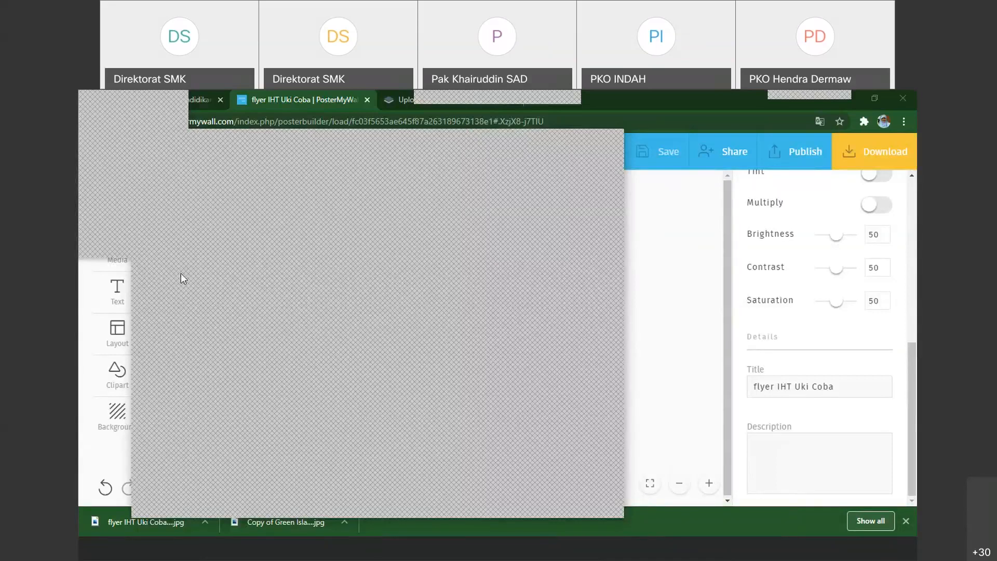
pyautogui.moveTo(279, 143); pyautogui.dragTo(352, 124)
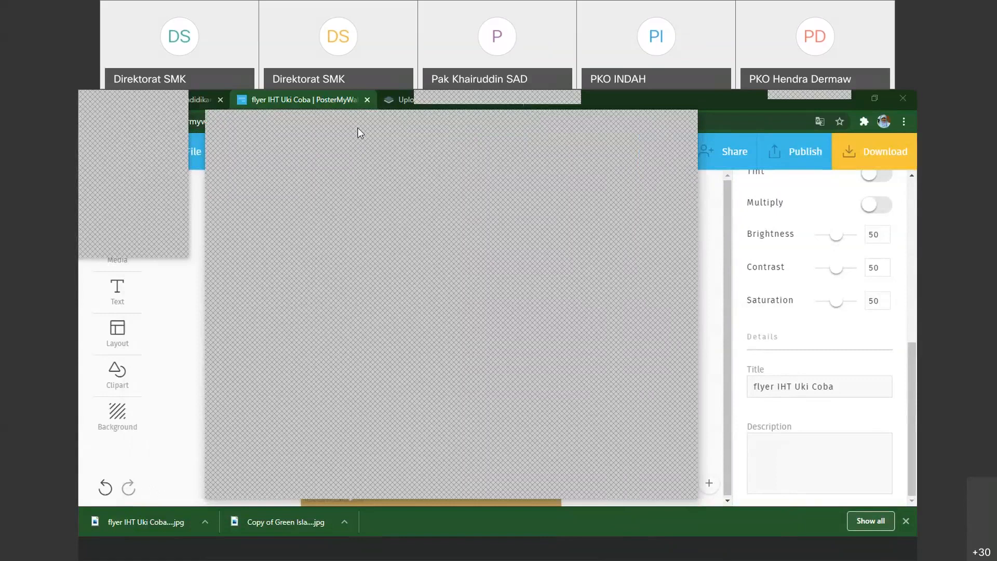
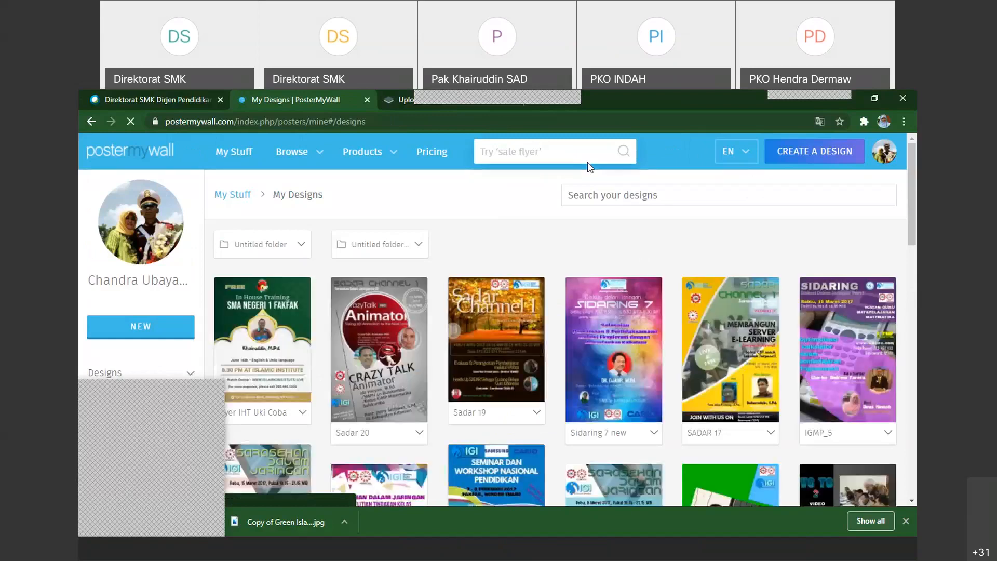
# Look through the saved designs in My Designs
pyautogui.click(140, 329)
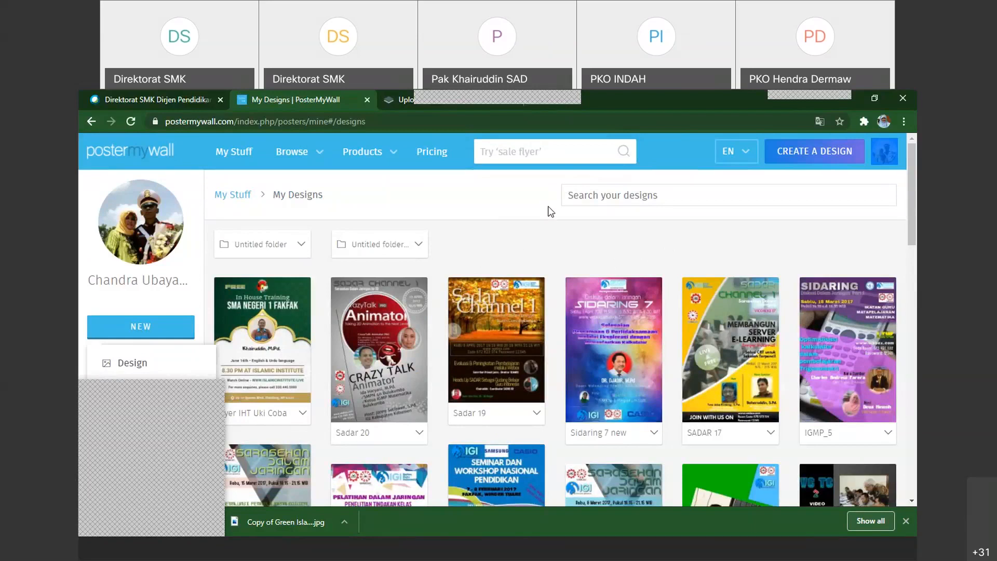
pyautogui.click(149, 328)
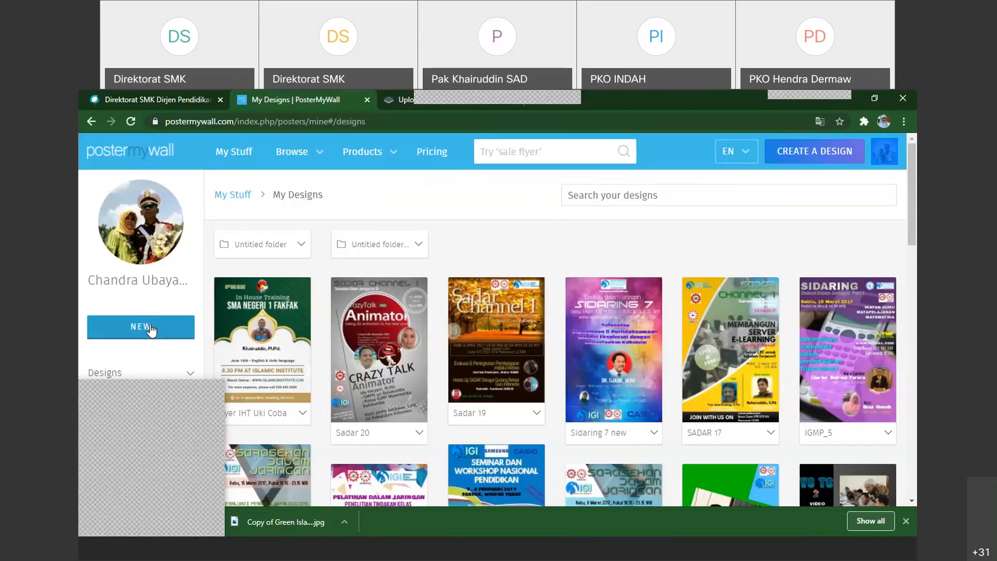
pyautogui.moveTo(240, 327)
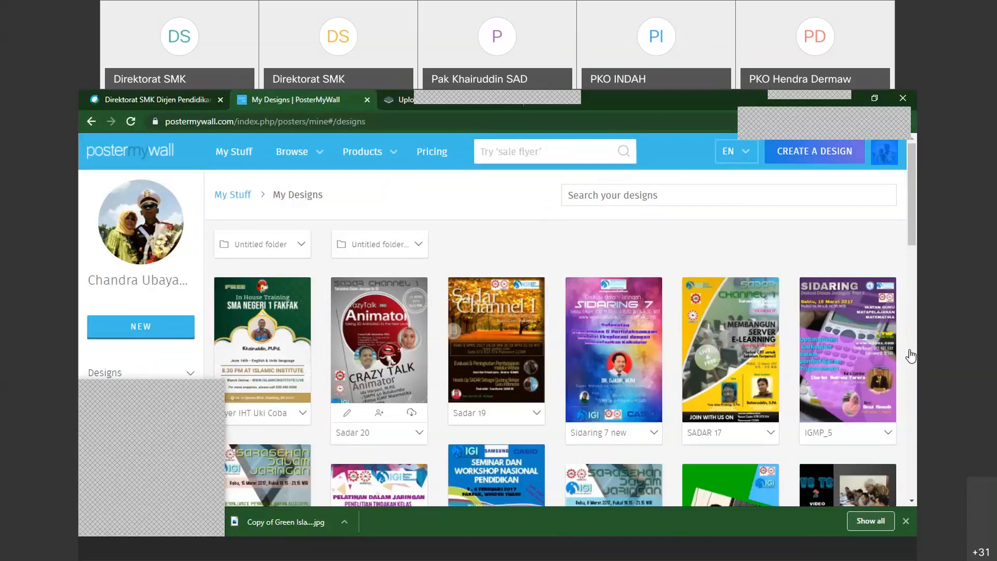
pyautogui.scroll(-7, 345, 315)
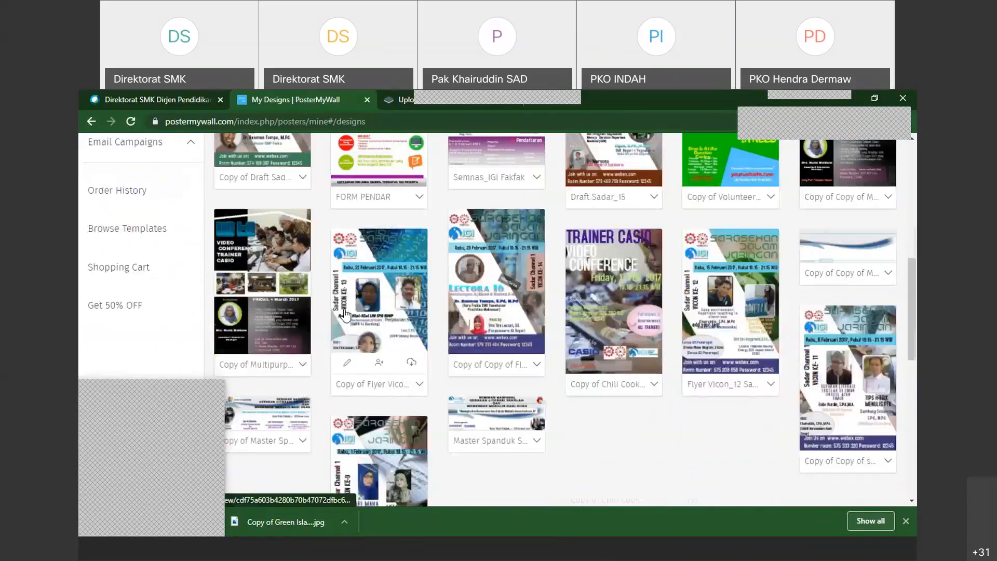
pyautogui.scroll(2, 346, 315)
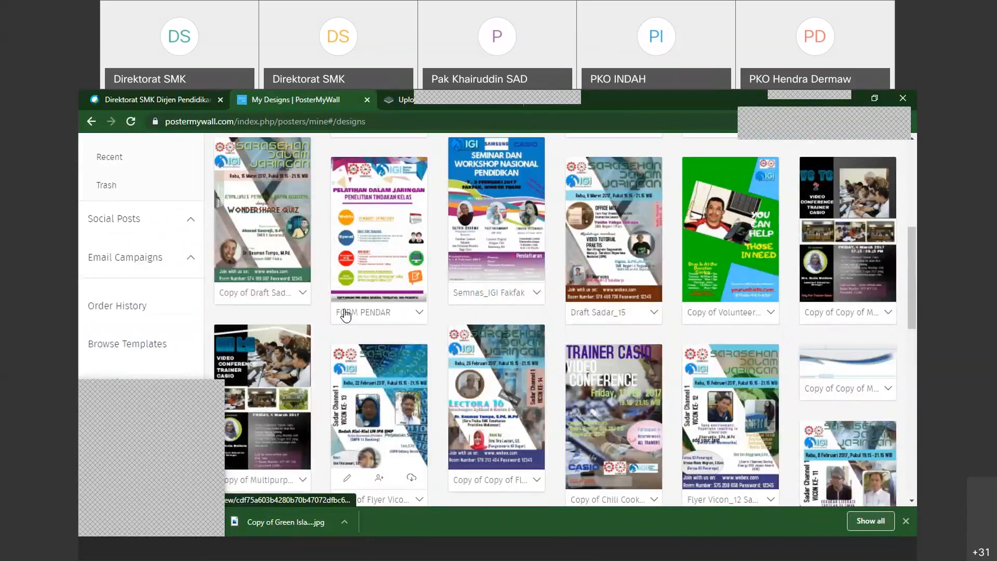
pyautogui.scroll(-2, 344, 314)
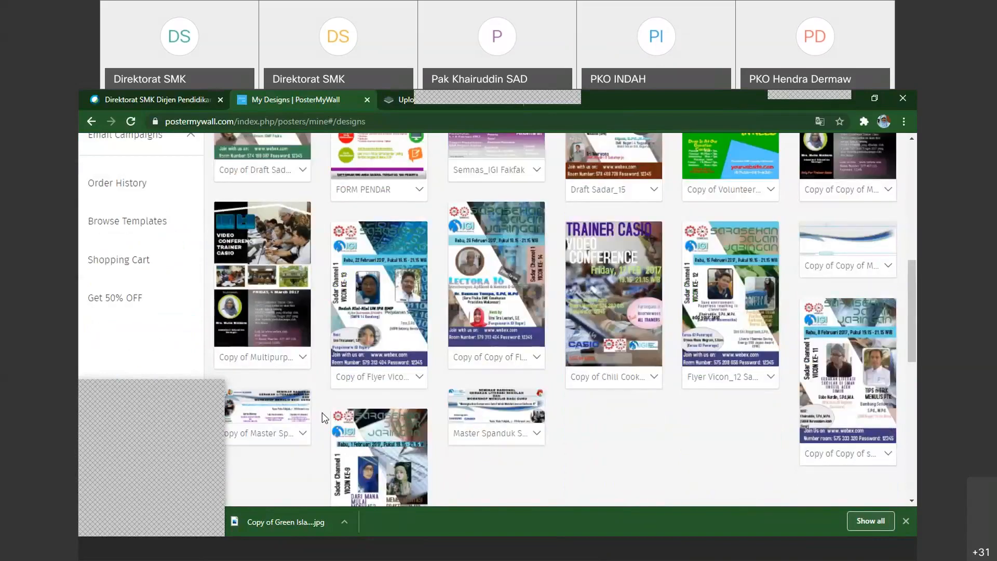
pyautogui.scroll(7, 322, 412)
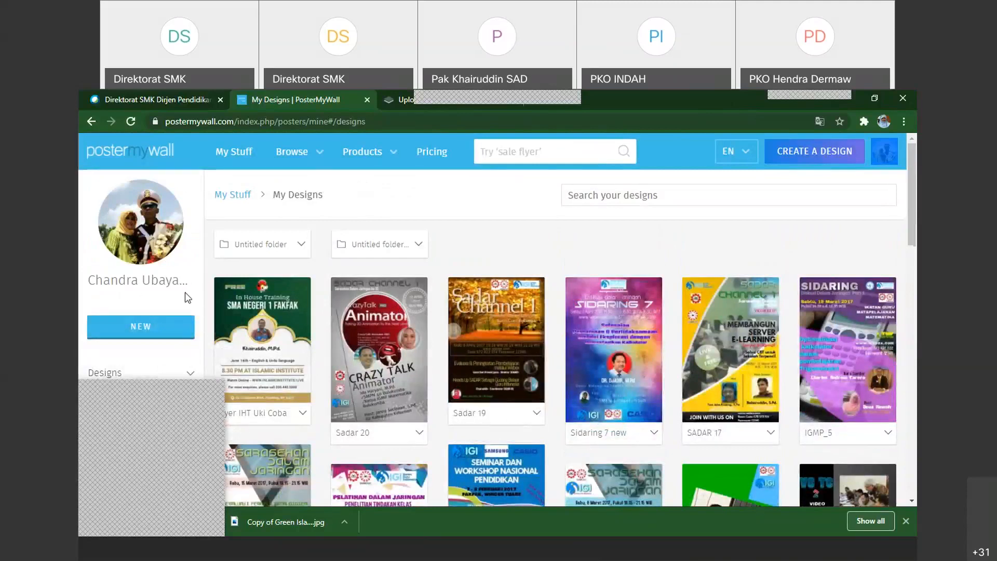
# Start a new design from the template gallery and limit the templates to videos
pyautogui.click(148, 328)
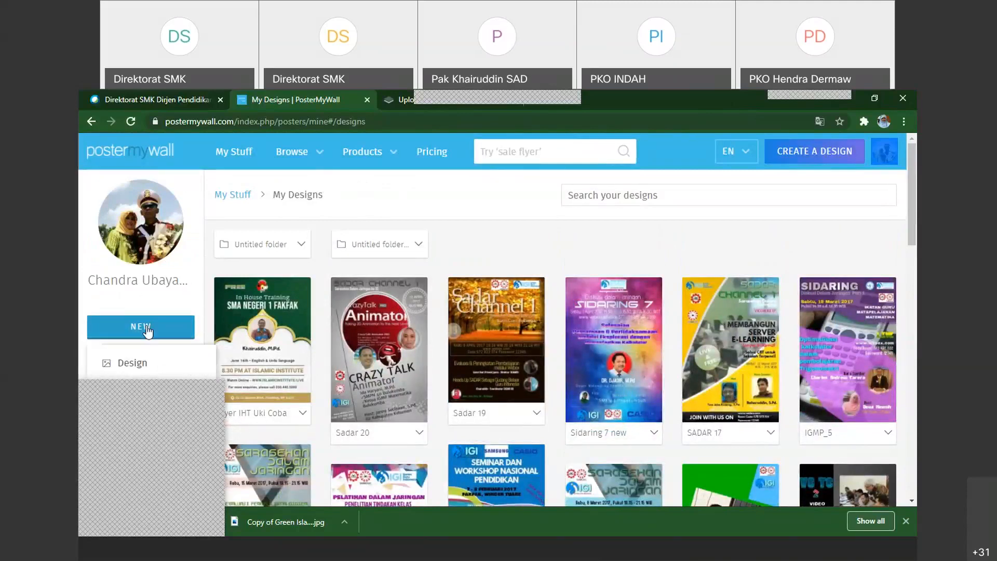
pyautogui.click(133, 364)
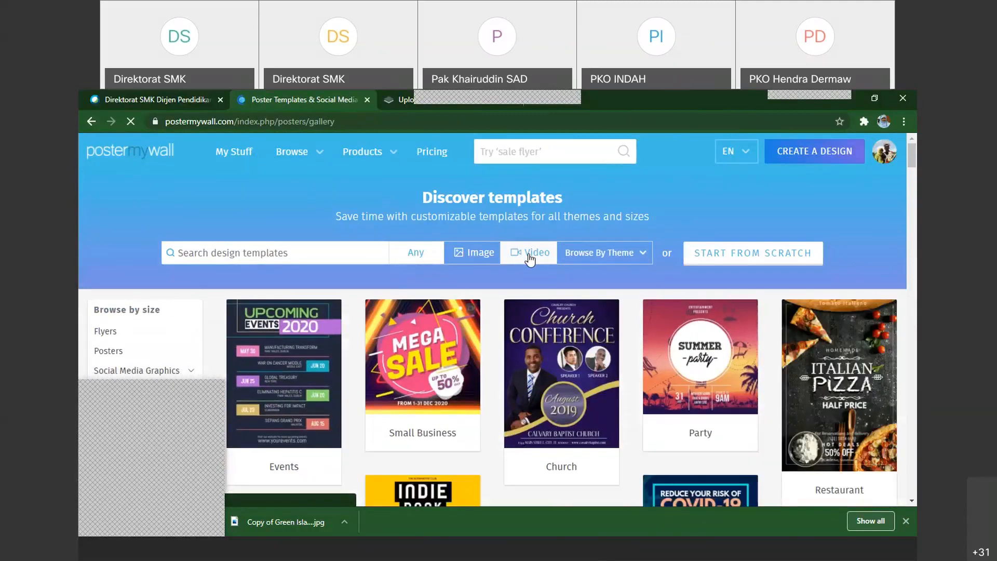
pyautogui.click(530, 254)
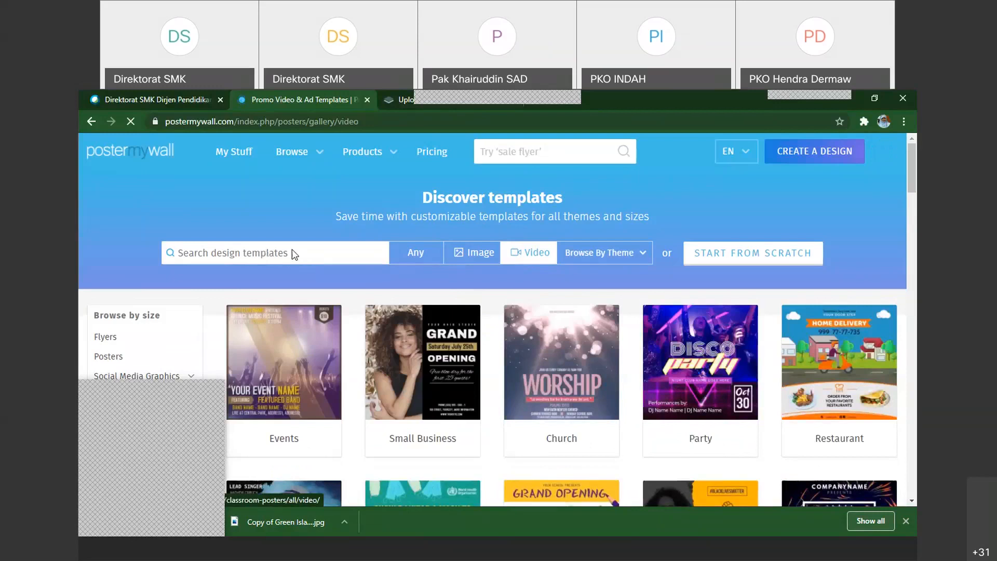
# Search the video templates for "indipendence day"
pyautogui.click(285, 253)
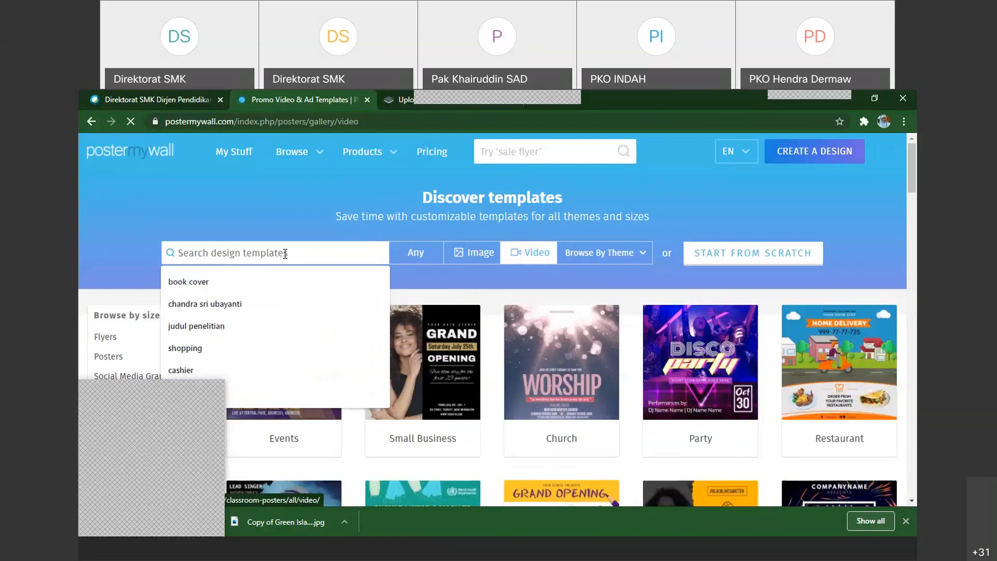
pyautogui.write('in')
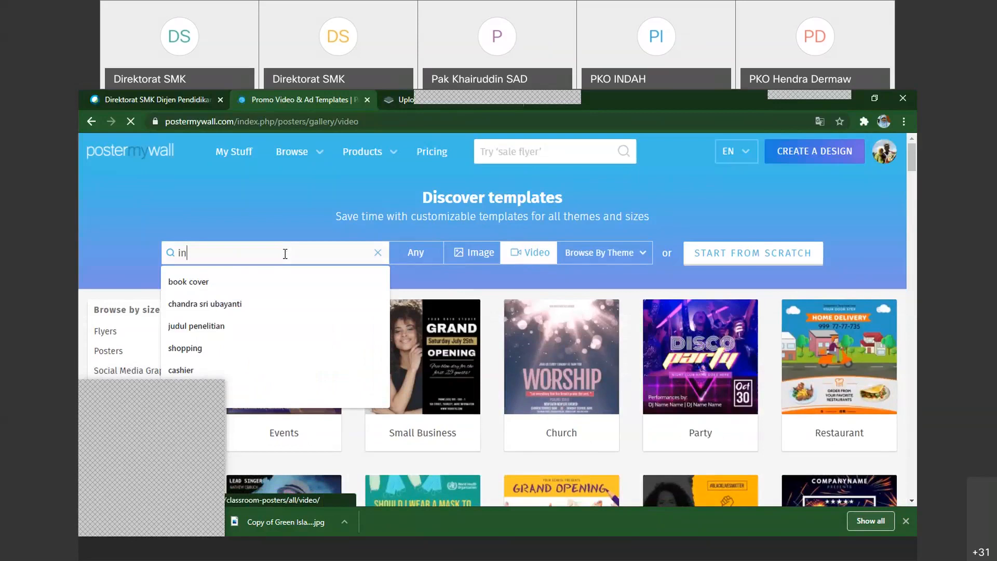
pyautogui.write('di')
pyautogui.write('penden')
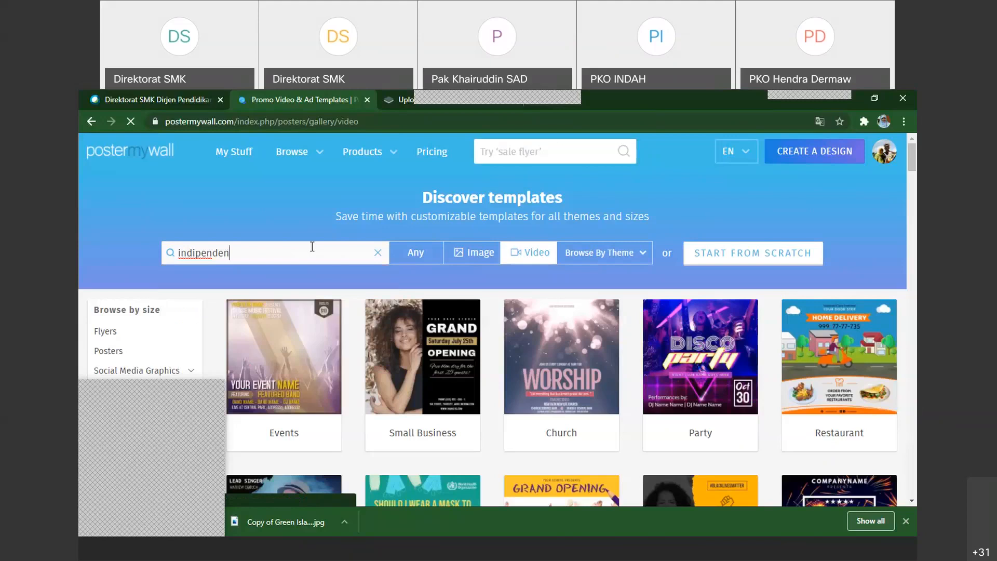
pyautogui.write('ce')
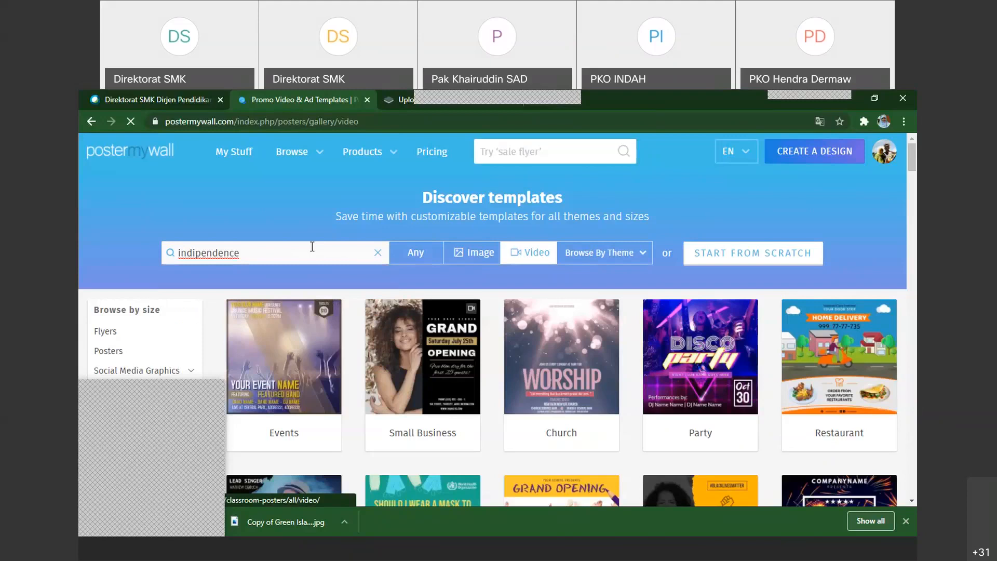
pyautogui.write('day')
pyautogui.press('Return')
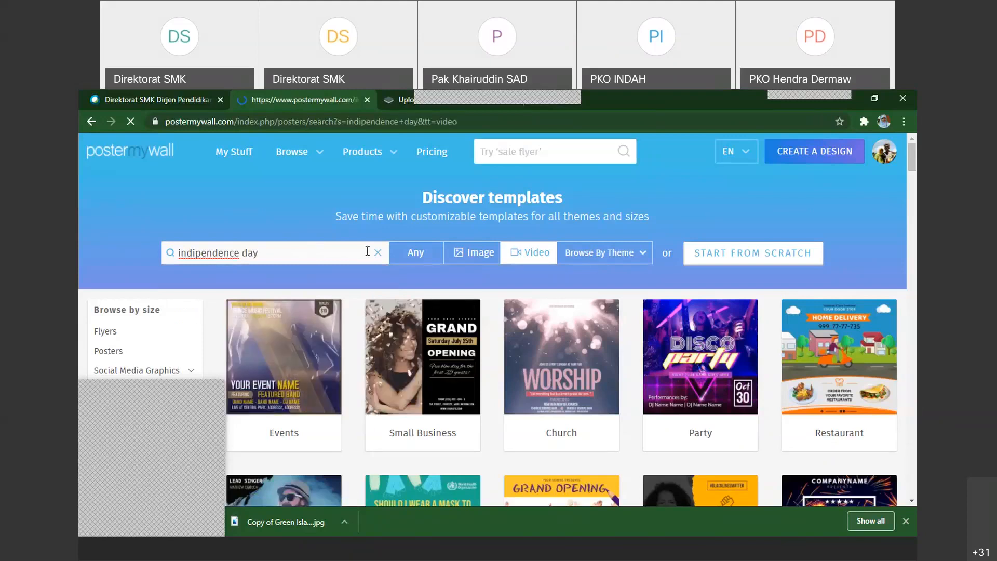
# Shorten the video template search to "indipendence" and run it again
pyautogui.press('BackSpace')
pyautogui.press('BackSpace')
pyautogui.press('BackSpace')
pyautogui.press('BackSpace')
pyautogui.press('Return')
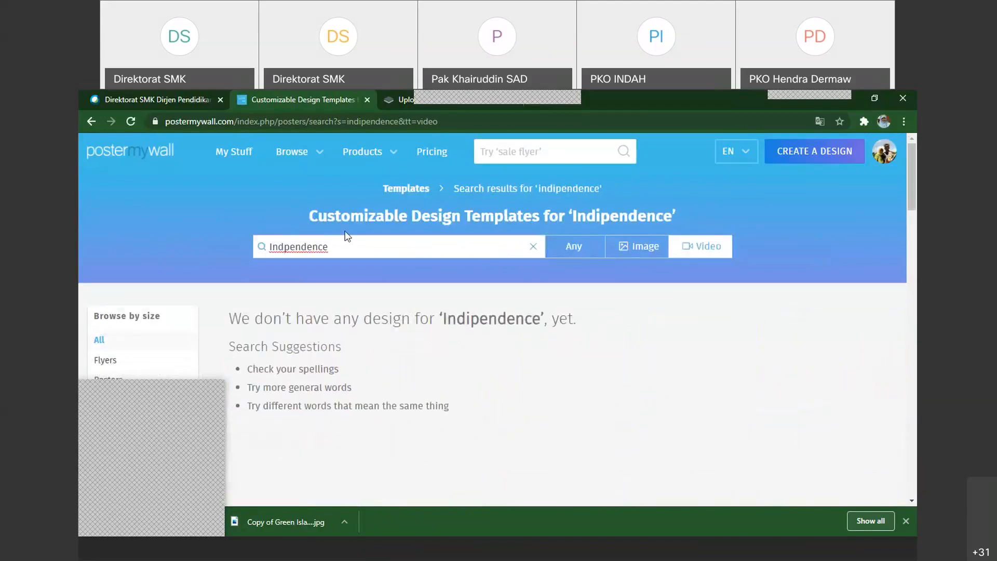
# Replace the search term with "usa" and search the video templates again
pyautogui.hotkey('ctrl', 'a')
pyautogui.press('BackSpace')
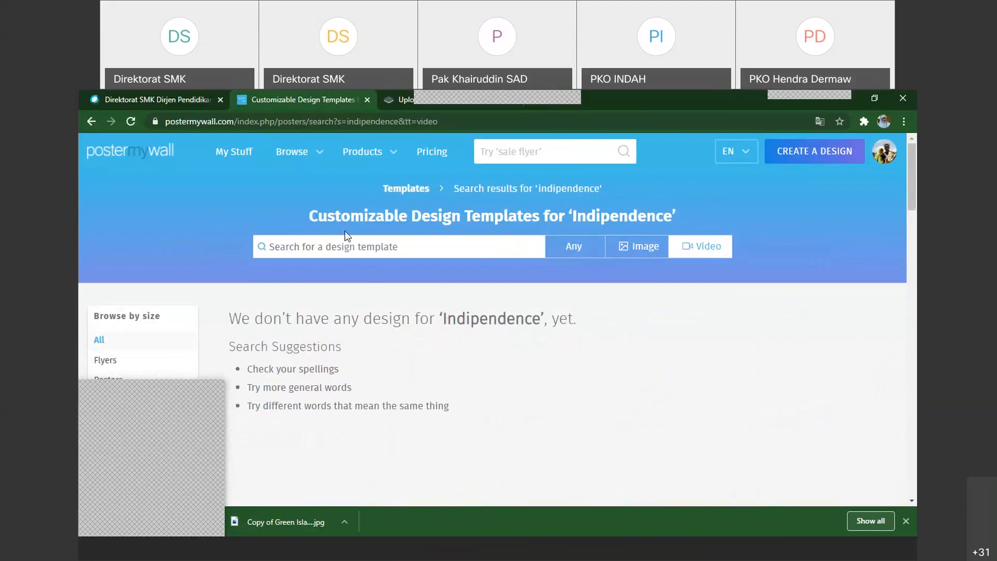
pyautogui.click(331, 249)
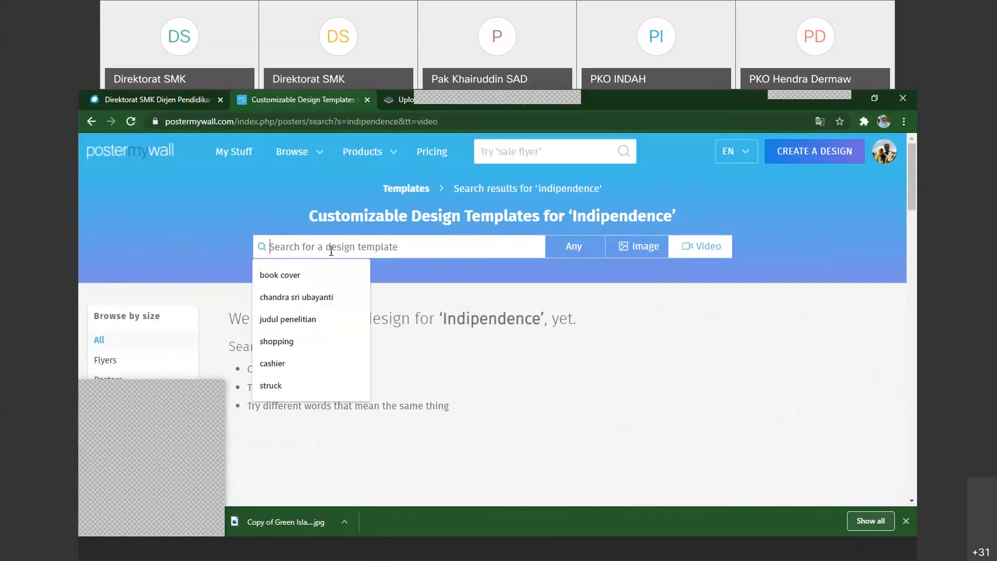
pyautogui.write('usa')
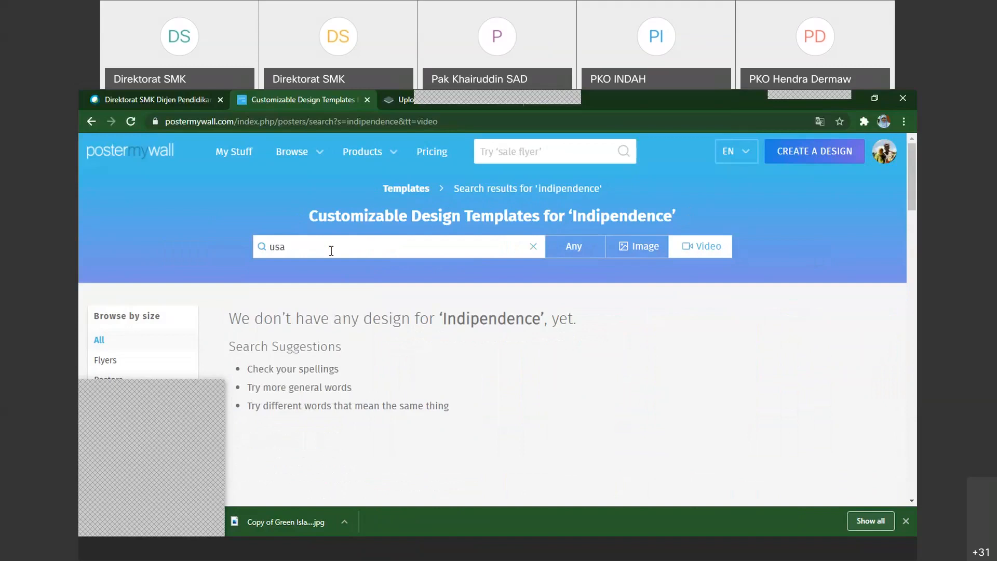
pyautogui.press('Return')
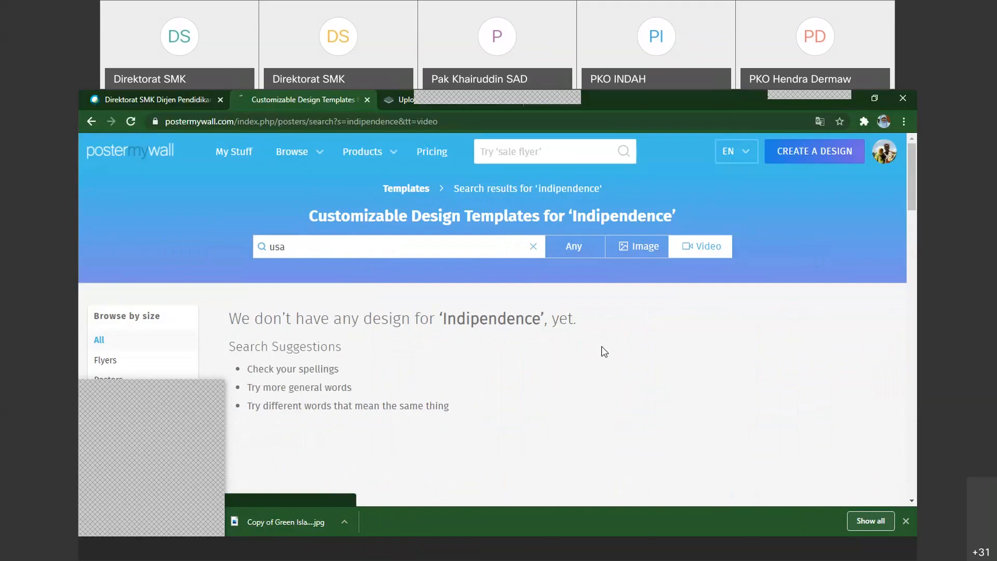
pyautogui.press('Return')
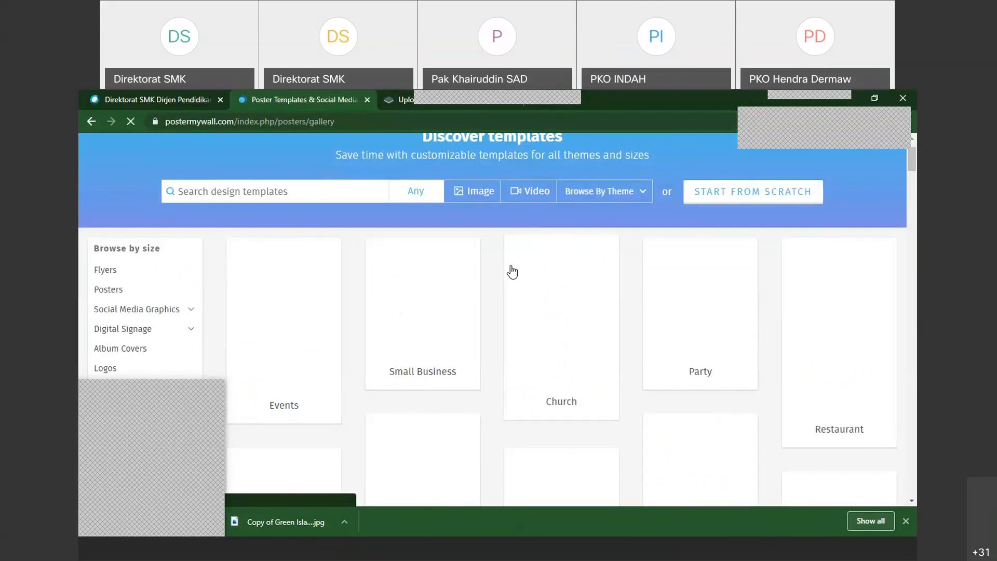
# Look through the theme categories in the general template gallery, such as Events, Church and Coronavirus
pyautogui.scroll(-3, 512, 271)
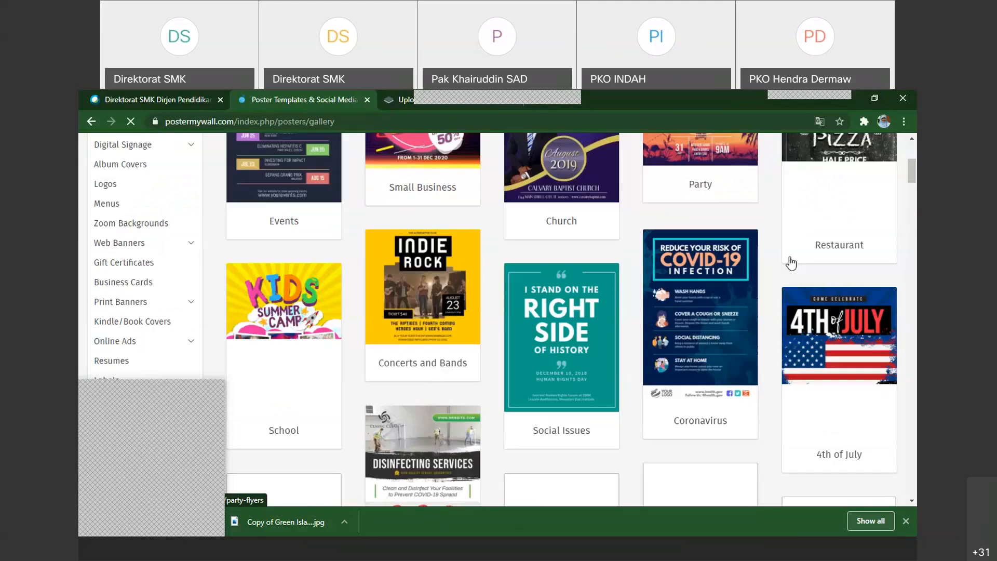
pyautogui.scroll(5, 791, 263)
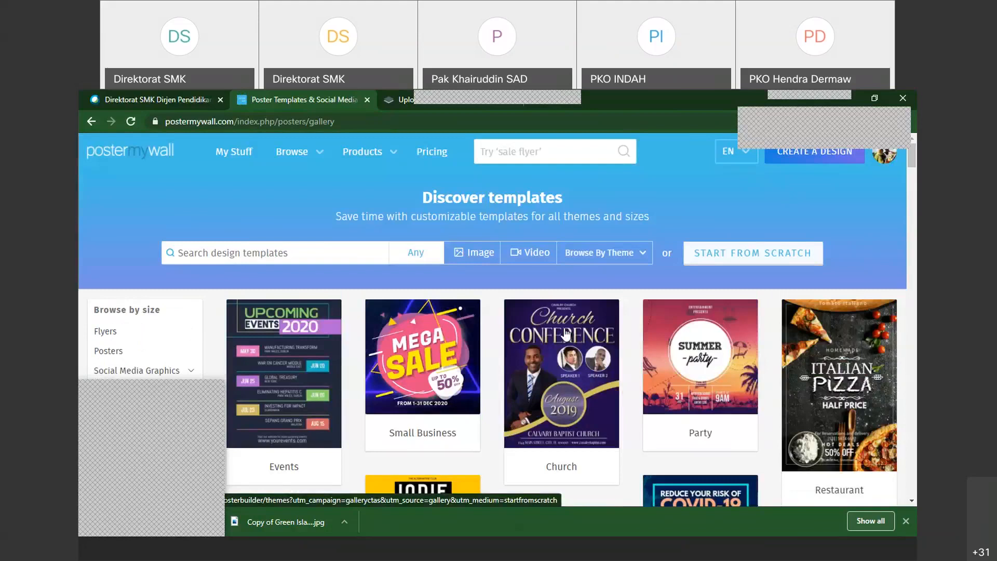
pyautogui.scroll(-4, 566, 332)
pyautogui.scroll(4, 304, 377)
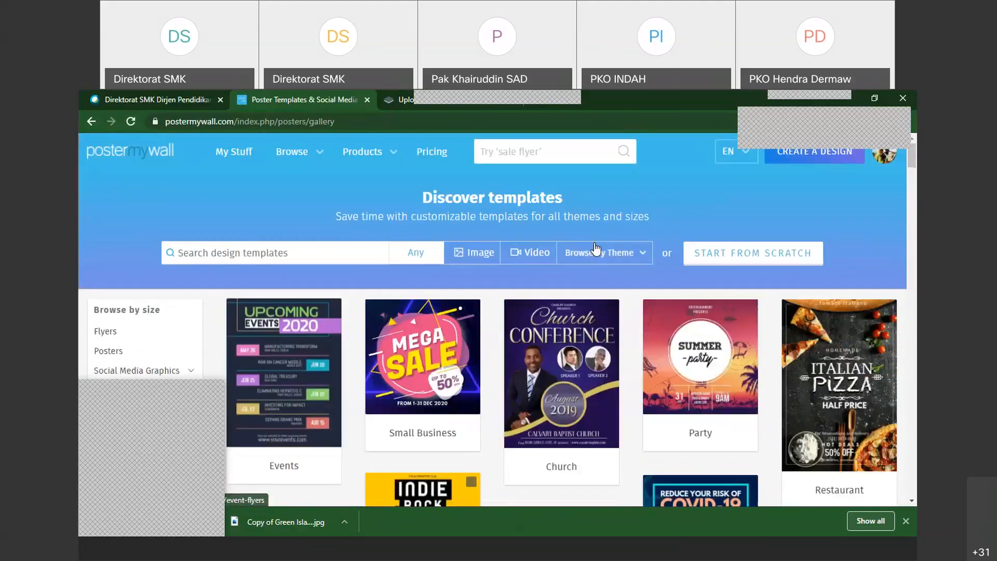
# Show the options for browsing by theme or size and look through the gallery's size categories, from flyers to print banners
pyautogui.click(643, 254)
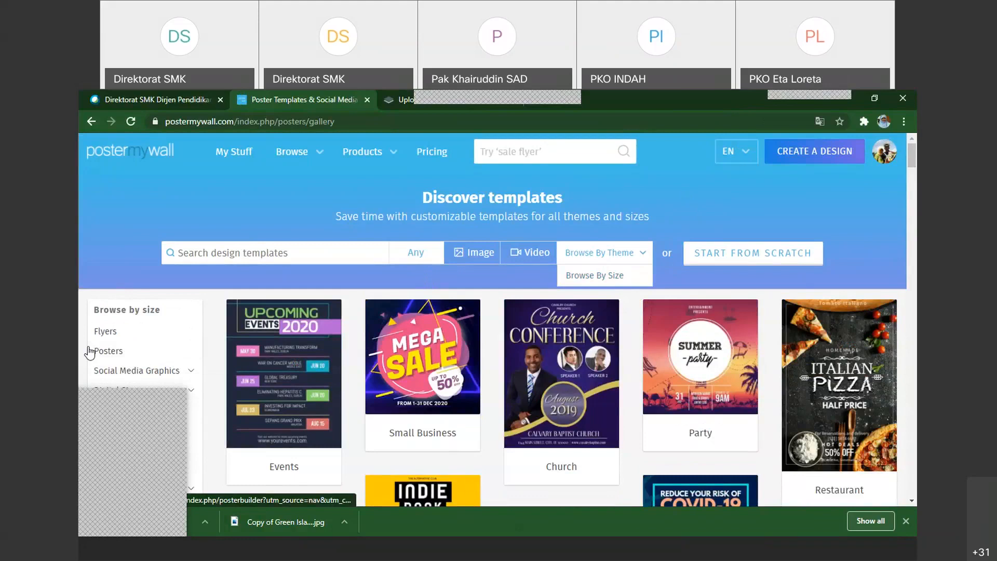
pyautogui.scroll(-1, 149, 350)
pyautogui.scroll(-2, 142, 275)
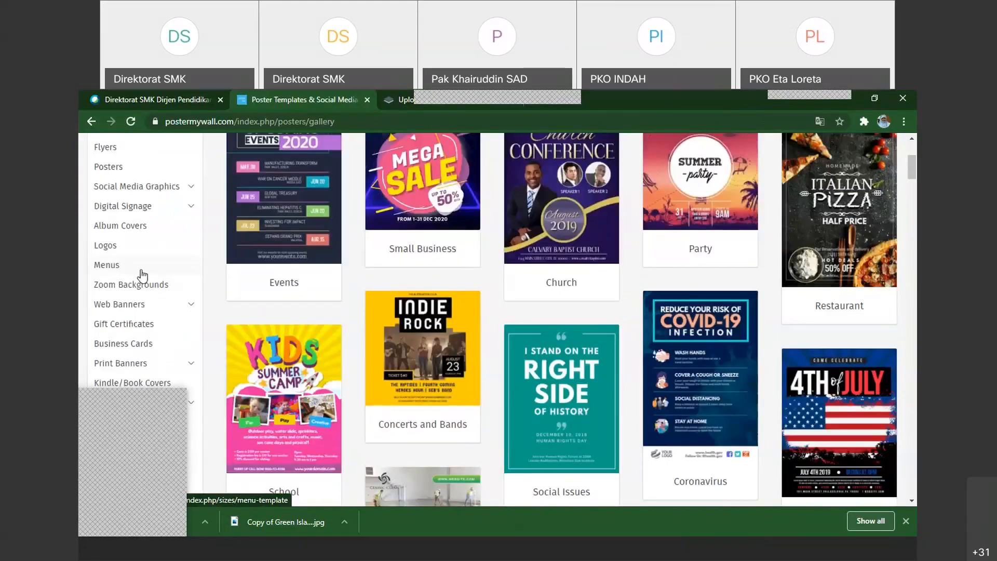
pyautogui.scroll(2, 142, 275)
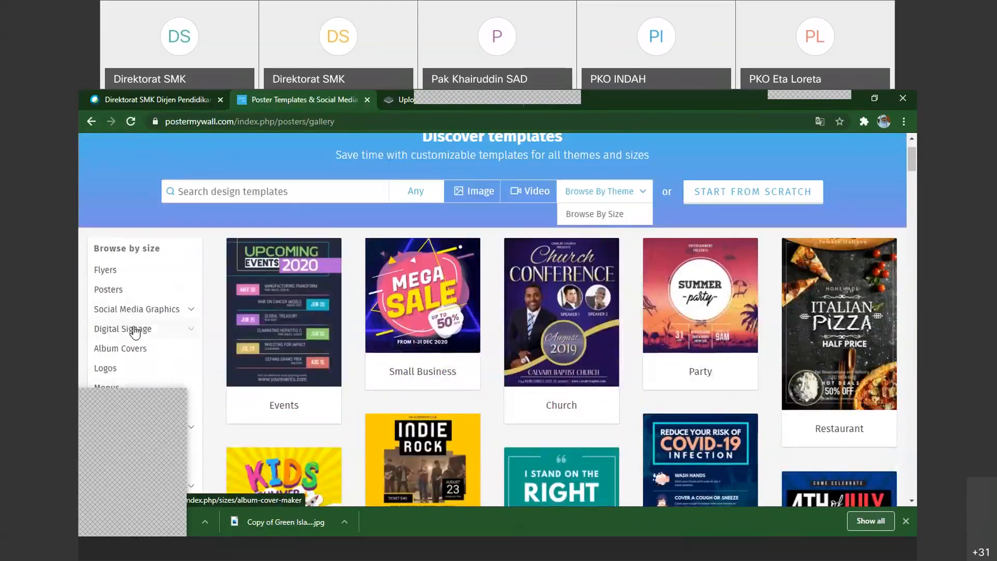
pyautogui.scroll(-1, 135, 333)
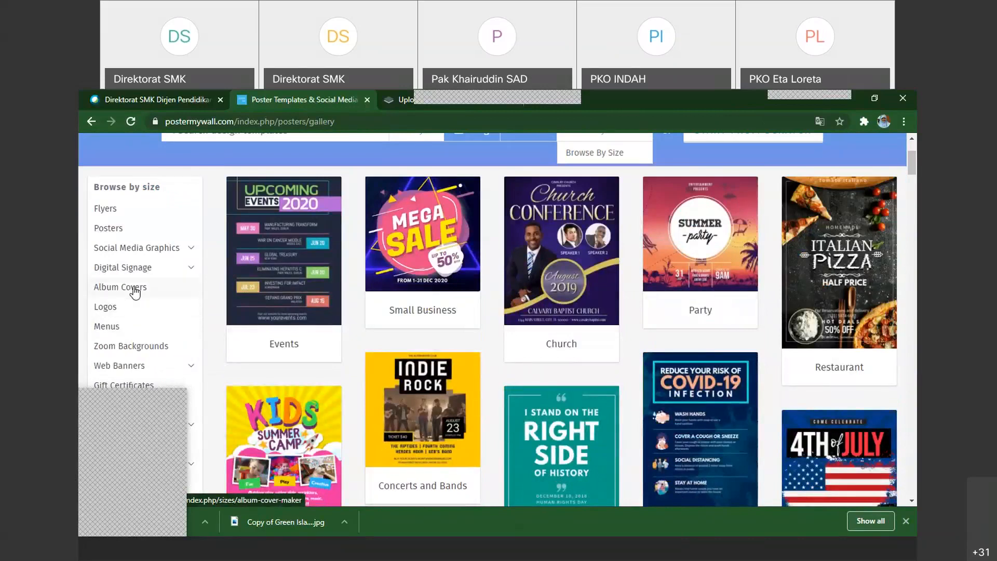
pyautogui.scroll(-1, 135, 292)
pyautogui.scroll(3, 137, 292)
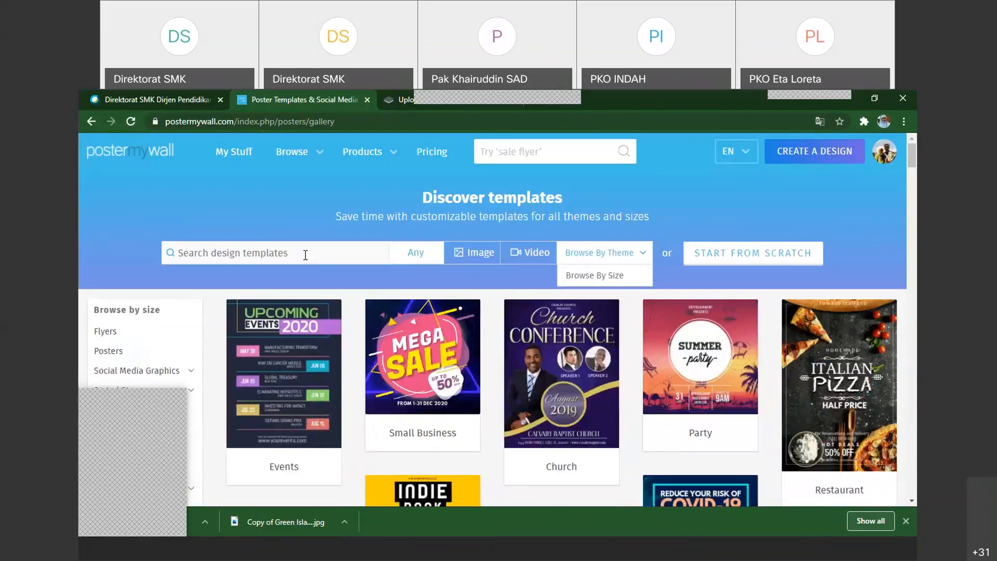
# Search the design templates of any type for "cover book"
pyautogui.click(305, 253)
pyautogui.write('co')
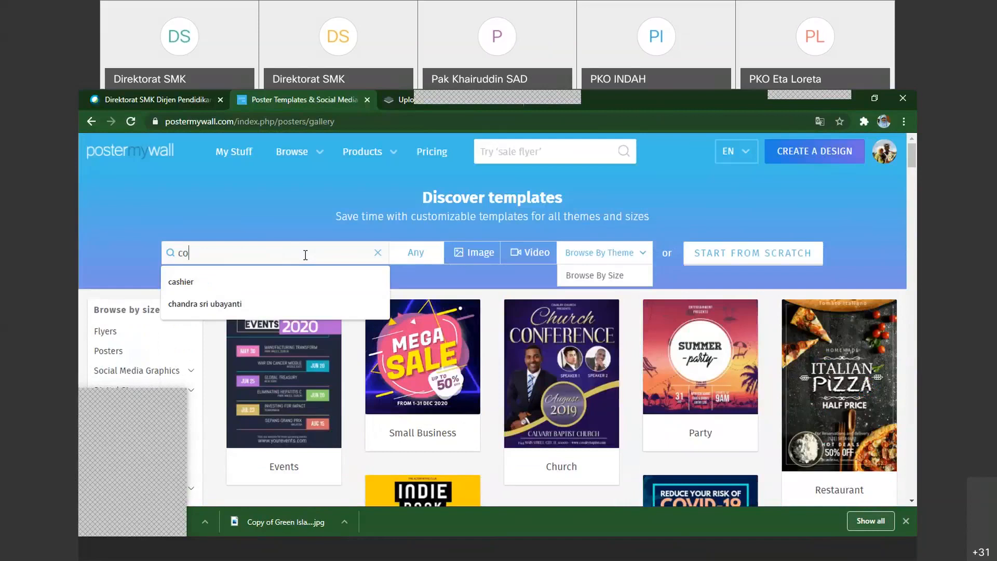
pyautogui.write('ver book')
pyautogui.press('Return')
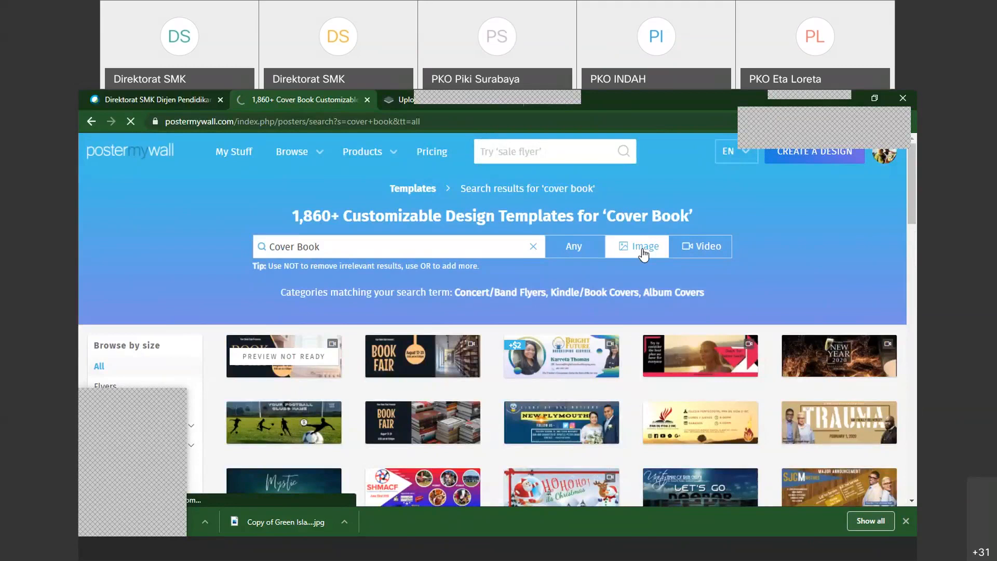
# Limit the "cover book" results to image templates and look through the designs offered
pyautogui.click(644, 247)
pyautogui.scroll(-5, 584, 354)
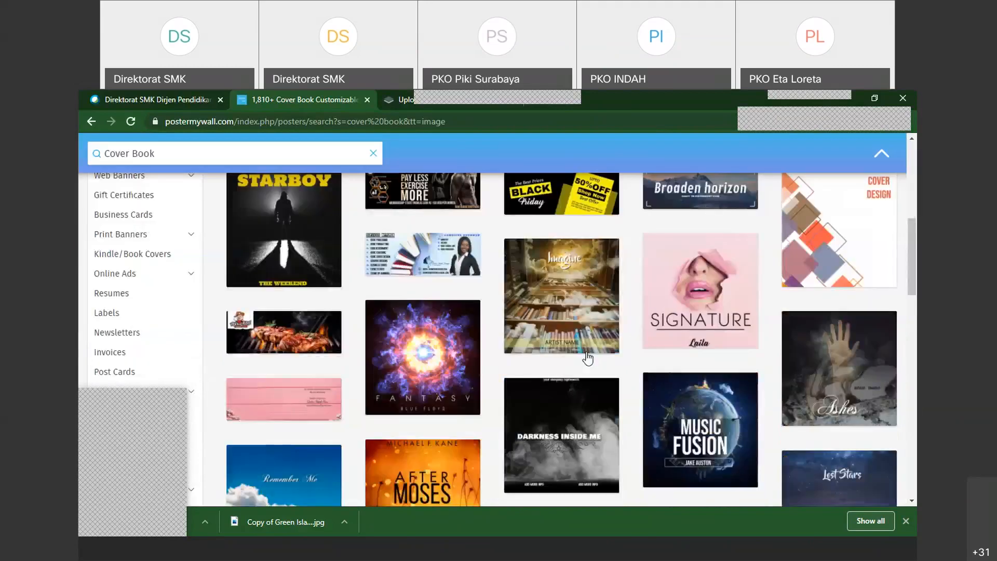
pyautogui.scroll(-3, 587, 358)
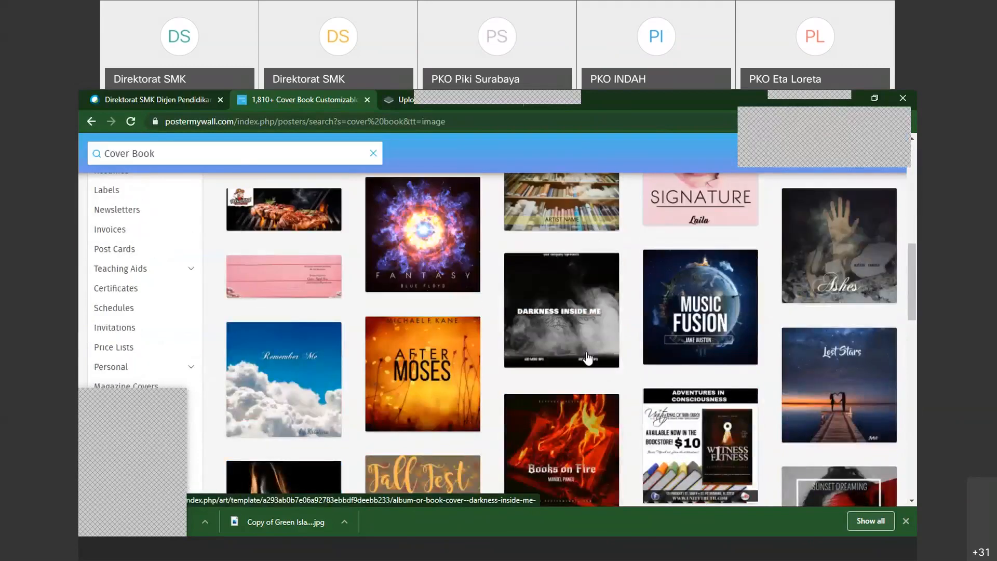
pyautogui.scroll(-3, 587, 358)
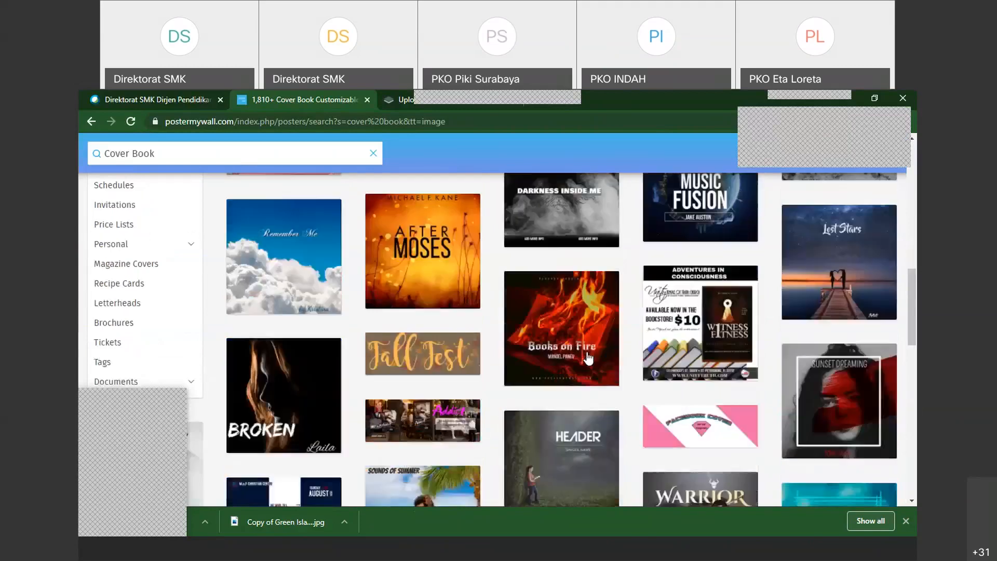
pyautogui.scroll(-3, 587, 359)
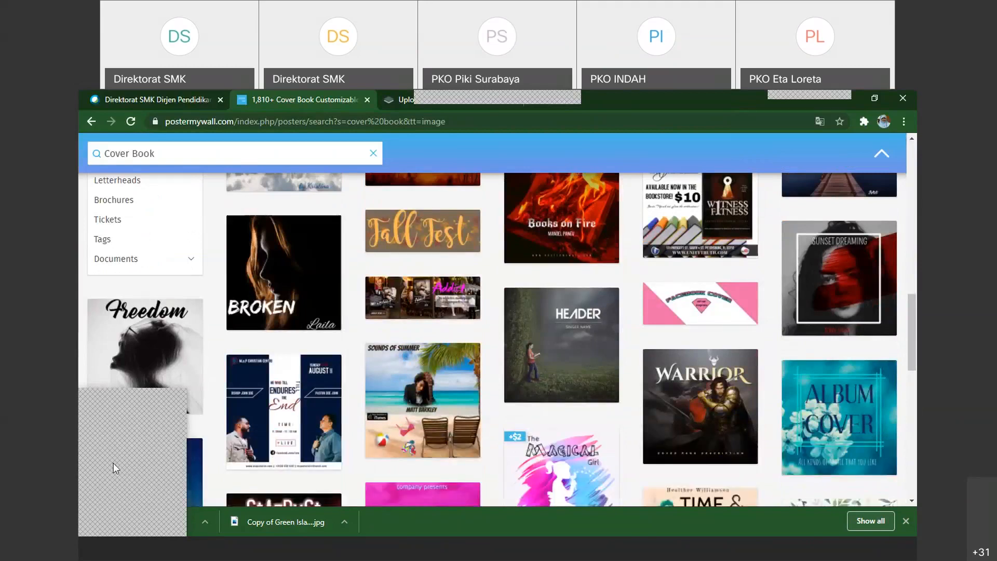
# Examine more of the "Cover Book" image designs and the size categories listed alongside them
pyautogui.scroll(2, 696, 427)
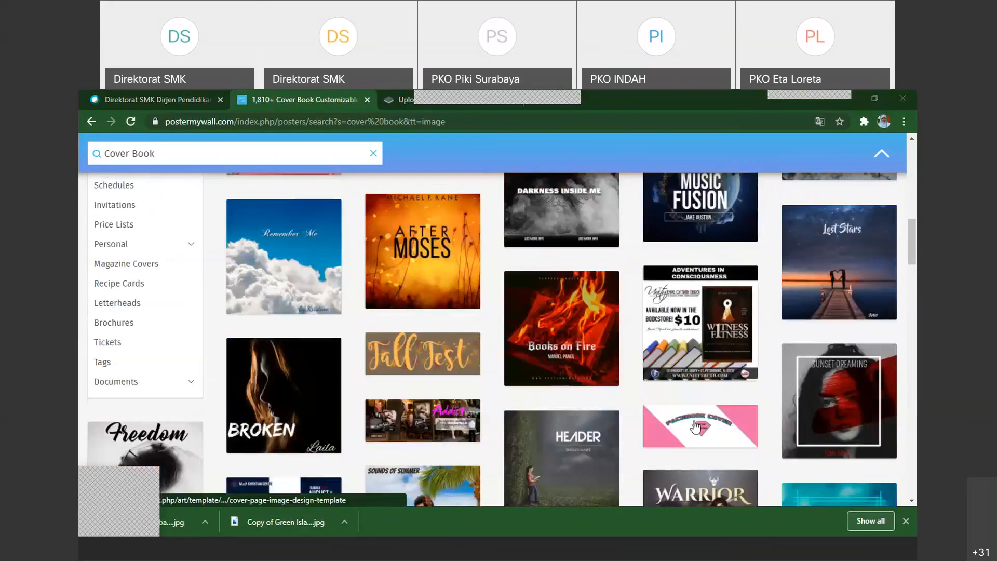
pyautogui.scroll(-3, 695, 427)
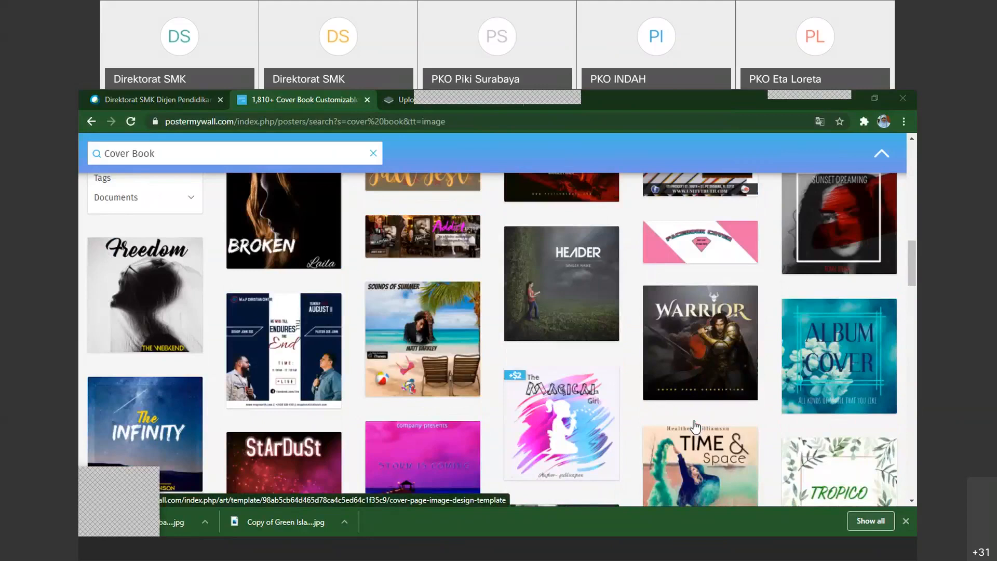
pyautogui.scroll(-2, 695, 427)
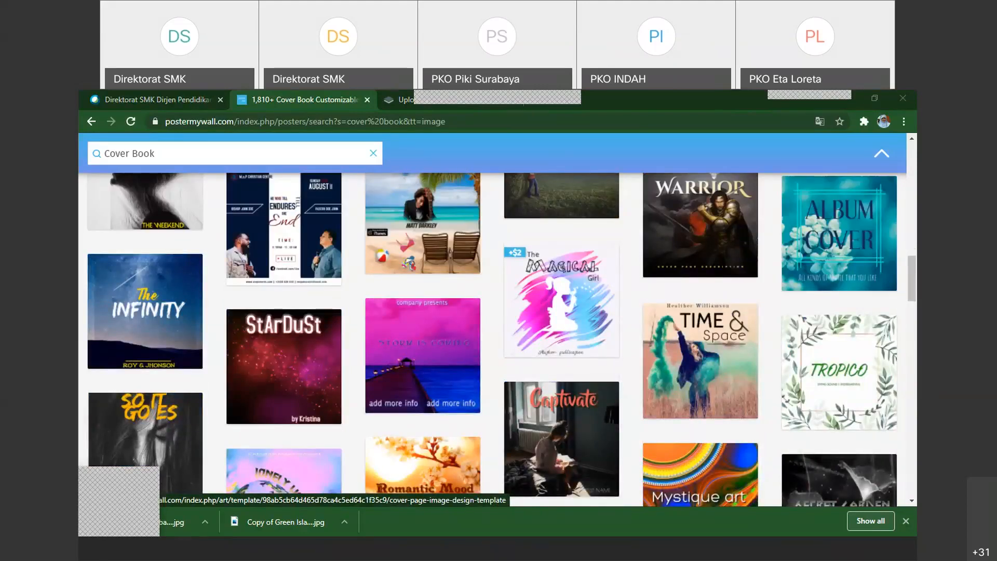
pyautogui.click(425, 553)
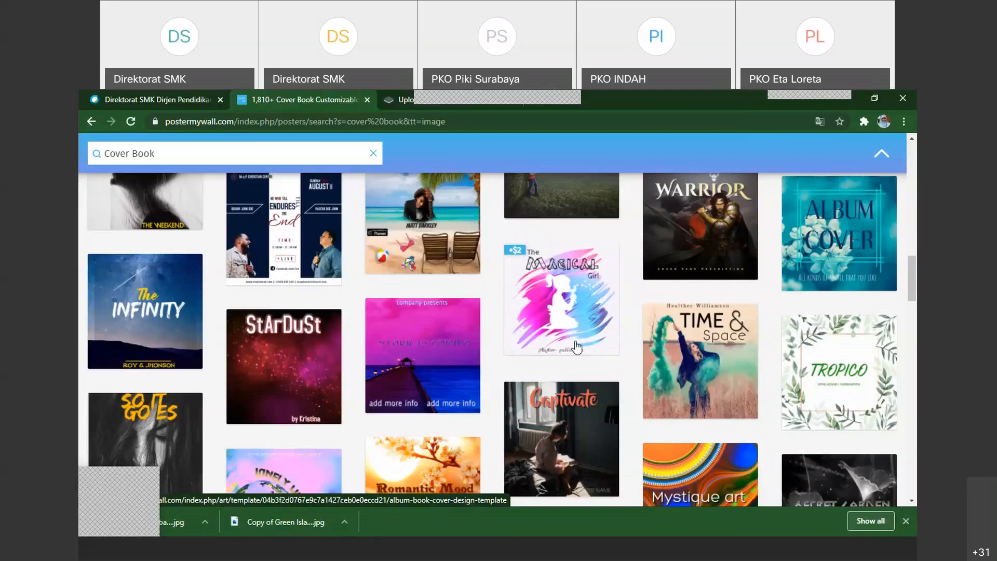
pyautogui.scroll(1, 577, 347)
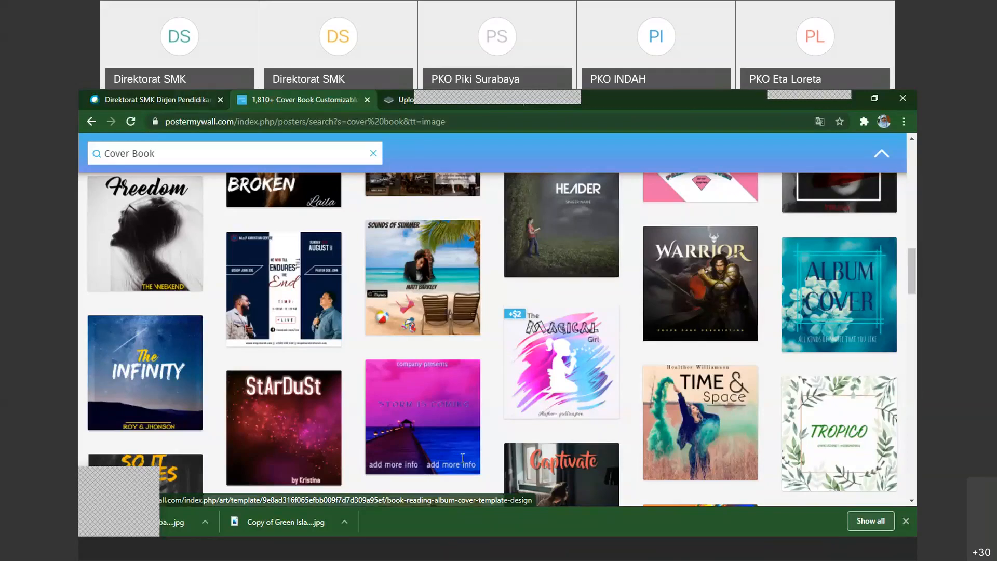
pyautogui.scroll(5, 462, 458)
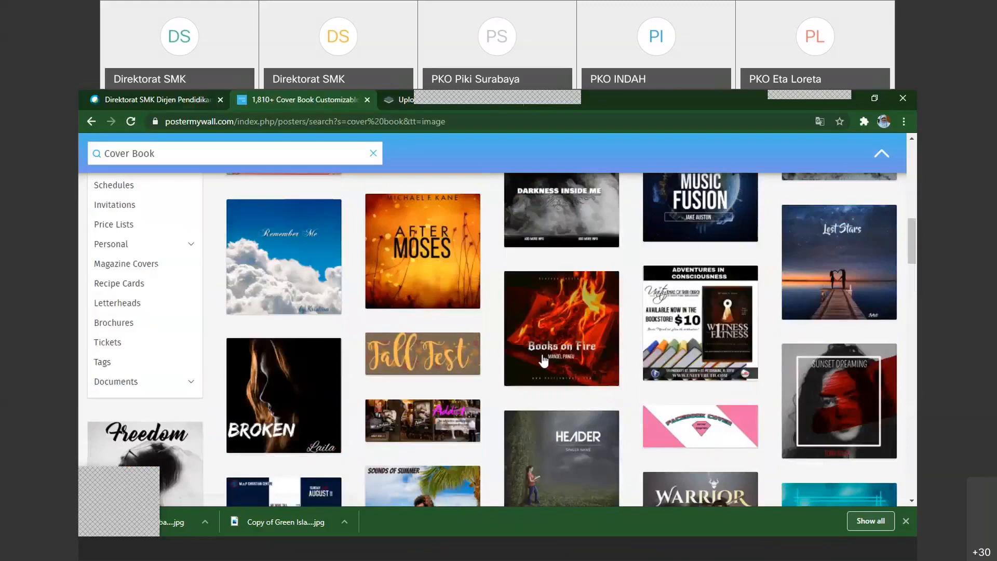
pyautogui.scroll(1, 550, 373)
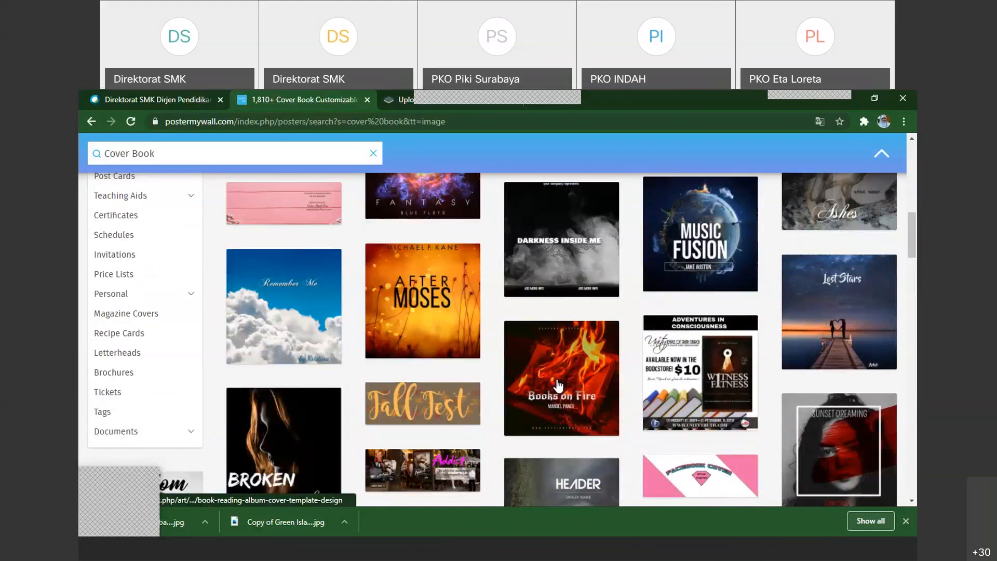
pyautogui.scroll(6, 558, 386)
pyautogui.click(270, 154)
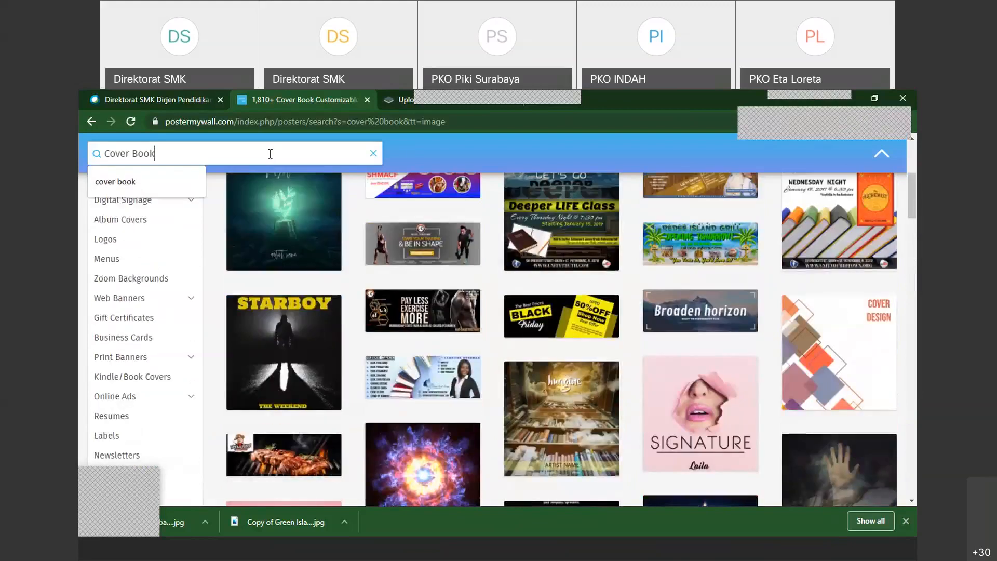
pyautogui.scroll(-6, 736, 360)
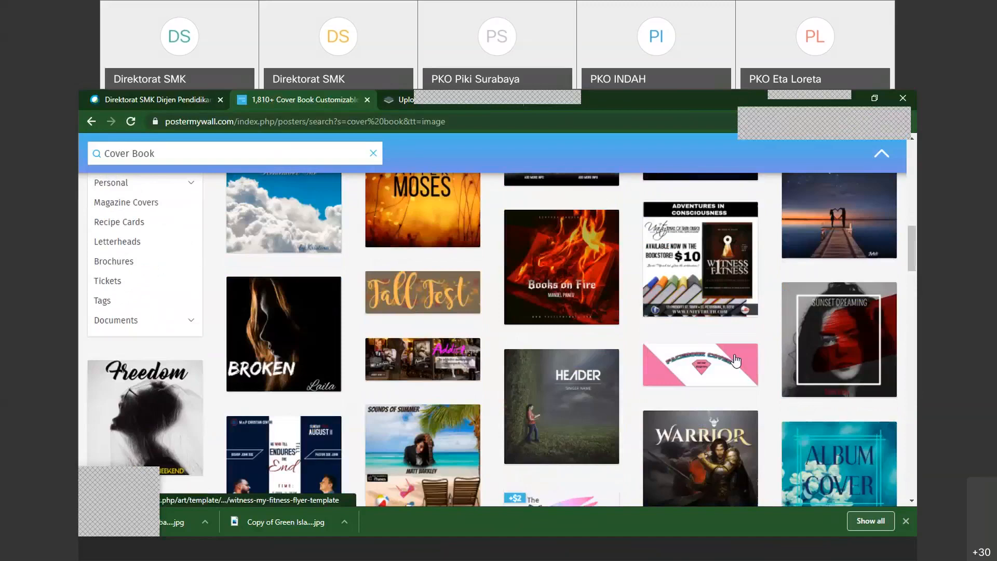
pyautogui.scroll(-4, 736, 360)
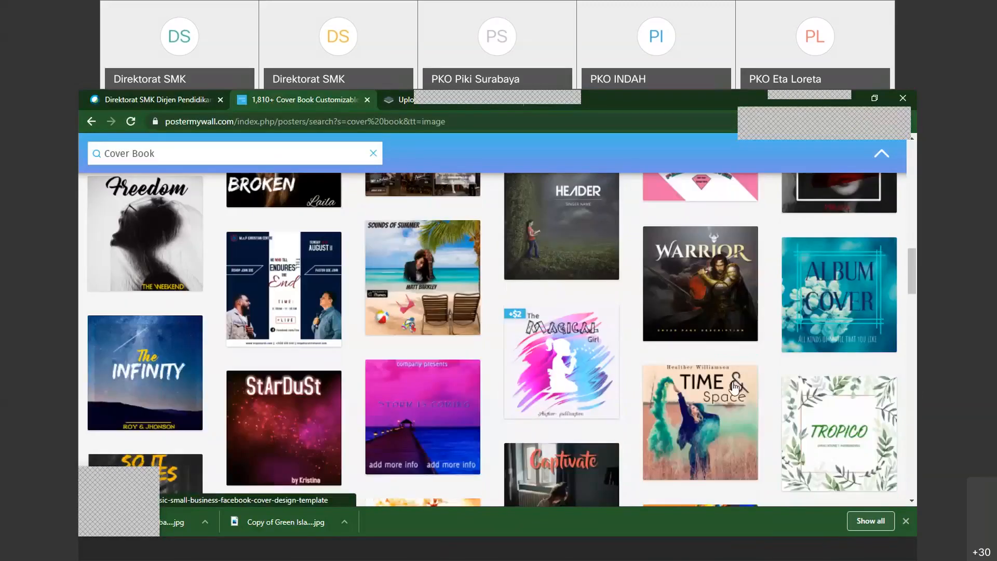
# Replace the "Cover Book" search term and search the image templates for "birthday"
pyautogui.scroll(6, 735, 387)
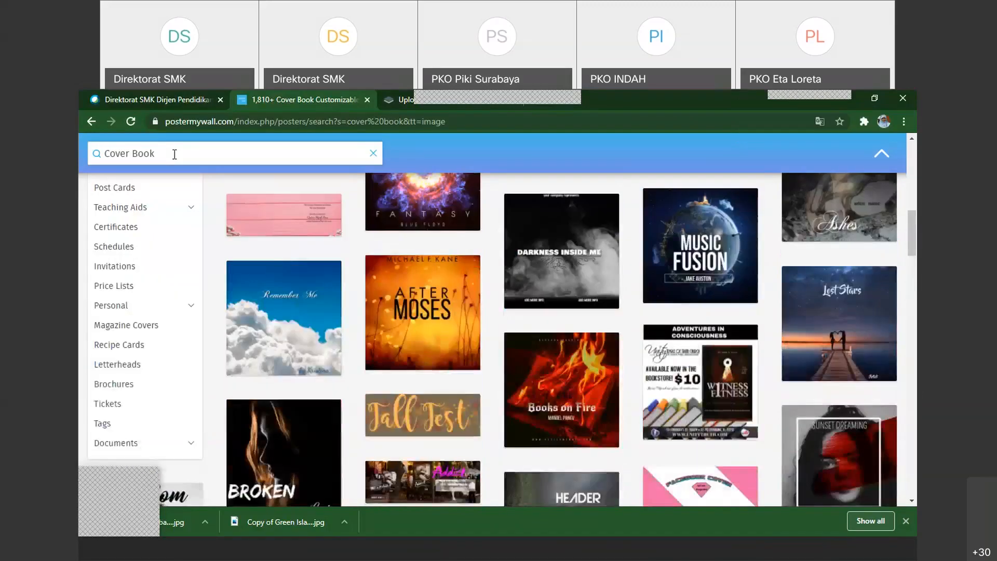
pyautogui.tripleClick(154, 152)
pyautogui.write('birthday')
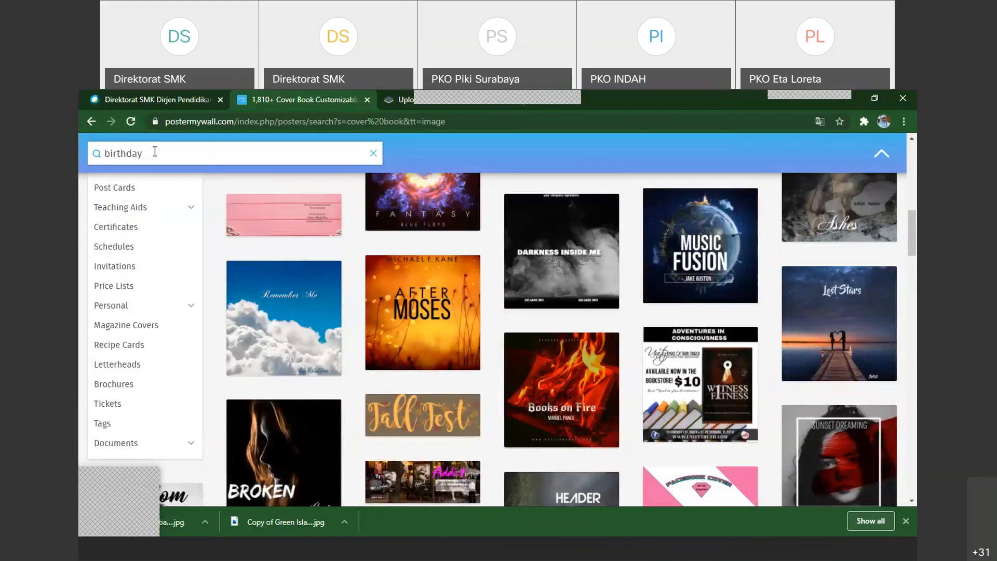
pyautogui.press('Return')
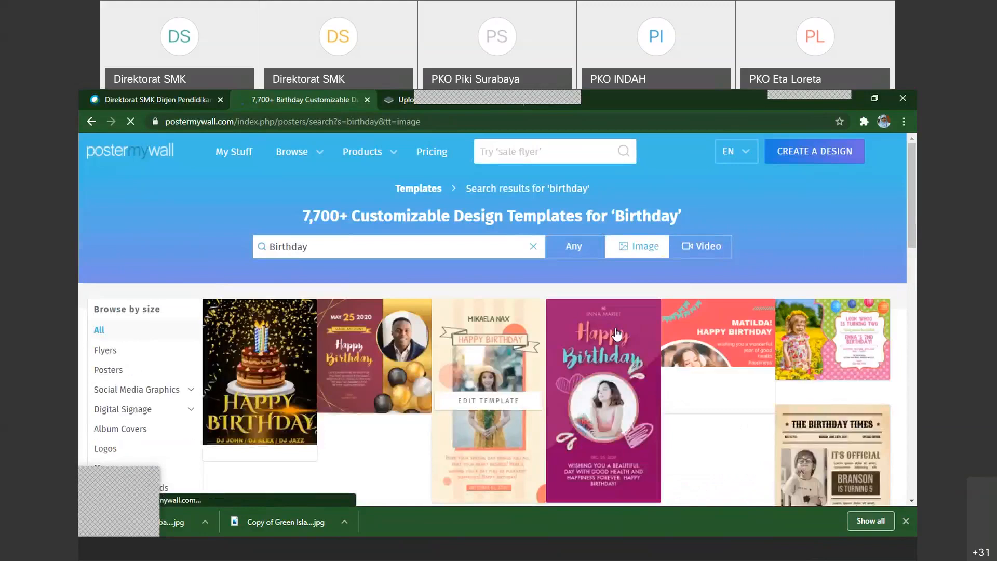
# Look through the birthday image templates and the sizes they can be browsed by
pyautogui.scroll(-5, 170, 331)
pyautogui.scroll(-4, 160, 286)
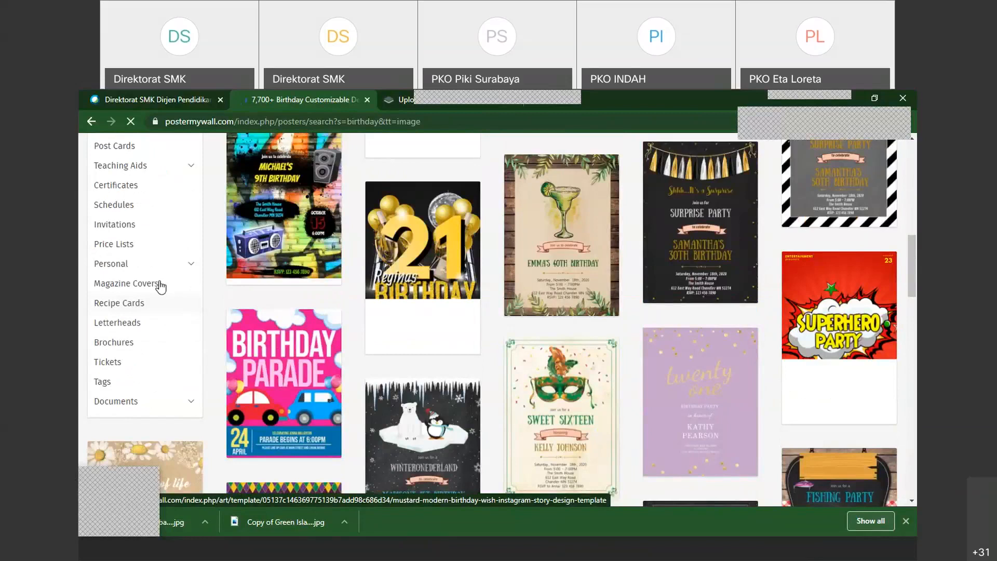
pyautogui.scroll(-1, 160, 285)
pyautogui.scroll(2, 138, 330)
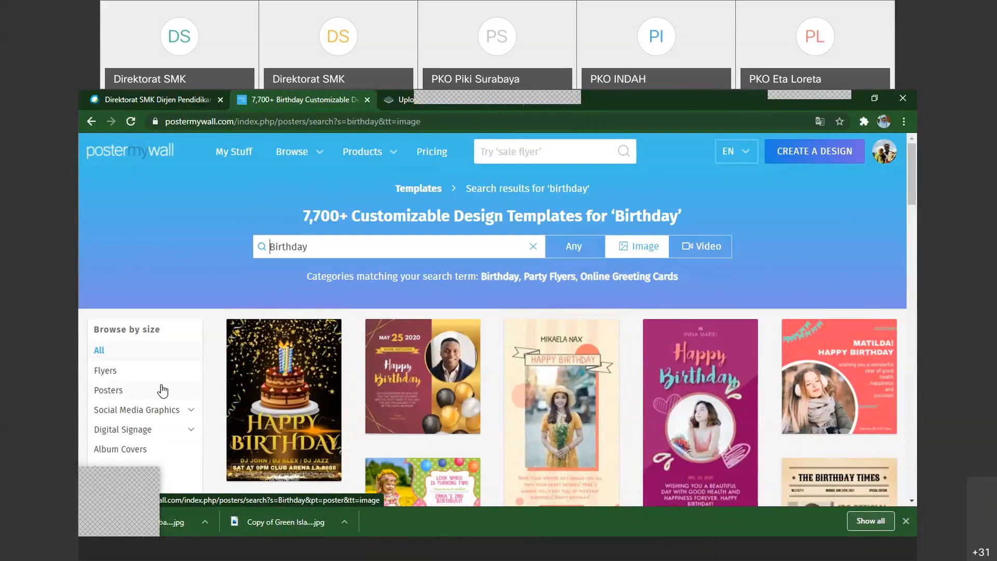
pyautogui.scroll(-1, 154, 395)
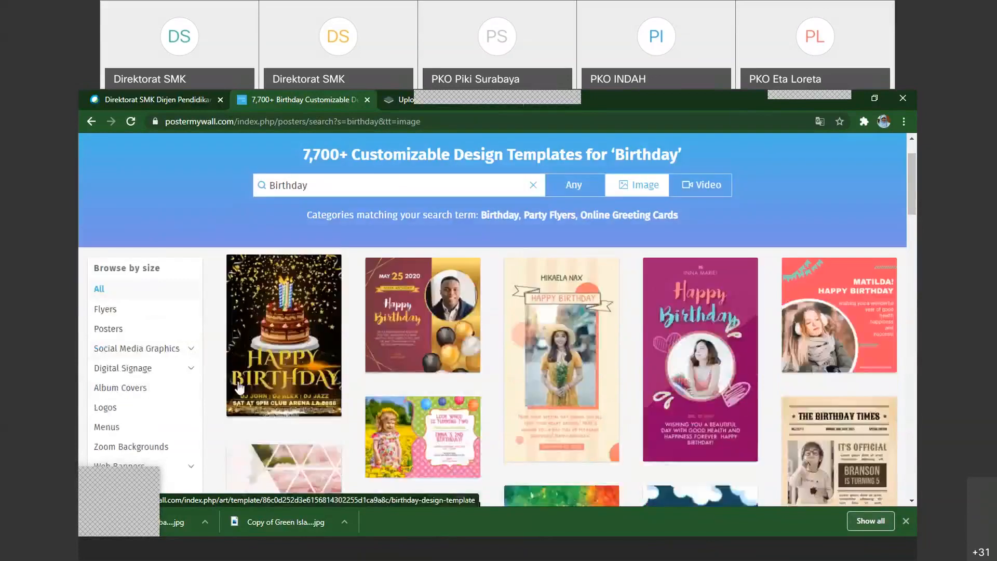
pyautogui.scroll(-1, 467, 387)
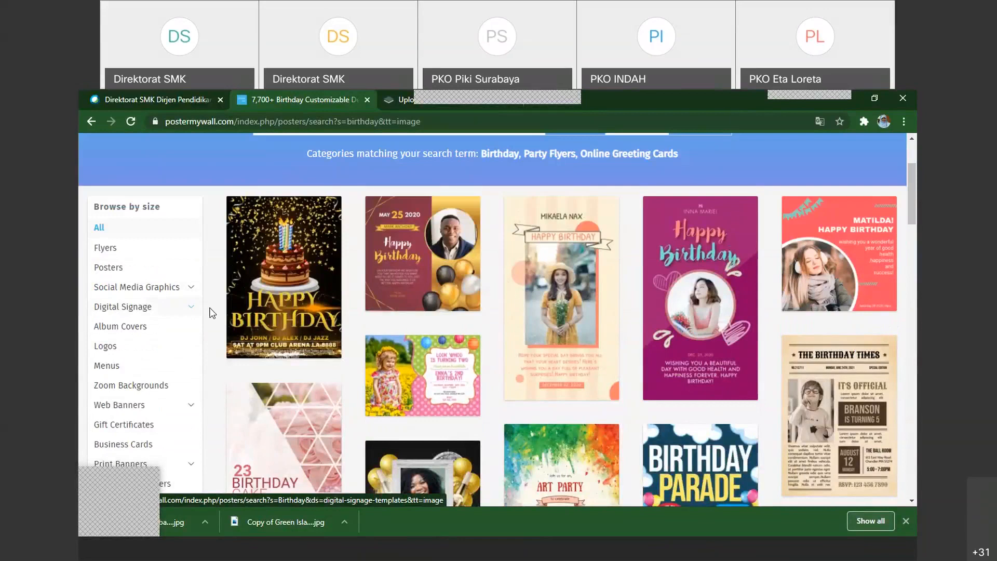
pyautogui.scroll(3, 212, 312)
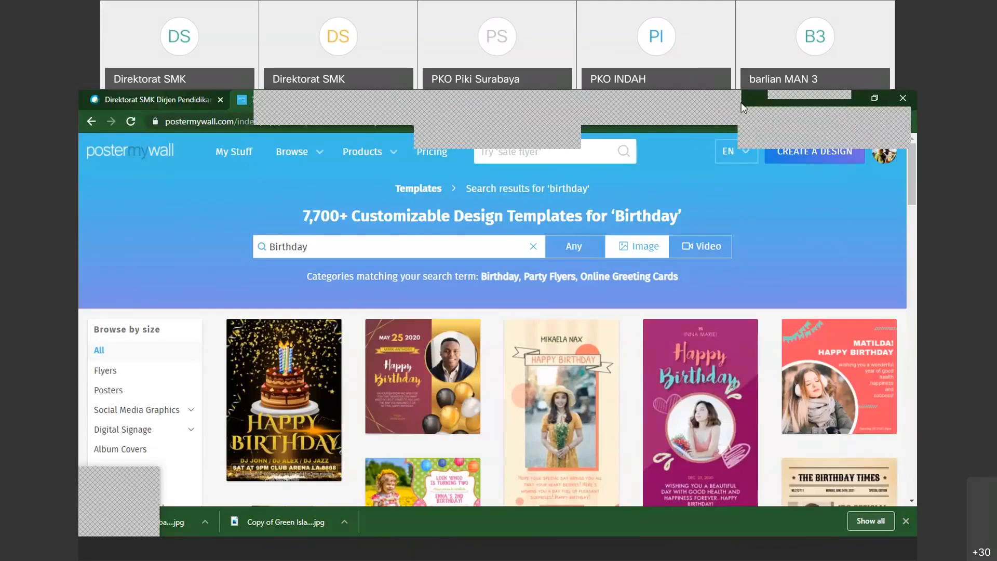
# Rearrange the browser tabs by closing remove.bg and placing a new tab between the PosterMyWall and Webex tabs
pyautogui.moveTo(173, 106); pyautogui.dragTo(613, 99)
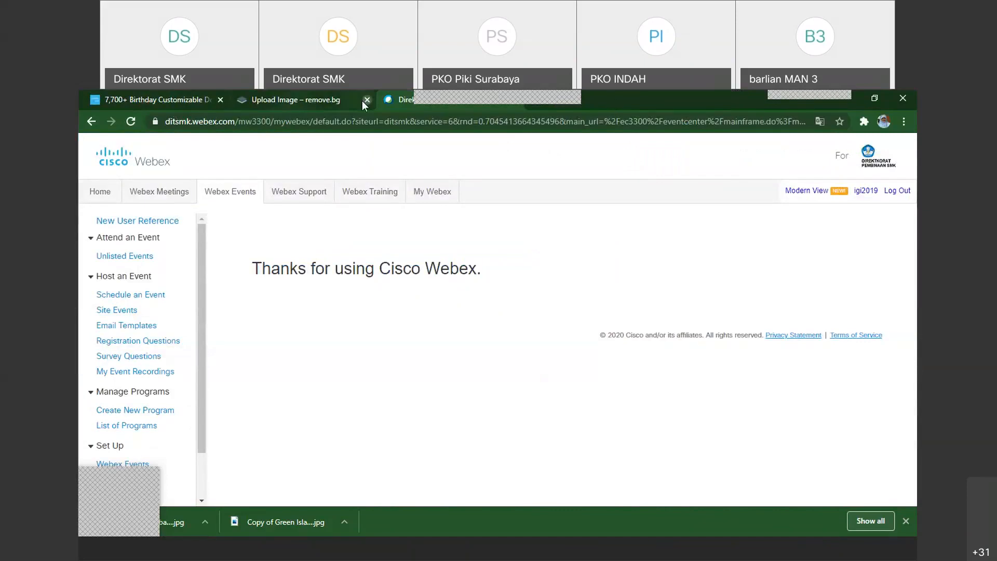
pyautogui.middleClick(281, 96)
pyautogui.click(394, 98)
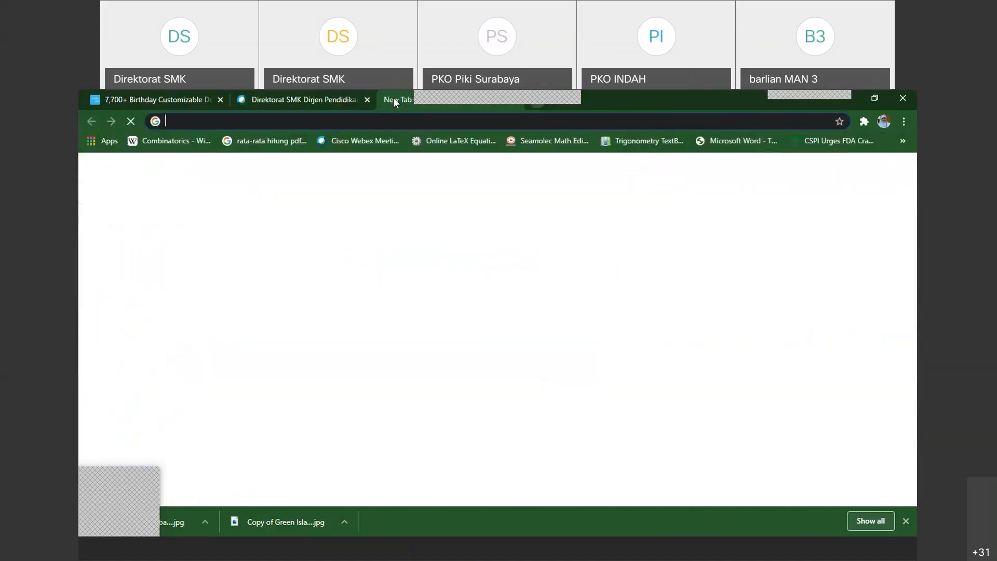
pyautogui.click(145, 98)
pyautogui.moveTo(397, 100); pyautogui.dragTo(252, 100)
# Search Google for "vector name tag" in the new tab
pyautogui.click(255, 123)
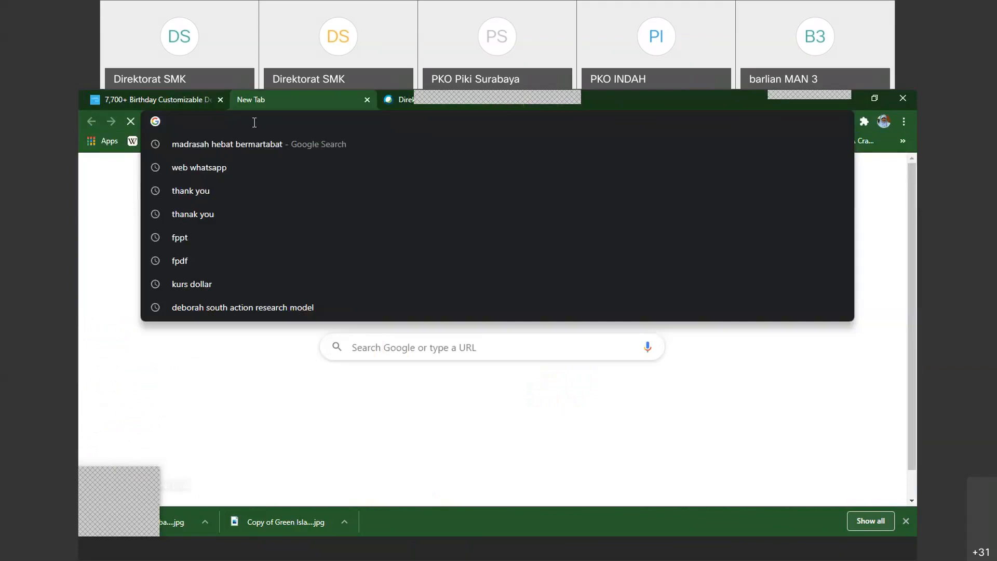
pyautogui.write('vector')
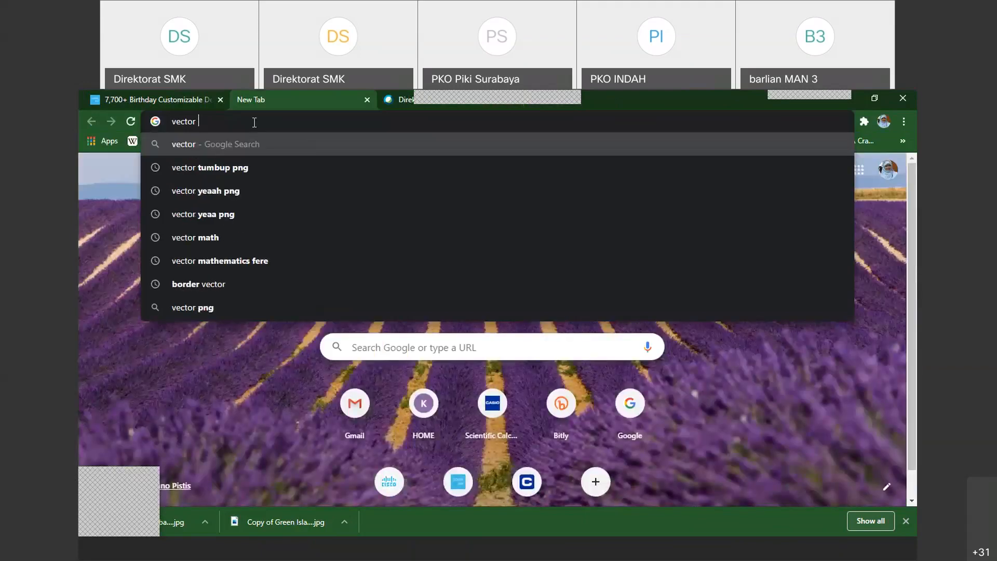
pyautogui.write(' m')
pyautogui.press('BackSpace')
pyautogui.write('name tag')
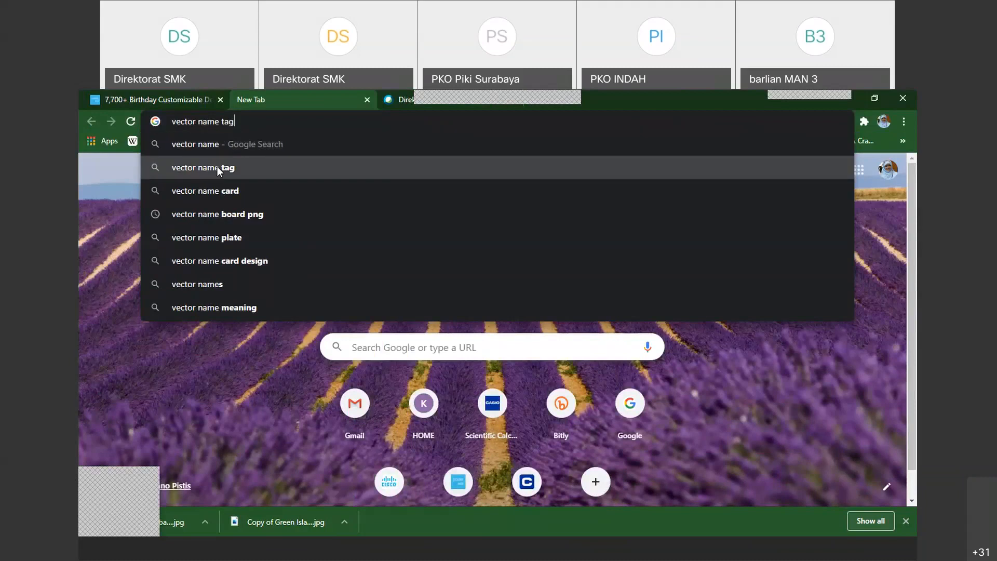
pyautogui.click(216, 166)
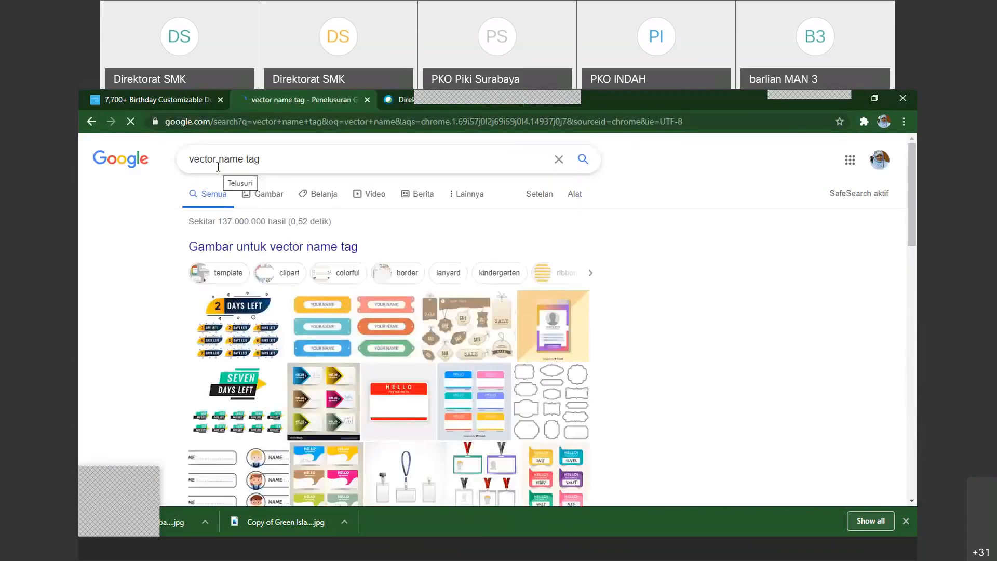
# Show switching between the PosterMyWall, Google search and Webex tabs, ending on the birthday templates
pyautogui.click(178, 101)
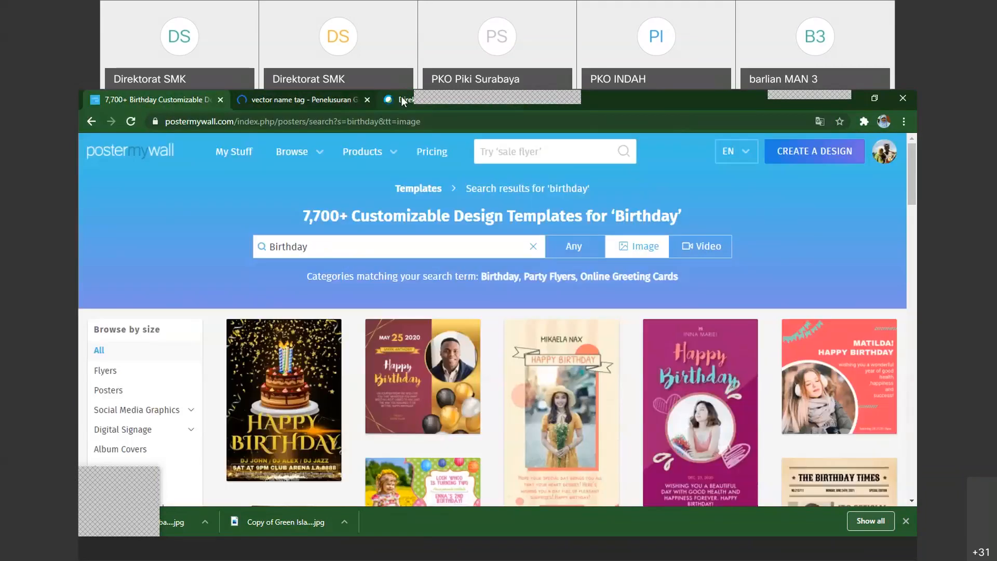
pyautogui.click(404, 100)
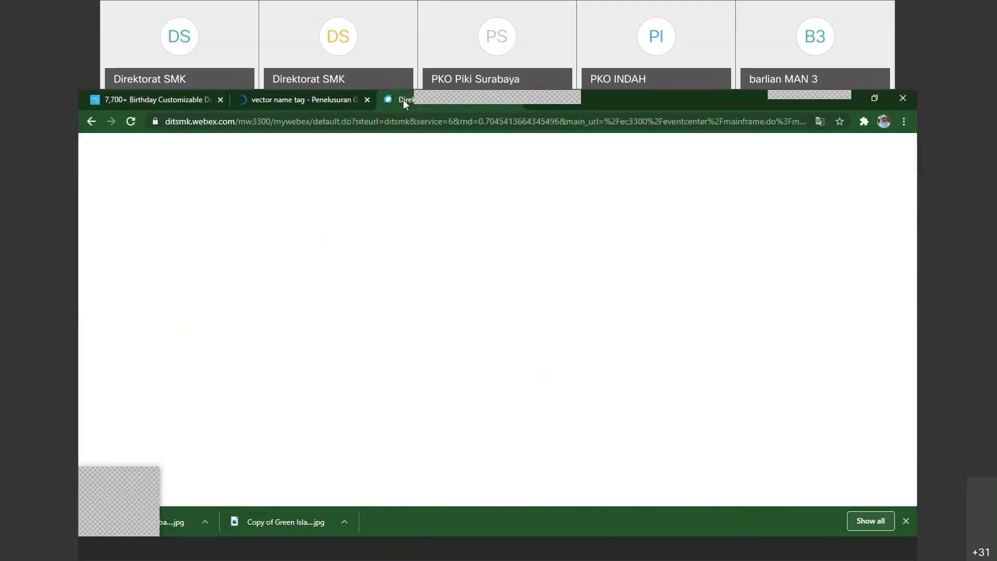
pyautogui.click(276, 102)
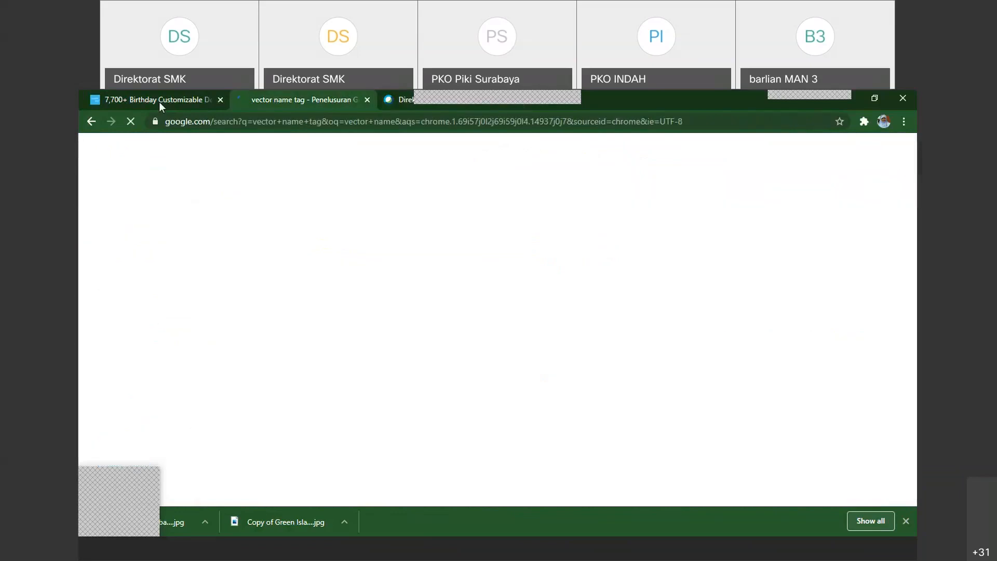
pyautogui.click(159, 101)
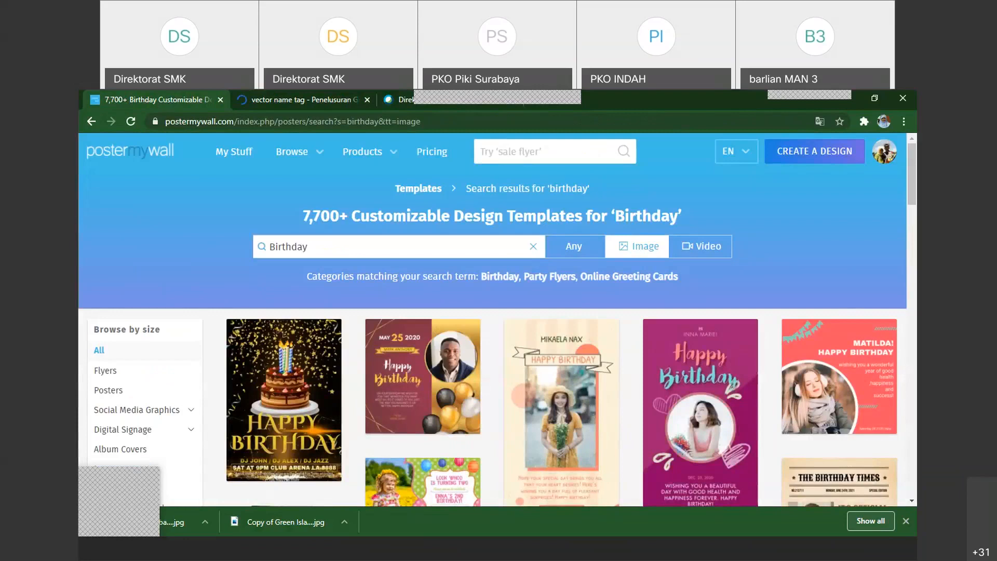
pyautogui.click(300, 101)
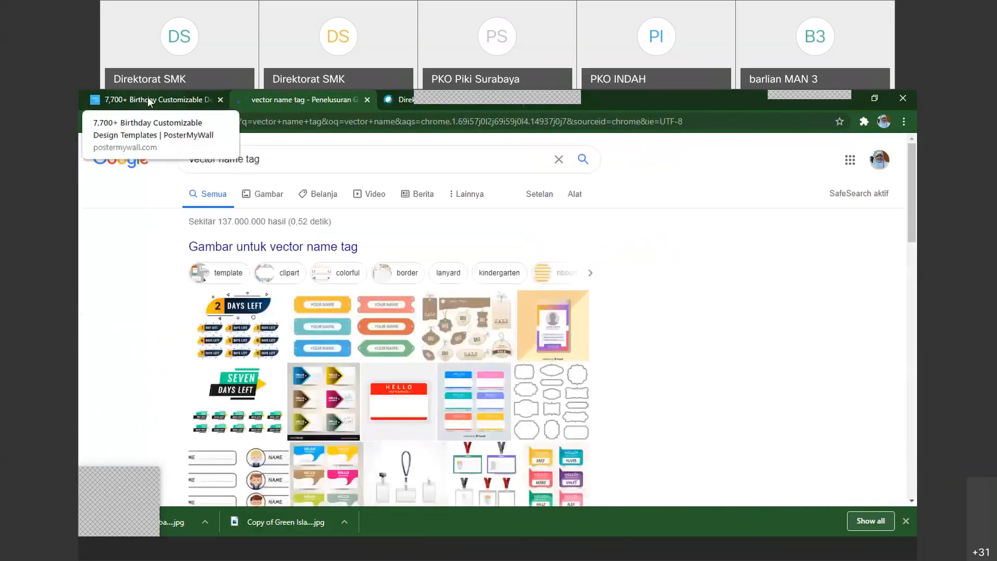
pyautogui.click(402, 100)
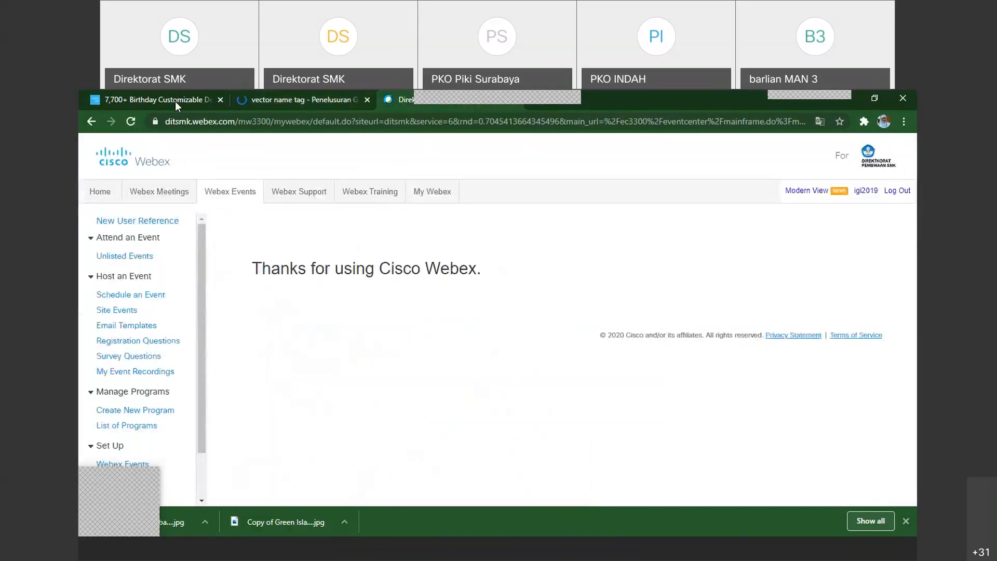
pyautogui.click(176, 101)
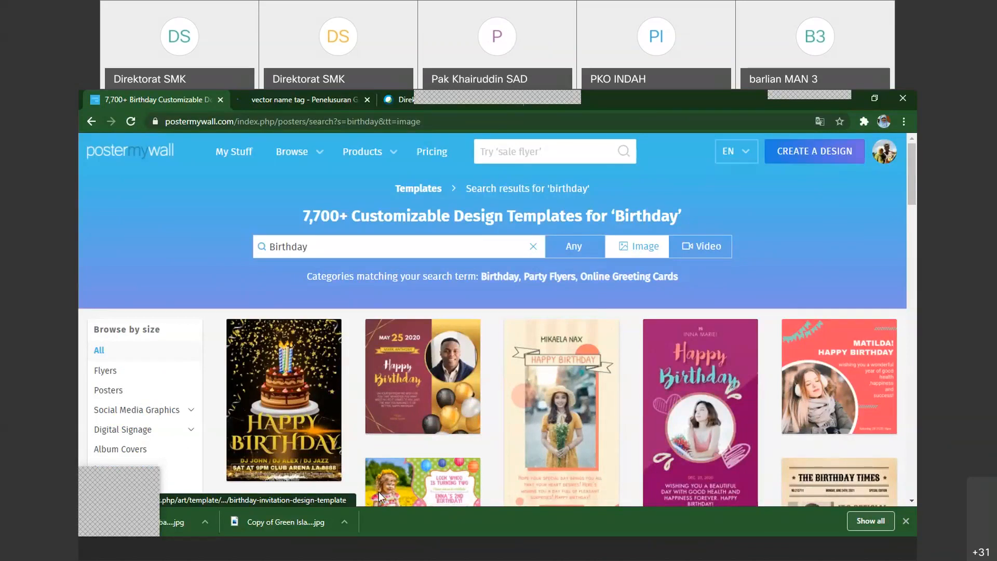
# Switch to the PowerPoint presentation and show the "Flyer dan analogi membuat kue" slide full screen, then return to its editing view
pyautogui.click(316, 548)
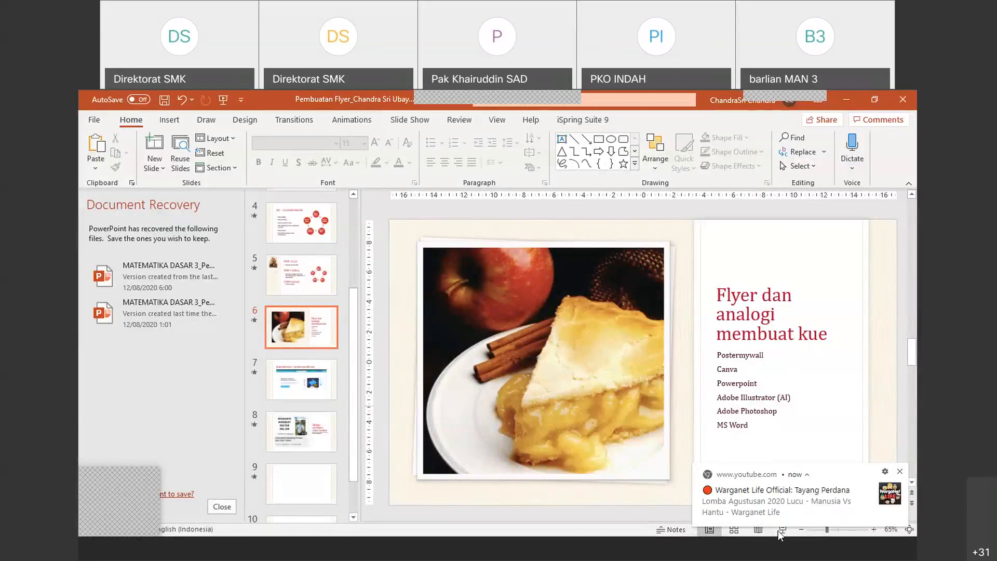
pyautogui.click(900, 471)
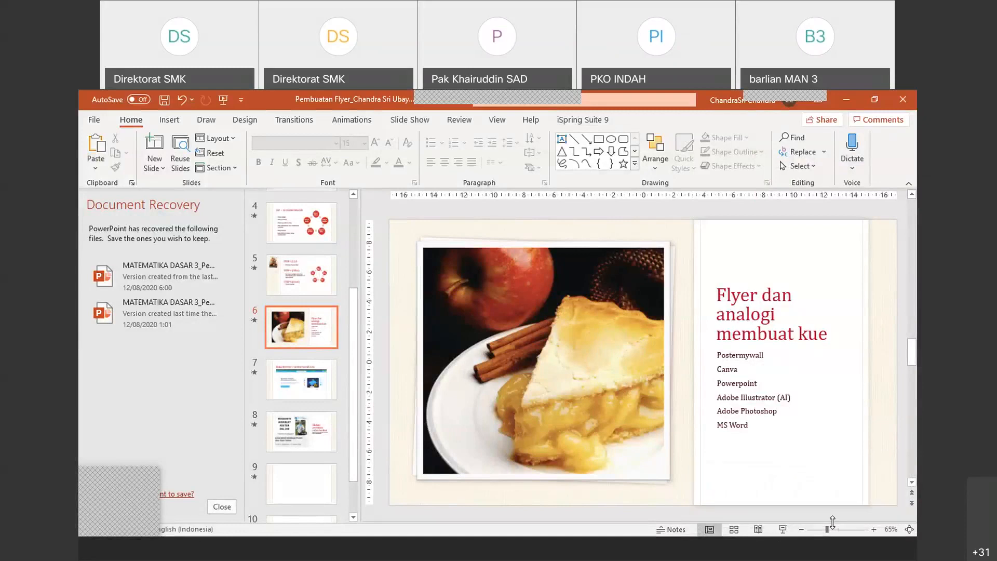
pyautogui.click(782, 529)
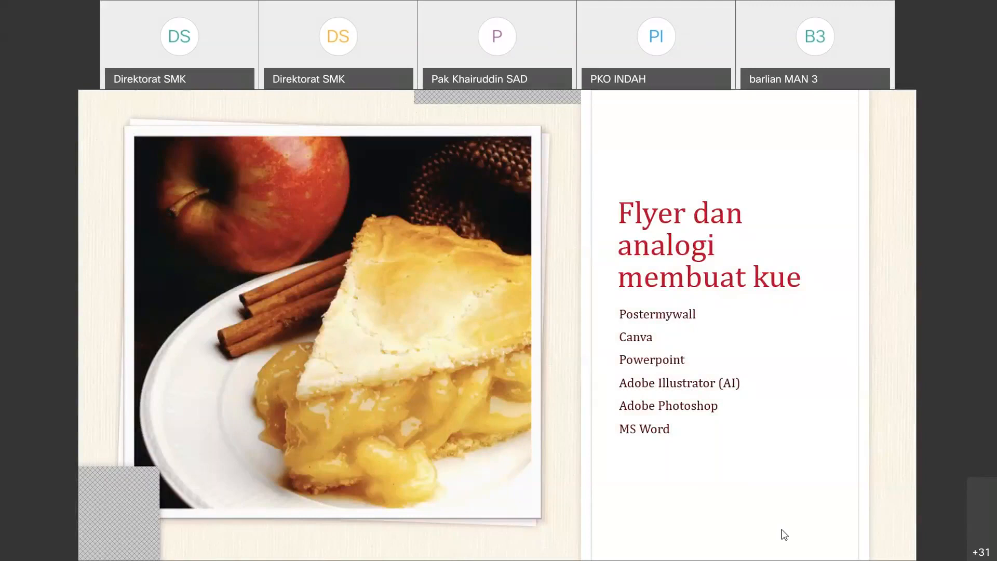
pyautogui.press('Escape')
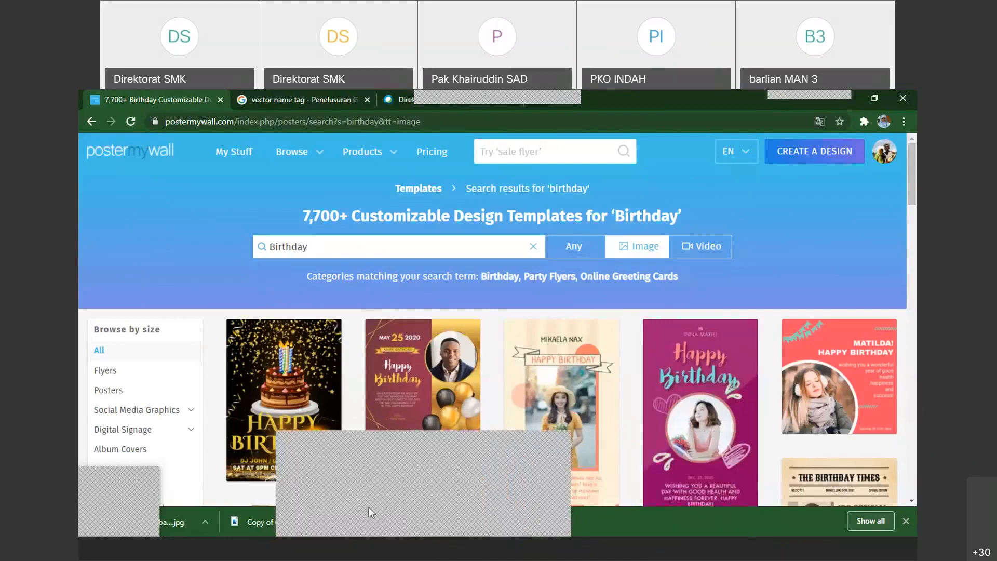
pyautogui.hotkey('alt', 'Tab')
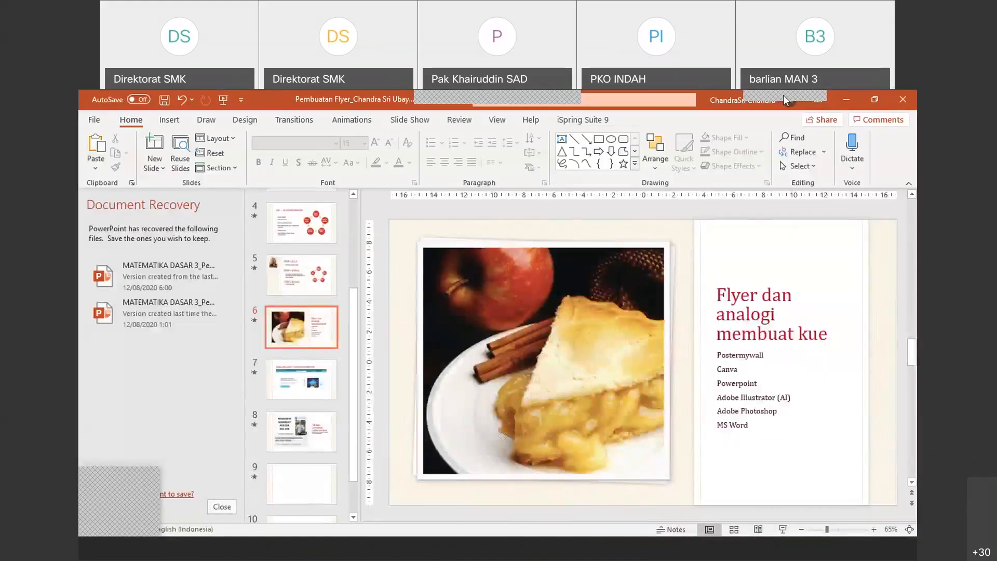